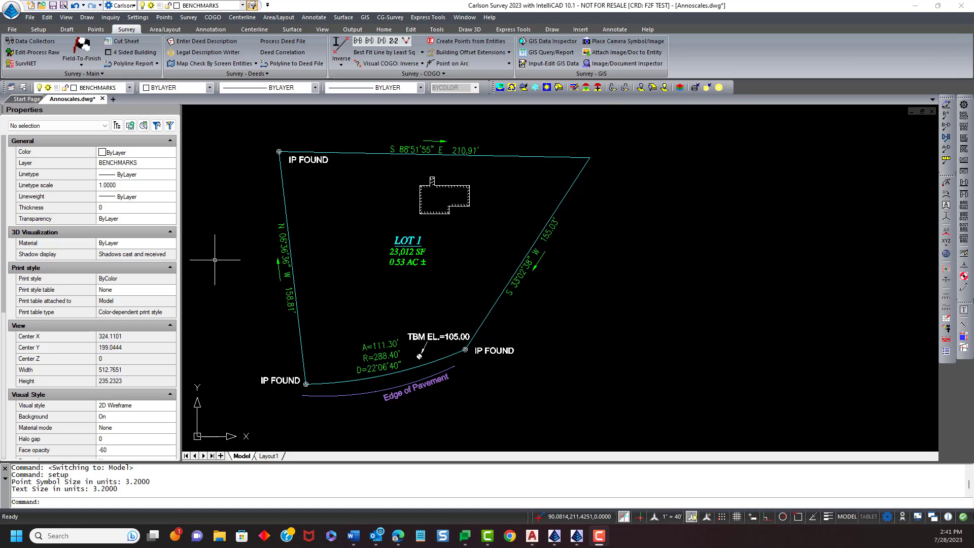
- Open Drawing Setup and set the horizontal scale to 20, trying 40 along the way
click(138, 18)
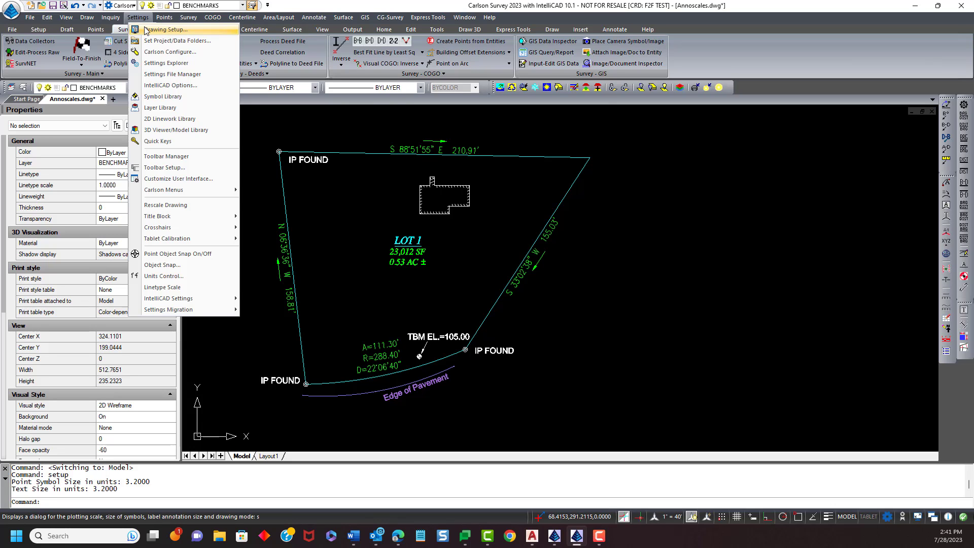
click(147, 31)
drag(445, 97, 717, 79)
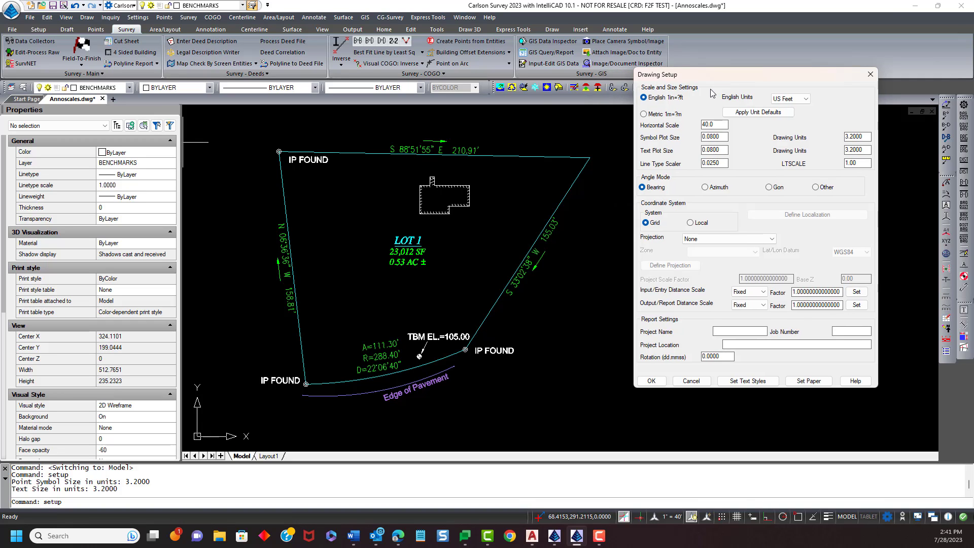
click(718, 127)
drag(718, 125, 692, 122)
text(20)
click(725, 137)
click(862, 165)
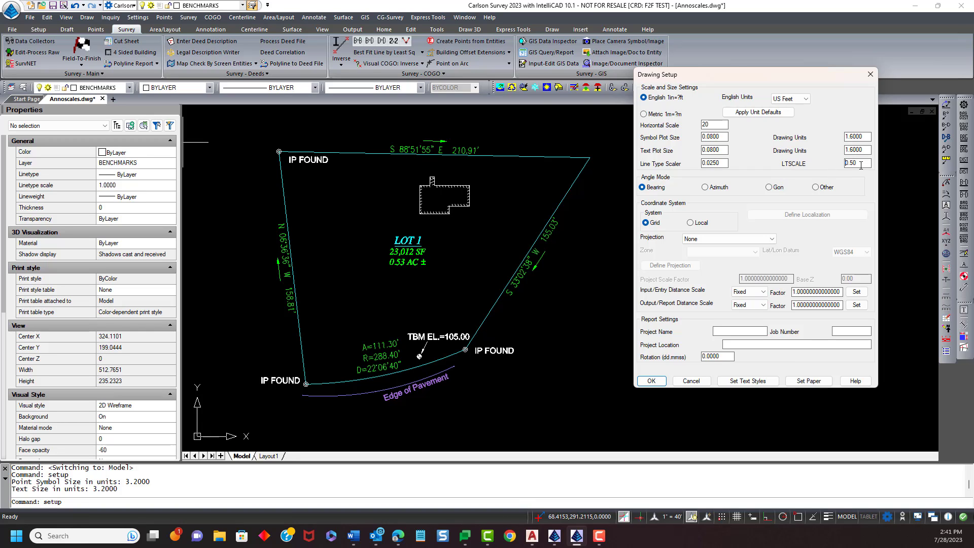
double_click(722, 126)
text(40)
click(726, 138)
double_click(724, 127)
text(20)
- Set the line type scale to 1 and apply the Drawing Setup changes
click(868, 163)
double_click(869, 162)
text(1)
click(727, 126)
click(652, 381)
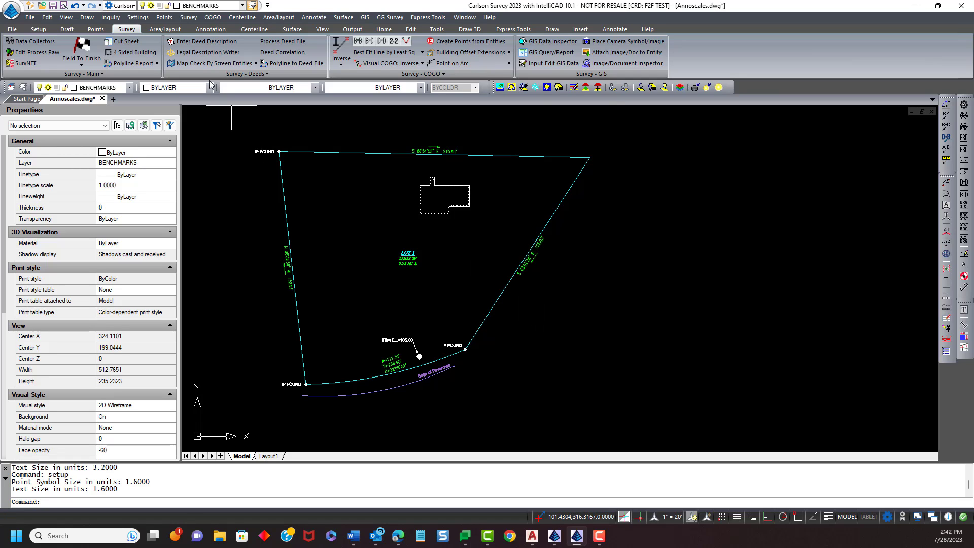
click(138, 17)
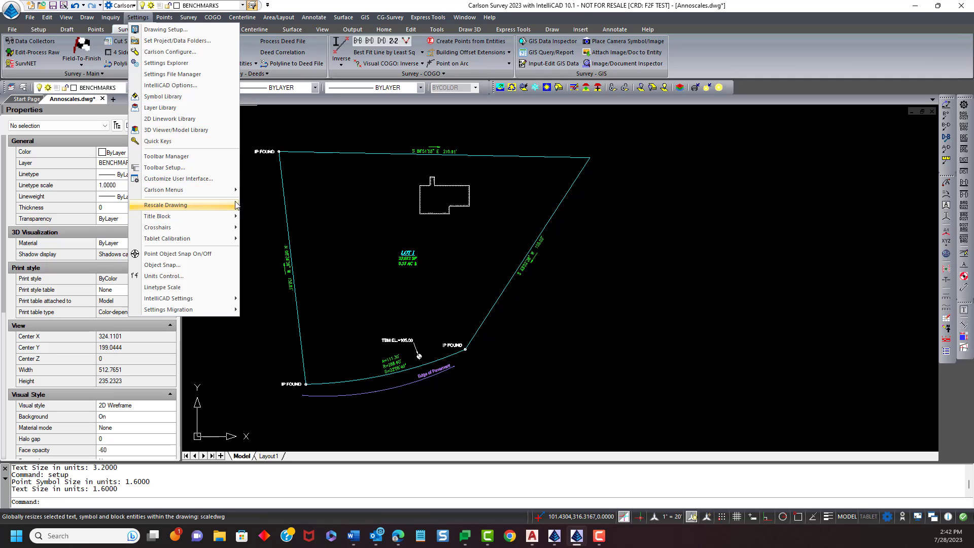
click(275, 316)
click(278, 312)
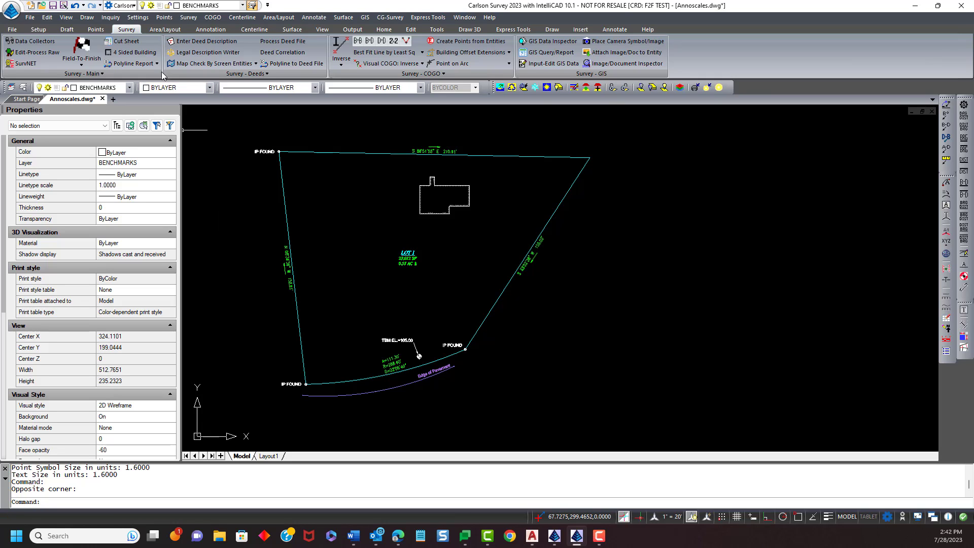
- Reopen Drawing Setup and set the horizontal scale to 40 and the line type scale to 1
click(139, 18)
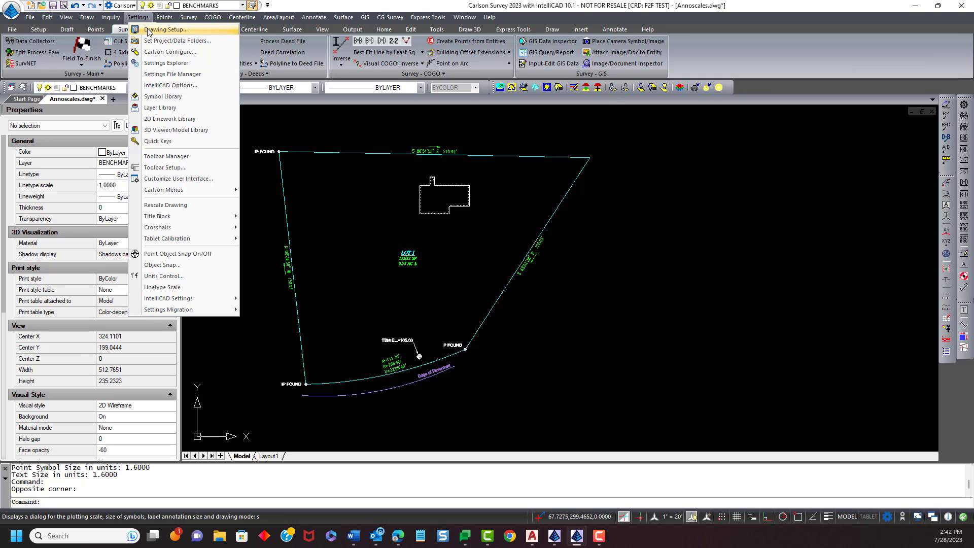
click(149, 30)
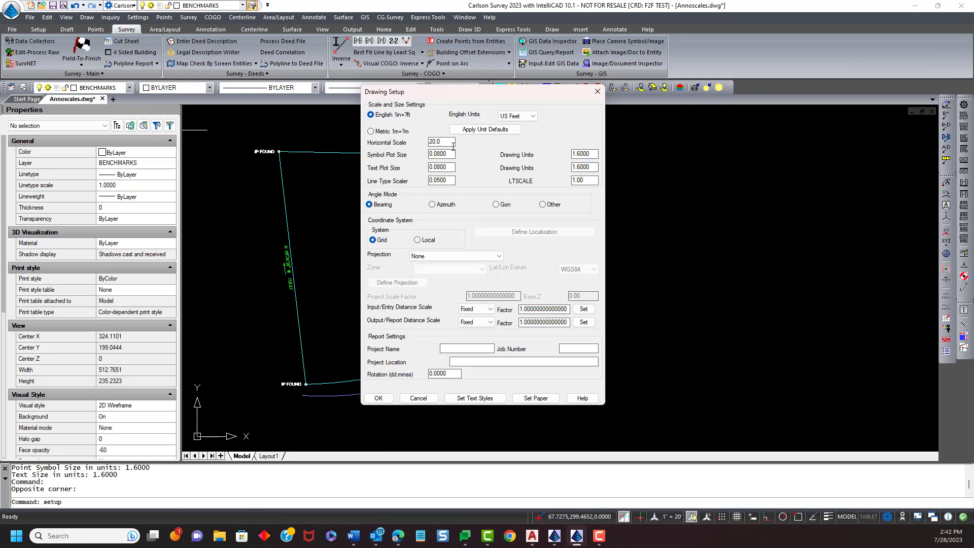
double_click(453, 143)
text(40)
click(591, 182)
drag(591, 181, 577, 182)
text(1)
click(379, 398)
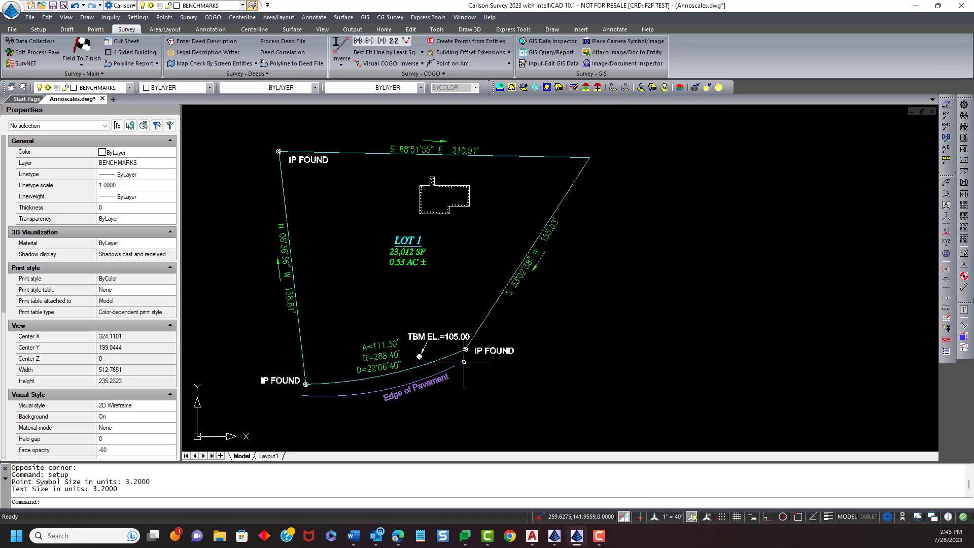
- Switch to Layout1 and inspect the annotation sizes in both viewports
click(269, 456)
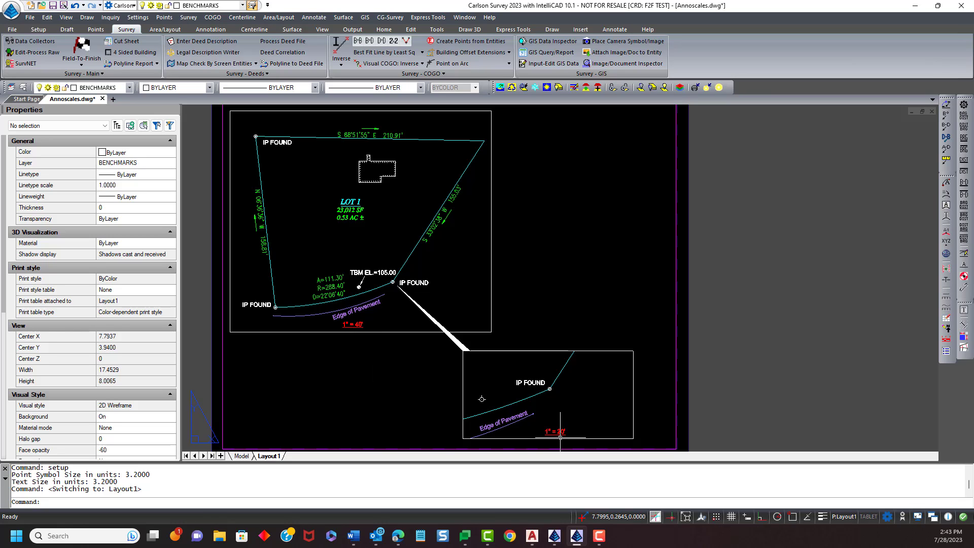
scroll(461, 402, up, 3)
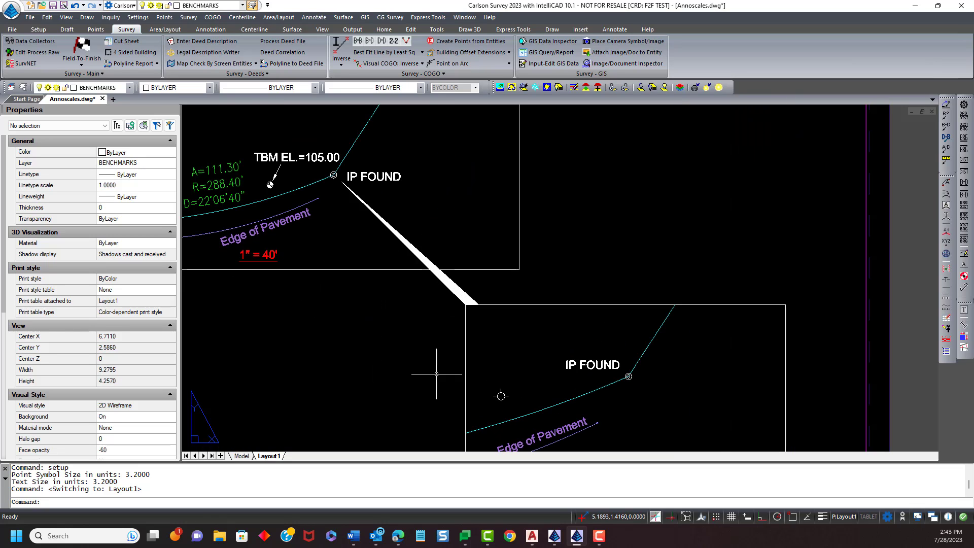
scroll(427, 370, up, 1)
middle_drag(413, 342, 419, 325)
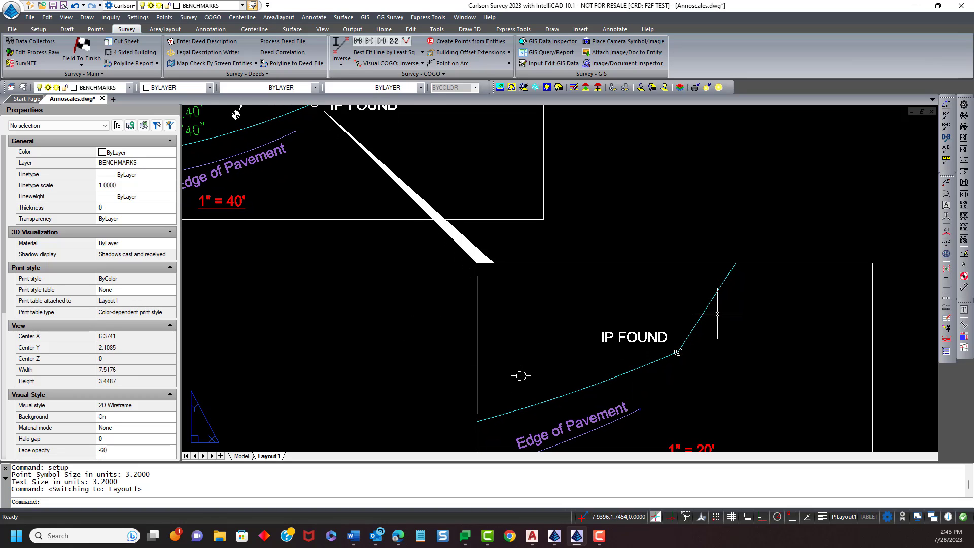
scroll(712, 344, down, 2)
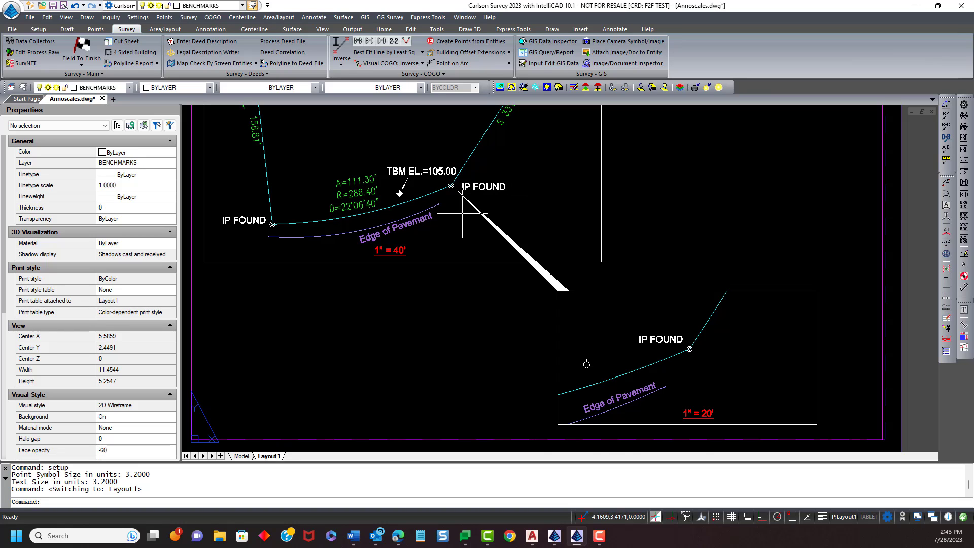
scroll(622, 240, up, 3)
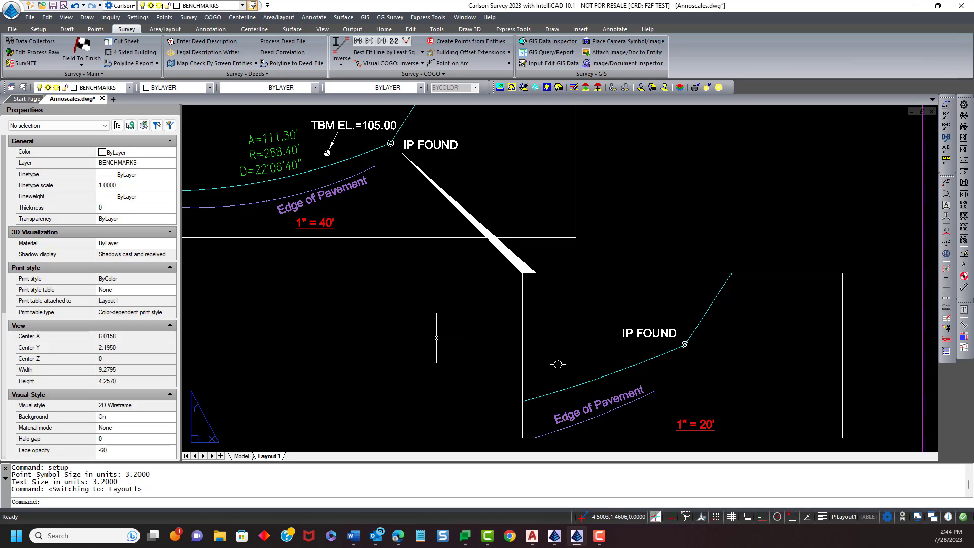
scroll(447, 330, down, 1)
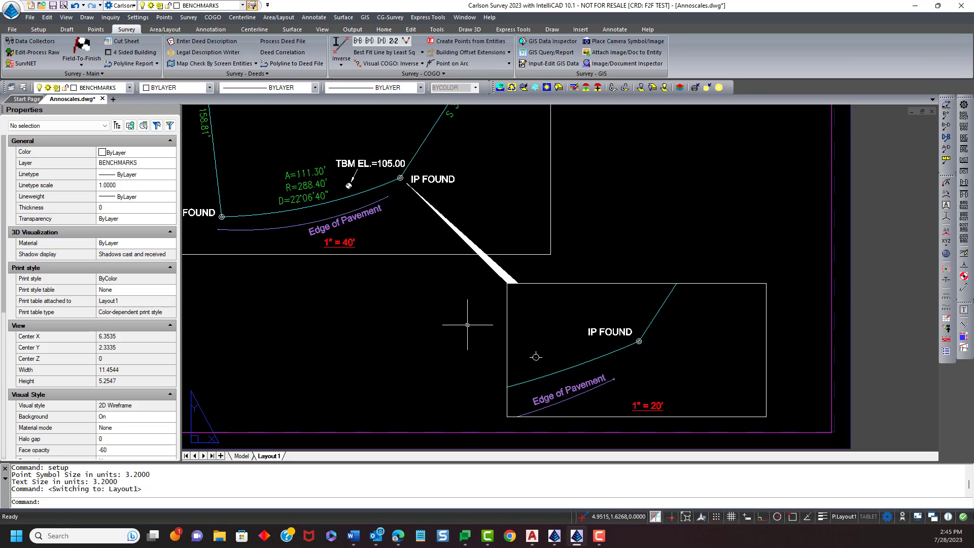
scroll(439, 320, down, 2)
scroll(527, 264, down, 2)
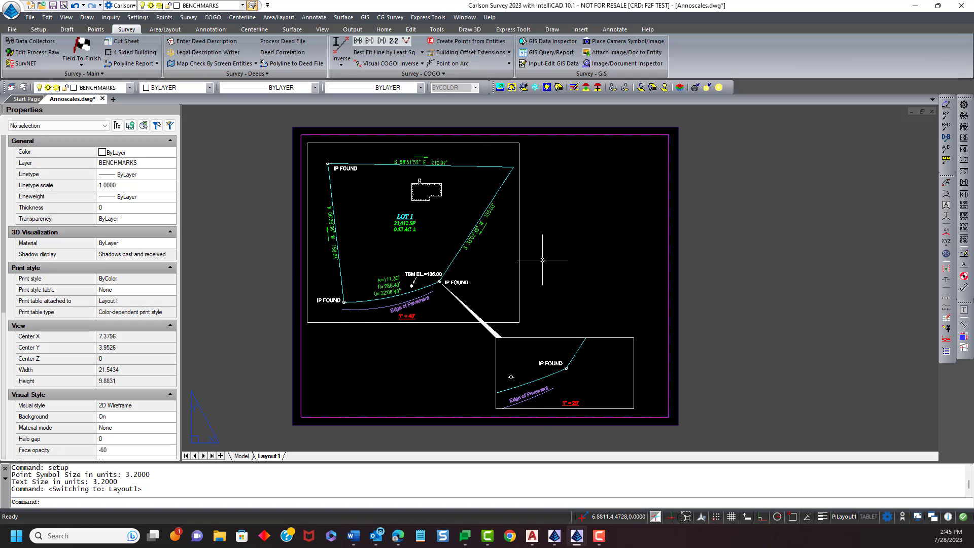
scroll(539, 265, up, 1)
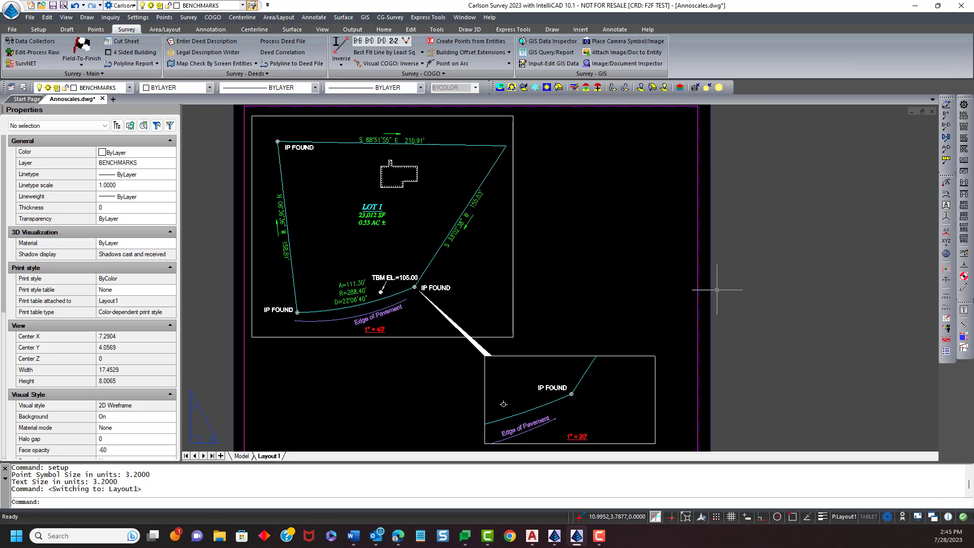
middle_drag(614, 276, 607, 270)
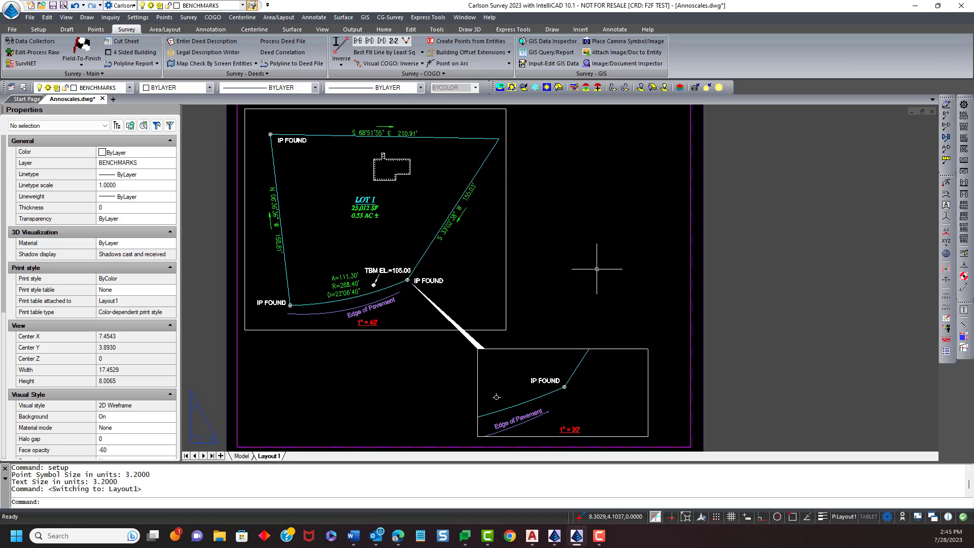
scroll(598, 270, down, 1)
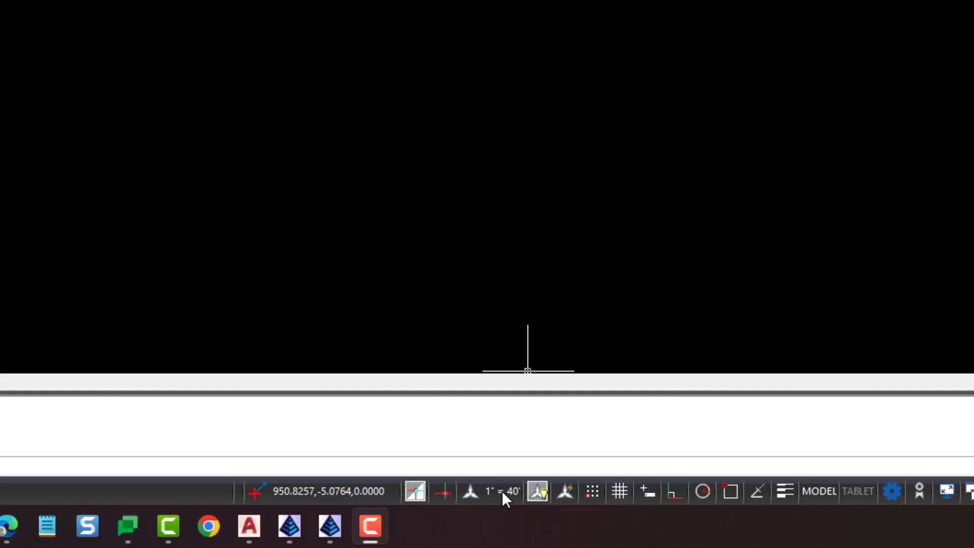
- Open the drawing scale list and inspect the properties of the 1" = 40' scale without changing them
click(502, 493)
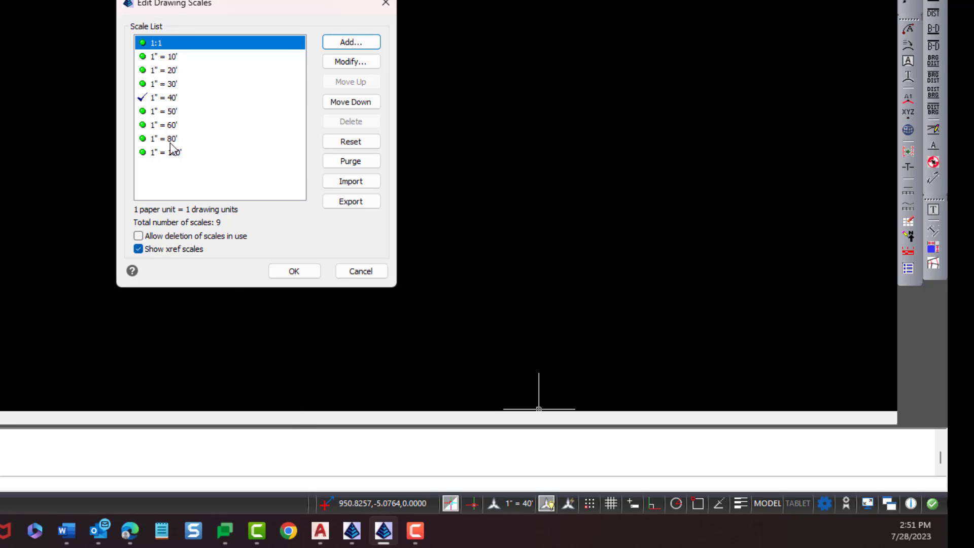
mouse_move(218, 6)
mouse_down()
mouse_move(309, 9)
mouse_move(249, 9)
mouse_up()
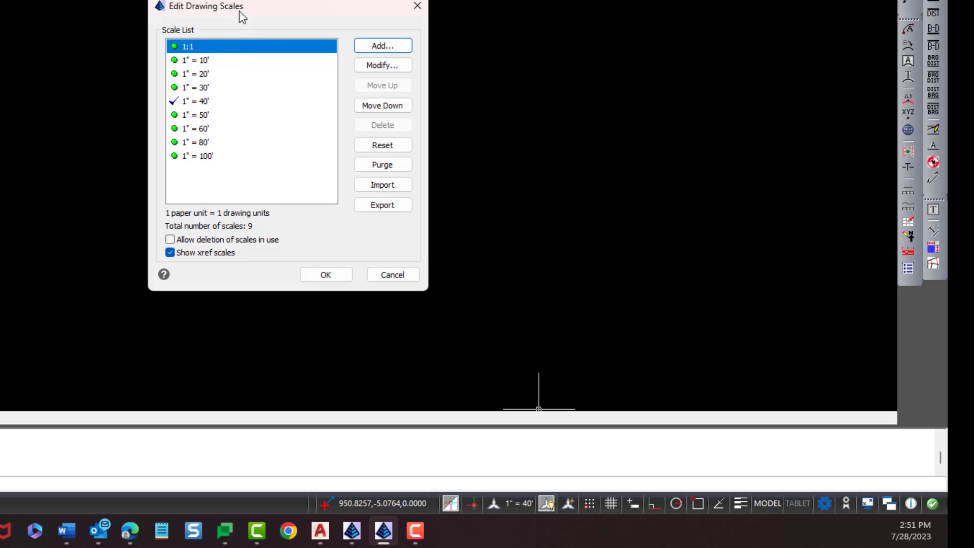
drag(240, 10, 242, 7)
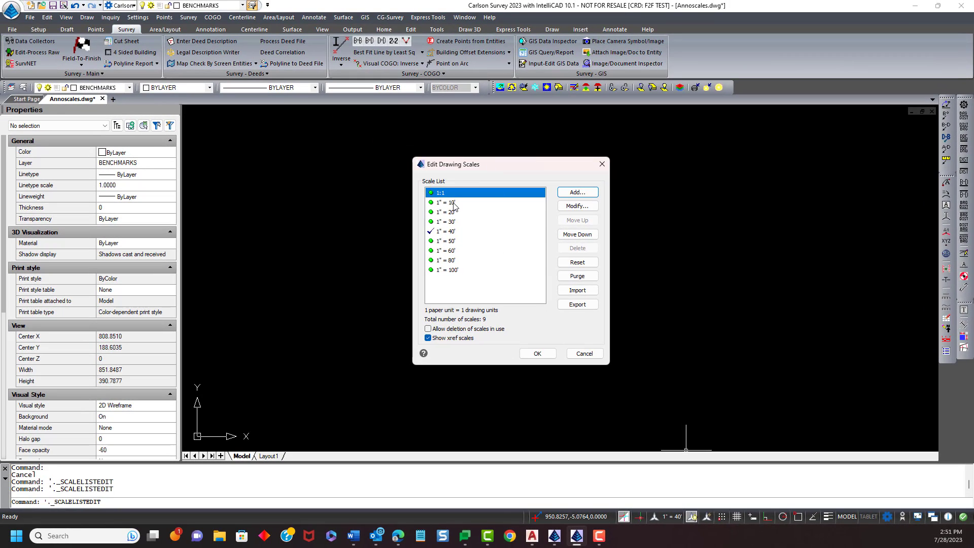
click(448, 232)
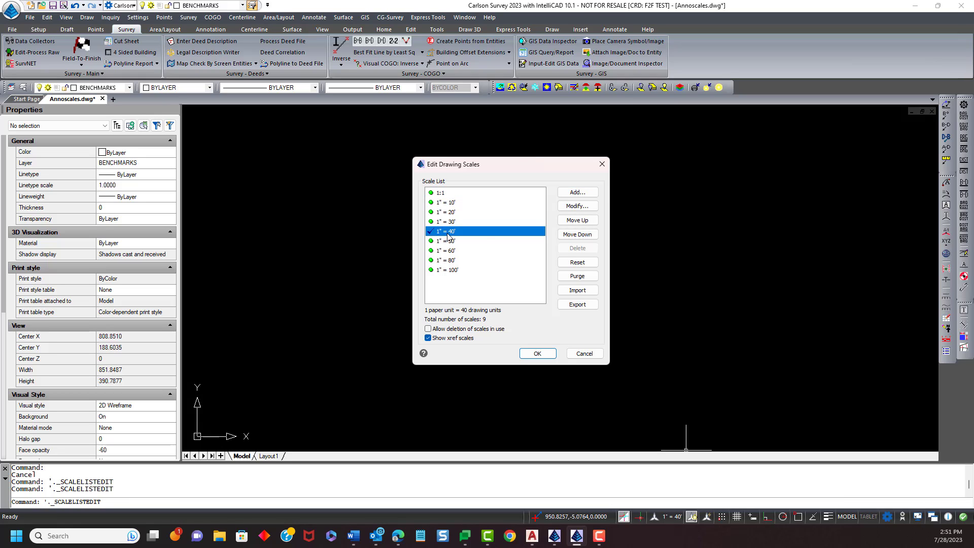
click(578, 206)
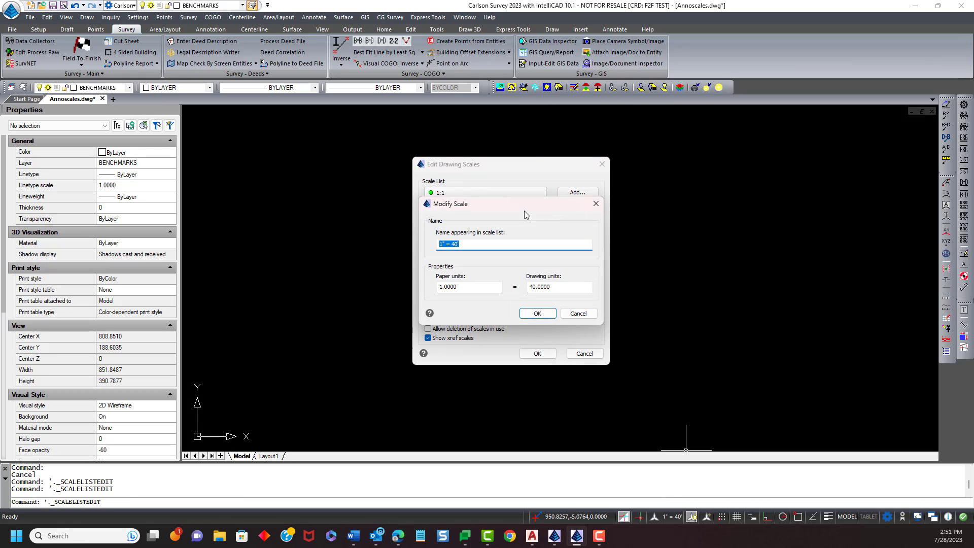
drag(528, 218, 528, 191)
click(471, 227)
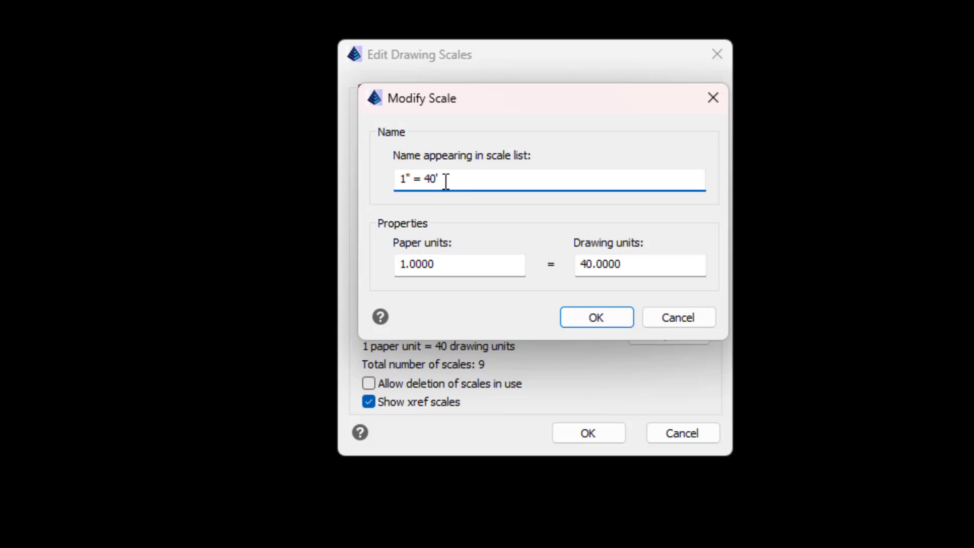
click(450, 263)
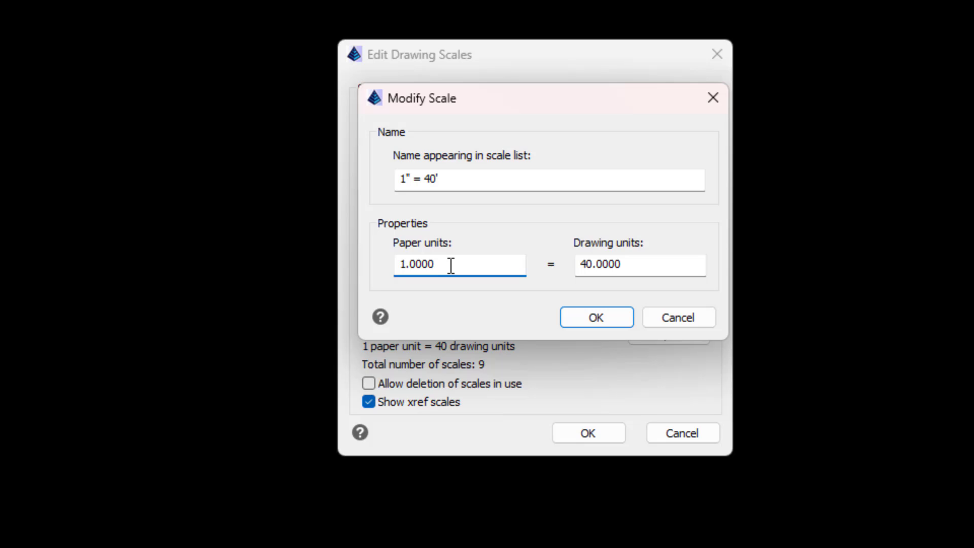
click(628, 264)
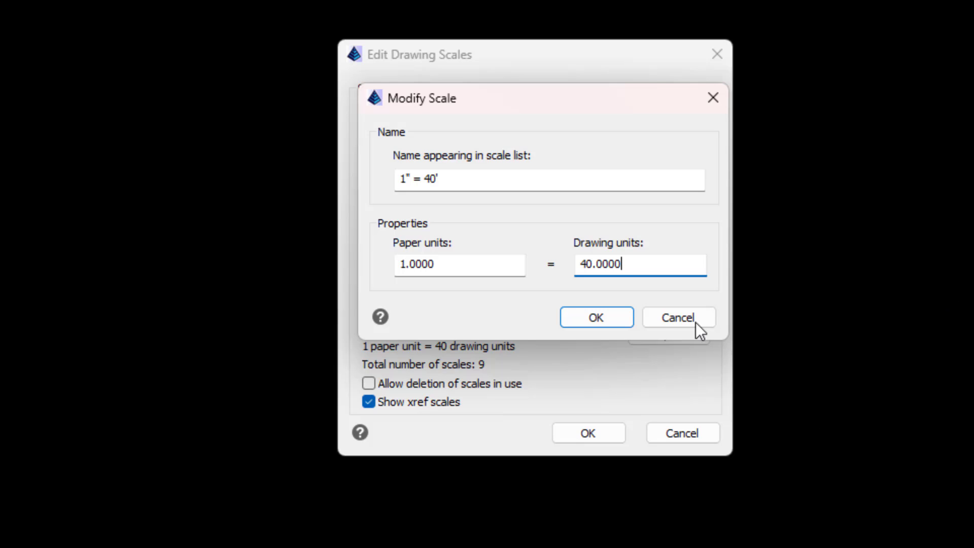
drag(561, 105, 571, 90)
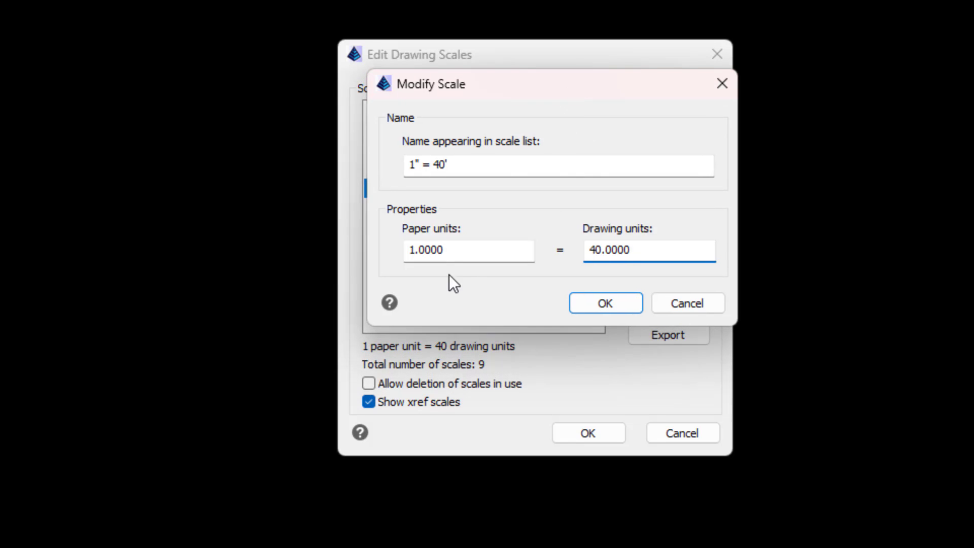
click(603, 304)
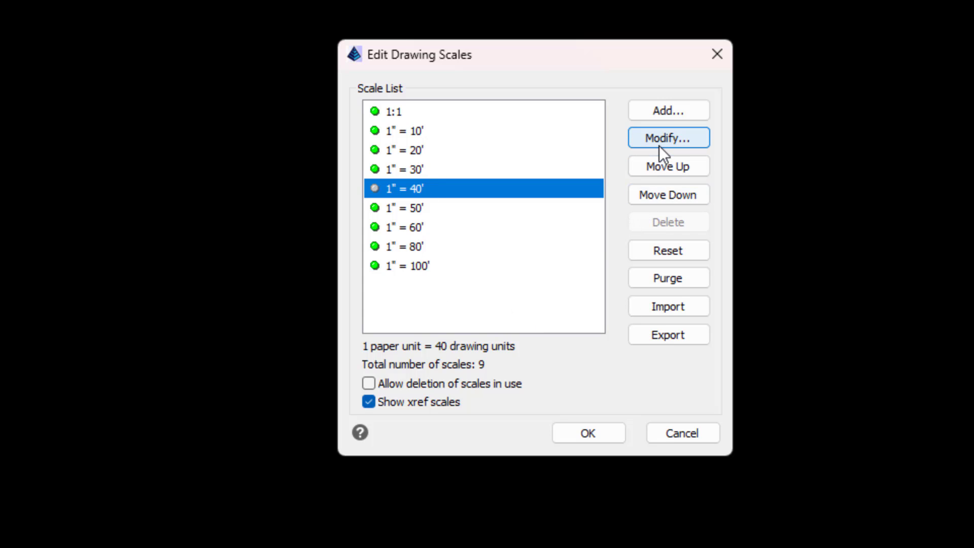
- Add a scale named 1" = 200' with 1 paper unit equal to 200 drawing units
click(666, 113)
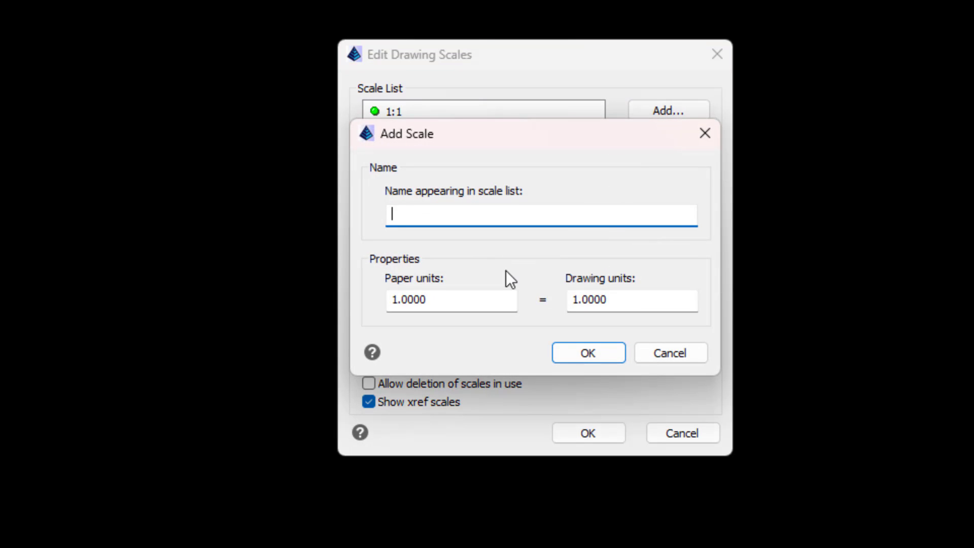
text(1" = 200')
click(441, 304)
drag(605, 300, 560, 304)
text(200)
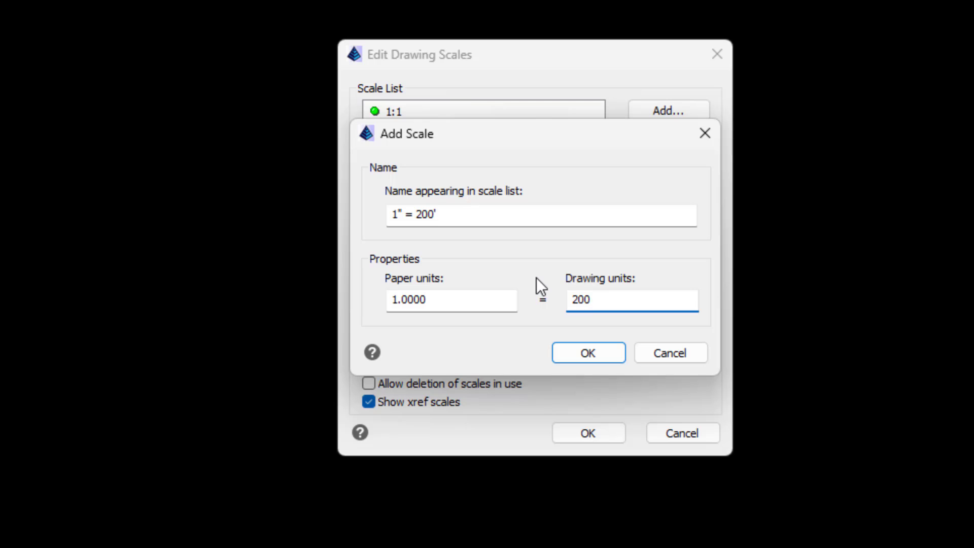
click(587, 358)
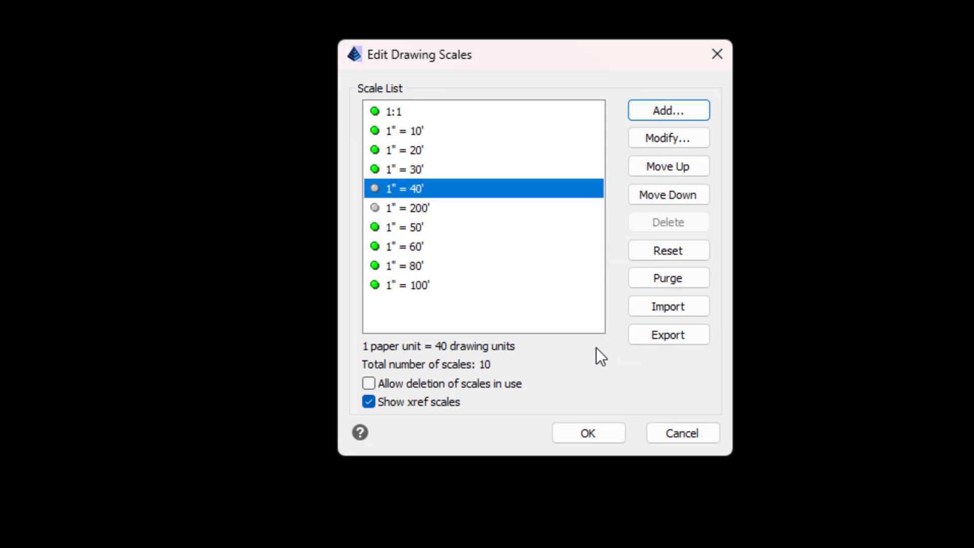
- Move the 1" = 200' scale down to the end of the scale list, then select 1" = 40'
click(440, 207)
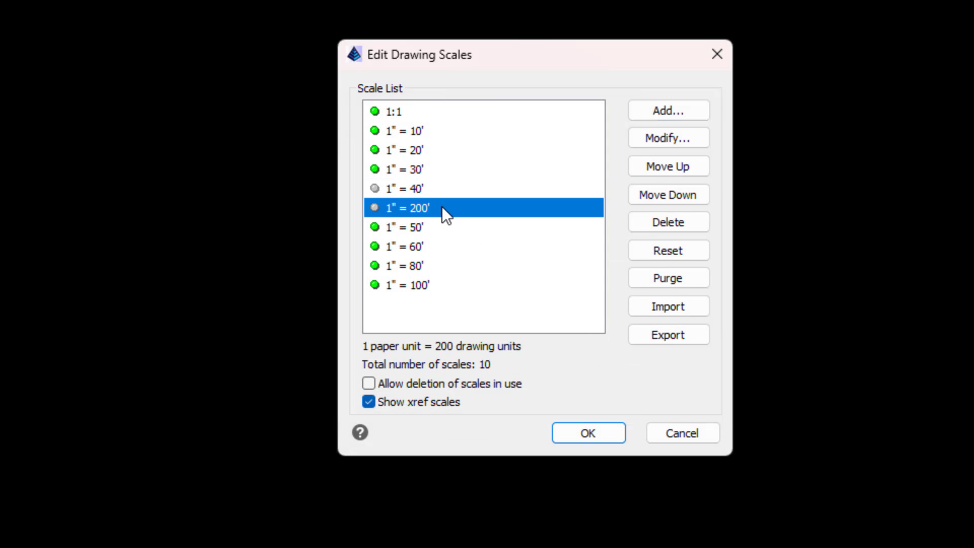
click(676, 192)
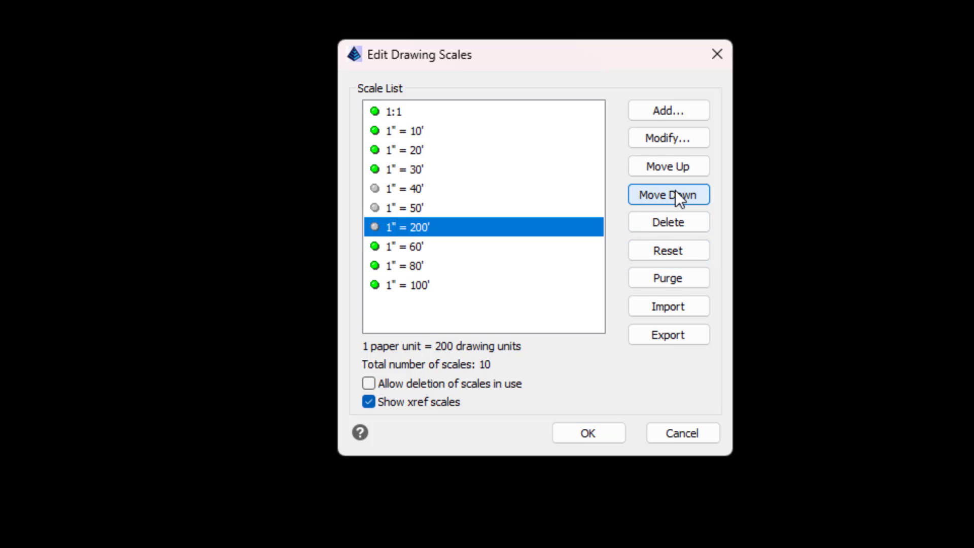
click(676, 191)
click(675, 192)
click(675, 192)
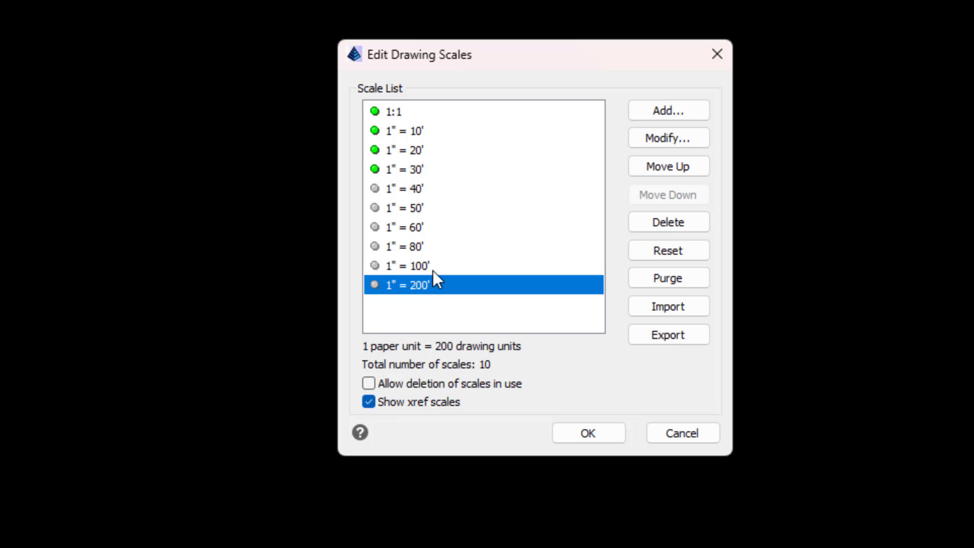
click(427, 190)
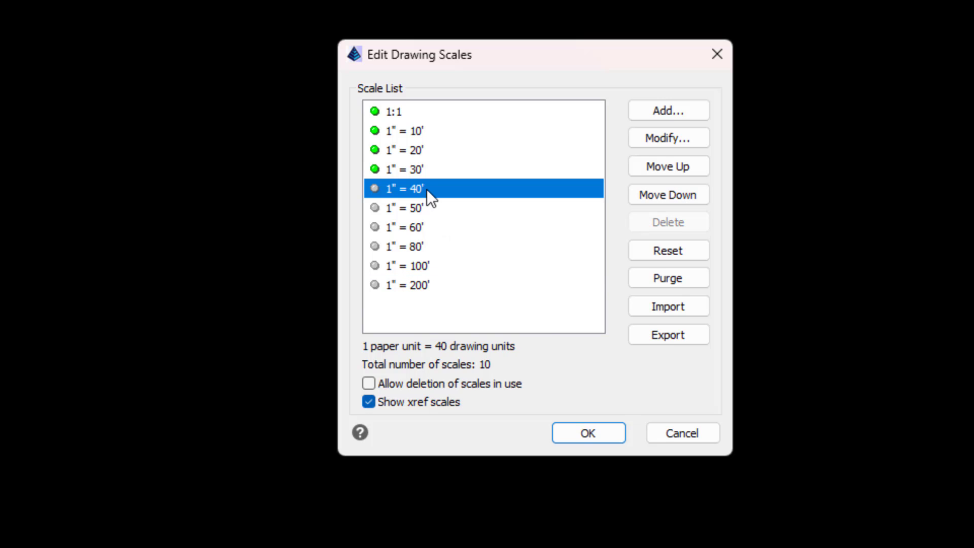
- Apply the scale list changes, then reopen the annotation scale list and close it with 1" = 40' current
click(574, 429)
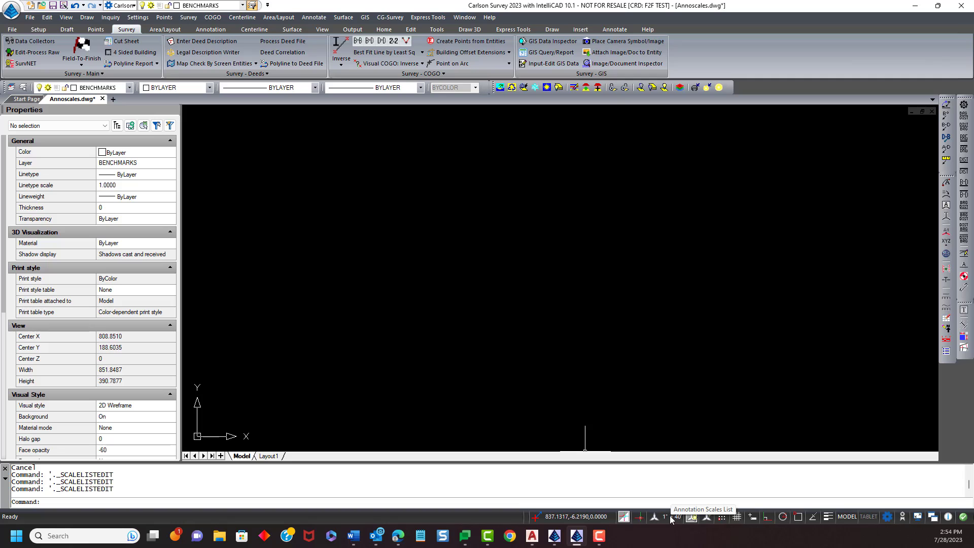
click(671, 518)
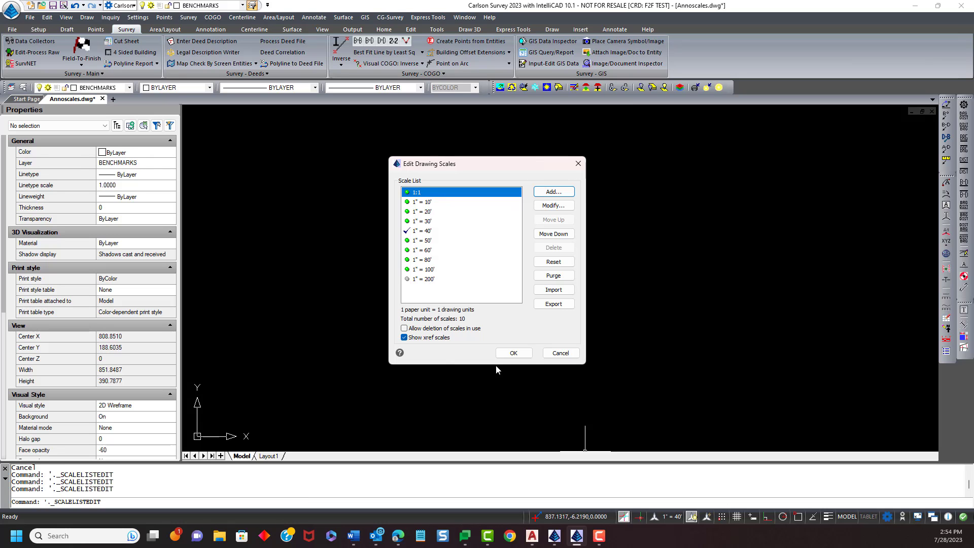
click(509, 354)
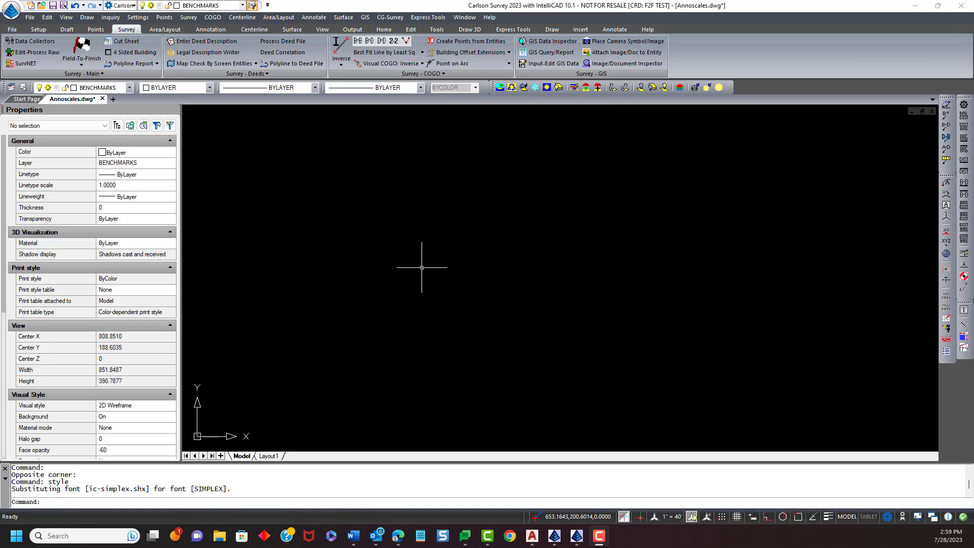
- Open the Text Styles Manager and examine the font name list for the Standard style
click(429, 269)
click(463, 236)
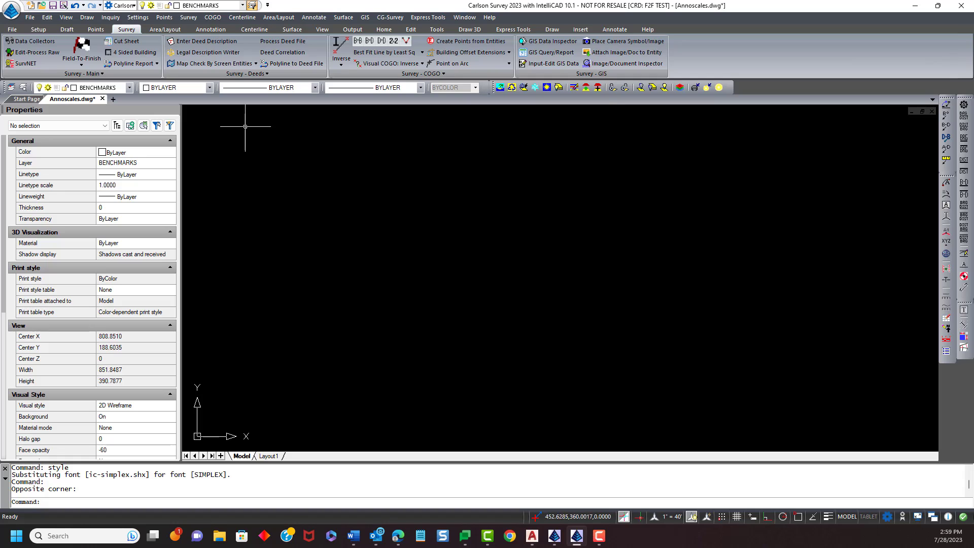
click(87, 18)
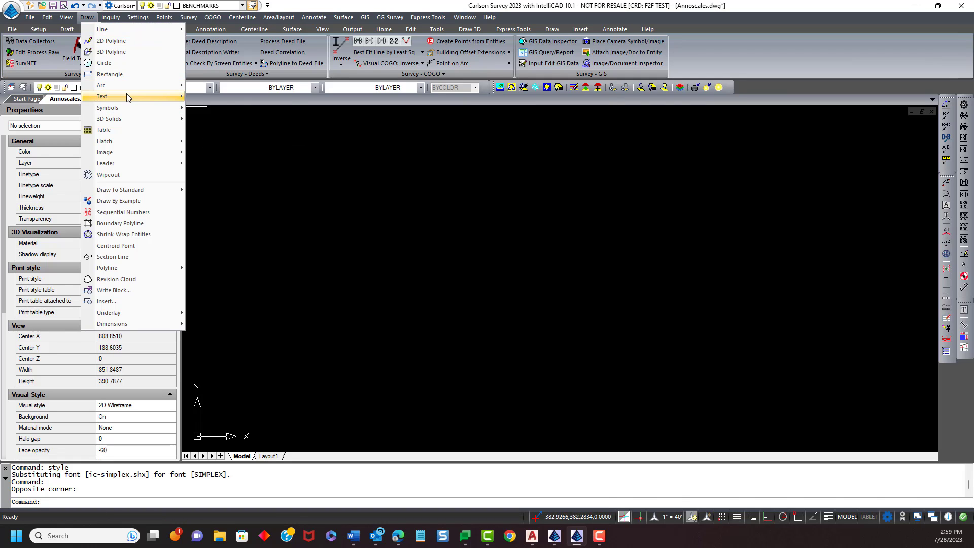
mouse_move(127, 96)
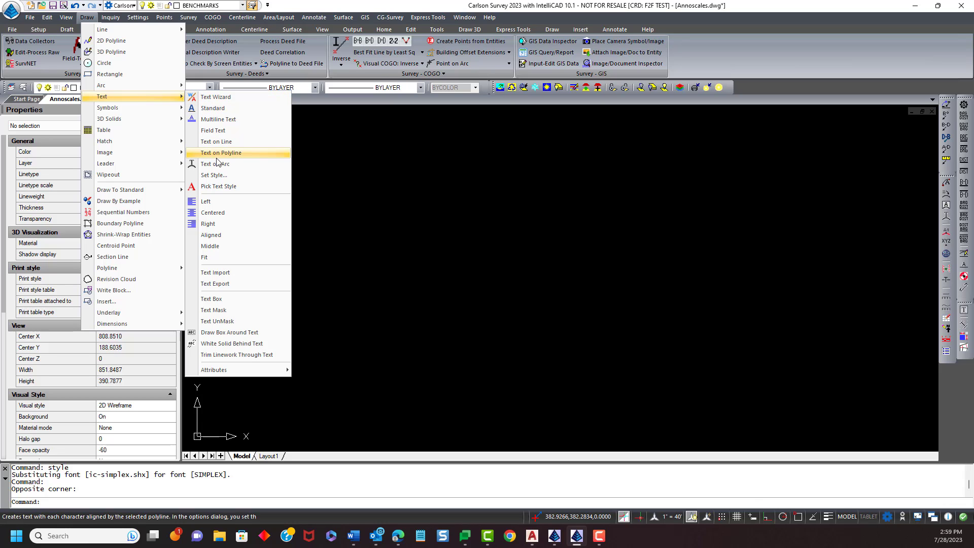
click(220, 176)
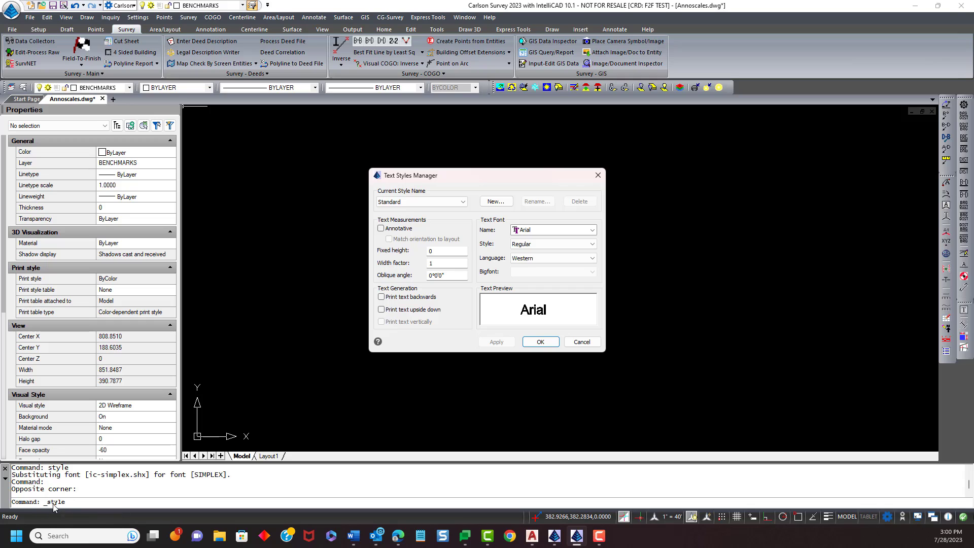
drag(441, 175, 405, 152)
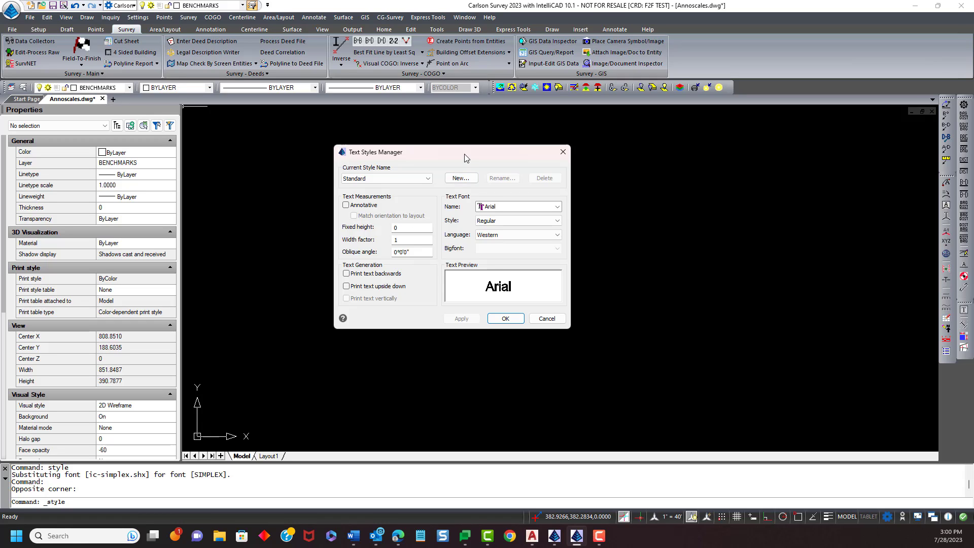
drag(465, 158, 466, 154)
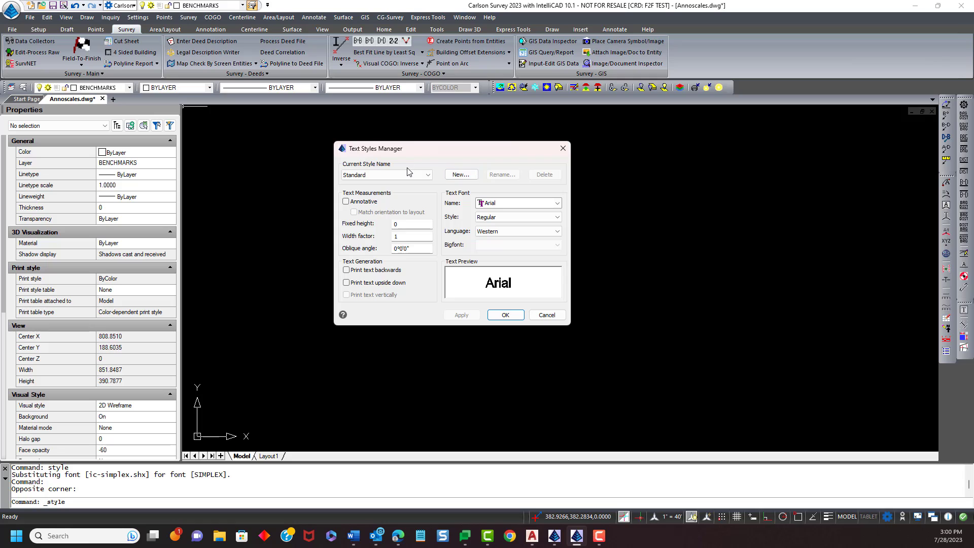
click(558, 204)
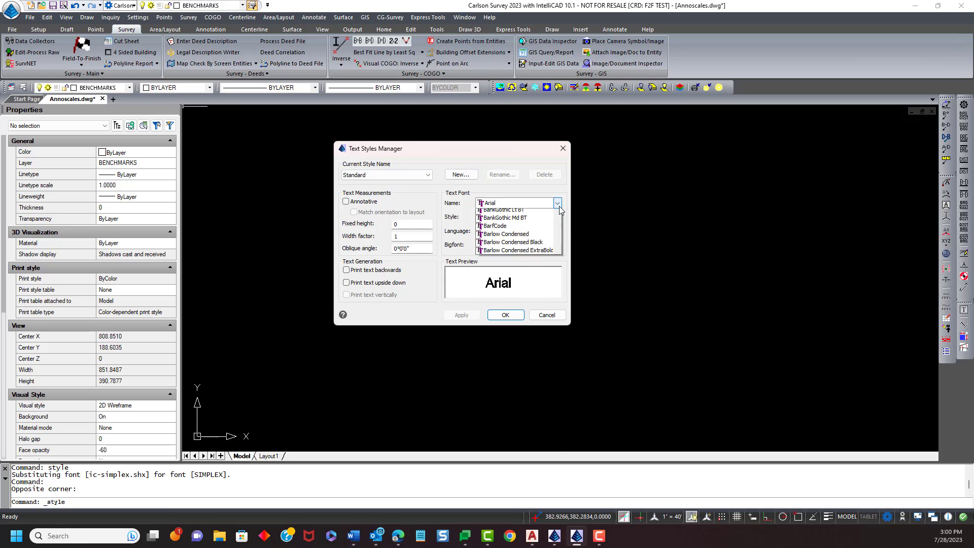
click(559, 205)
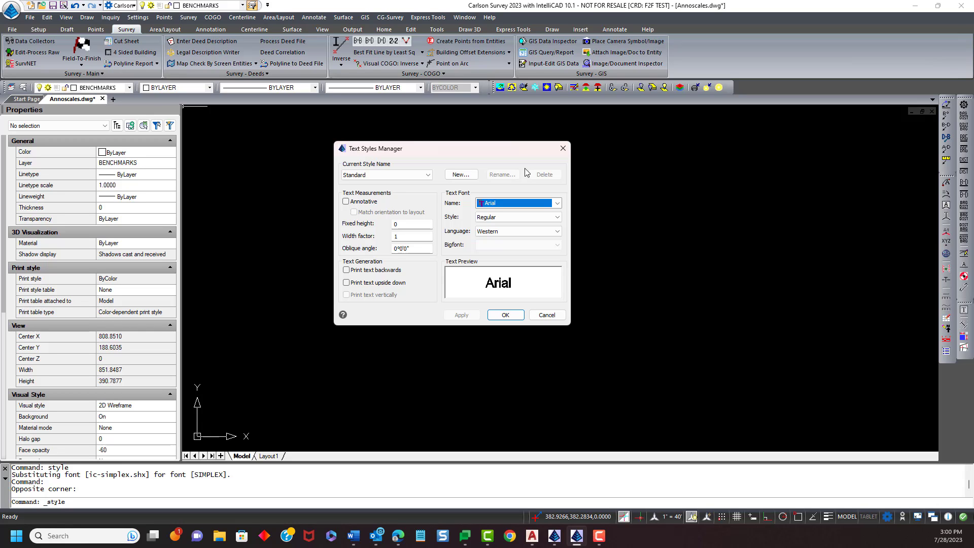
- Create a new text style named Demo-Anno and make it annotative
click(462, 177)
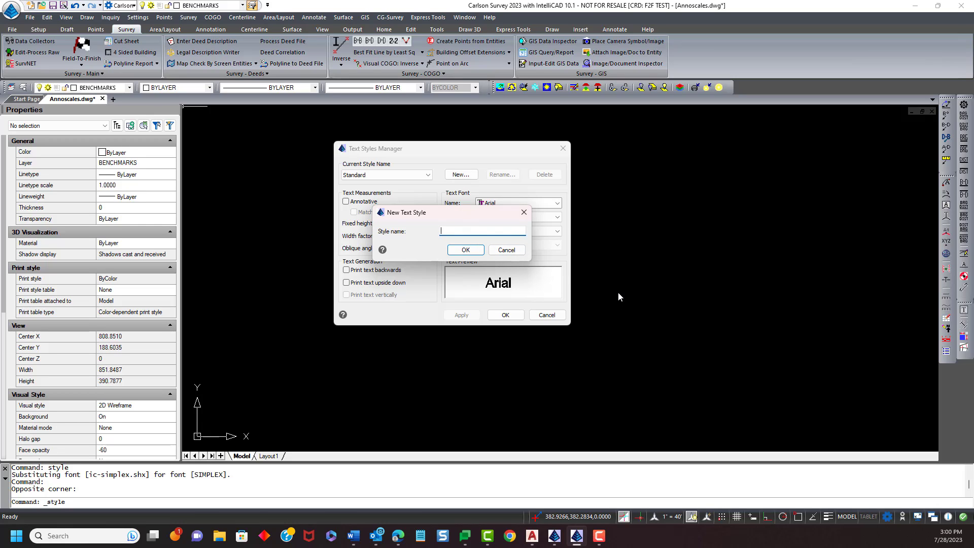
text(Demo-Anno)
click(463, 251)
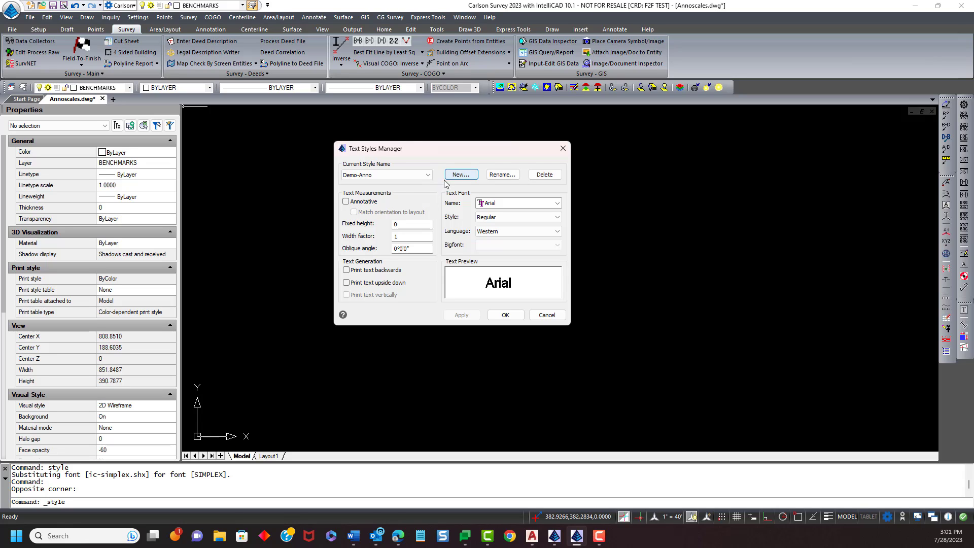
click(347, 202)
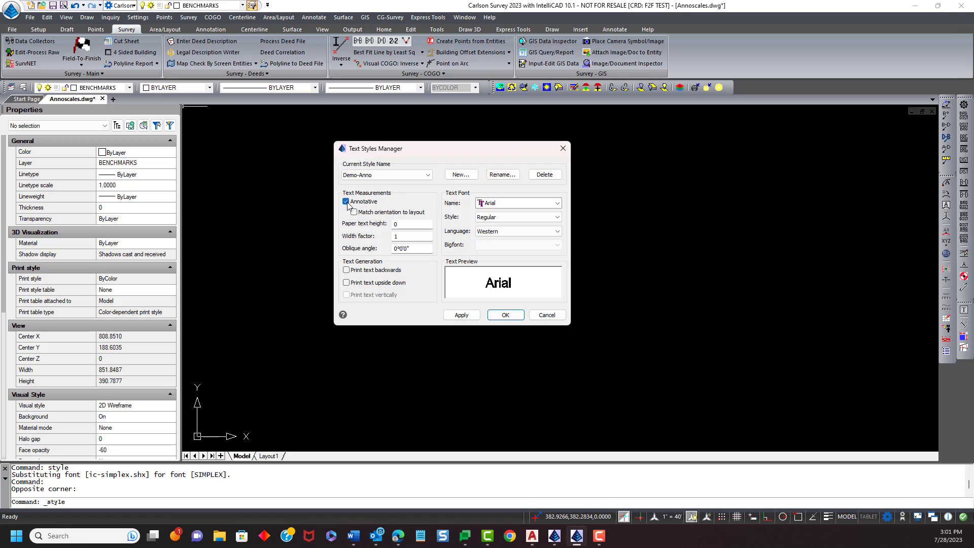
- Switch to the Standard style, saving the changes to the Demo-Anno style
double_click(403, 224)
click(401, 225)
click(411, 175)
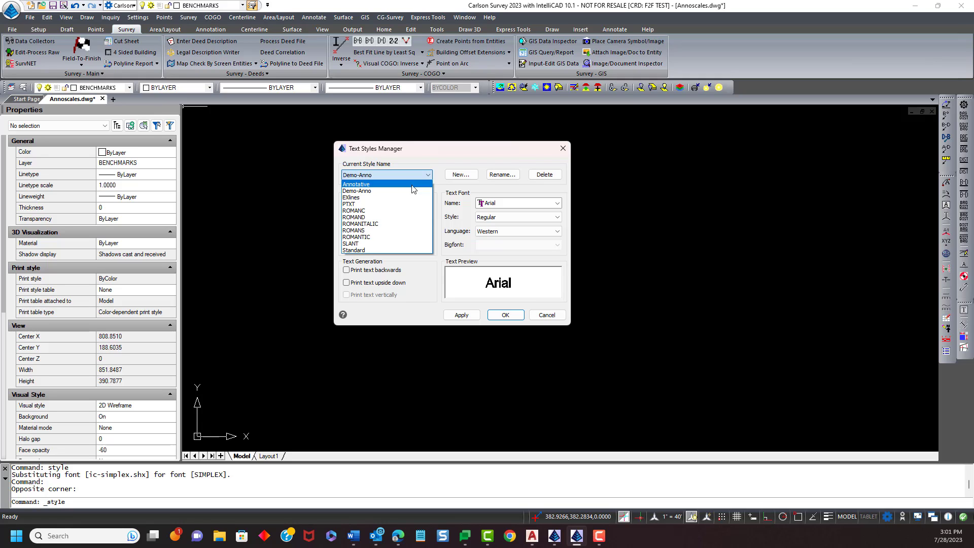
click(377, 250)
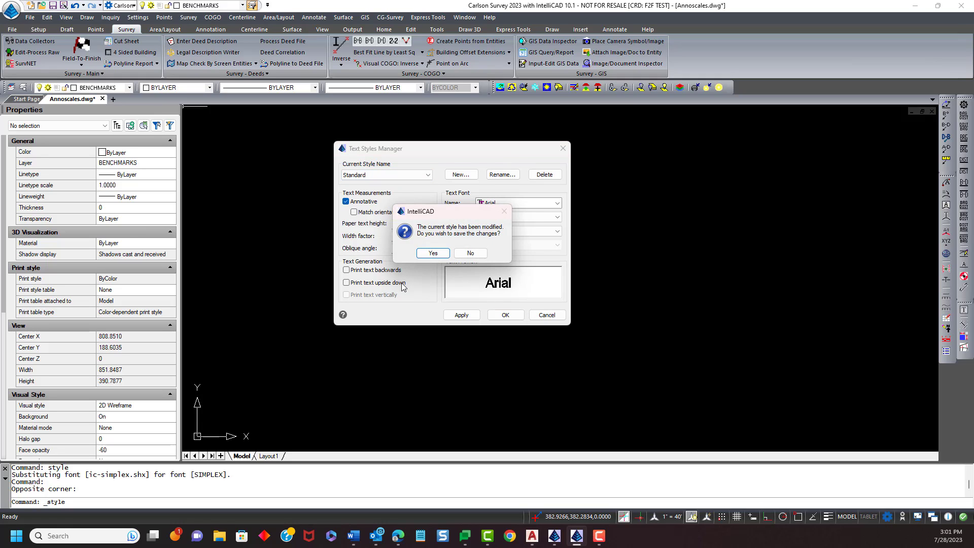
click(433, 253)
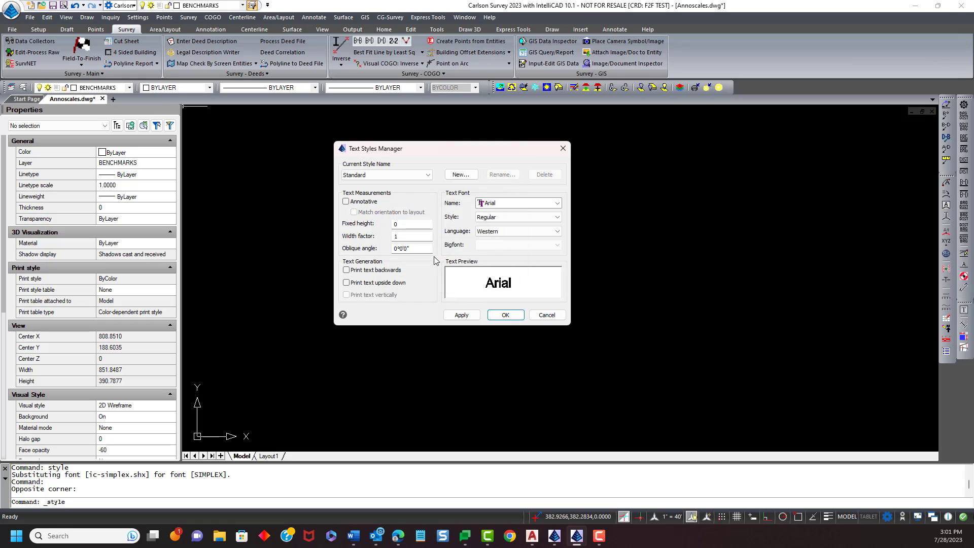
- Look at the ROMAND style settings, then return to the Demo-Anno style
click(405, 226)
click(420, 175)
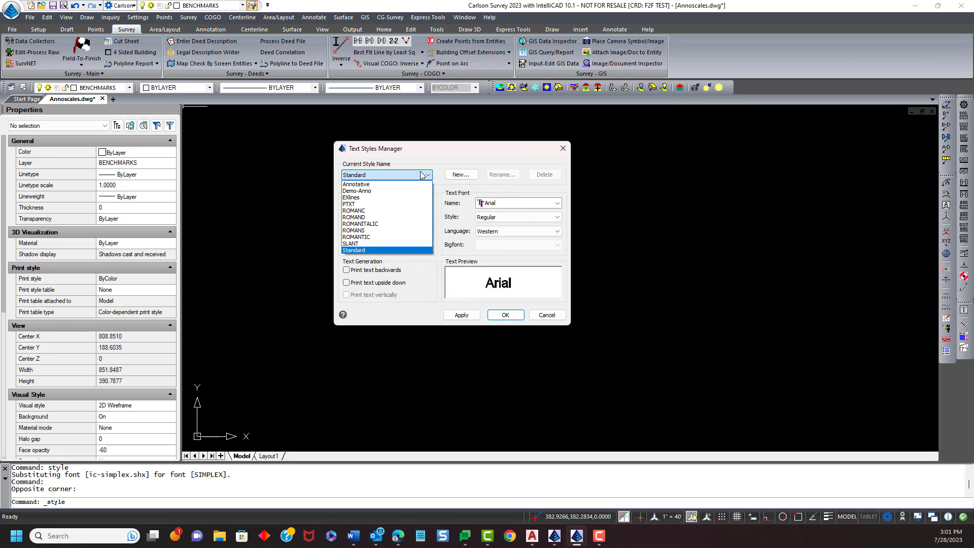
click(371, 218)
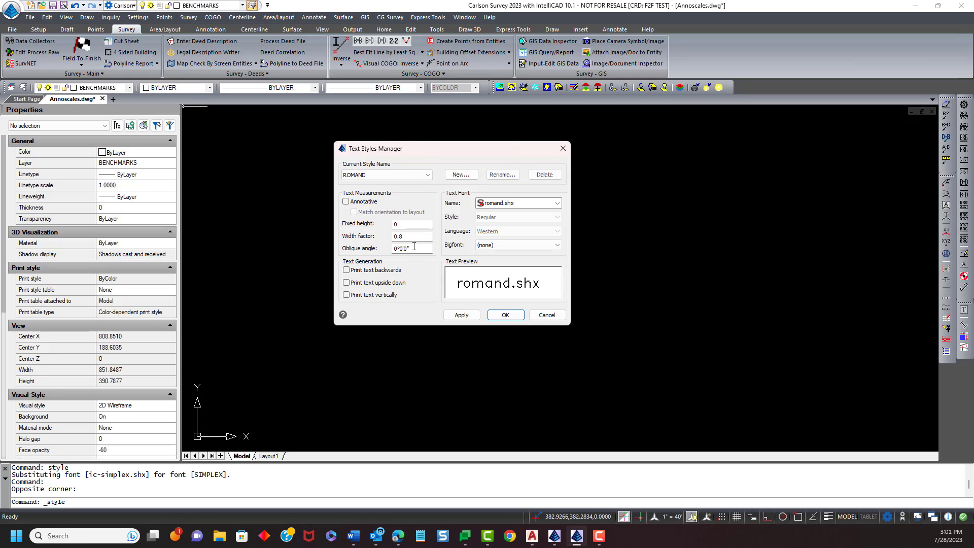
click(427, 176)
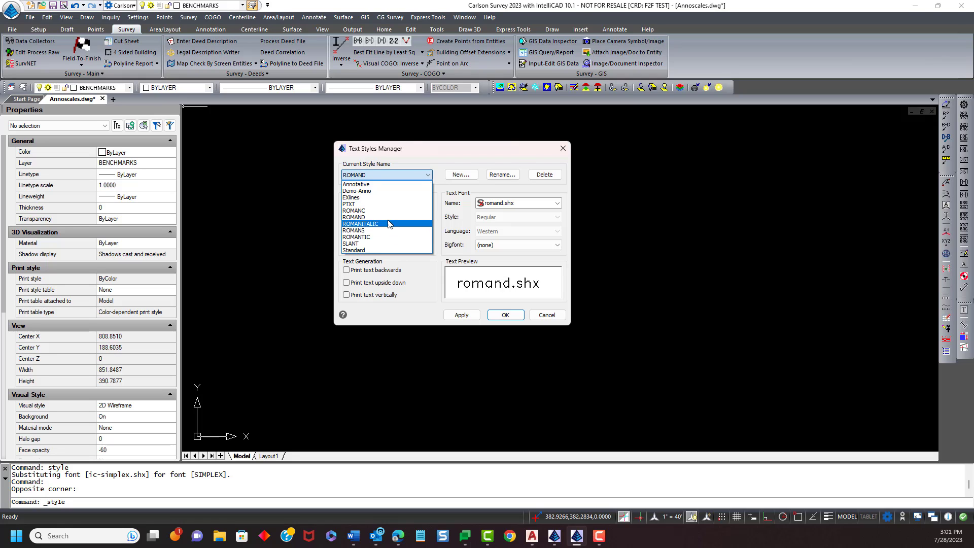
click(378, 191)
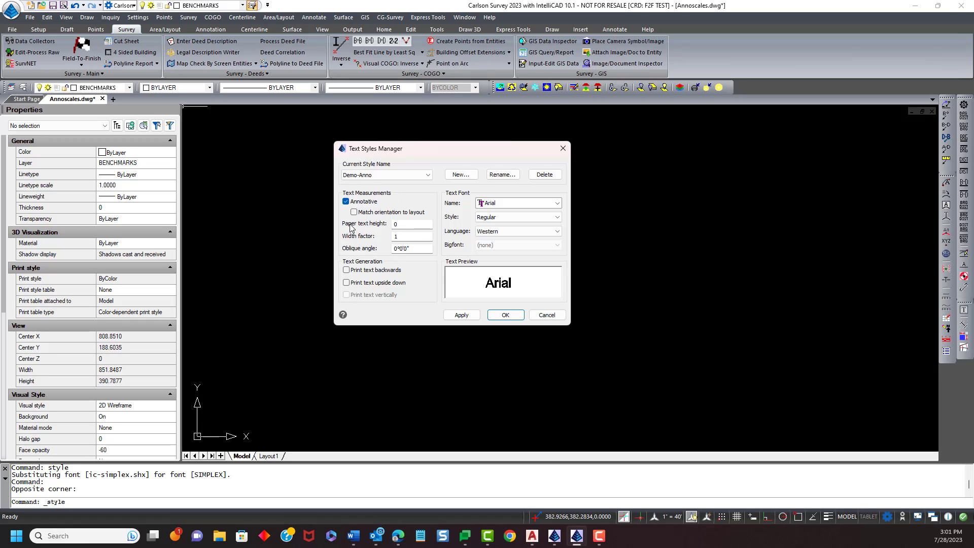
- Set the Demo-Anno style's paper text height to .1, apply it and close the manager
double_click(398, 224)
text(.1)
click(408, 237)
click(413, 225)
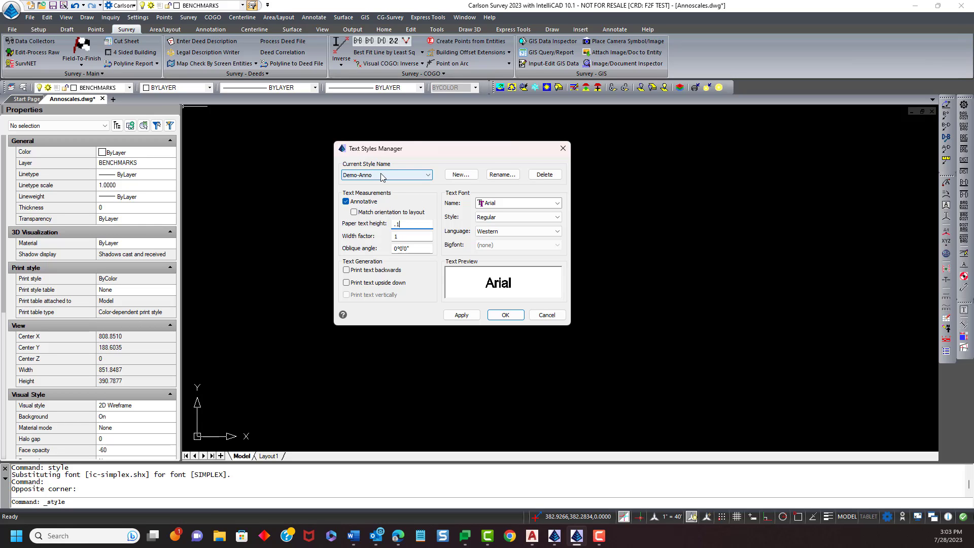
click(460, 315)
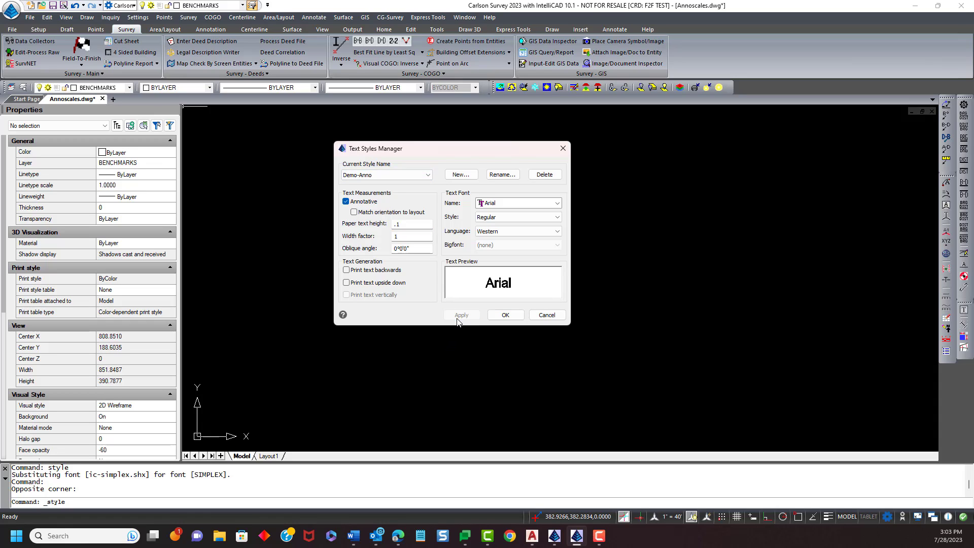
click(500, 316)
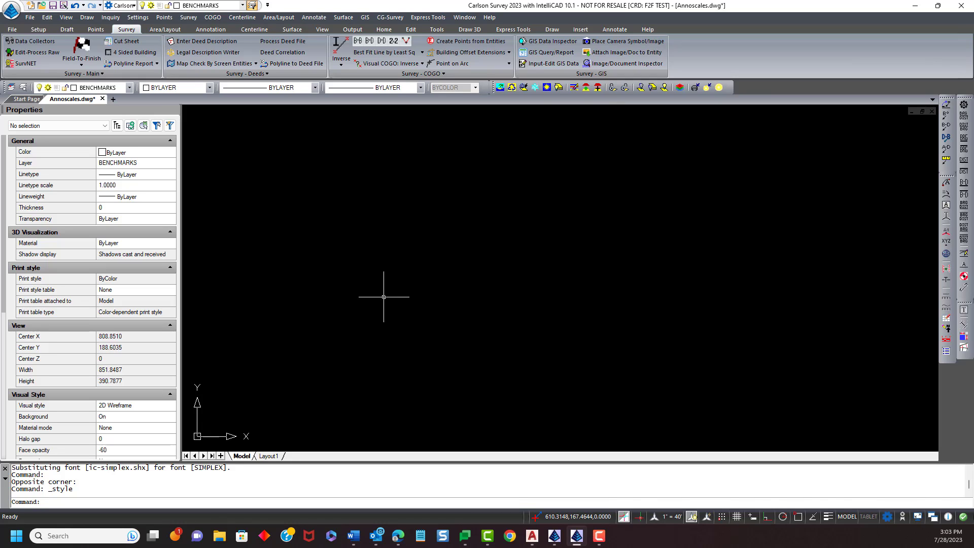
- Place single-line text reading "this is demo-anno text" in the drawing with default rotation
click(88, 18)
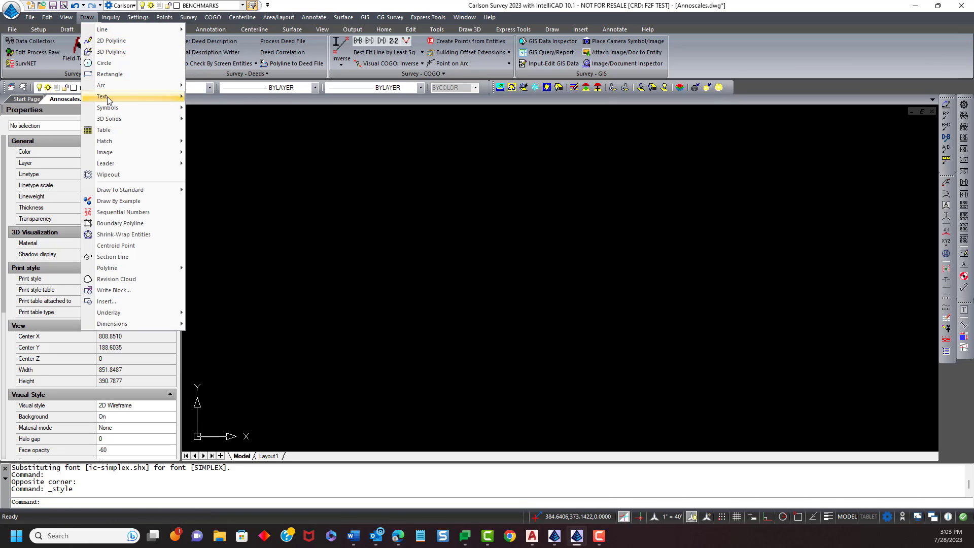
mouse_move(101, 97)
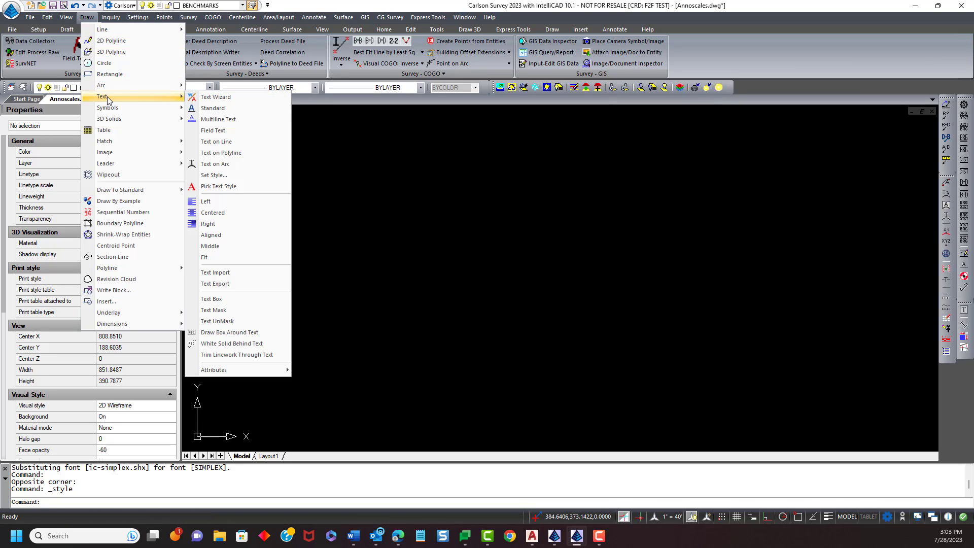
click(226, 111)
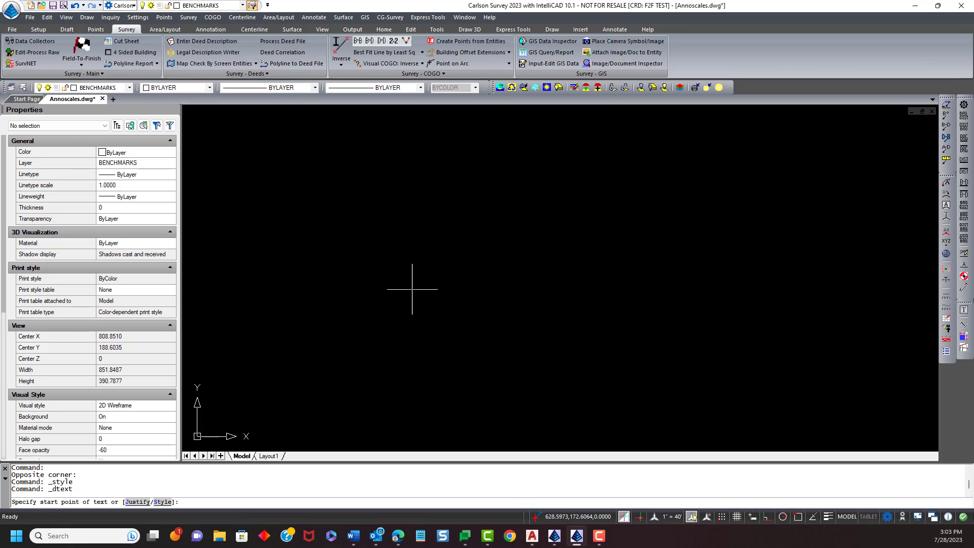
click(374, 329)
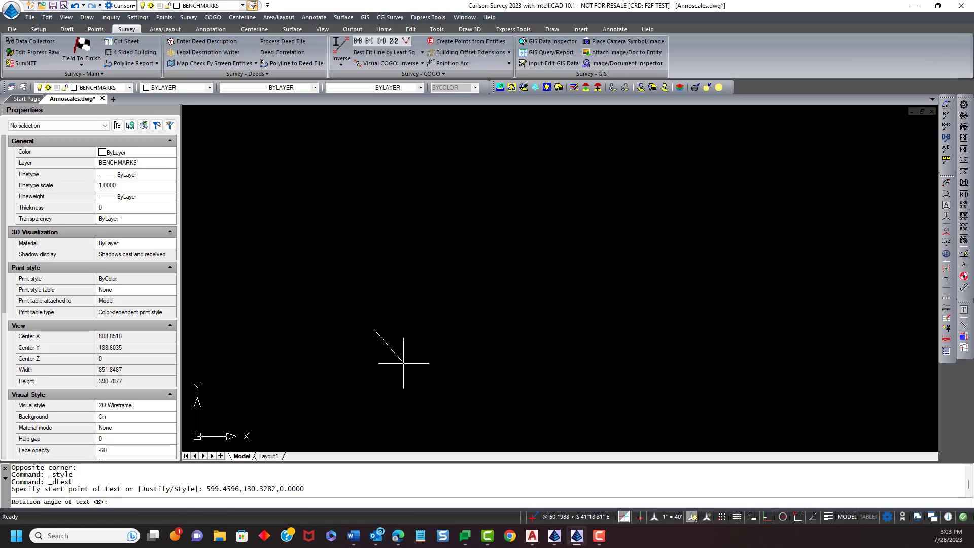
key(Return)
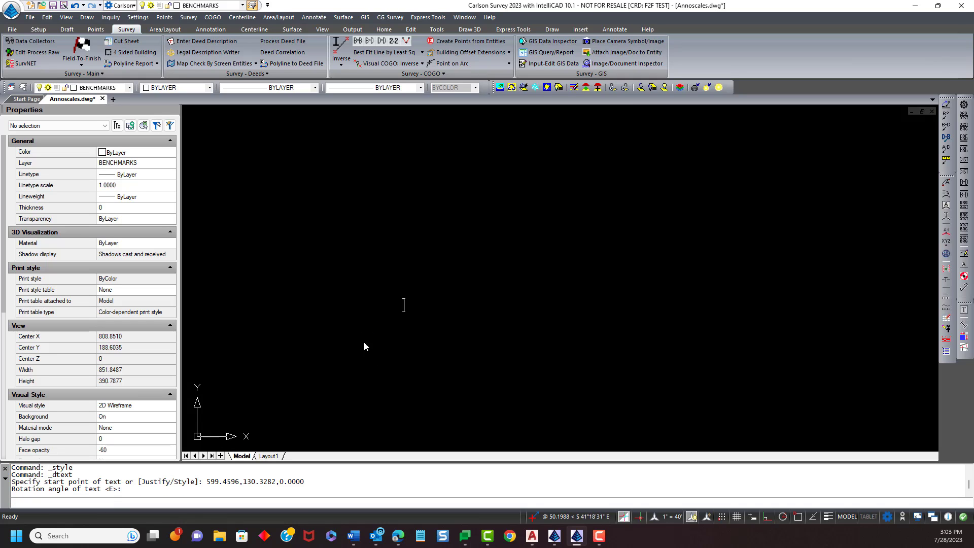
text(this i)
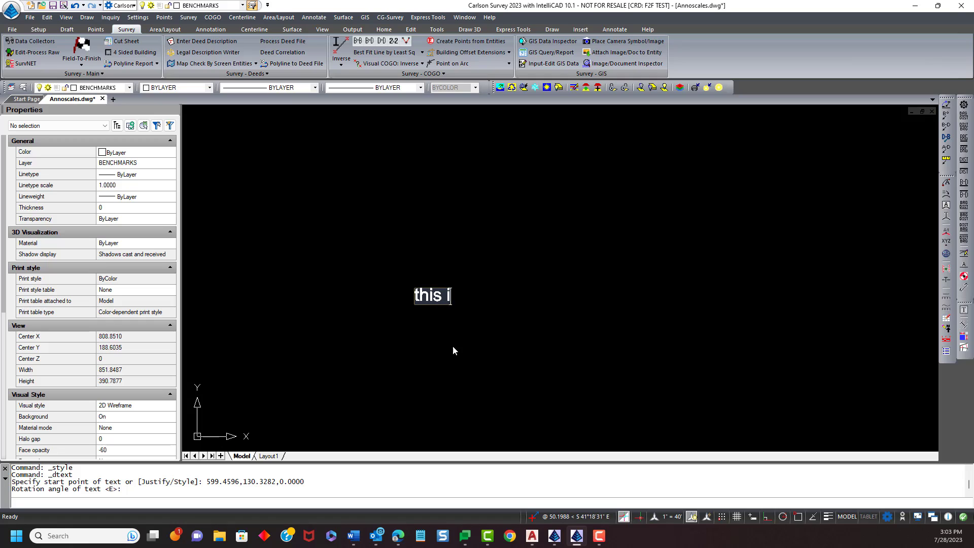
text(s demo)
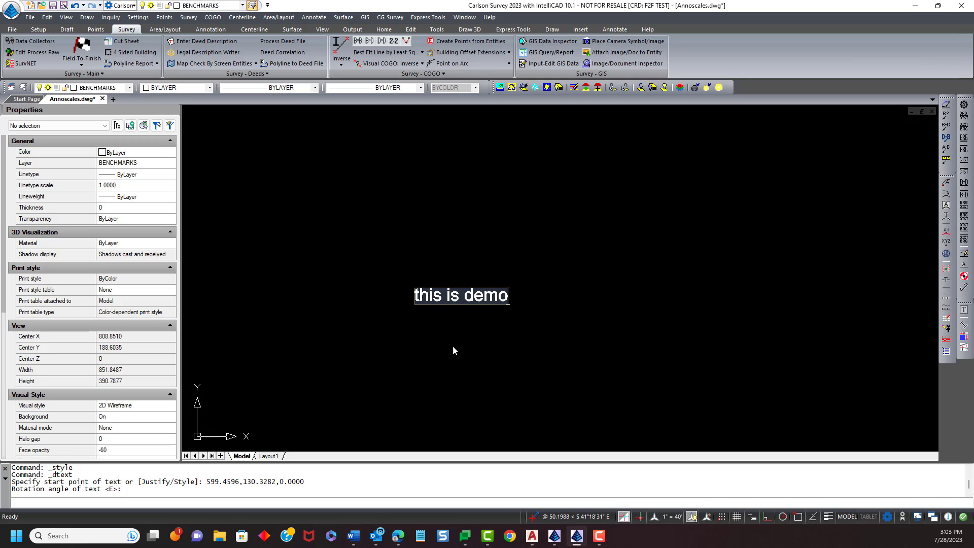
text(-anno text)
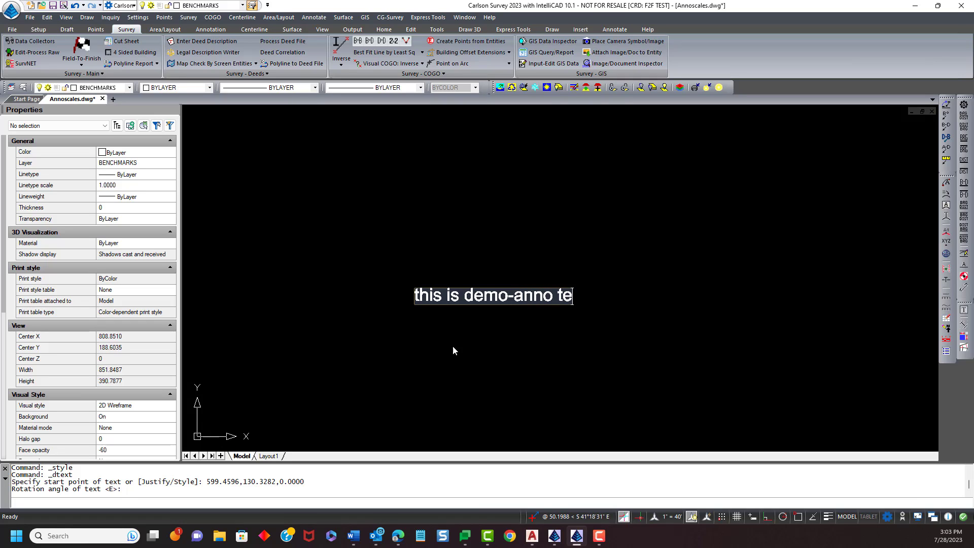
key(Return)
key(Return)
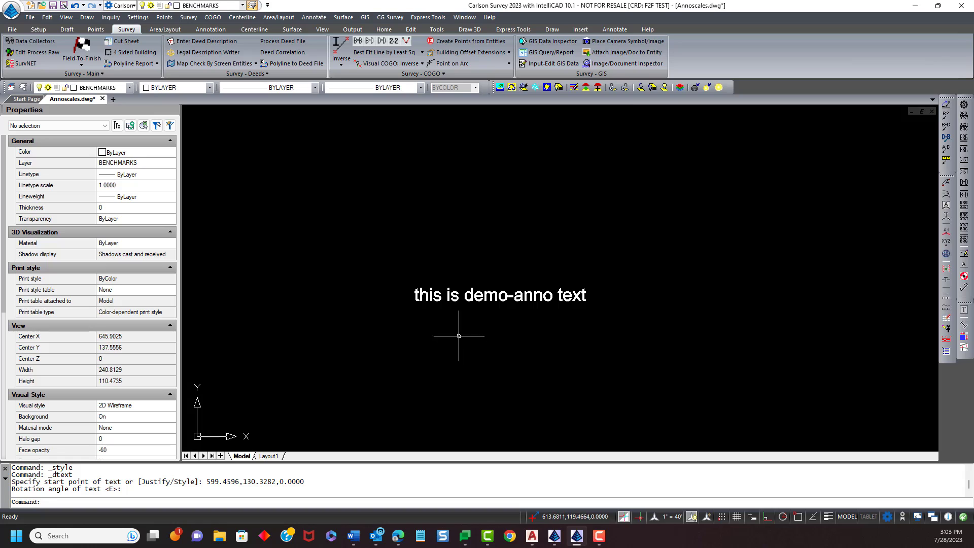
- Inspect the placed text's properties and its list of assigned annotation scales
click(476, 297)
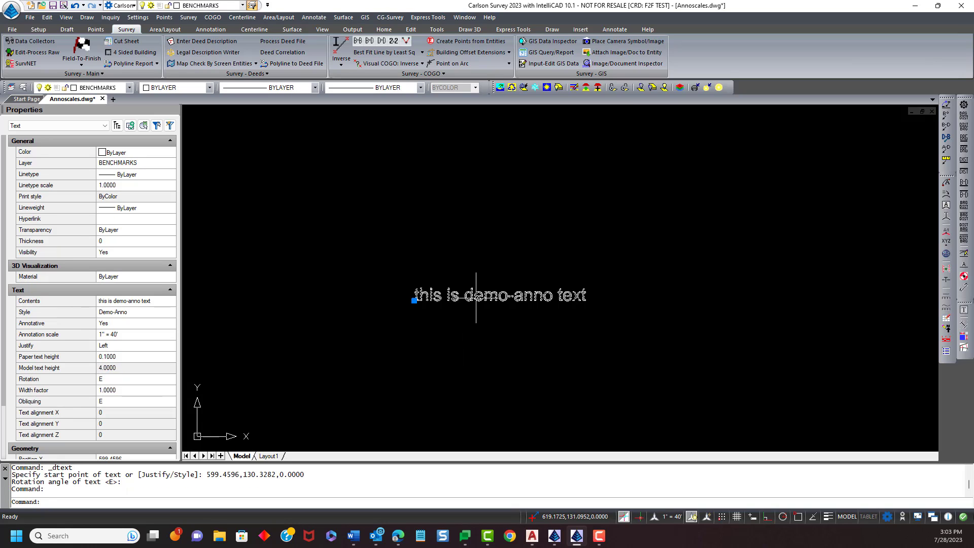
key(Escape)
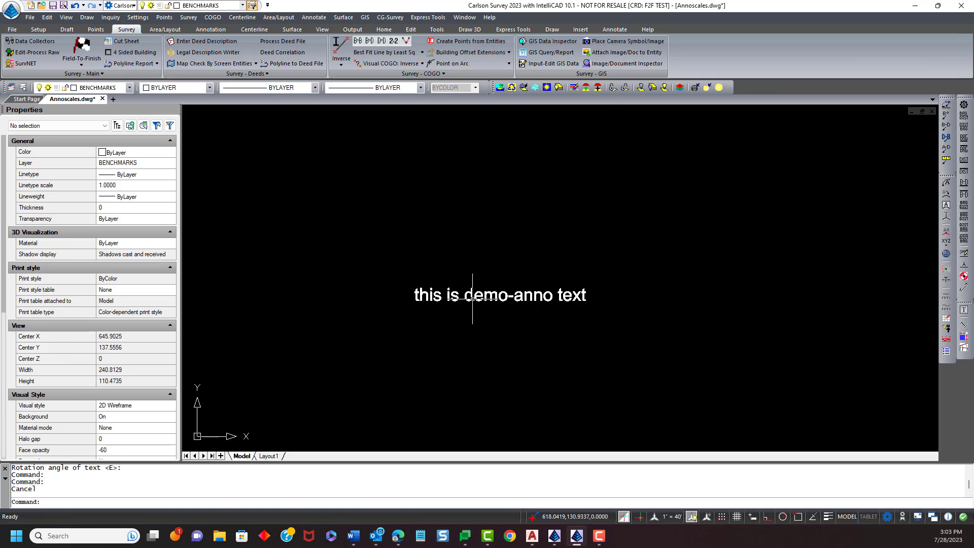
click(472, 298)
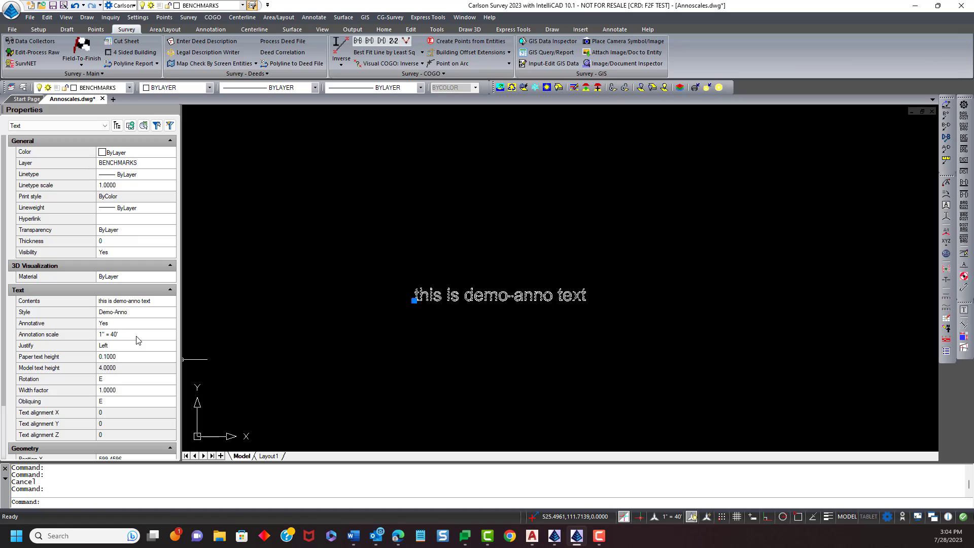
click(162, 338)
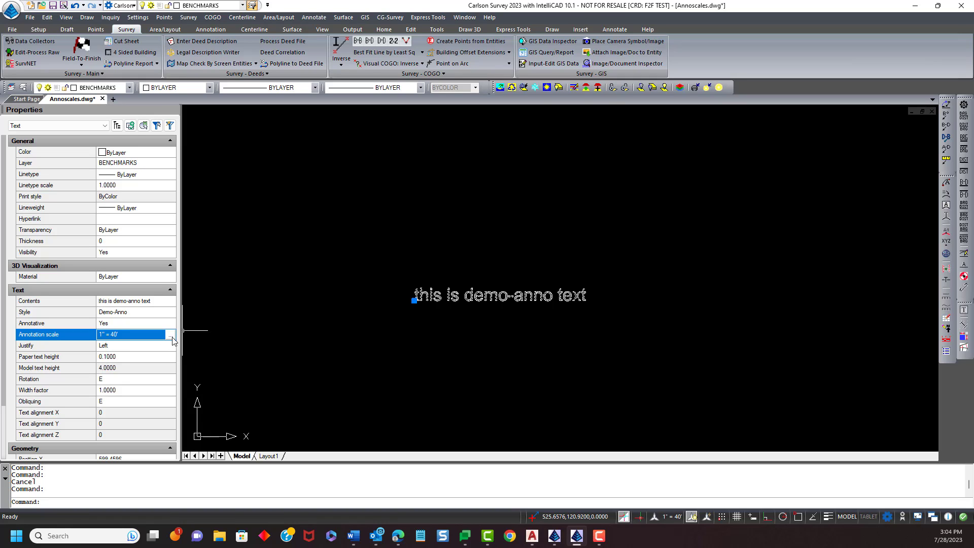
click(171, 335)
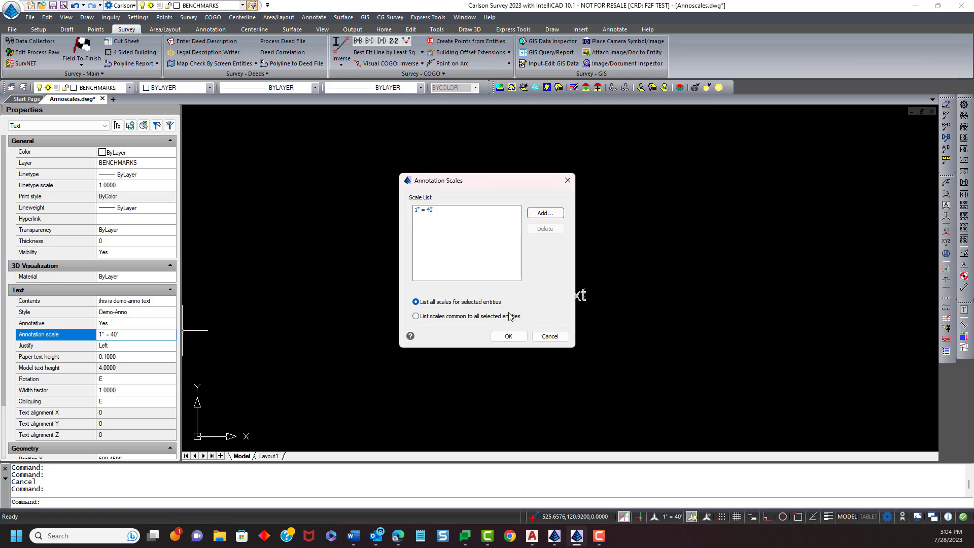
drag(474, 183, 706, 141)
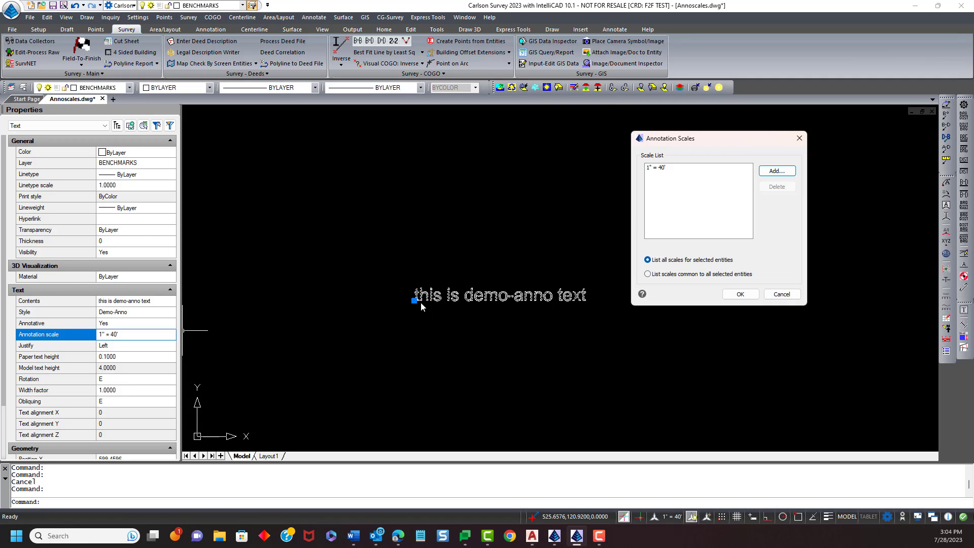
drag(699, 139, 697, 135)
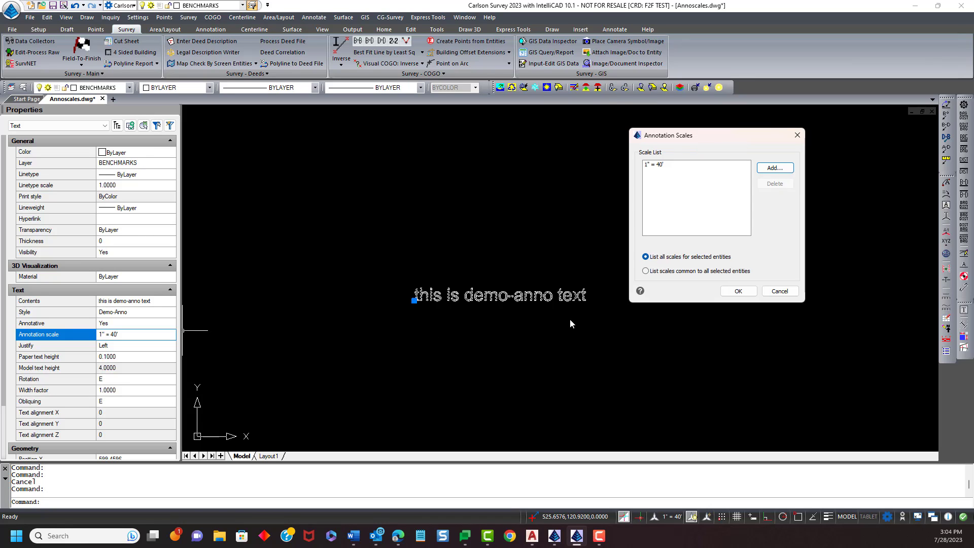
click(666, 166)
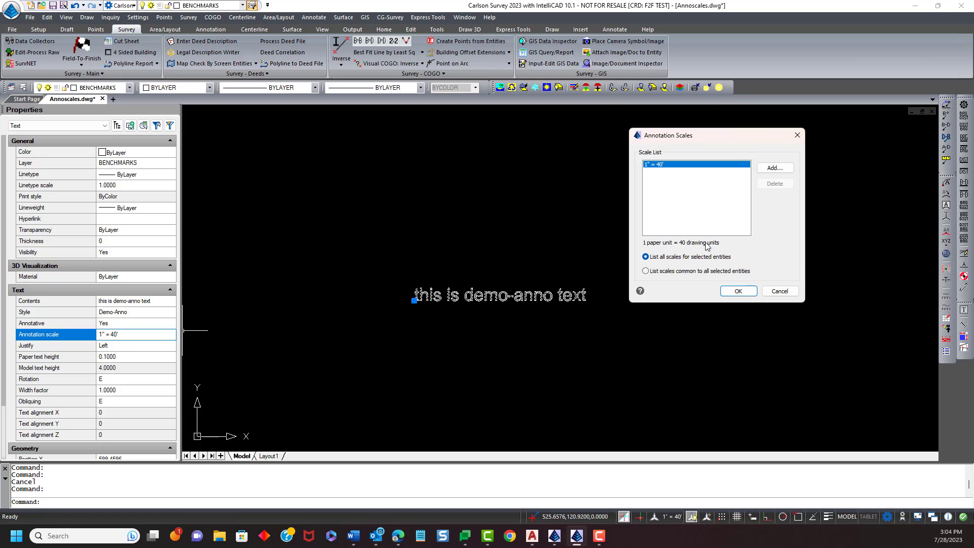
click(739, 291)
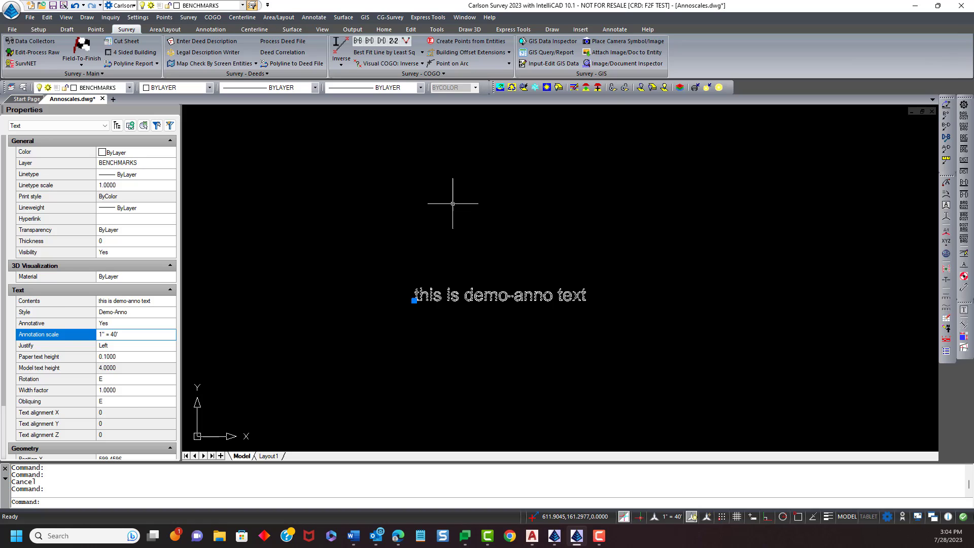
key(Escape)
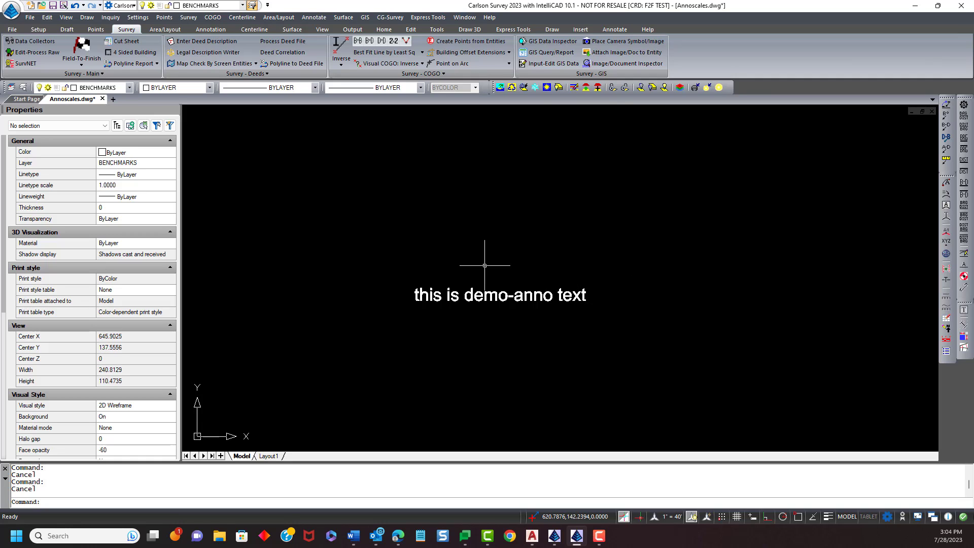
- Set the drawing's horizontal scale to 20 in Drawing Setup
click(137, 18)
click(151, 29)
drag(472, 92, 747, 75)
click(686, 122)
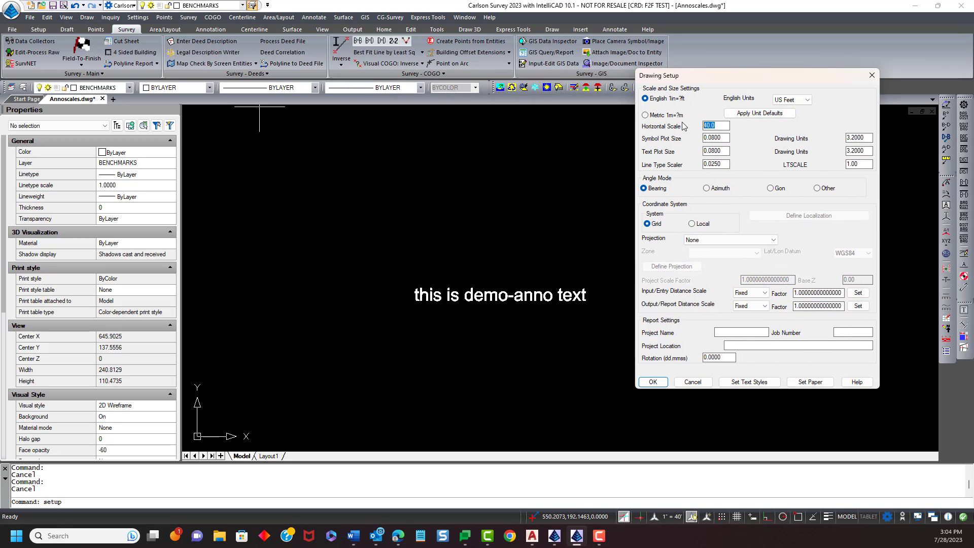
text(20)
click(847, 164)
click(660, 382)
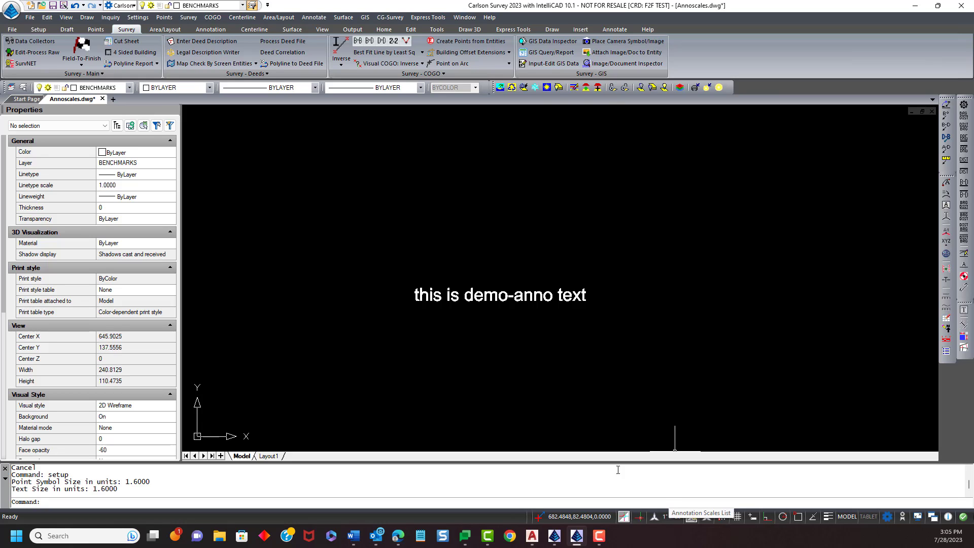
- Set the drawing's horizontal scale to 40 in Drawing Setup
click(141, 19)
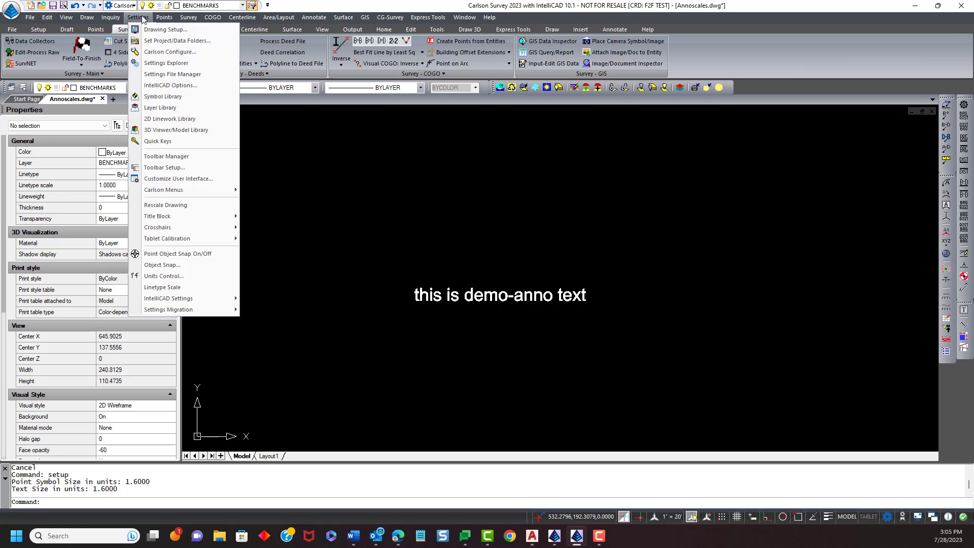
click(152, 30)
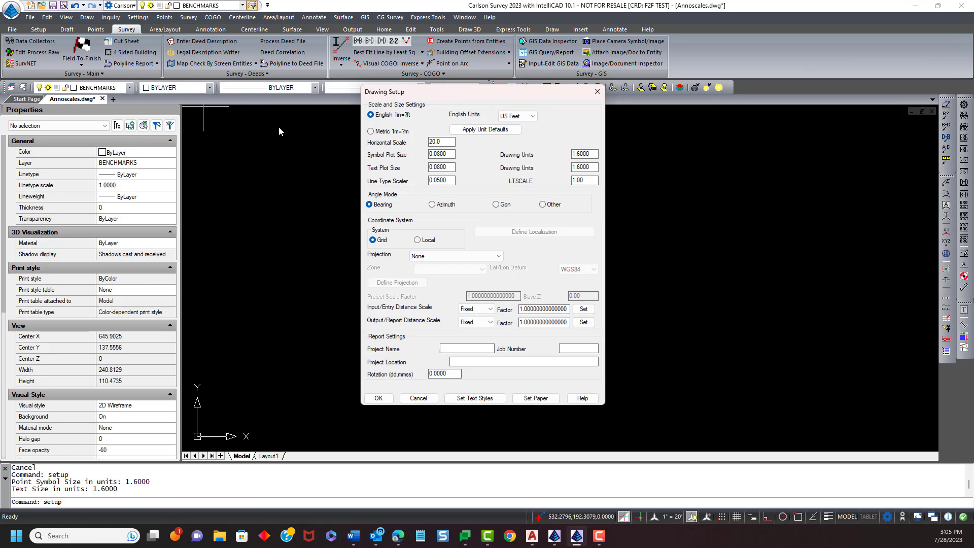
drag(462, 104, 598, 78)
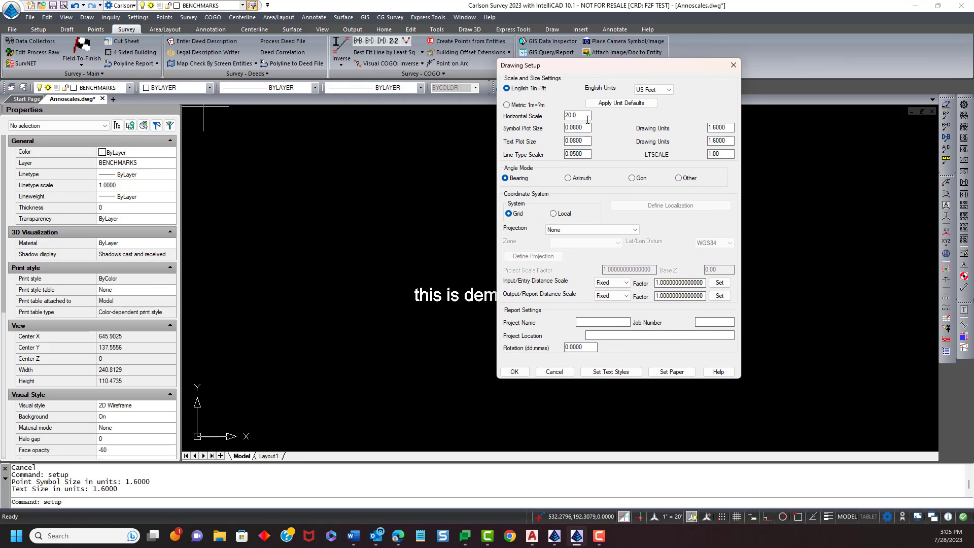
drag(587, 117, 514, 126)
text(40)
drag(728, 153, 688, 154)
click(518, 373)
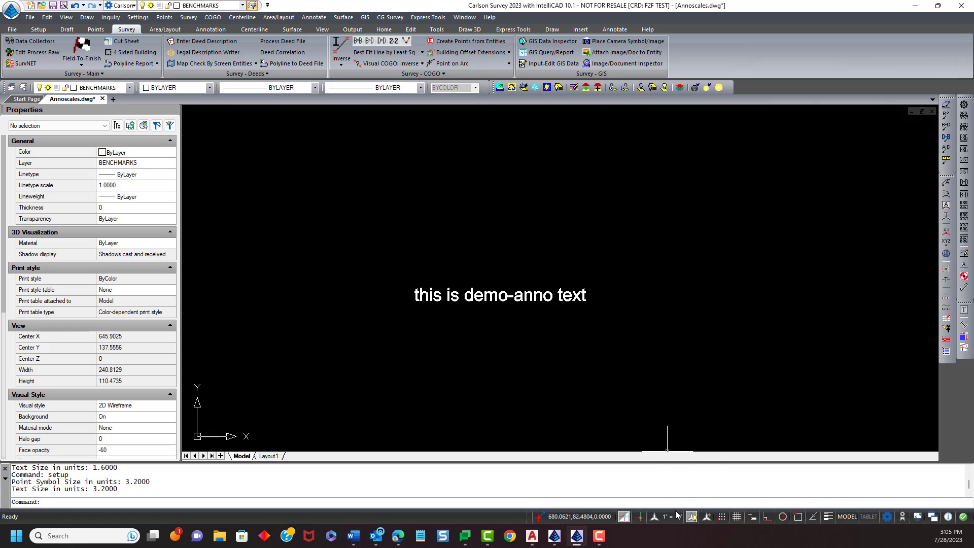
click(676, 517)
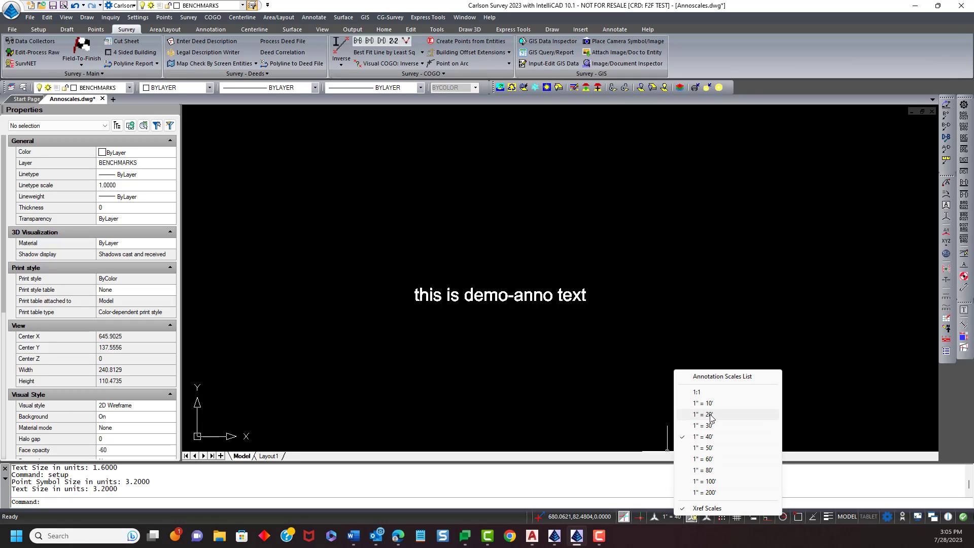
click(580, 396)
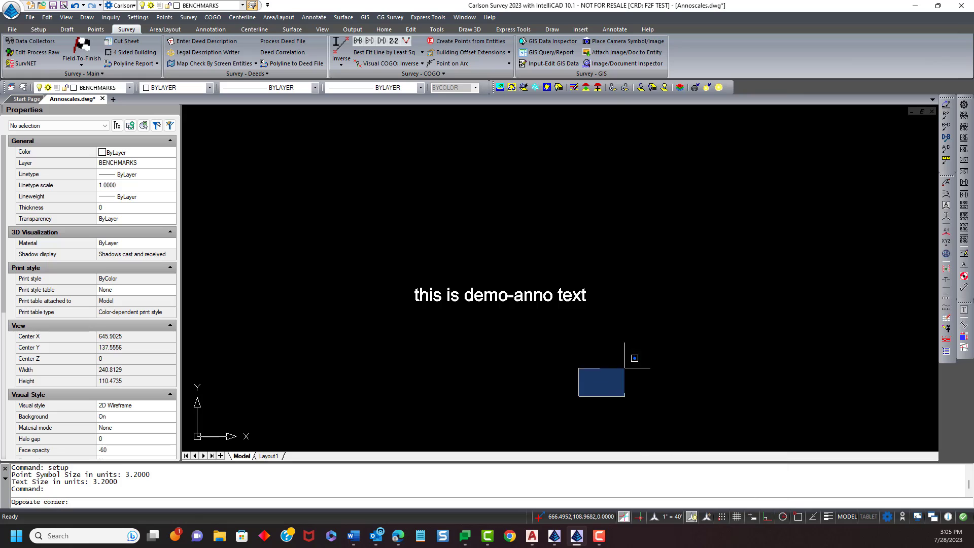
click(629, 364)
- Add the 1" = 20' annotation scale to the "this is demo-anno text" object
click(548, 304)
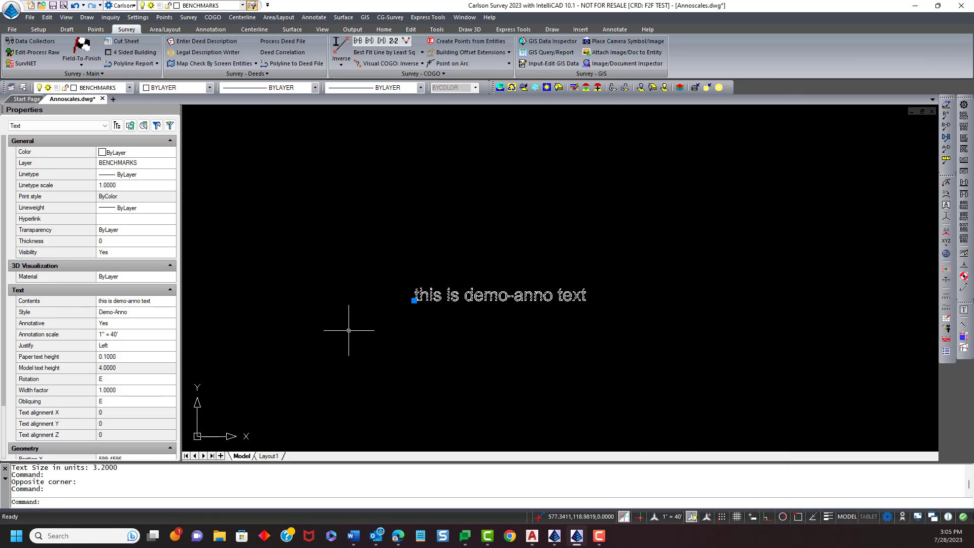
click(163, 337)
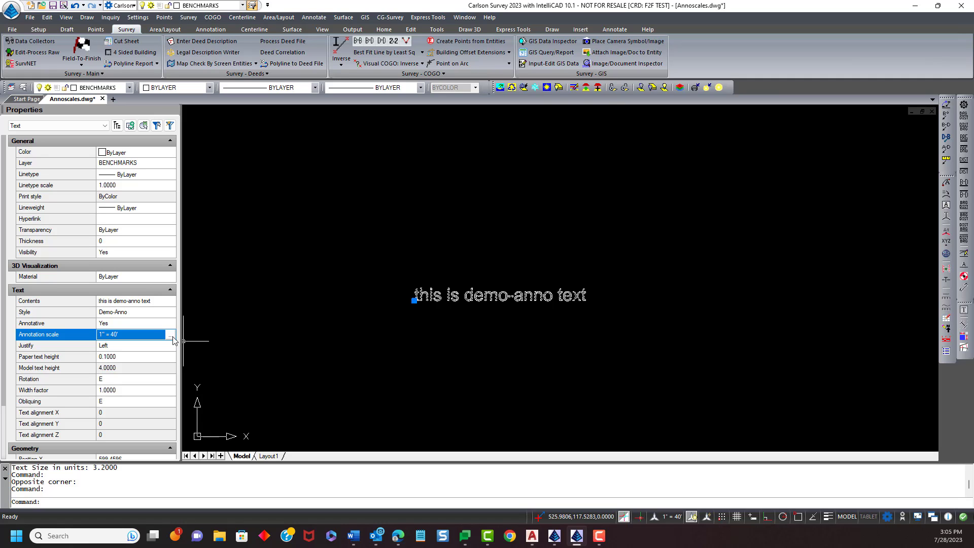
click(171, 336)
drag(461, 181, 727, 141)
click(817, 175)
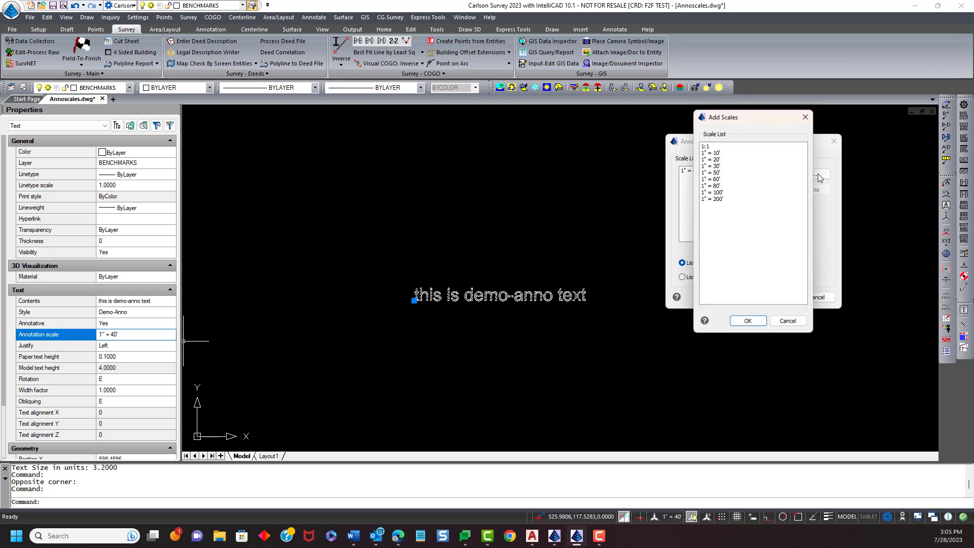
click(721, 160)
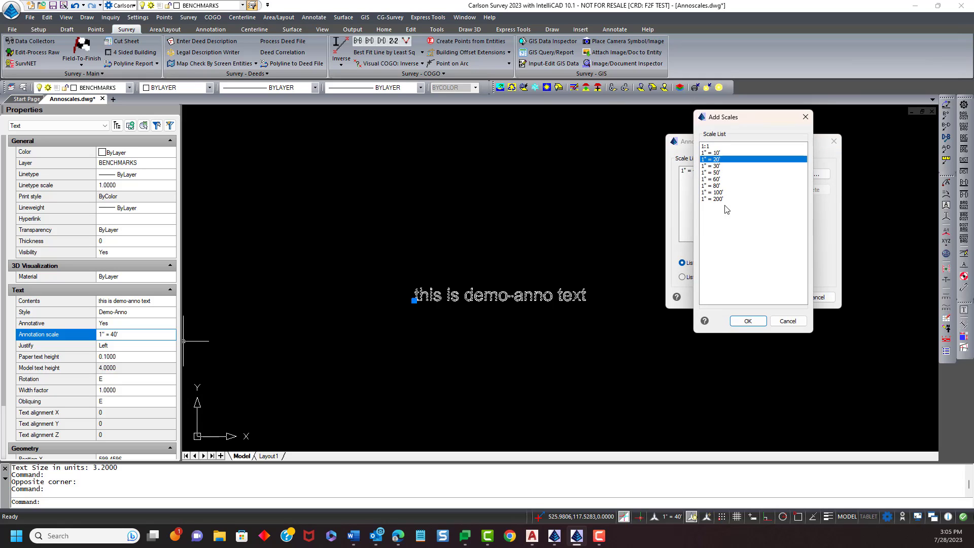
click(748, 321)
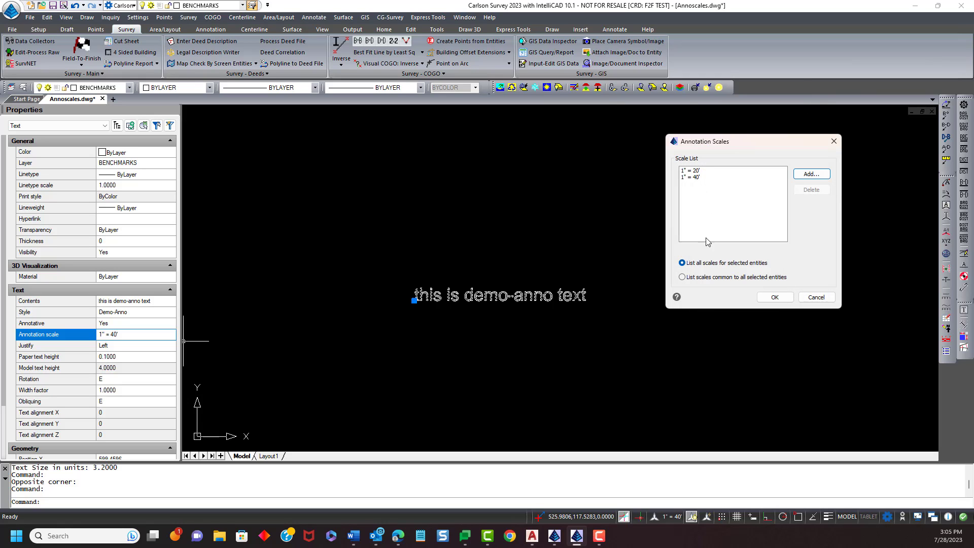
click(775, 298)
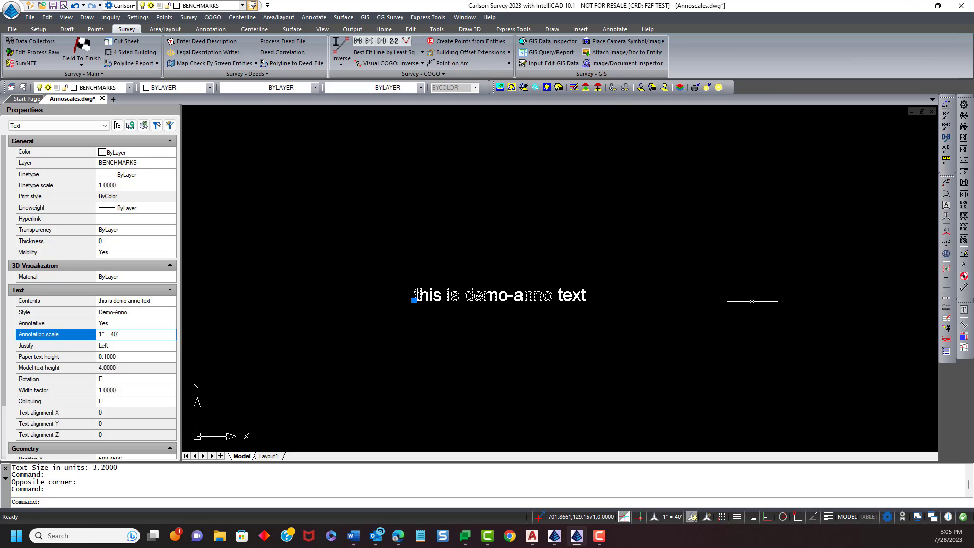
key(Escape)
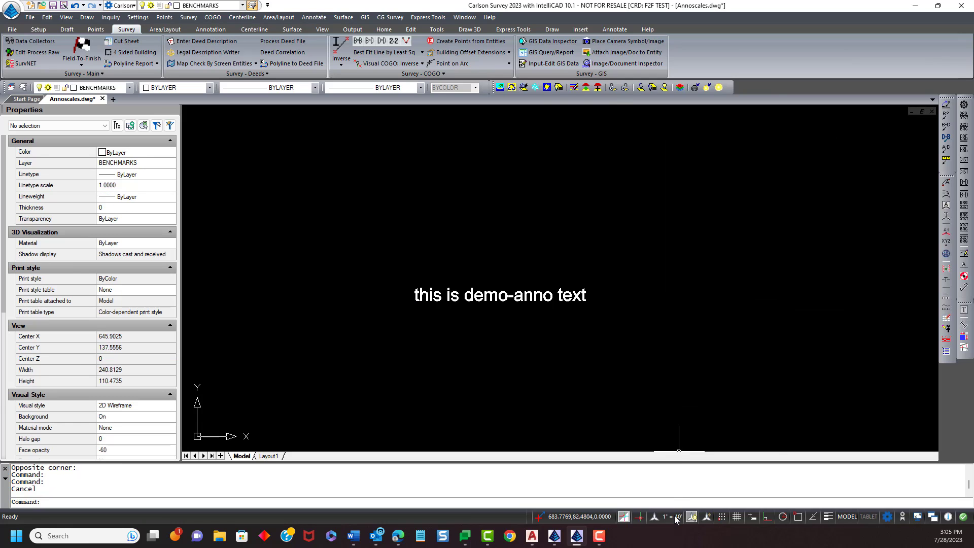
- Switch the current annotation scale among 1" = 20', 1" = 40' and 1" = 30' to compare how the text displays
click(676, 518)
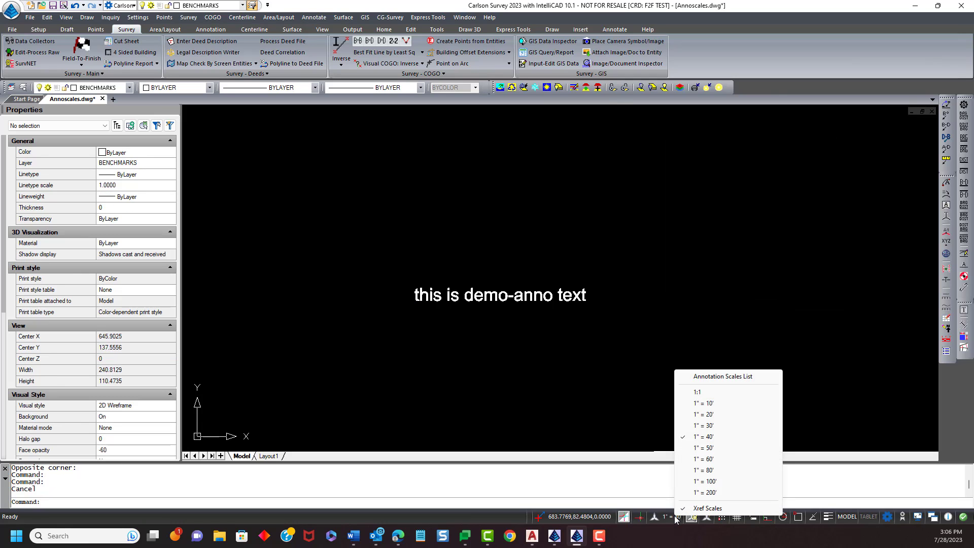
click(716, 416)
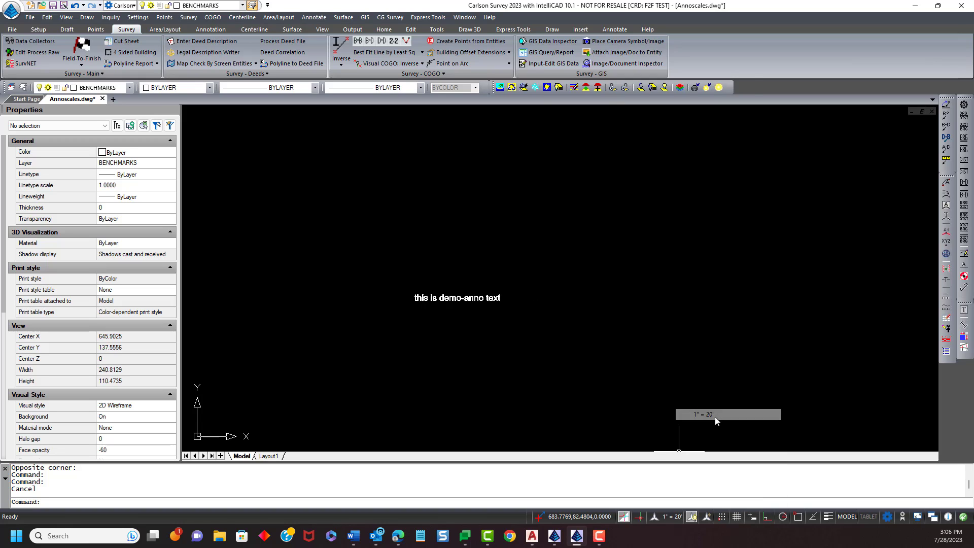
click(674, 522)
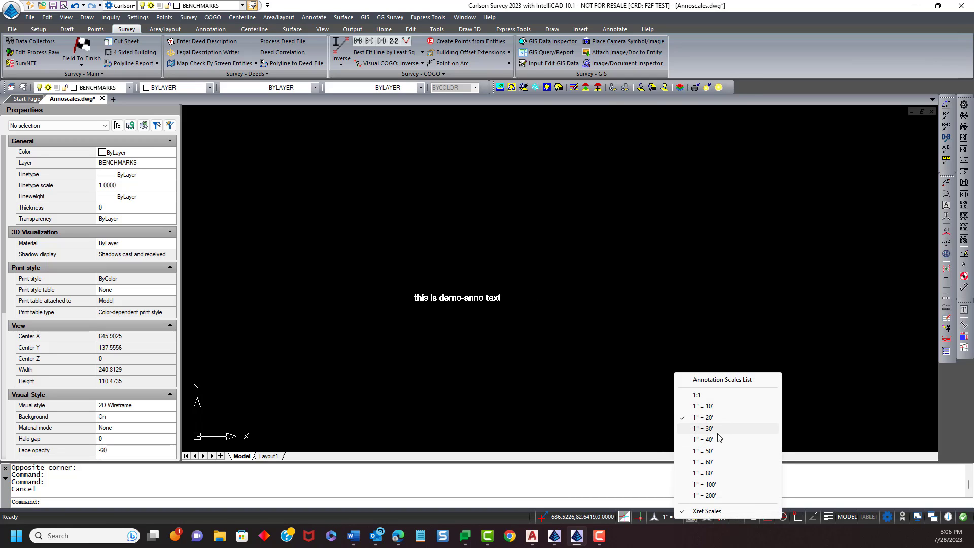
click(717, 439)
click(678, 518)
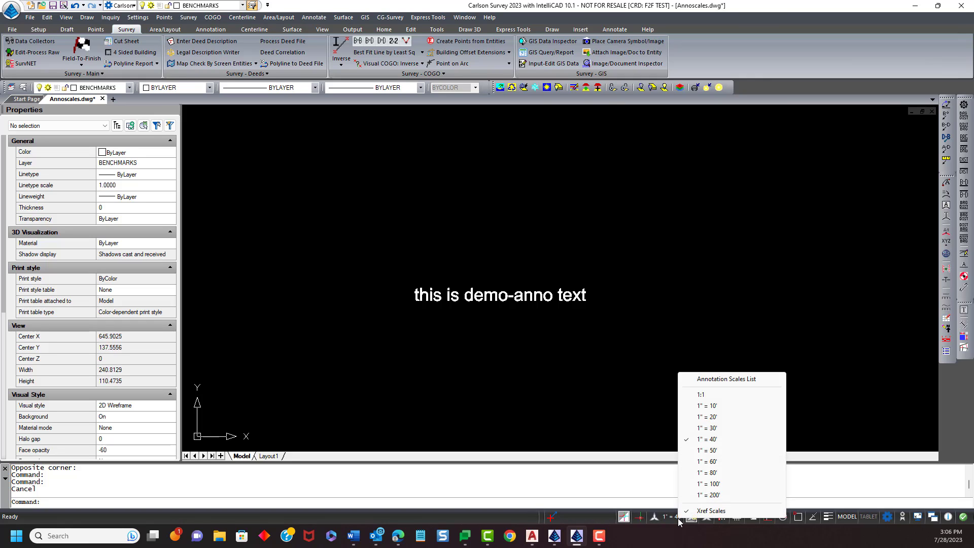
click(716, 431)
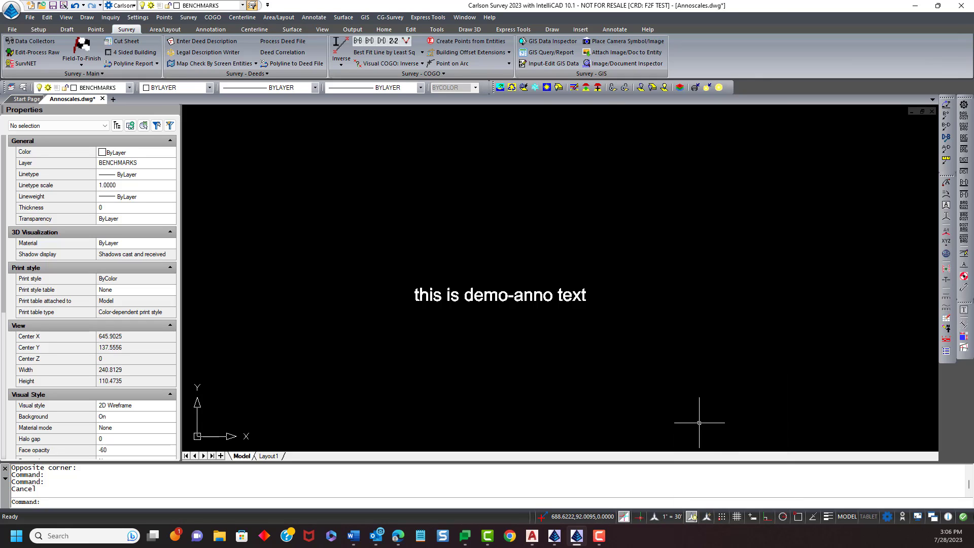
click(670, 519)
click(710, 417)
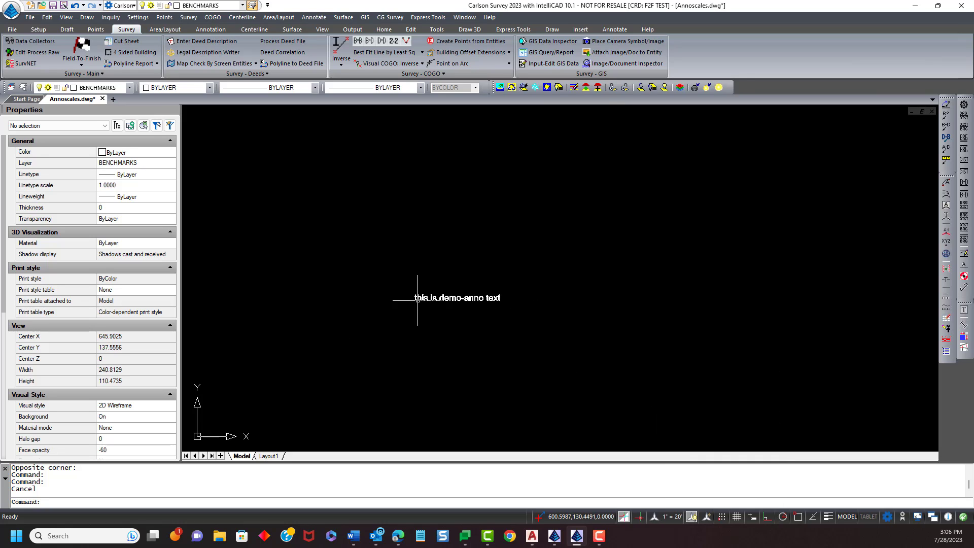
- Select the text and inspect its annotation scale and model text height properties
click(420, 298)
click(155, 336)
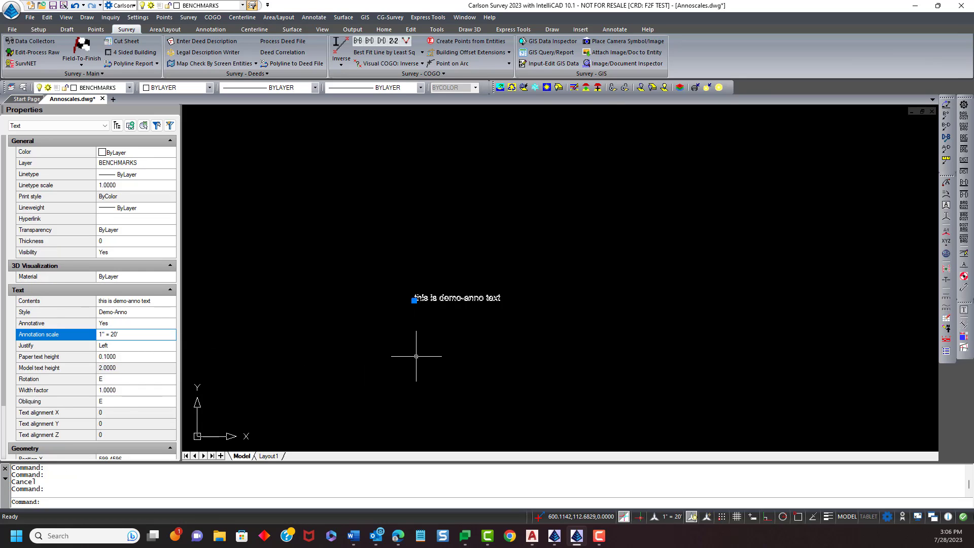
key(Escape)
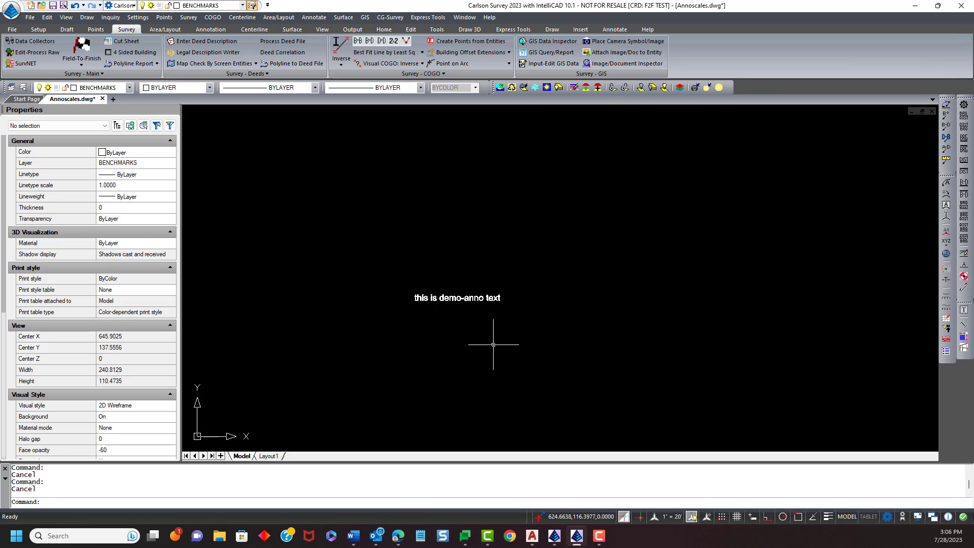
- Set the current annotation scale to 1" = 40'
click(677, 518)
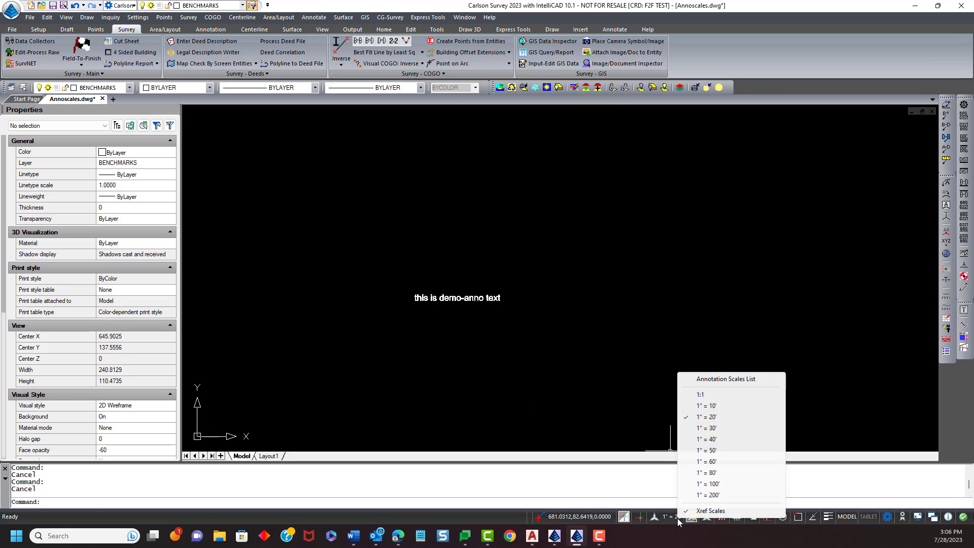
click(705, 439)
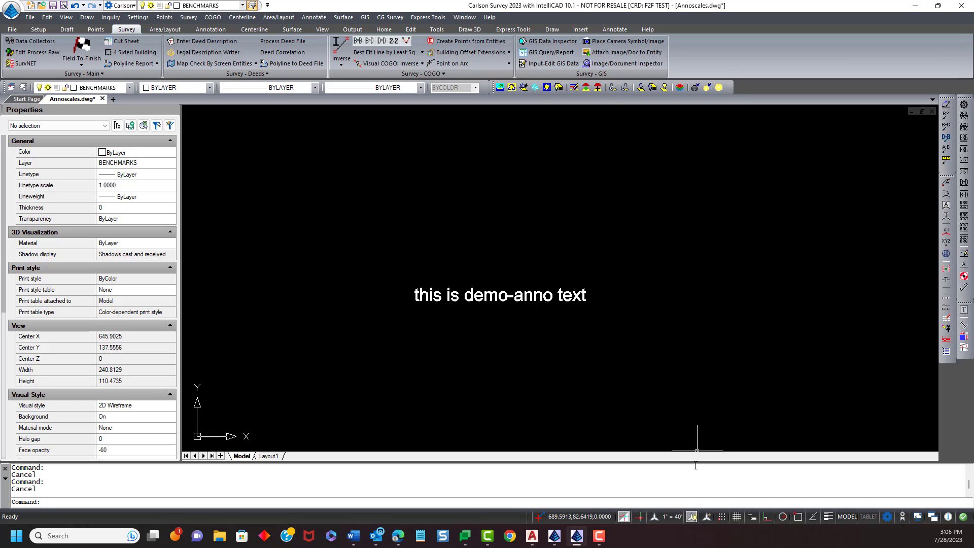
- Enable automatic annotation and set the current annotation scale to 1" = 30'
click(707, 516)
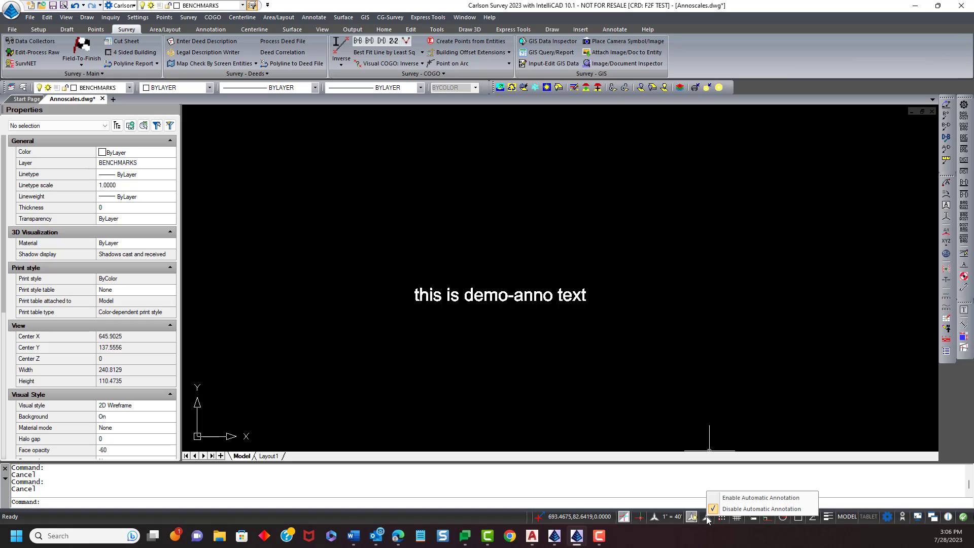
click(738, 501)
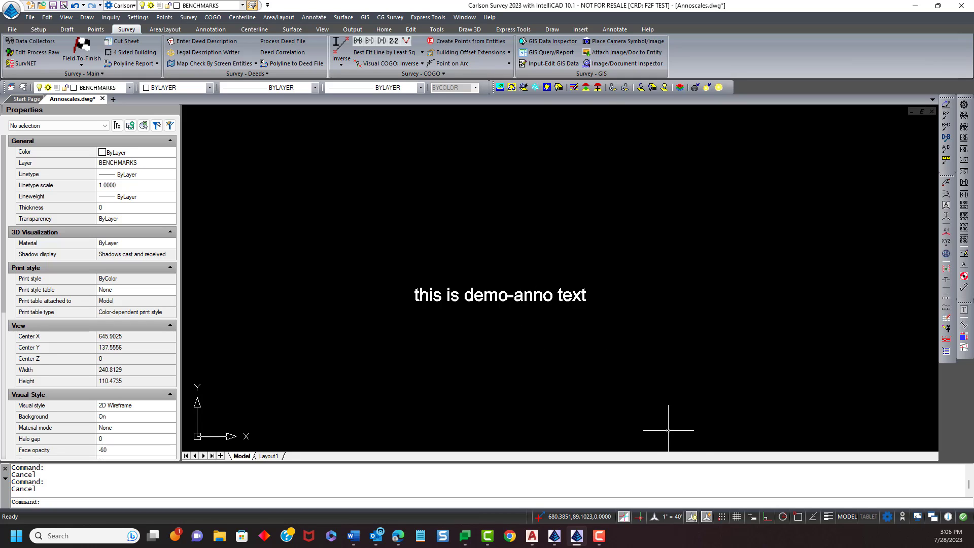
click(669, 518)
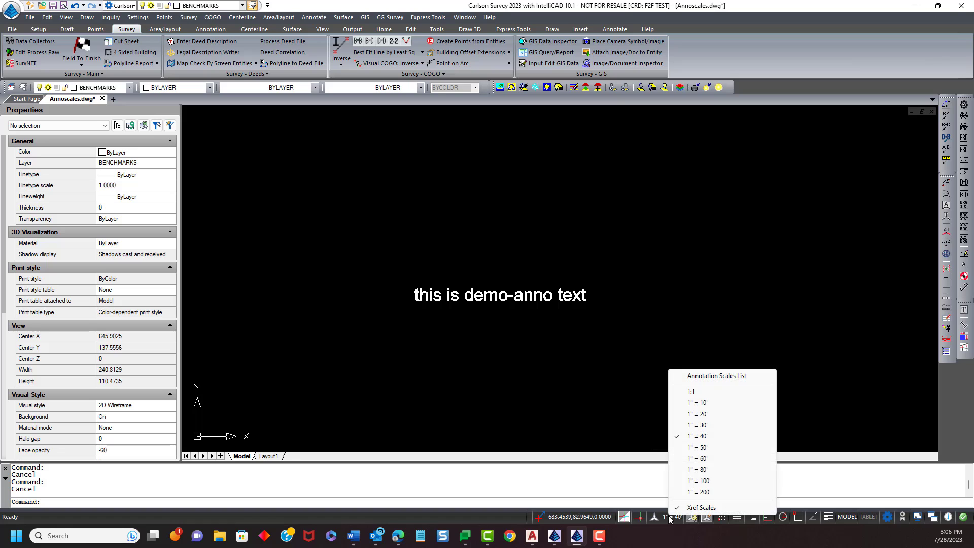
click(703, 426)
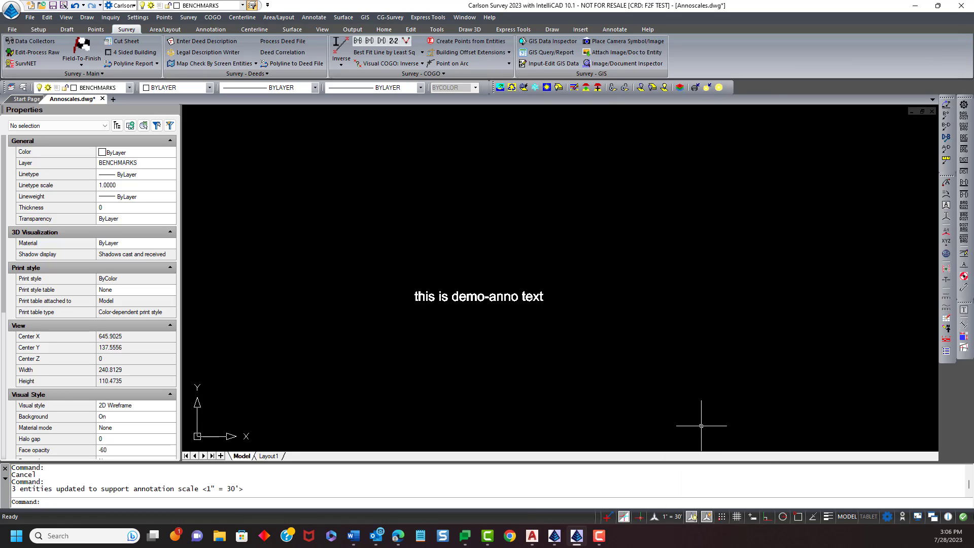
- Cycle the current annotation scale through 1" = 20' and 1" = 30', ending at 1" = 40'
click(675, 519)
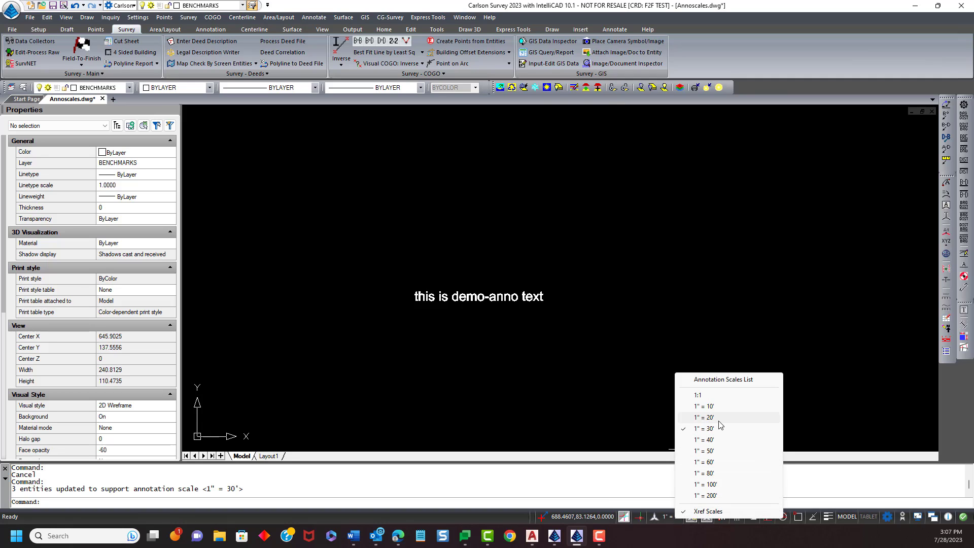
click(718, 419)
click(677, 517)
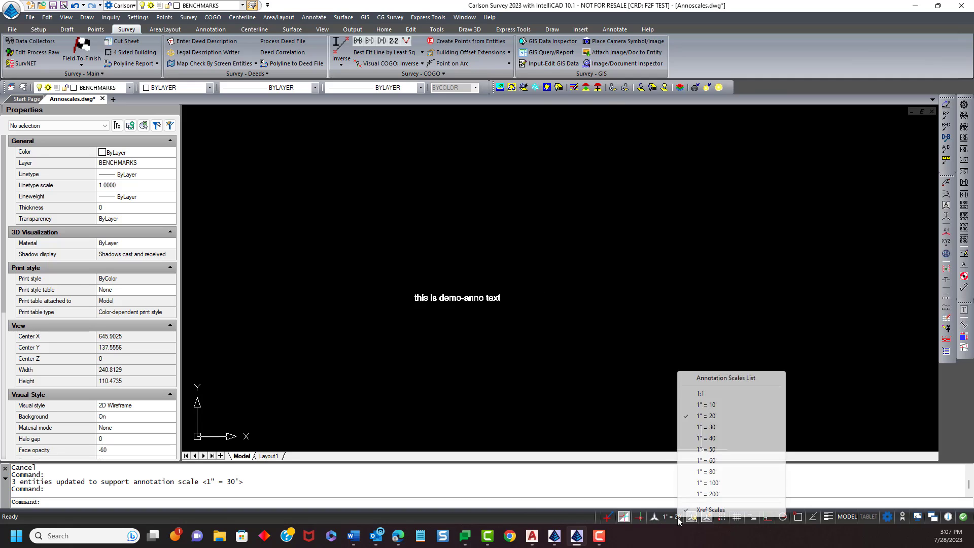
click(716, 427)
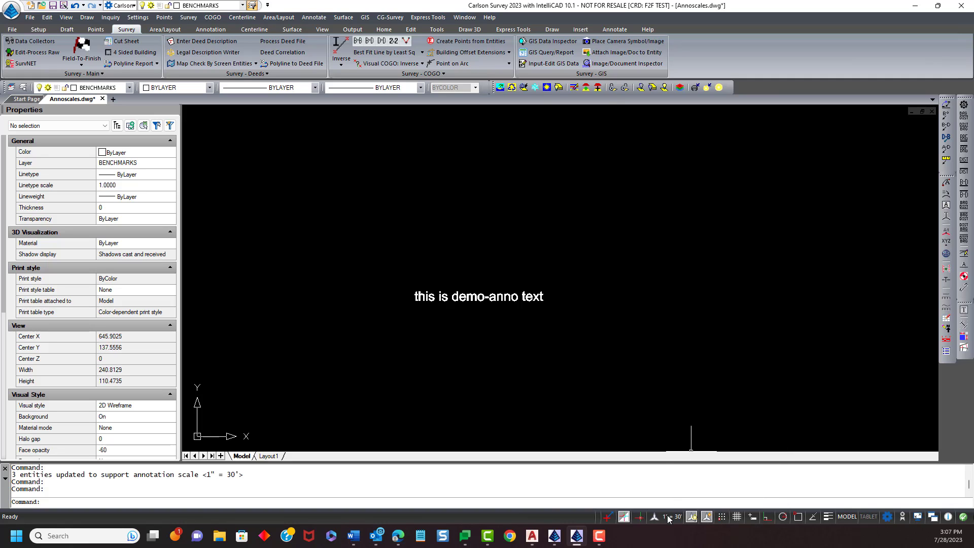
click(673, 517)
click(708, 436)
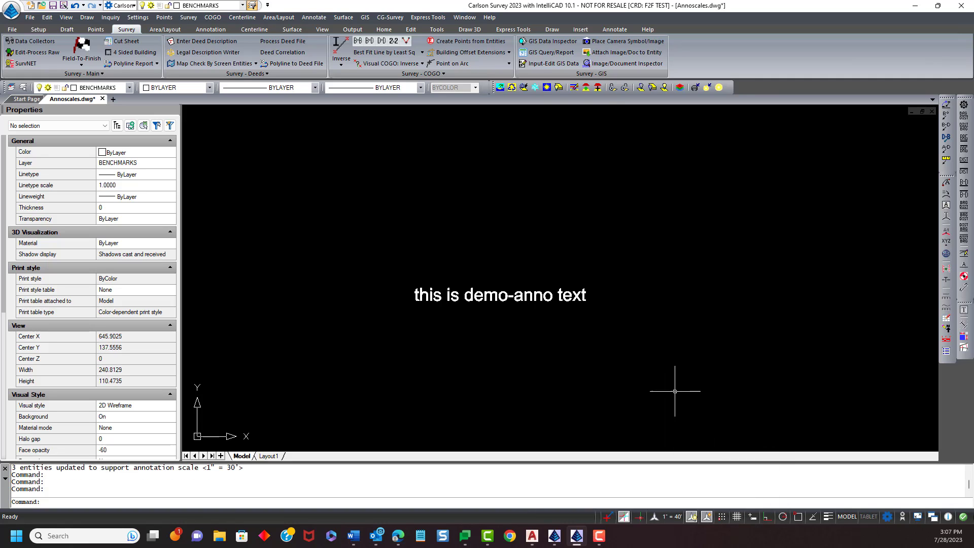
- Select the demo-anno text and review its list of annotation scales without changing it
click(419, 297)
click(147, 339)
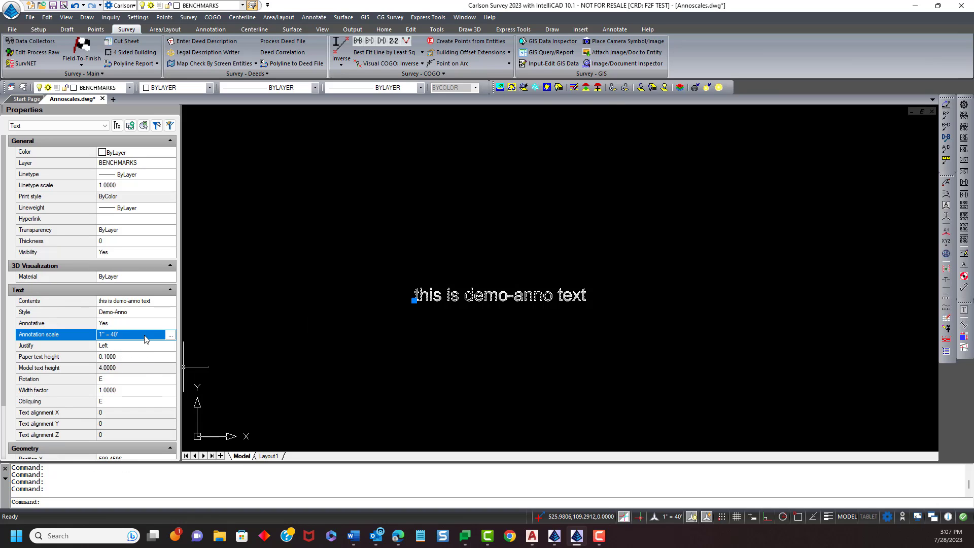
click(170, 335)
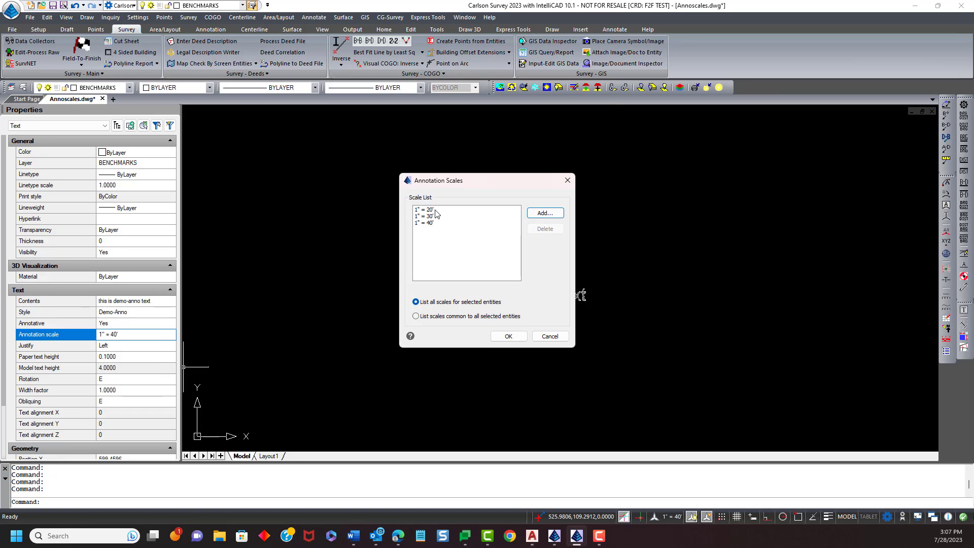
click(550, 337)
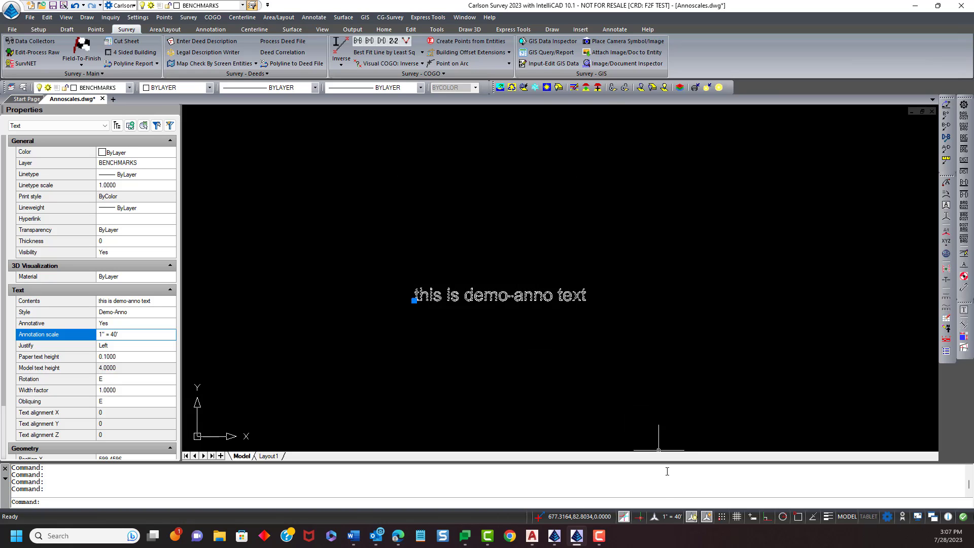
- Set the current annotation scale to 1" = 200'
click(669, 518)
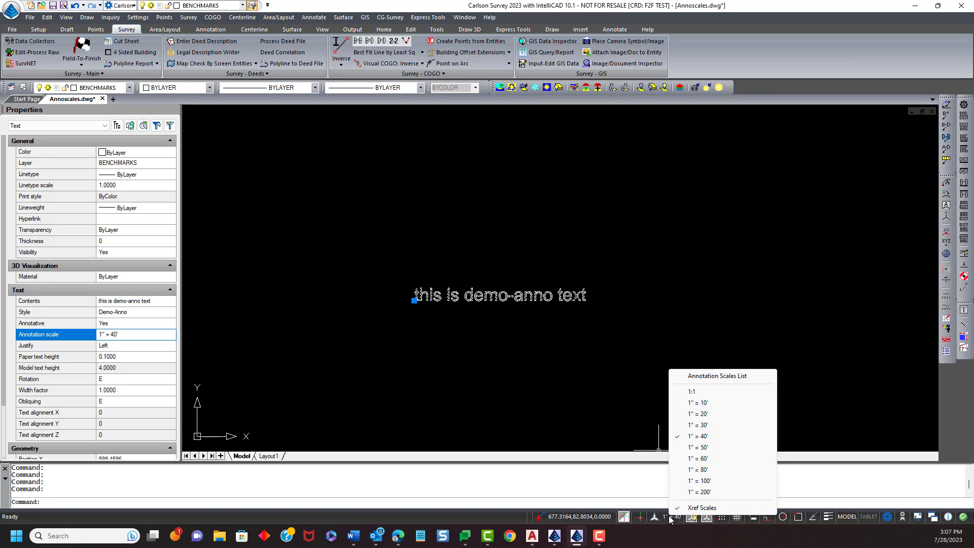
click(698, 492)
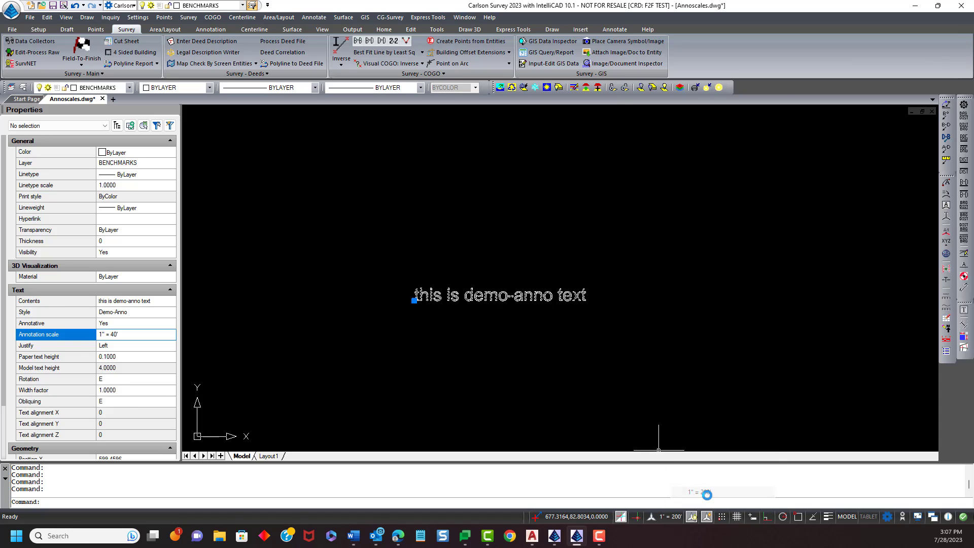
scroll(565, 358, down, 1)
scroll(564, 358, down, 3)
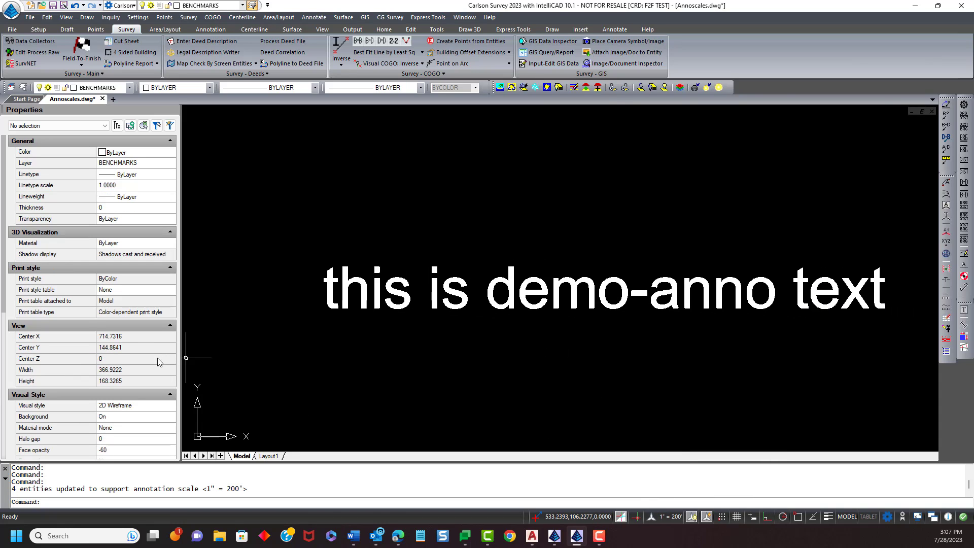
- Select the text again and check which annotation scales it now supports, then deselect it
click(323, 293)
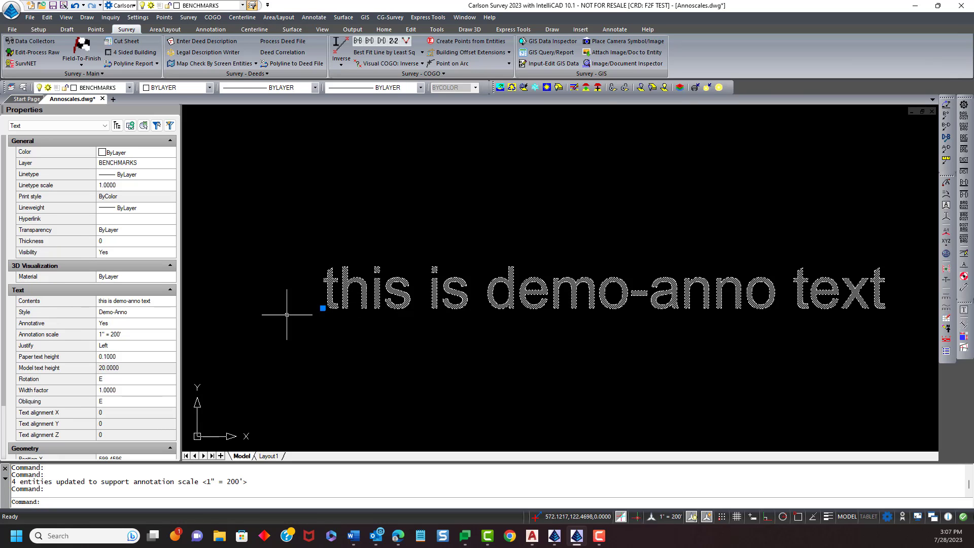
click(170, 339)
click(170, 336)
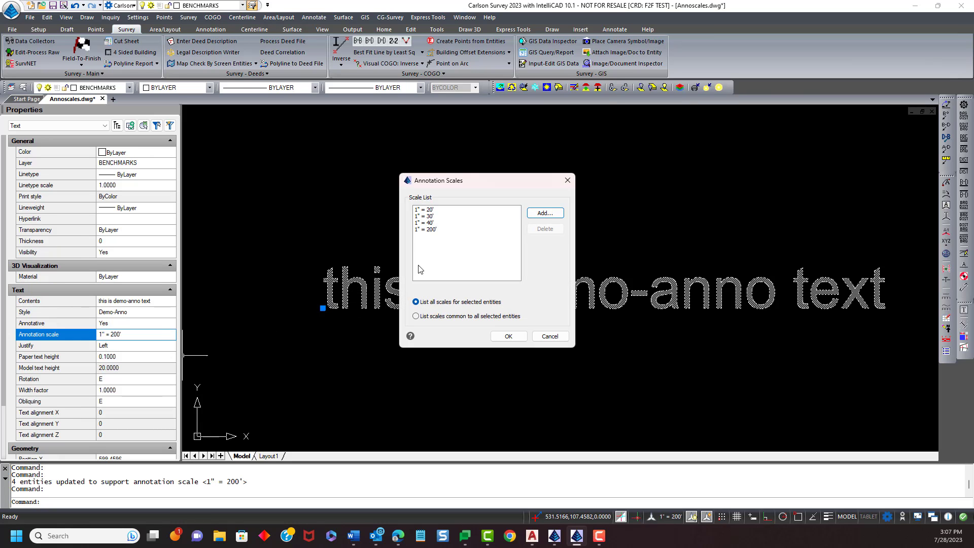
click(558, 338)
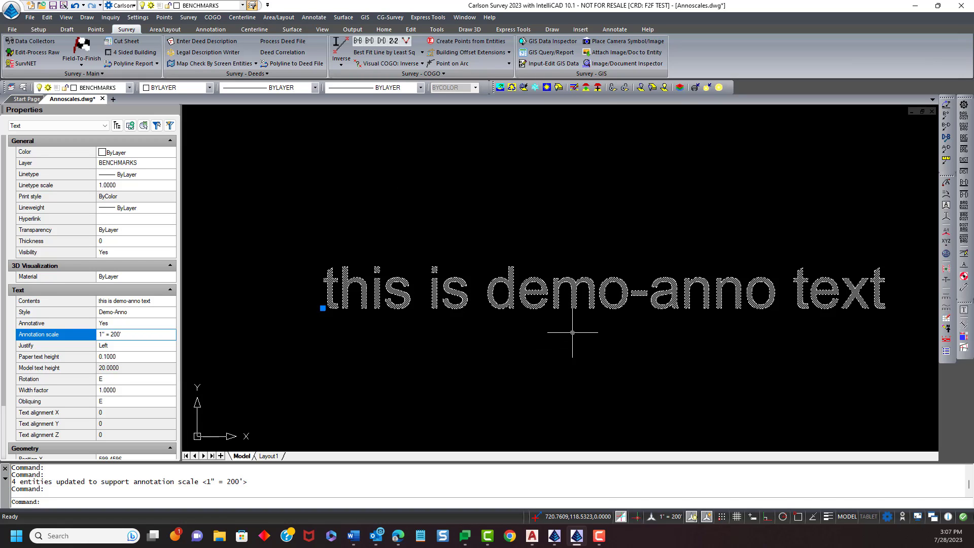
key(Escape)
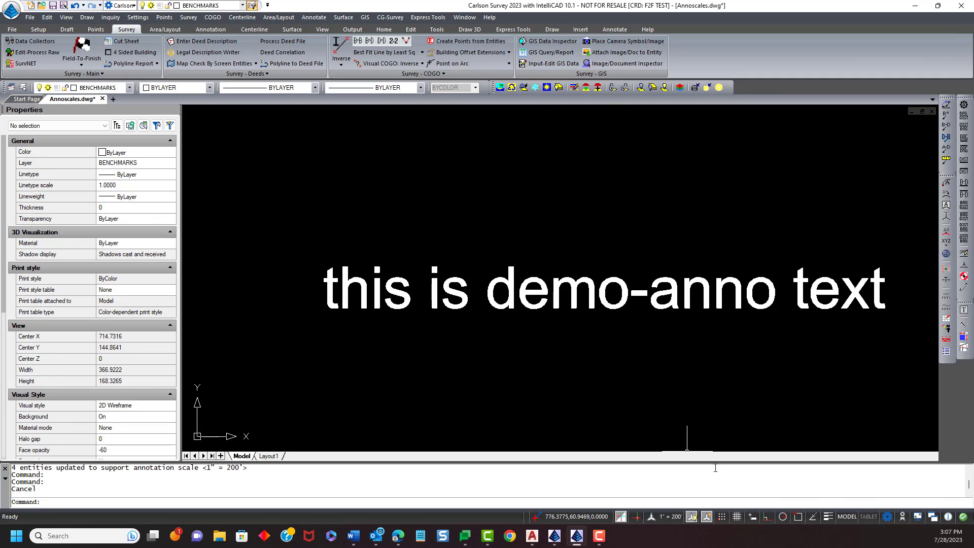
- Set the current annotation scale to 1" = 40'
click(678, 517)
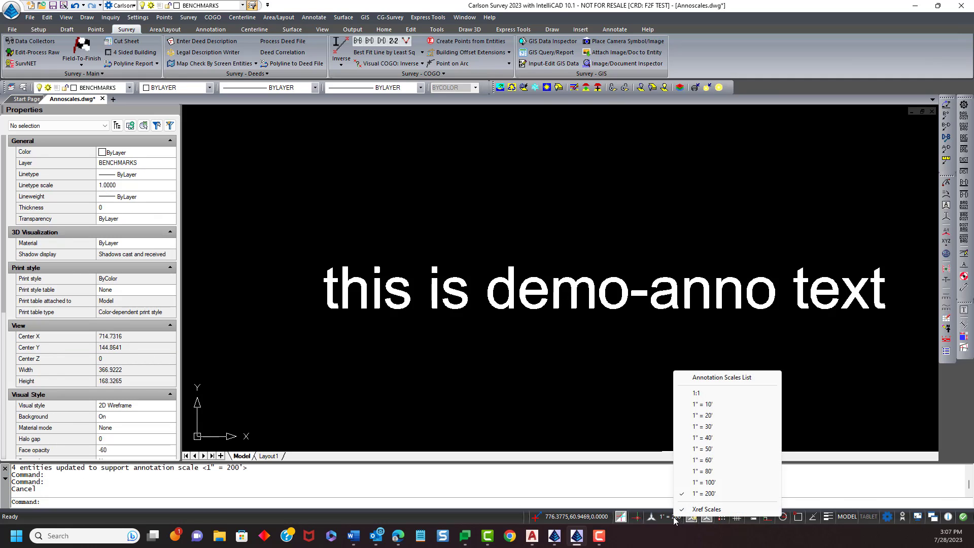
click(695, 438)
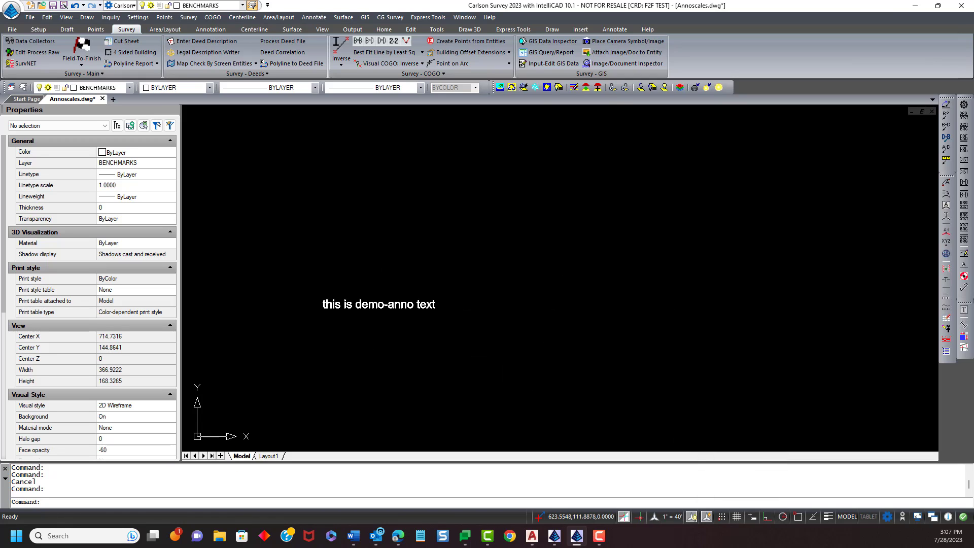
middle_drag(372, 346, 413, 329)
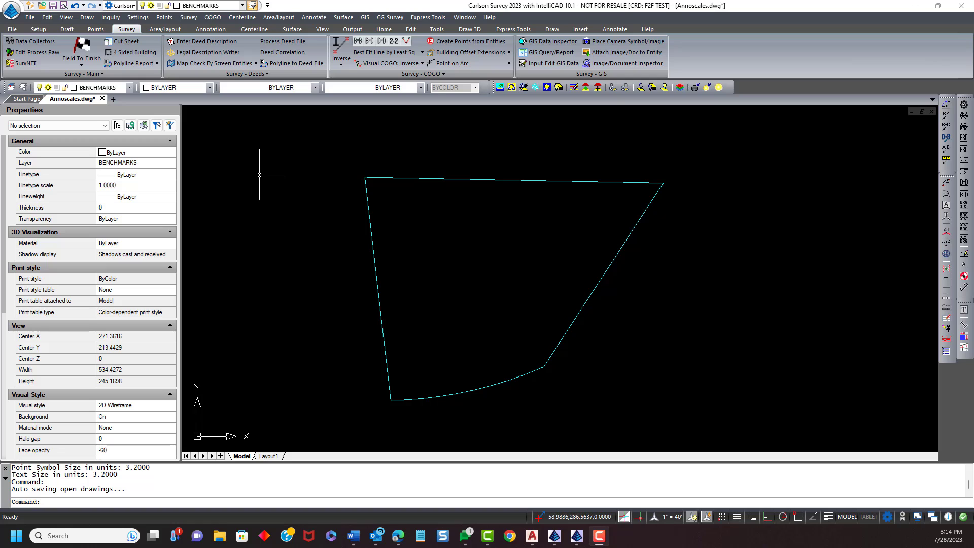
- Open Annotate Defaults and examine the text size scaler and the angle text style settings
click(314, 18)
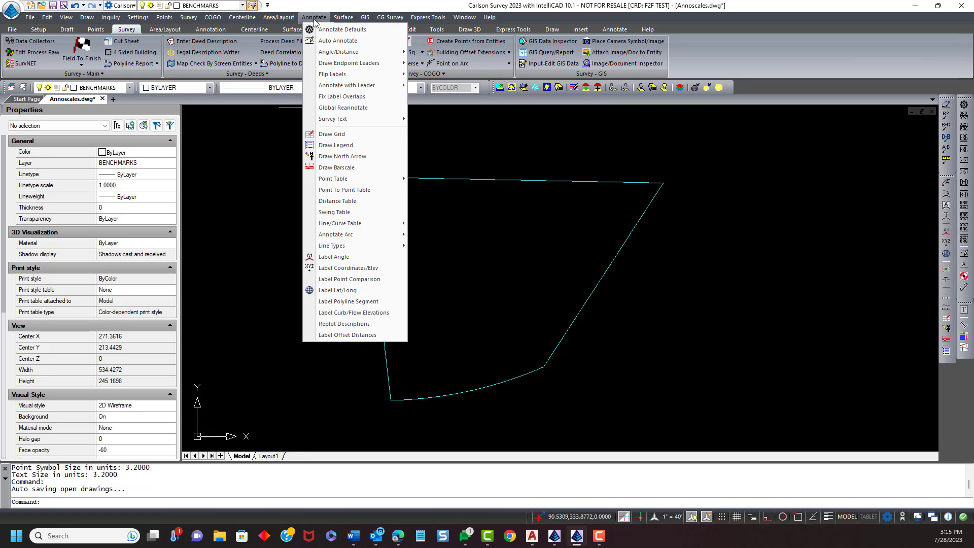
click(328, 29)
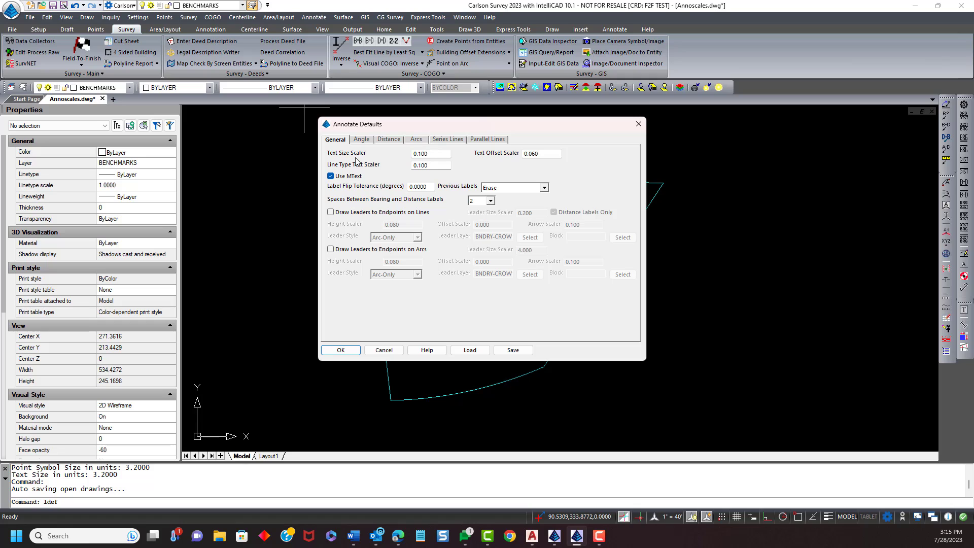
click(440, 155)
click(360, 140)
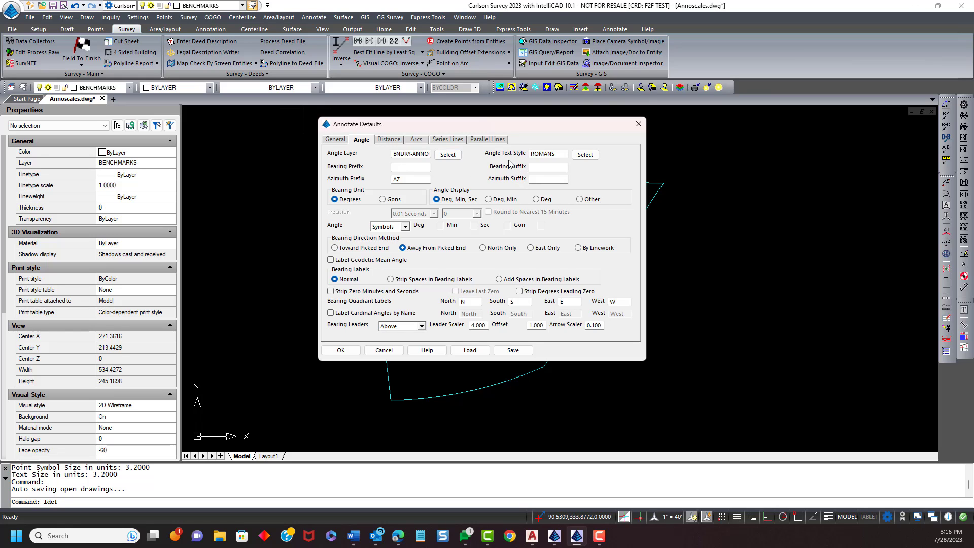
click(558, 155)
- Reposition the Annotate Defaults dialog and compare the General and Angle settings, focusing on the text size scaler
mouse_move(555, 131)
mouse_down()
mouse_move(552, 122)
mouse_move(548, 135)
mouse_up()
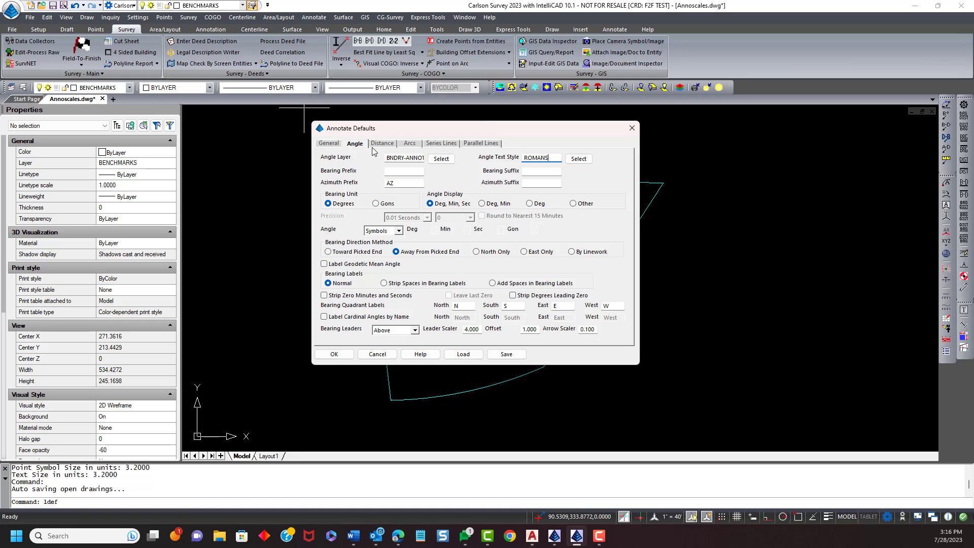
drag(456, 126, 383, 126)
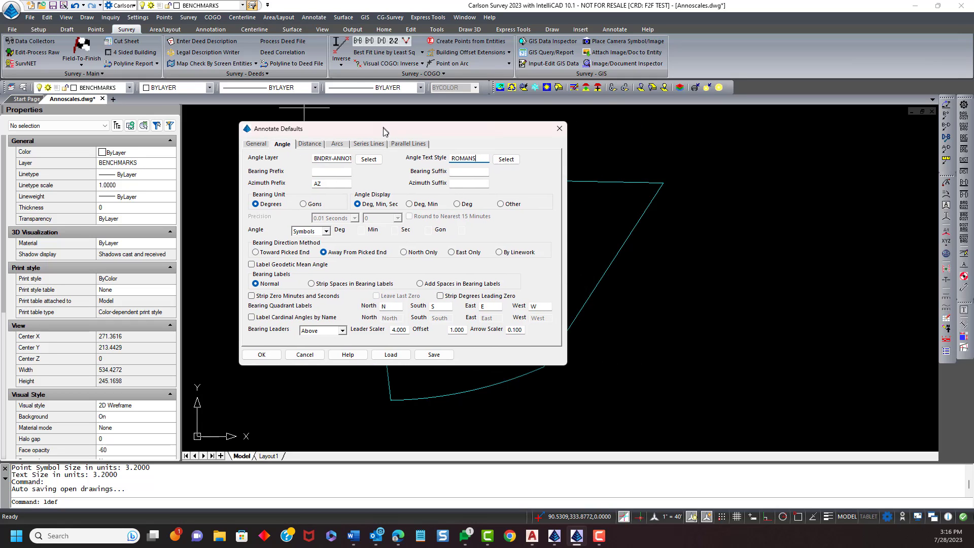
click(257, 145)
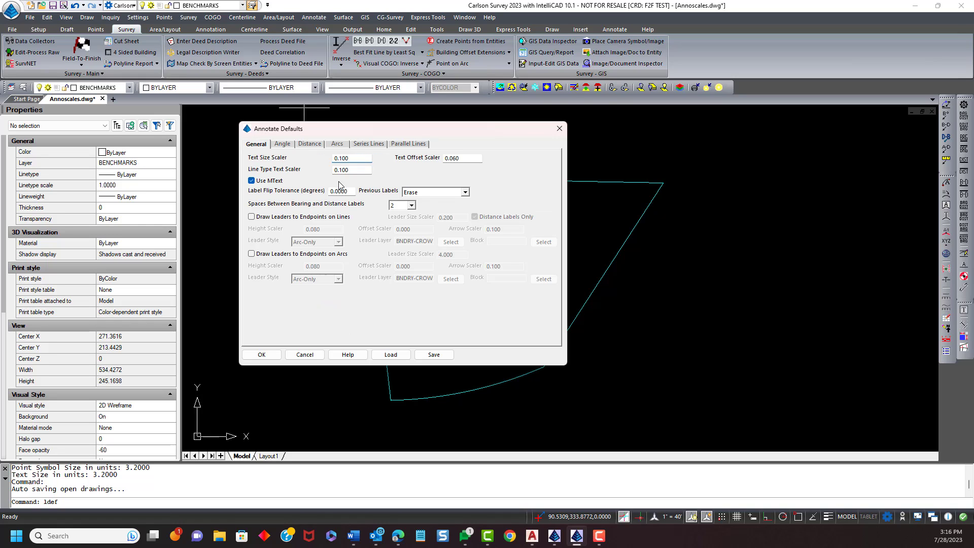
click(352, 159)
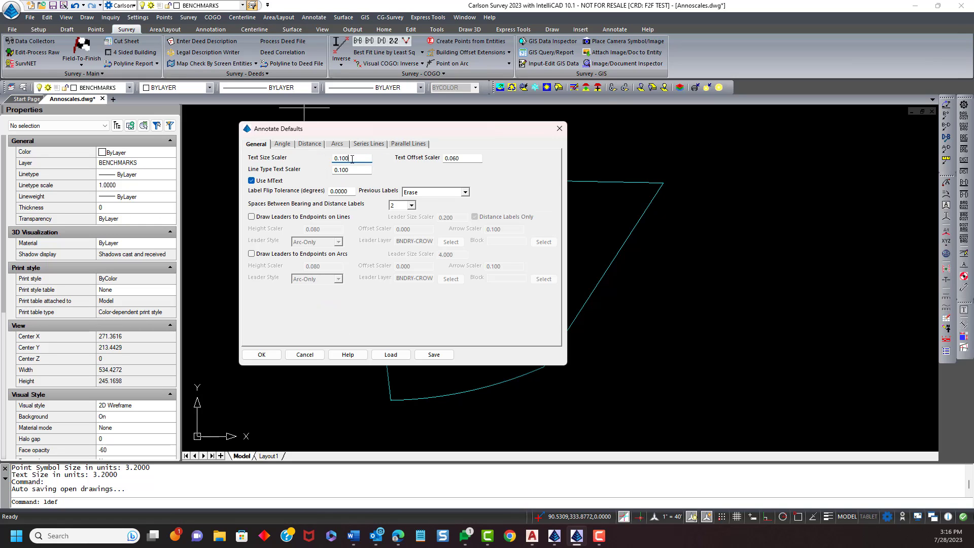
click(285, 145)
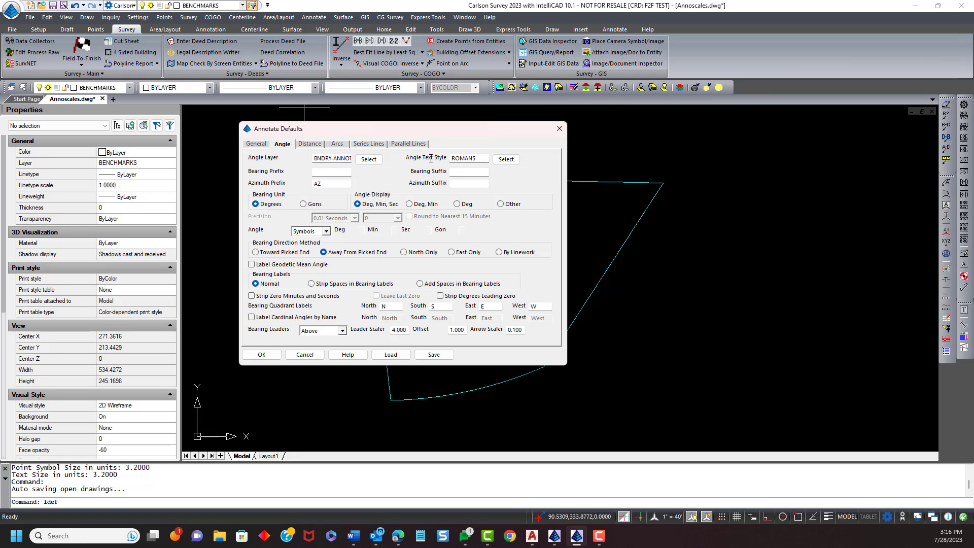
click(257, 145)
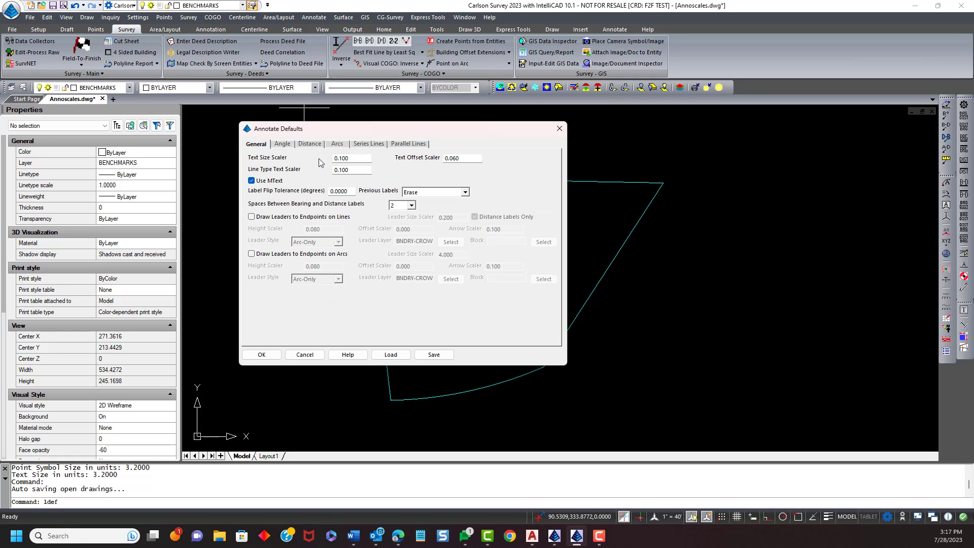
drag(450, 129, 370, 91)
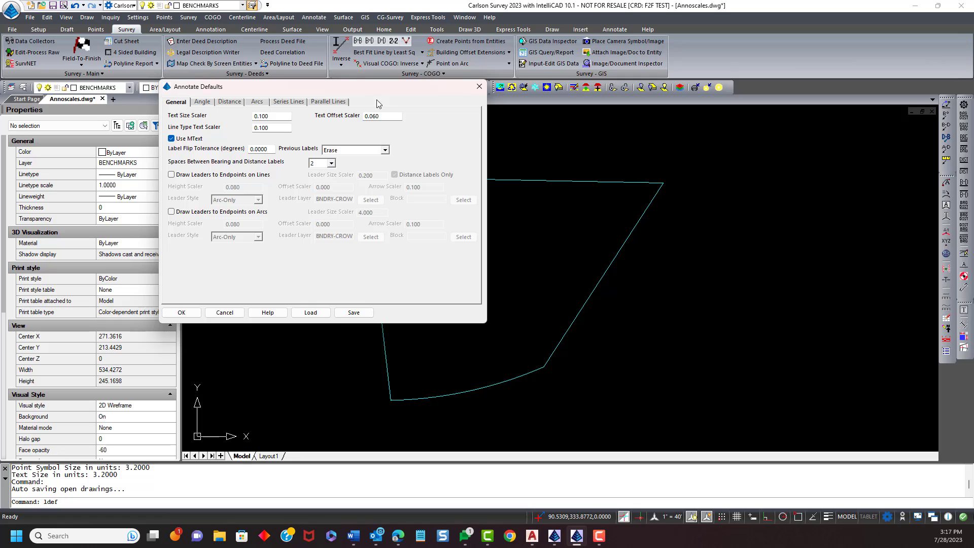
drag(270, 117, 244, 122)
click(271, 119)
- Browse the available angle text styles without changing the selection
click(209, 103)
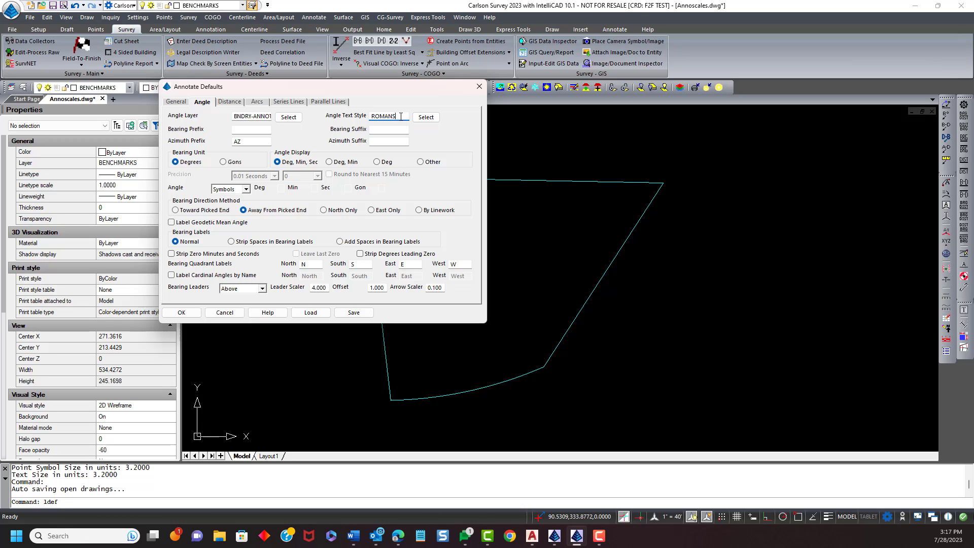
click(425, 117)
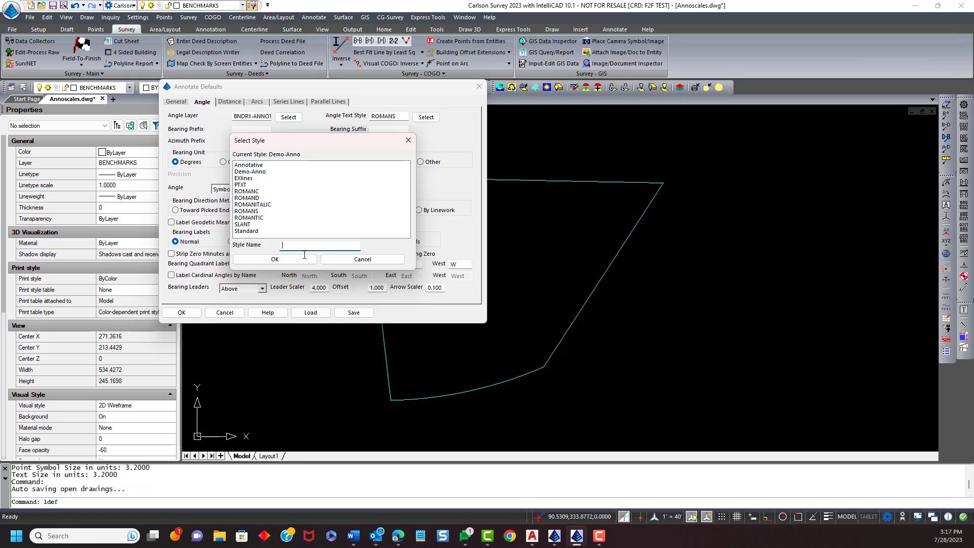
click(363, 259)
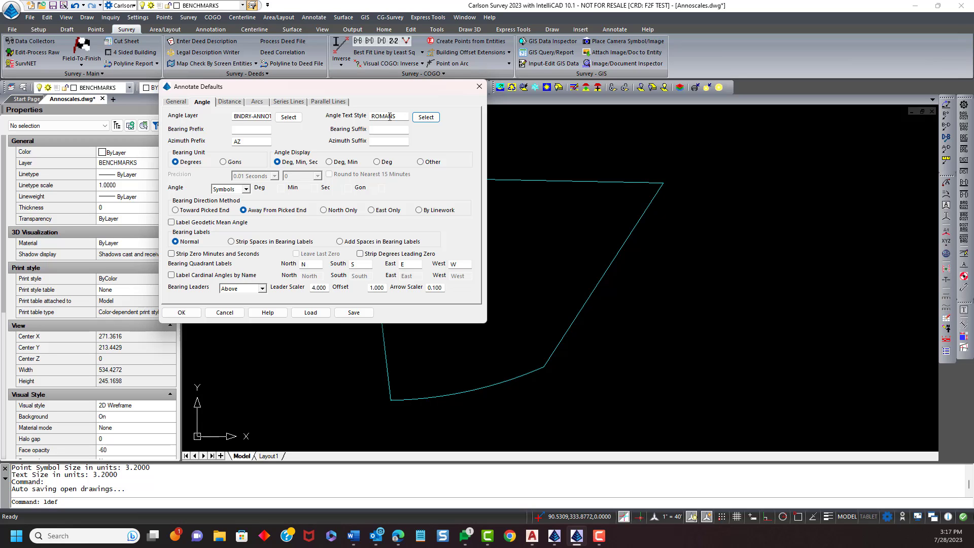
- Examine the text size scaler on the General page of Annotate Defaults, then cancel the dialog
click(177, 104)
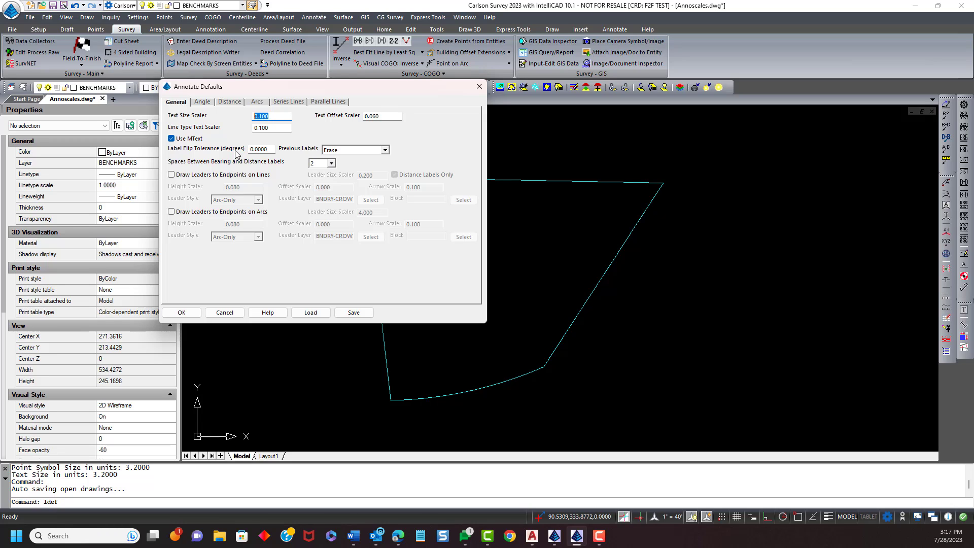
click(271, 116)
drag(270, 116, 236, 117)
click(277, 116)
drag(277, 116, 253, 116)
click(279, 118)
click(225, 313)
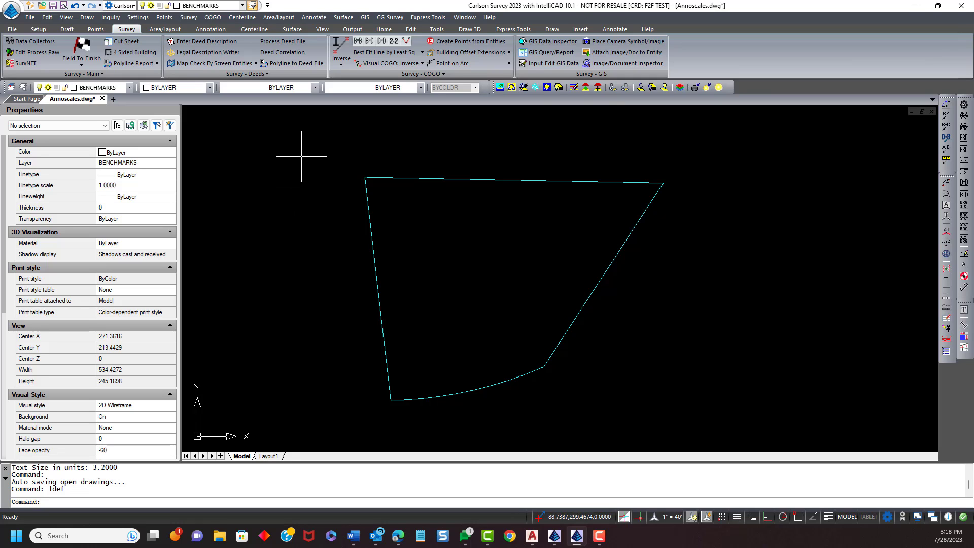
- Open General Settings in Carlson Configure and toggle Use Annotative Scale off and back on
click(39, 30)
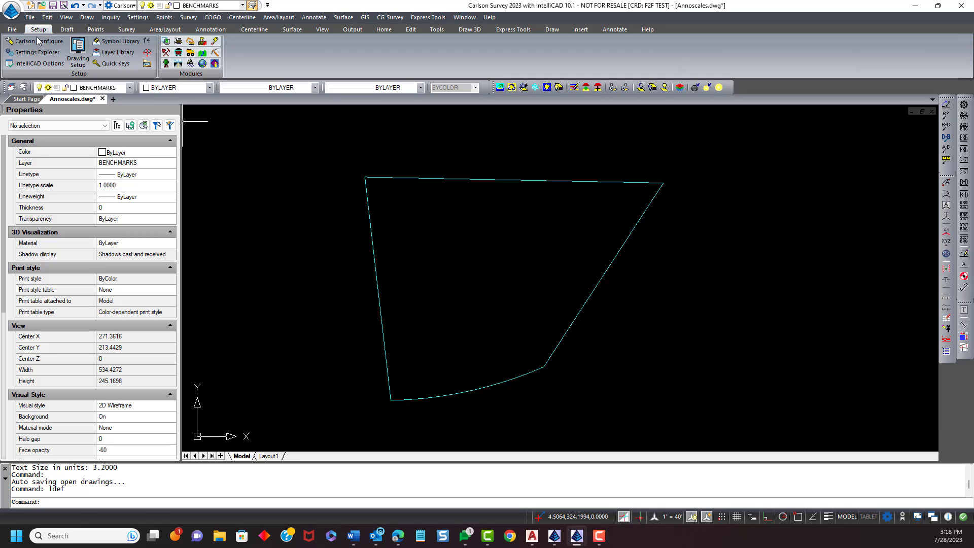
click(38, 41)
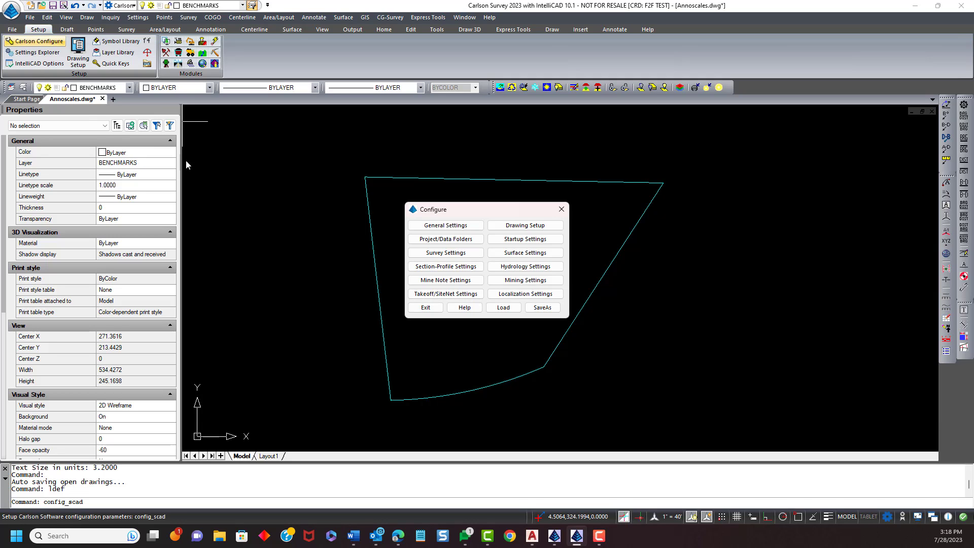
click(444, 225)
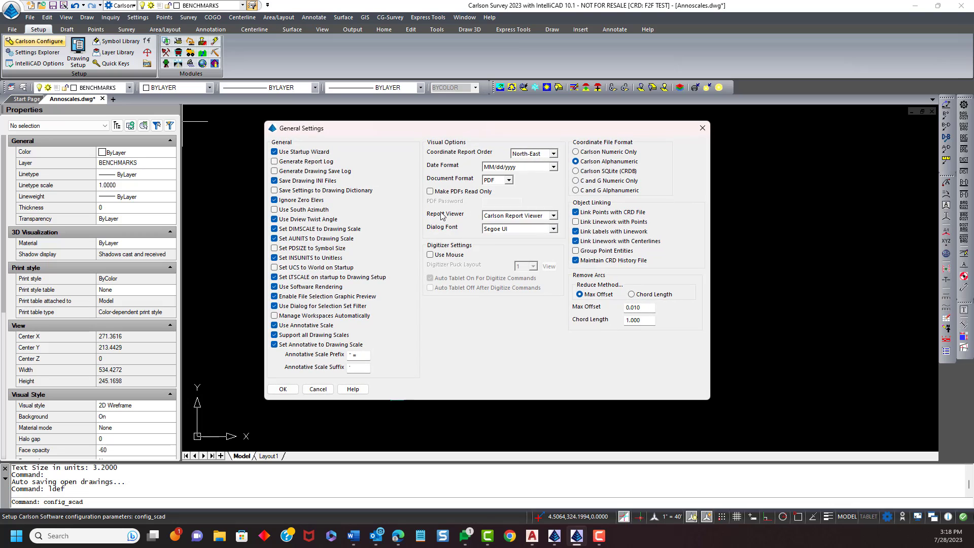
drag(463, 128, 476, 97)
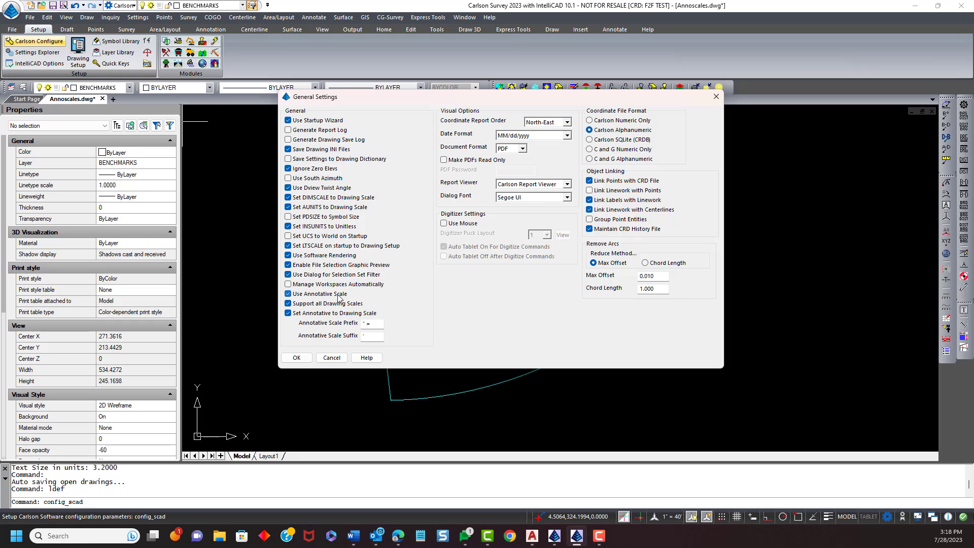
click(295, 295)
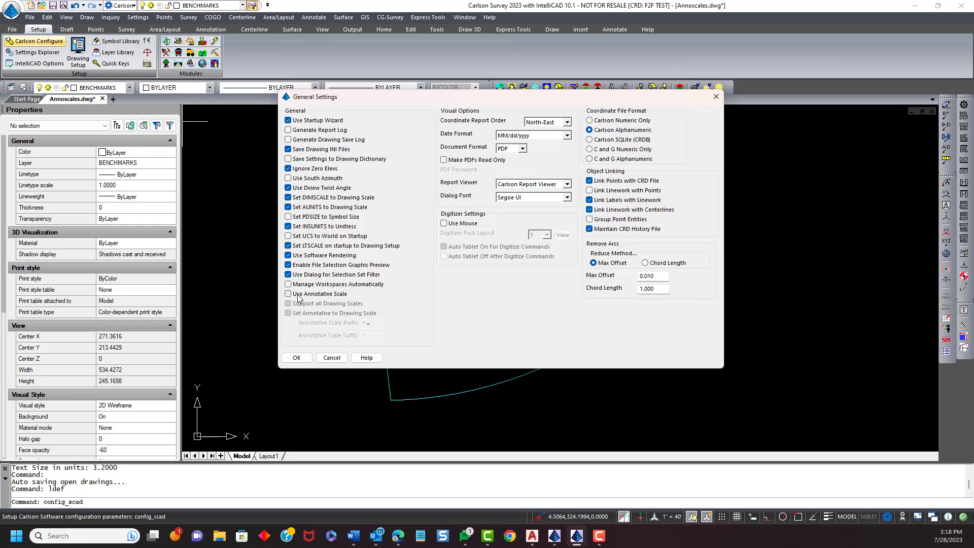
click(293, 296)
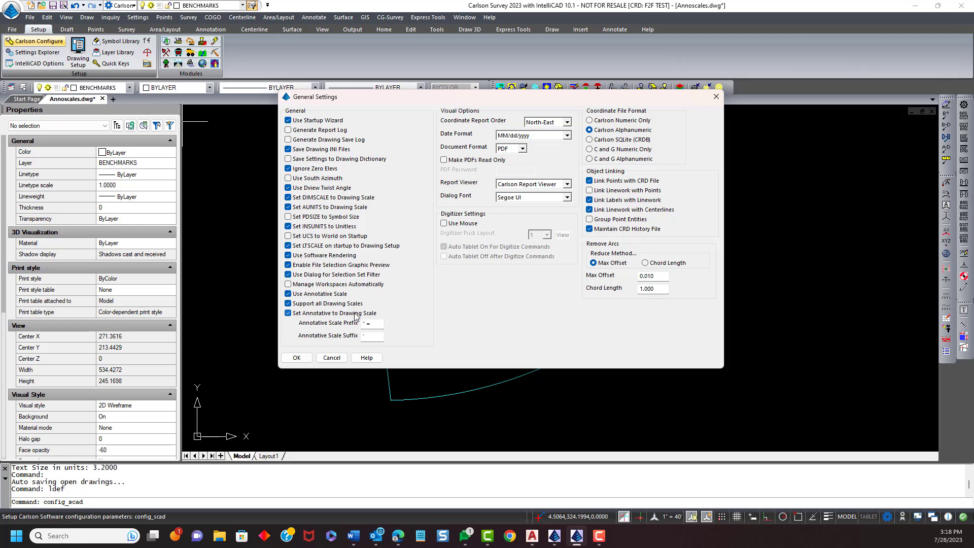
- Review Support all Drawing Scales and the annotative scale prefix and suffix, accept General Settings, and exit Configure
click(288, 304)
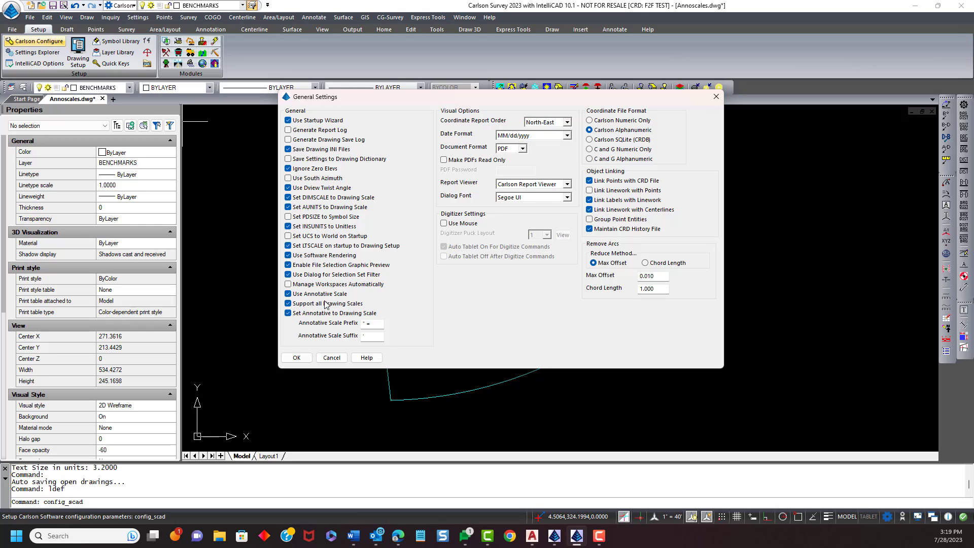
click(288, 305)
click(288, 305)
click(381, 326)
click(371, 339)
click(369, 338)
click(300, 358)
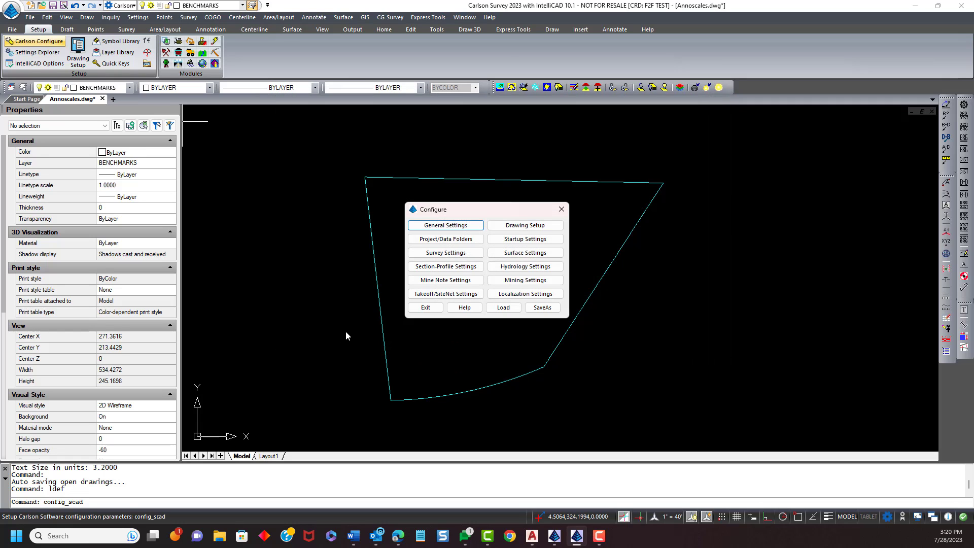
click(427, 308)
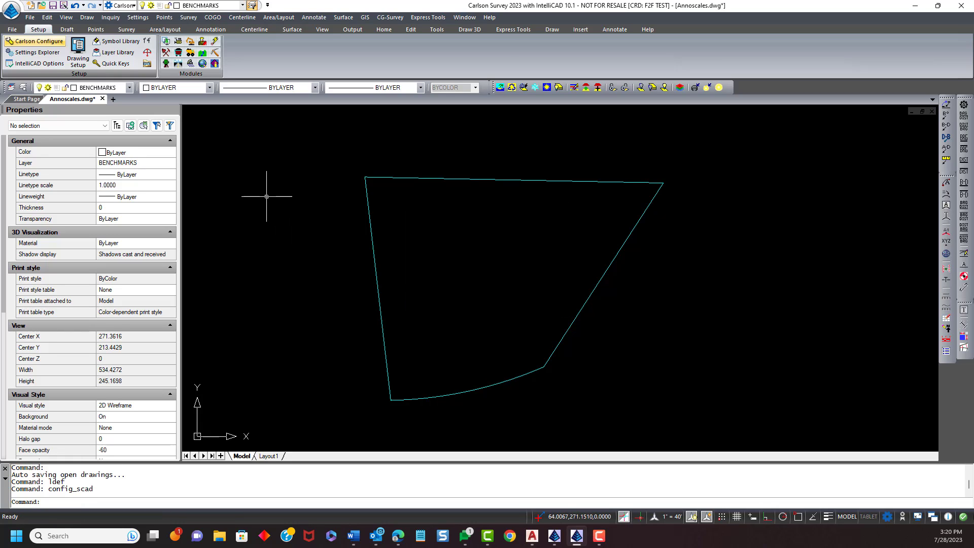
- Enable Use Annotative Points in Point Defaults and accept the dialog
click(95, 31)
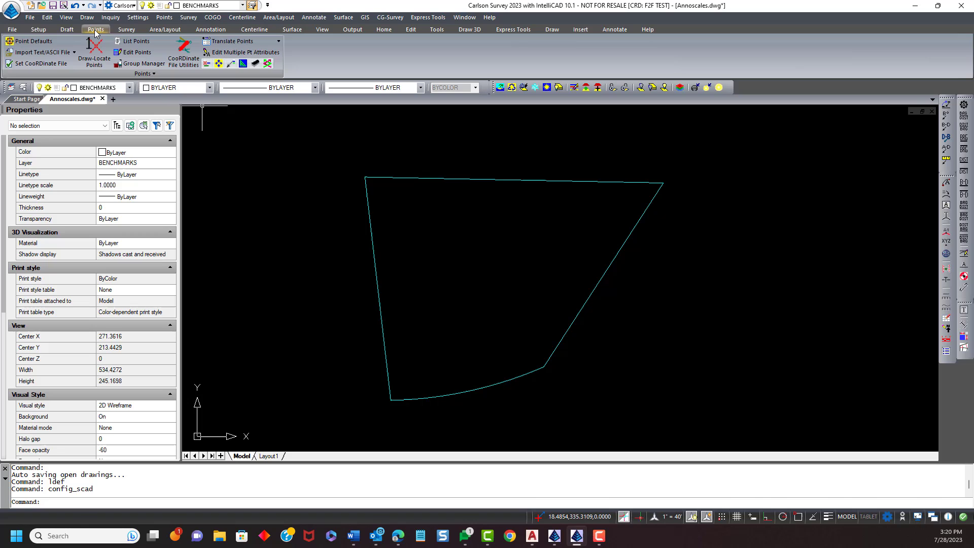
click(27, 43)
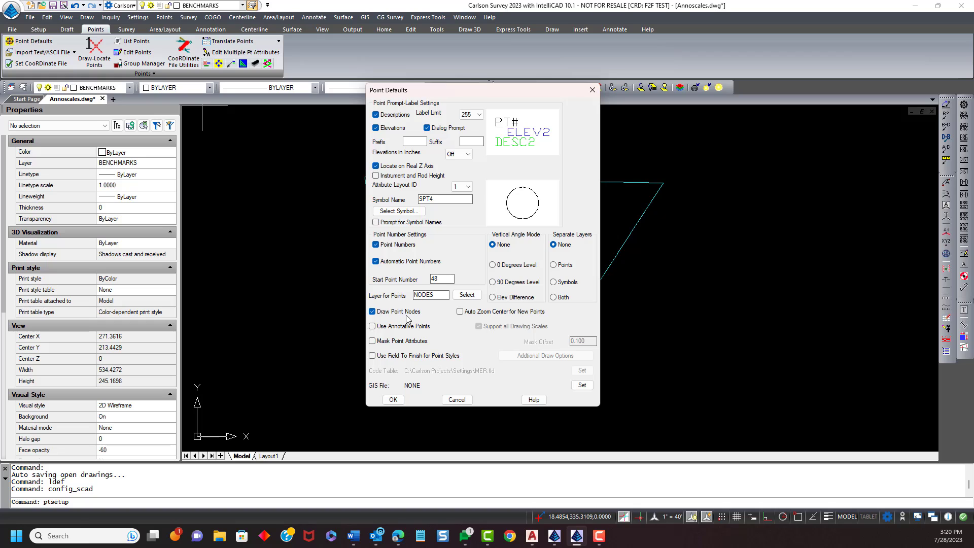
click(373, 327)
click(394, 400)
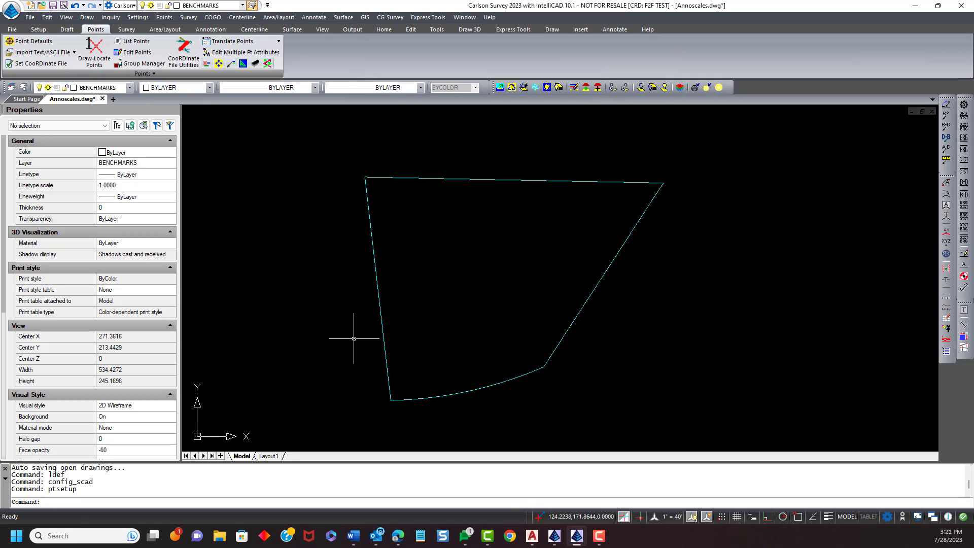
- Open Area Defaults and review the Lot Description label settings without changing them
middle_drag(318, 325, 303, 318)
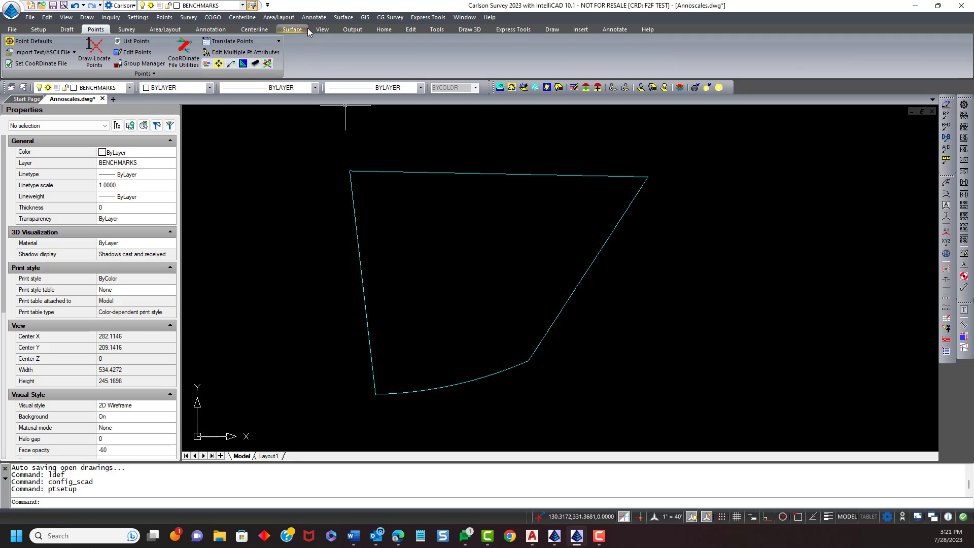
click(278, 17)
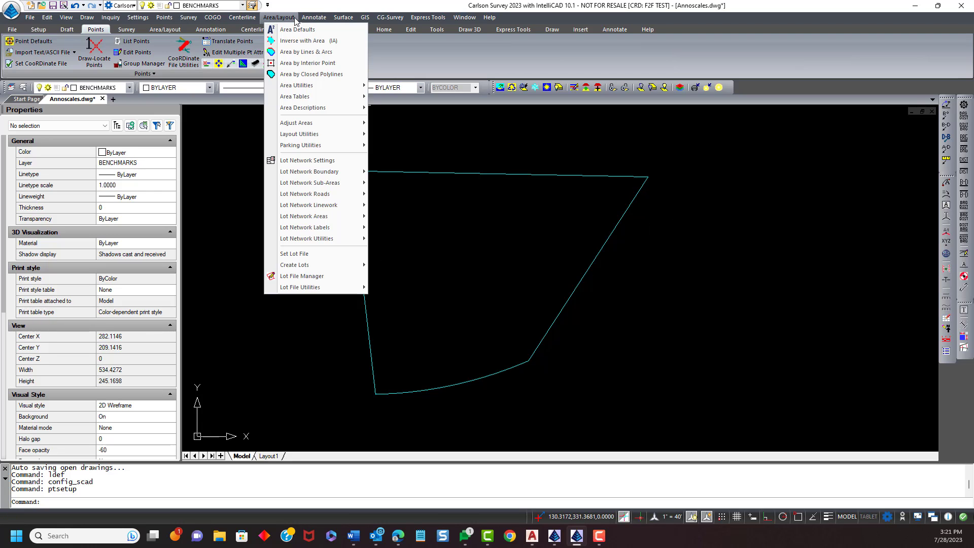
click(297, 31)
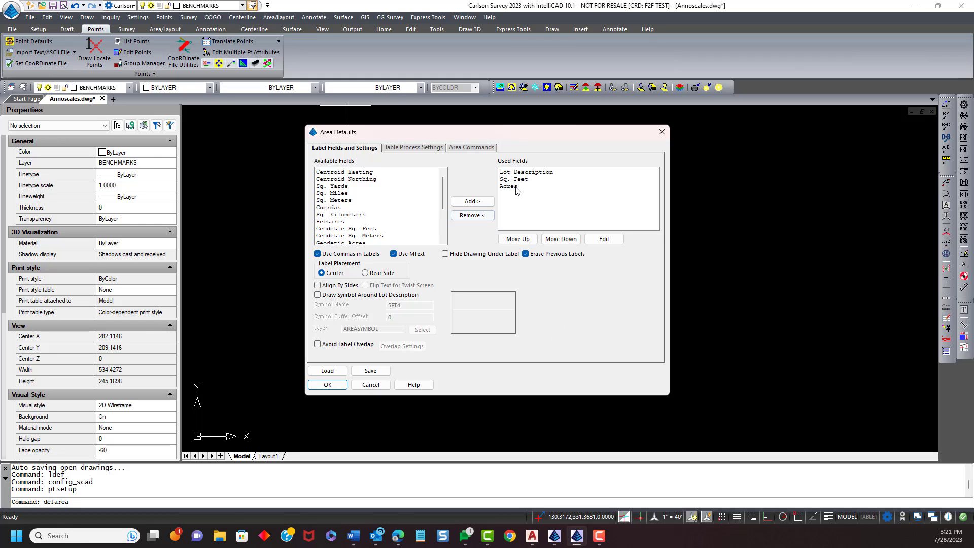
double_click(522, 173)
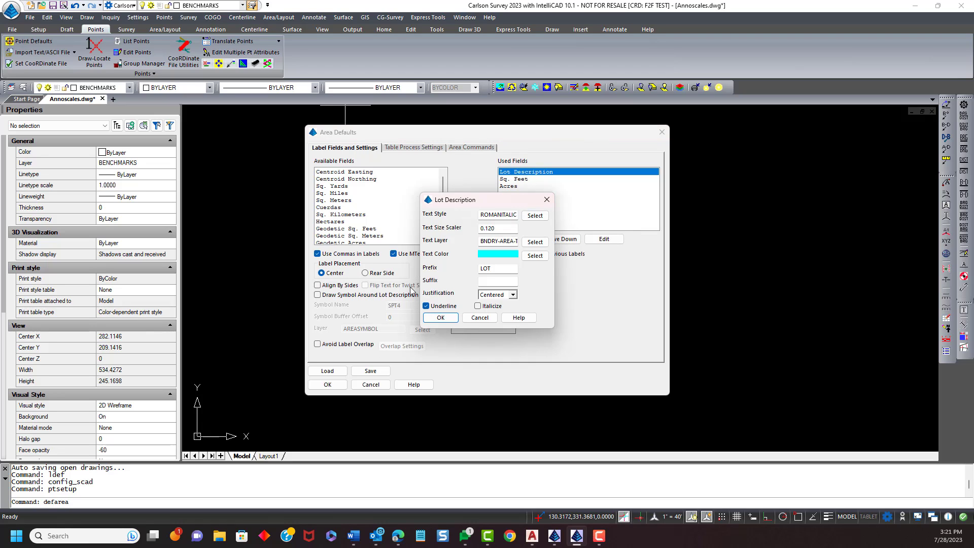
click(486, 321)
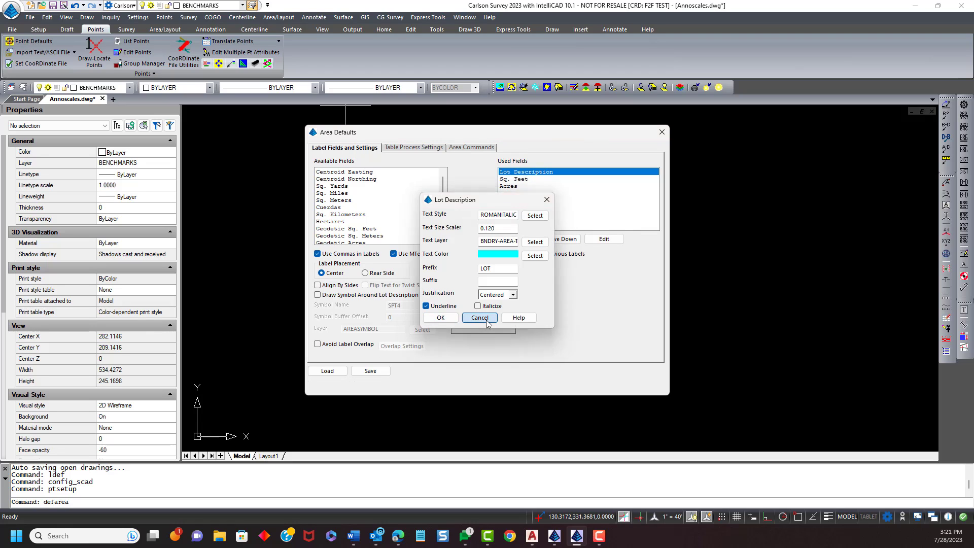
click(528, 180)
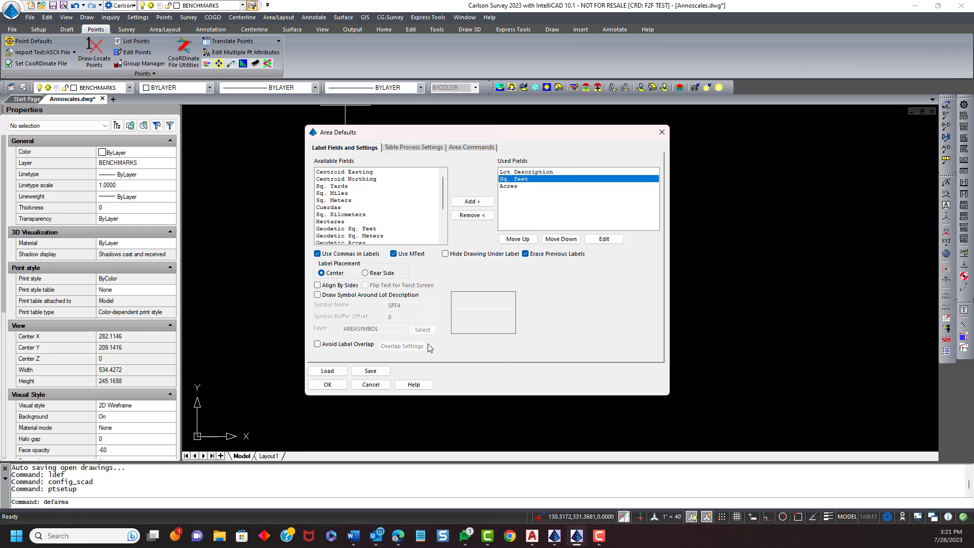
click(328, 385)
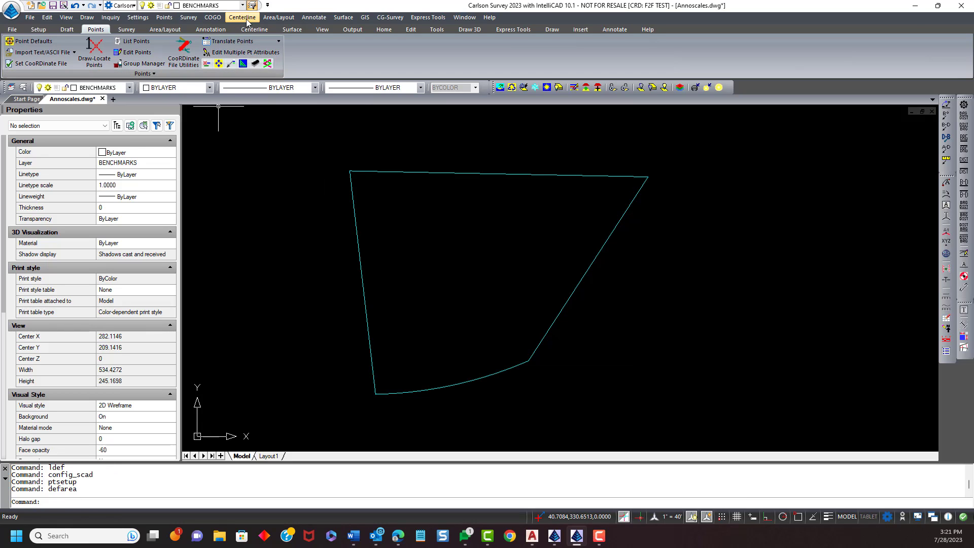
- Label the lot polygon's area with Area by Closed Polylines, accepting the default lot description
click(281, 17)
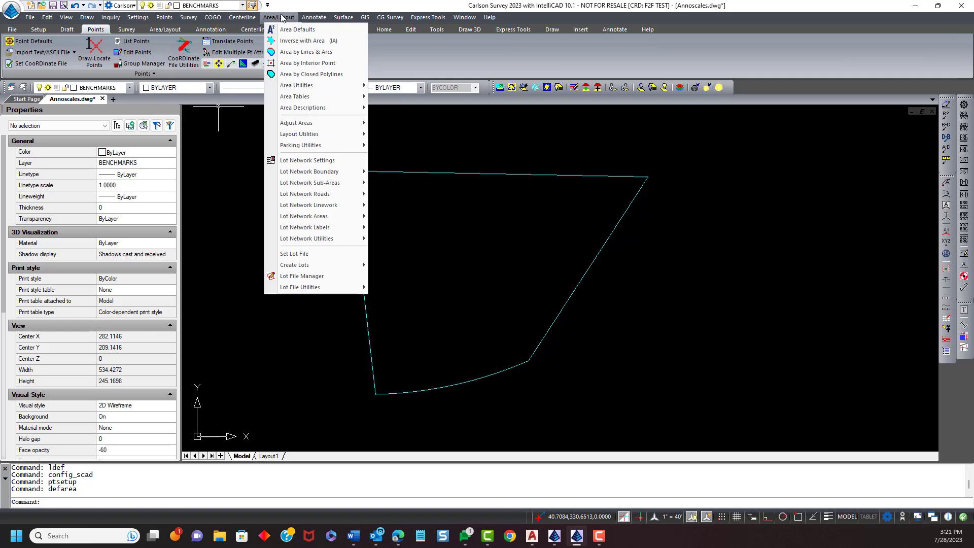
click(300, 75)
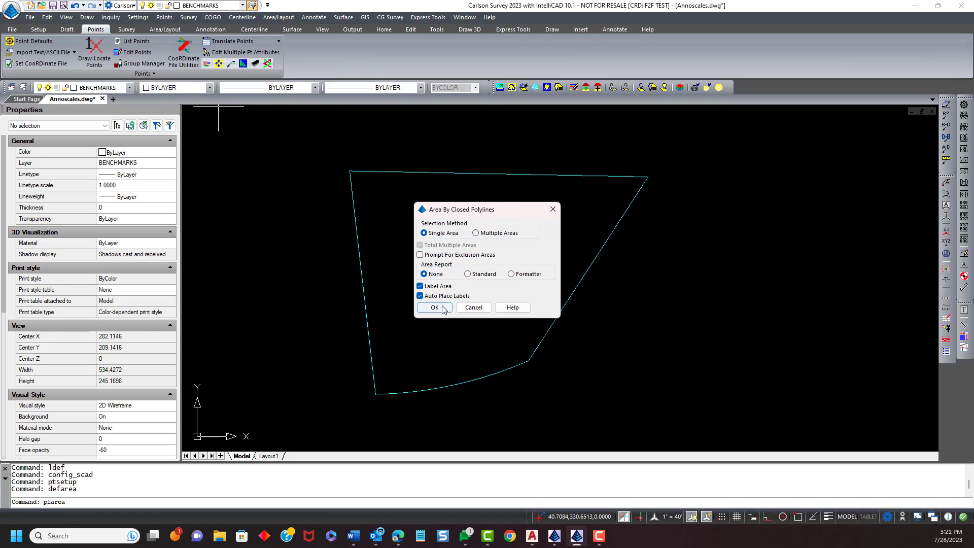
click(435, 308)
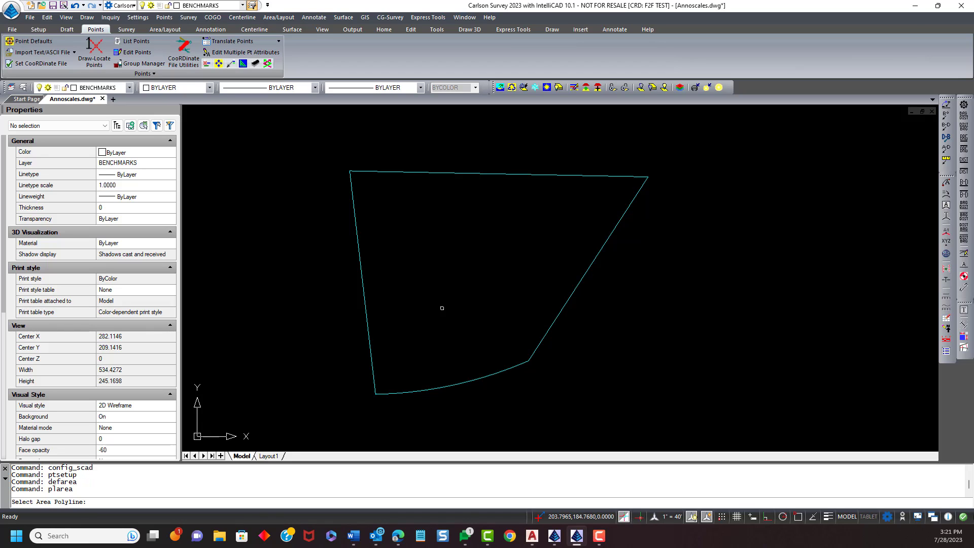
click(485, 374)
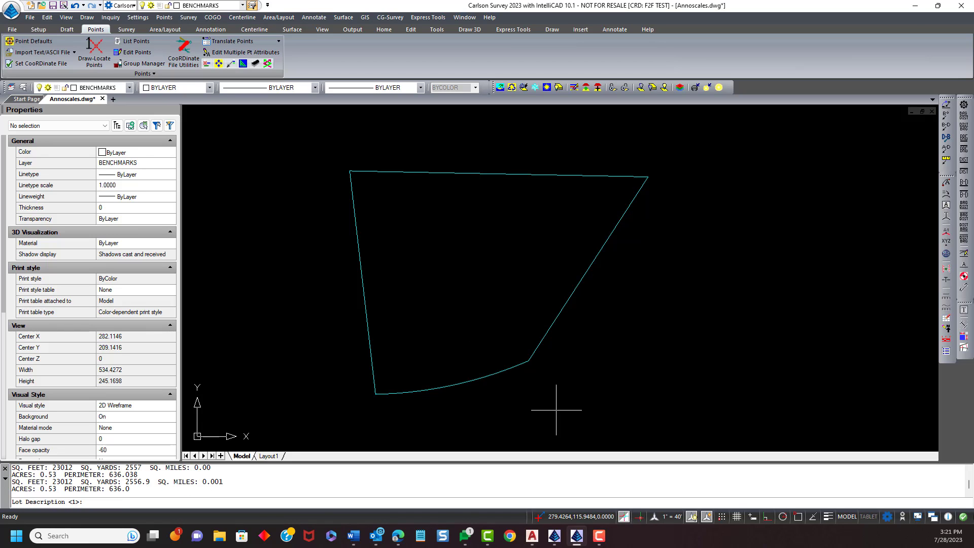
key(Return)
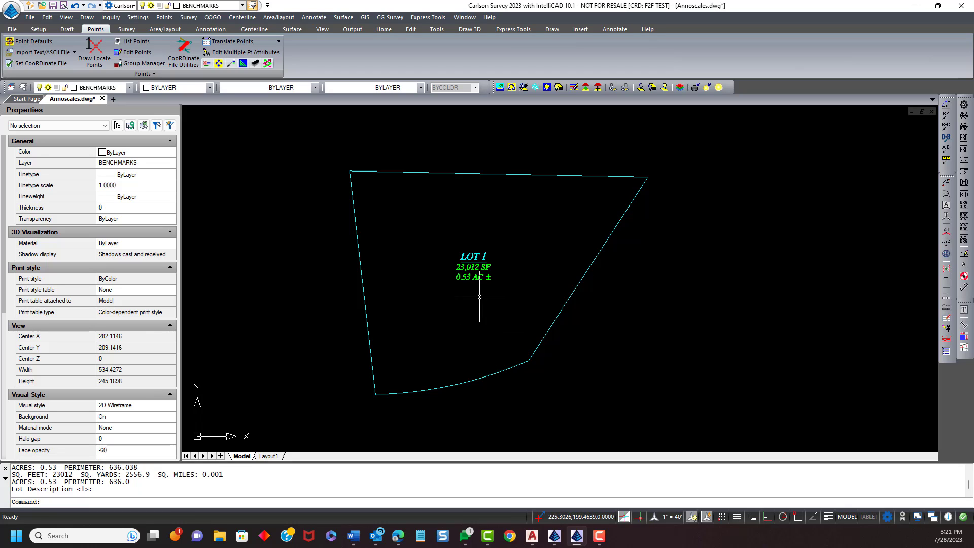
- Select the LOT 1 area label and check the scale and text size settings in Drawing Setup, then cancel
click(476, 268)
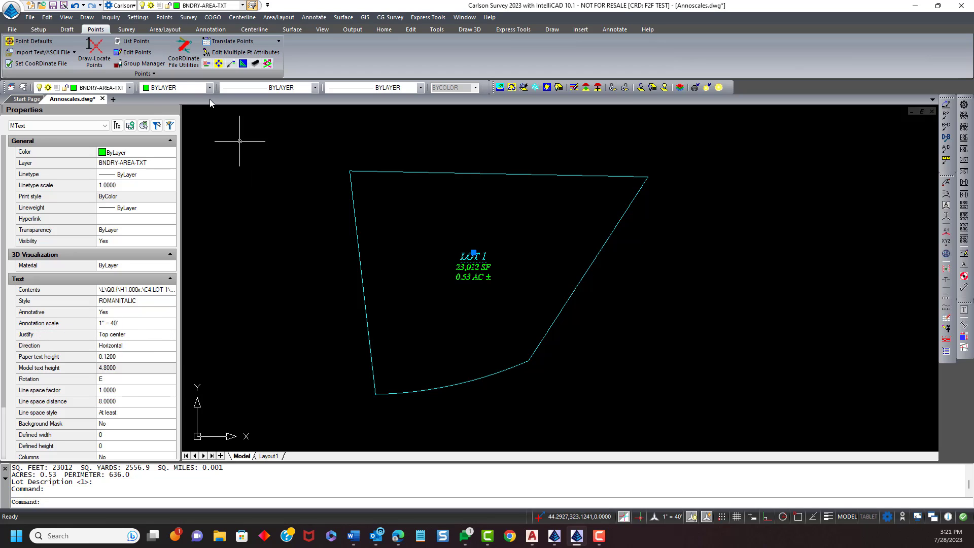
click(137, 17)
click(166, 29)
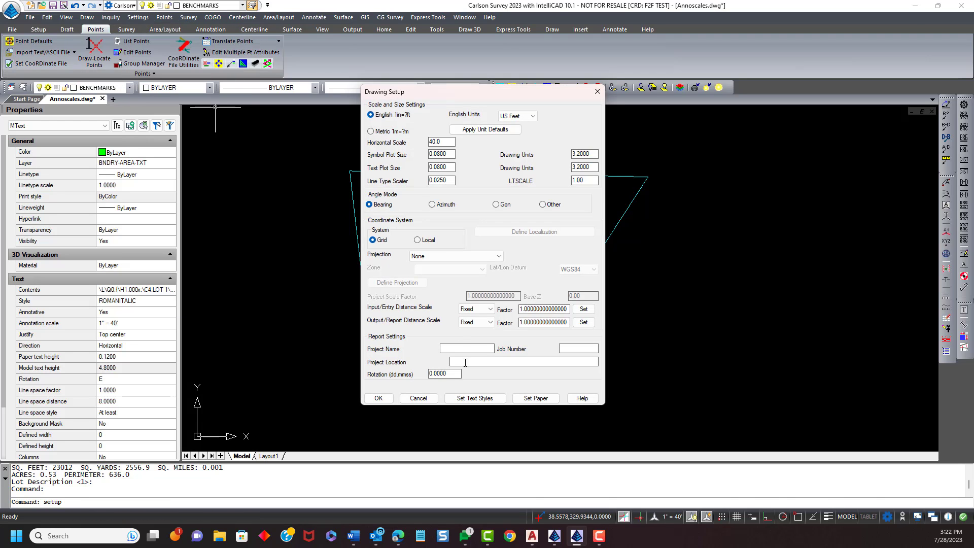
click(419, 398)
- Open the annotation scale list of the selected area label, cancel, and clear the selection
click(140, 327)
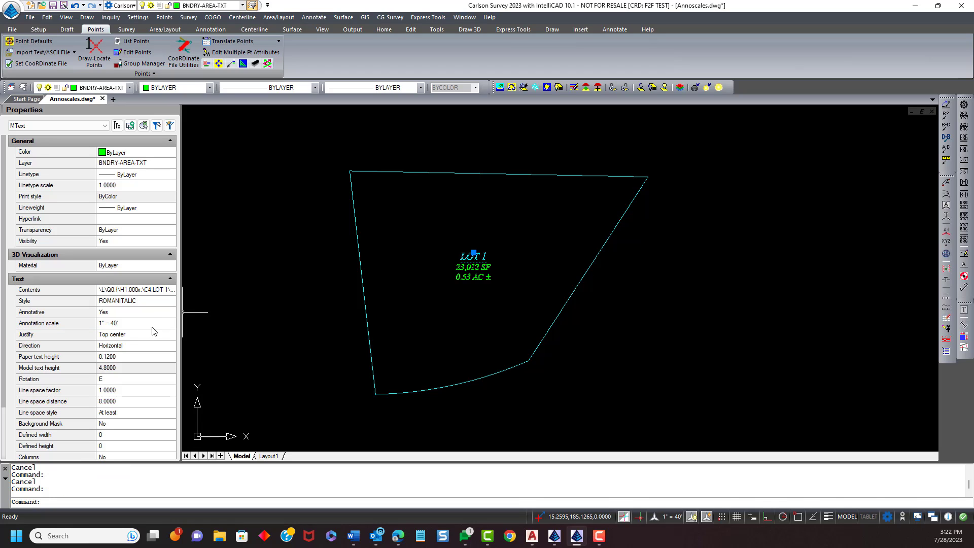
click(172, 328)
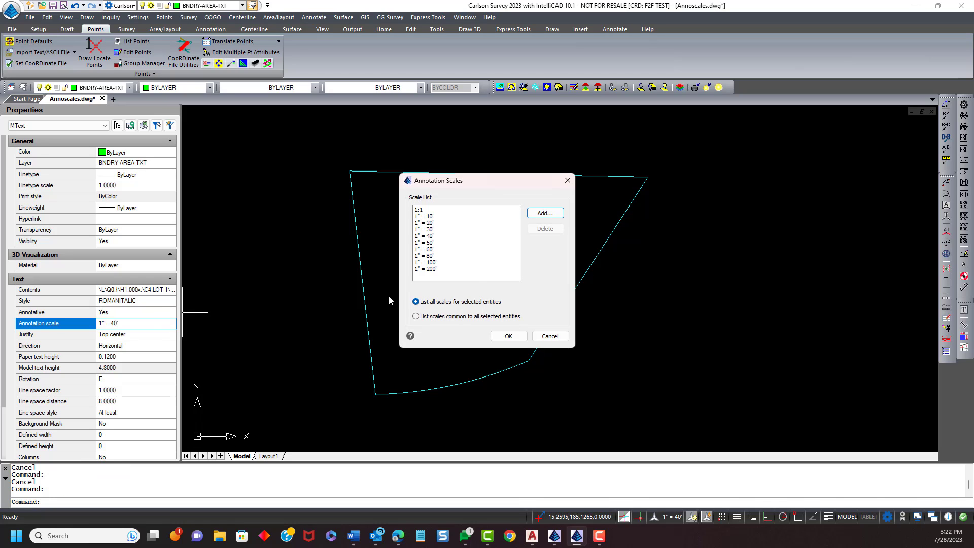
drag(468, 183, 463, 155)
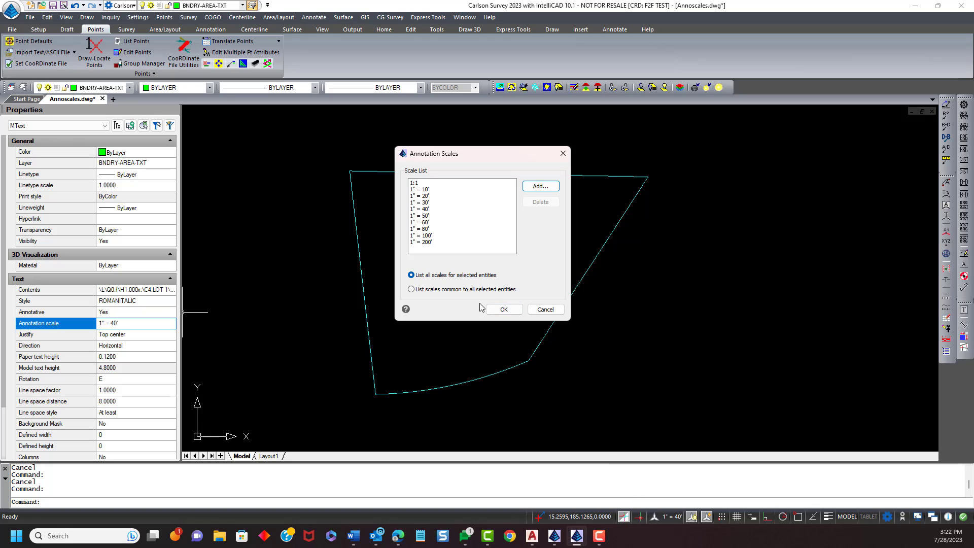
click(547, 310)
key(Escape)
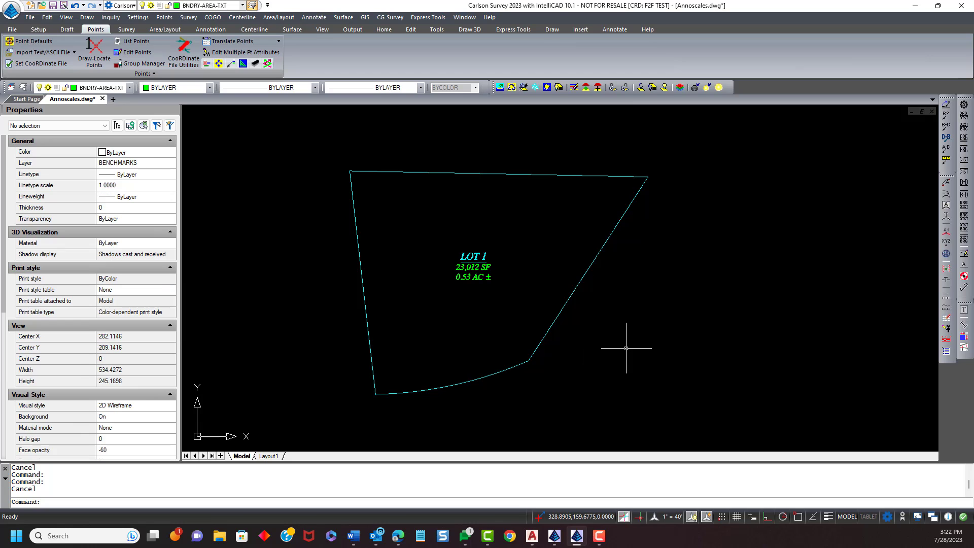
- Set the drawing's horizontal scale to 10 in Drawing Setup and zoom to inspect the lot labels
click(137, 17)
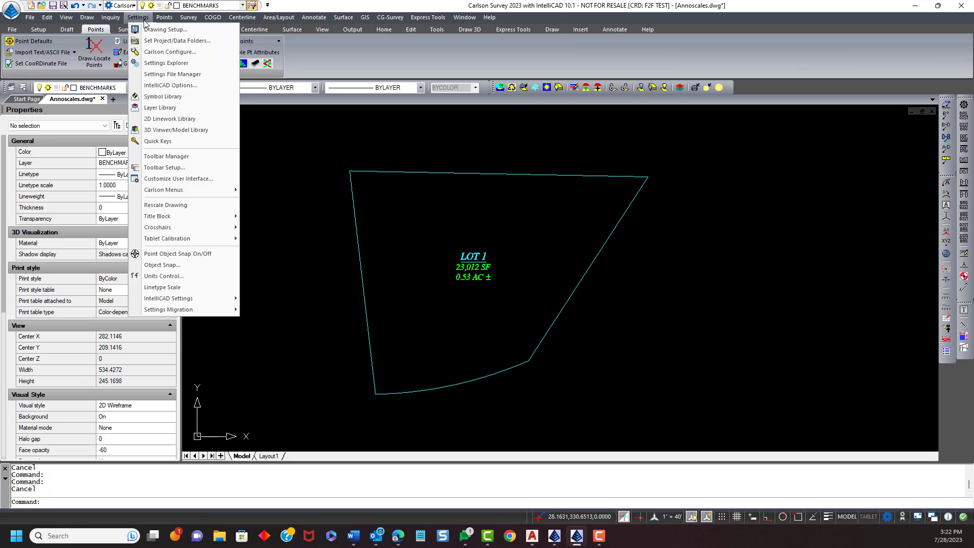
click(148, 24)
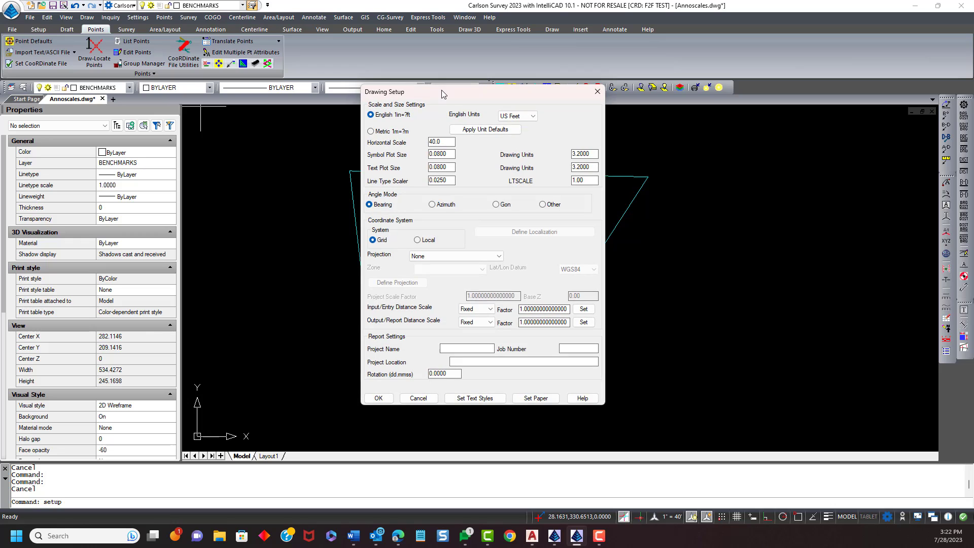
drag(442, 92, 647, 85)
drag(651, 133, 607, 133)
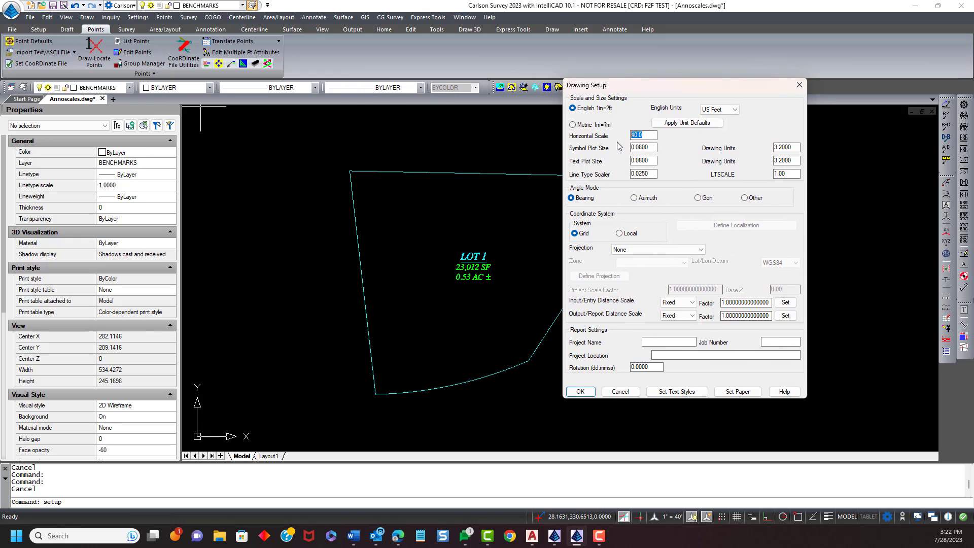
text(10)
drag(771, 174, 804, 175)
click(581, 393)
scroll(471, 268, up, 2)
scroll(471, 268, up, 5)
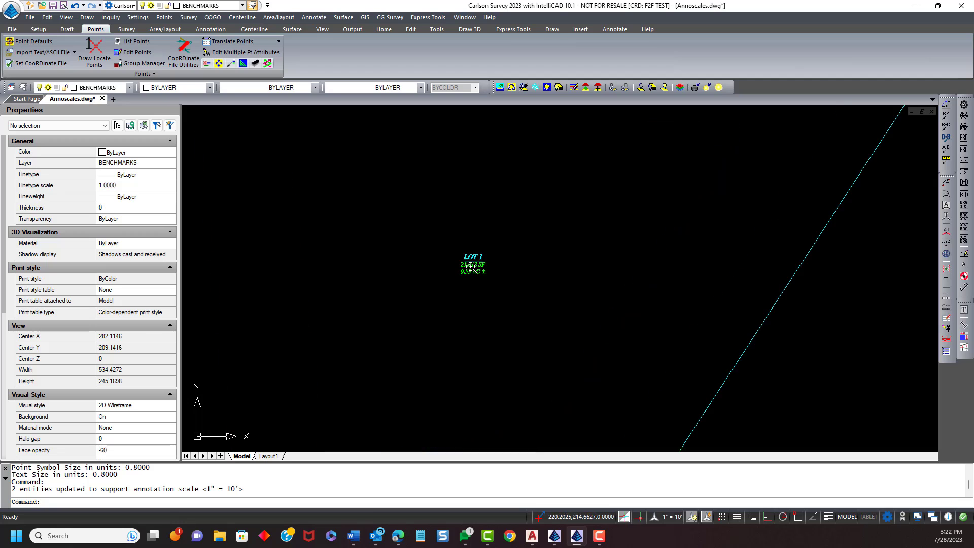
scroll(471, 268, down, 5)
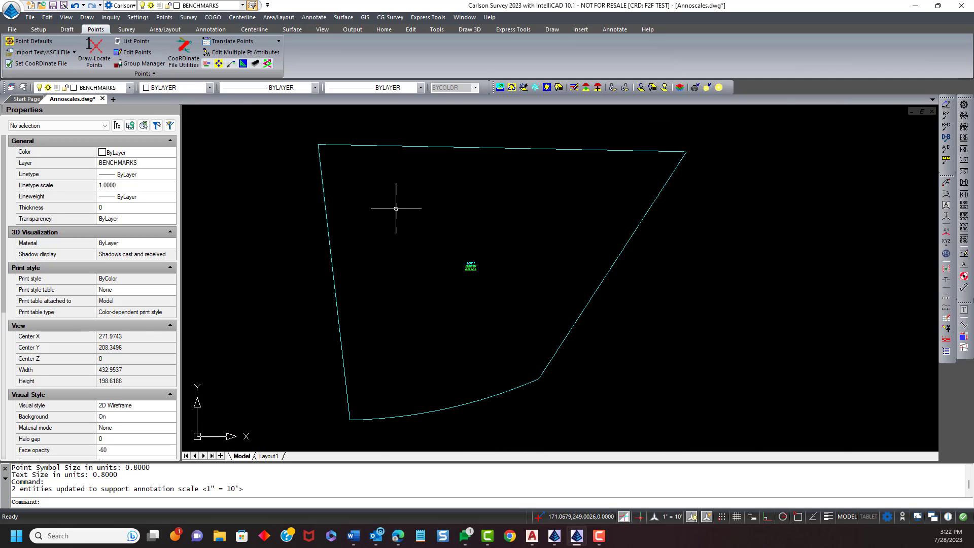
- Set the drawing's horizontal scale back to 40 in Drawing Setup
click(153, 17)
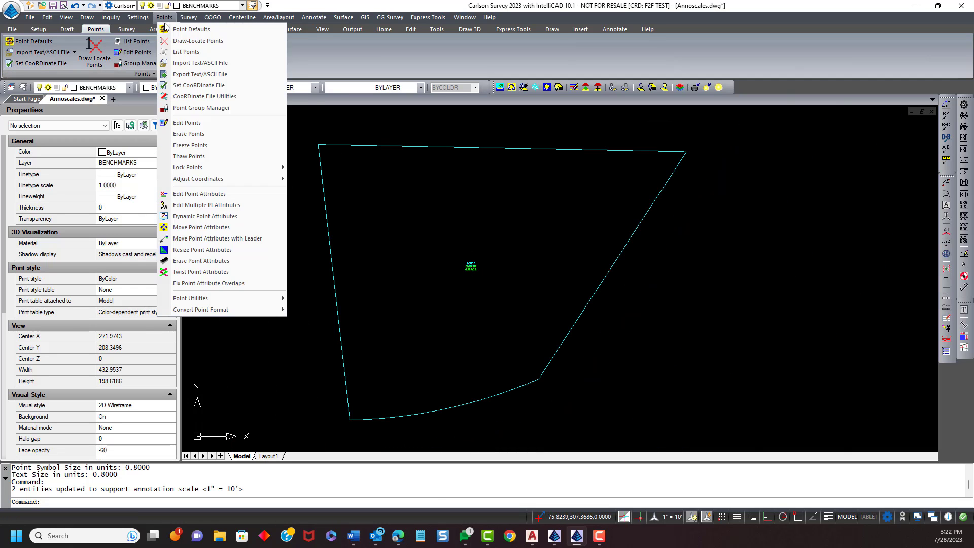
click(152, 24)
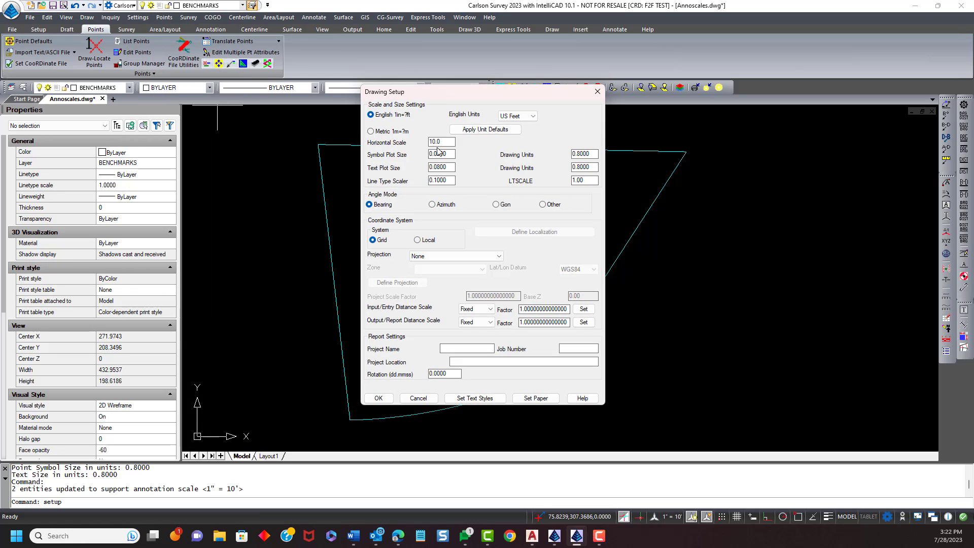
text(40)
text(1)
click(382, 401)
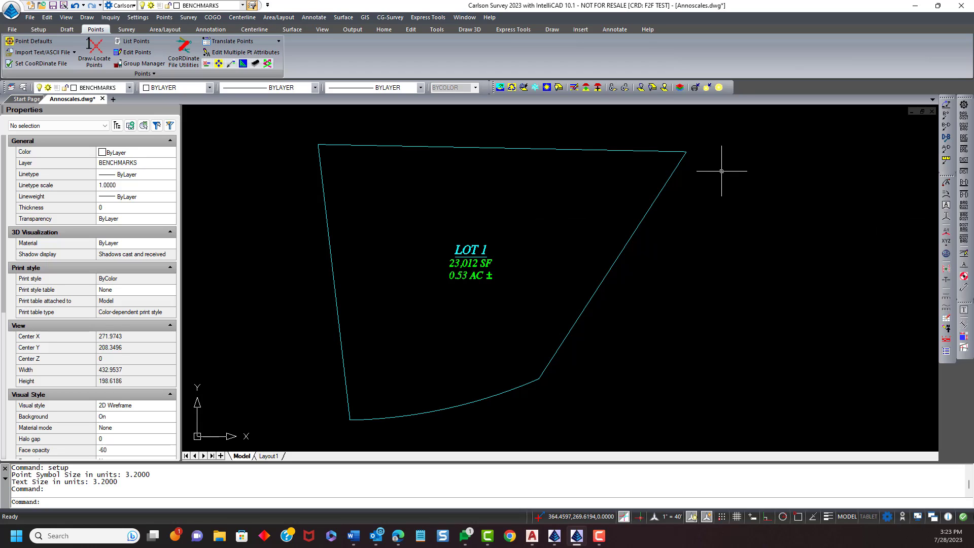
- Auto-annotate the lot polyline's bearings, distances and curve data using the default Auto-Annotate settings
click(315, 17)
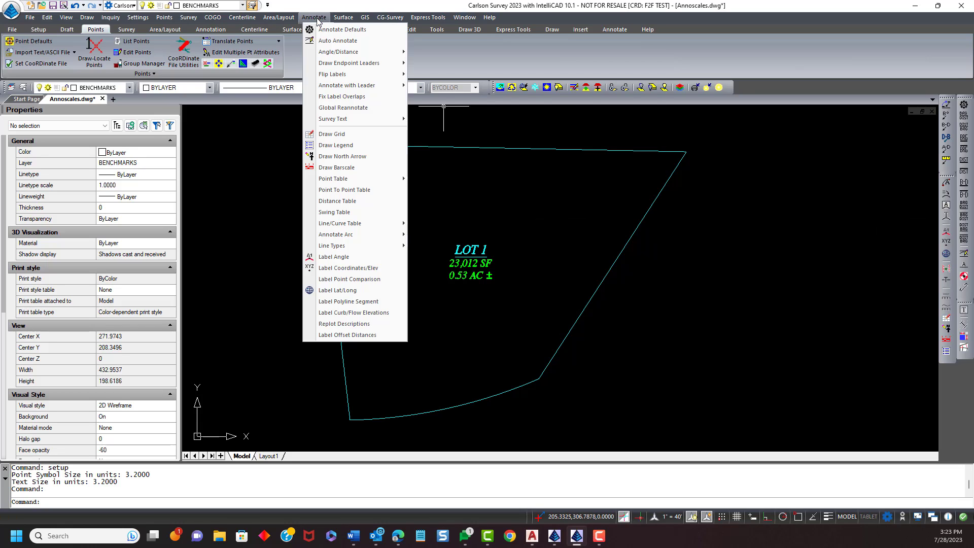
click(325, 40)
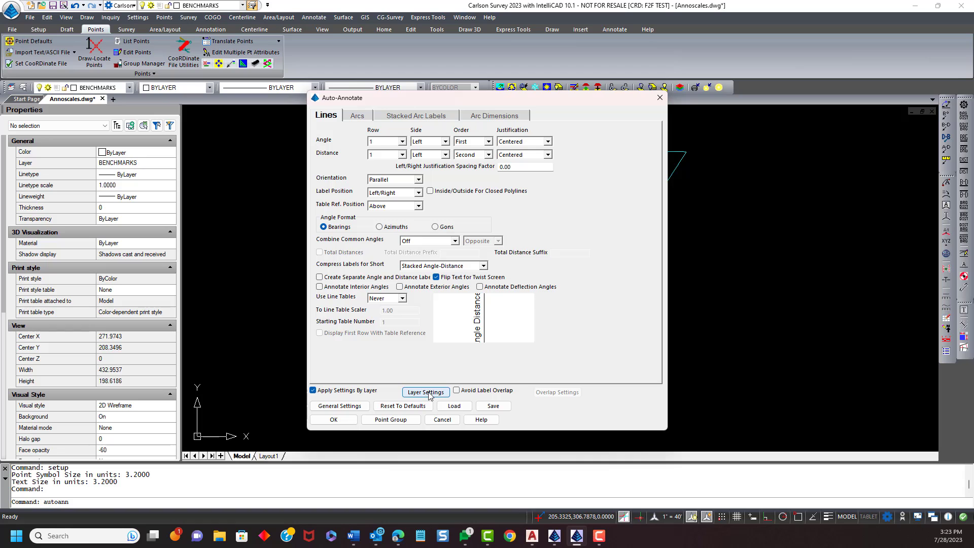
click(334, 420)
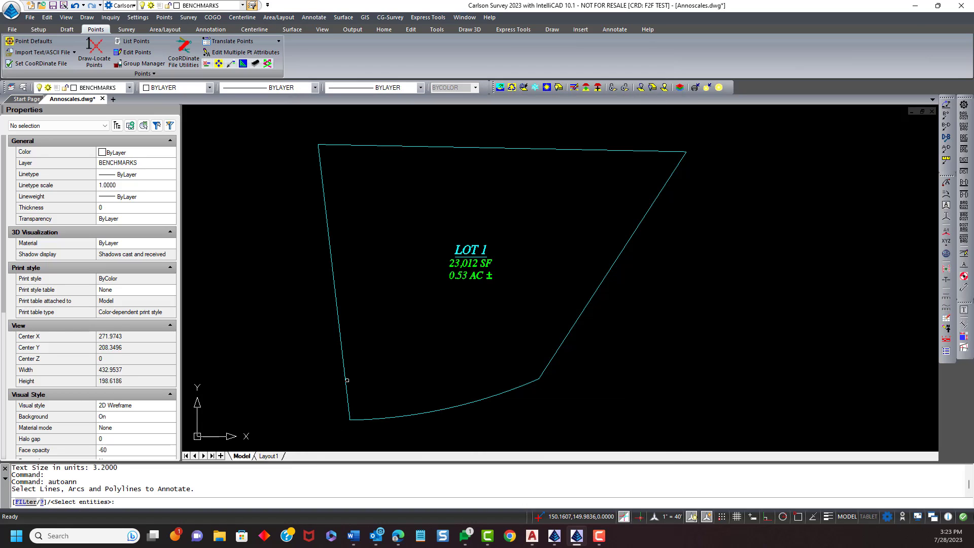
click(347, 380)
key(Return)
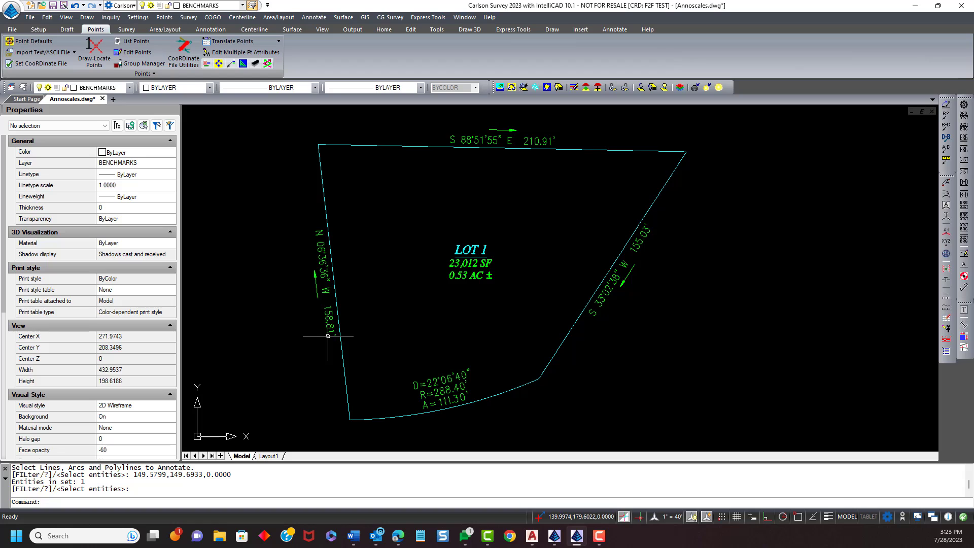
- Select the west bearing-distance label, open its annotation scale list, cancel, and clear the selection
click(321, 261)
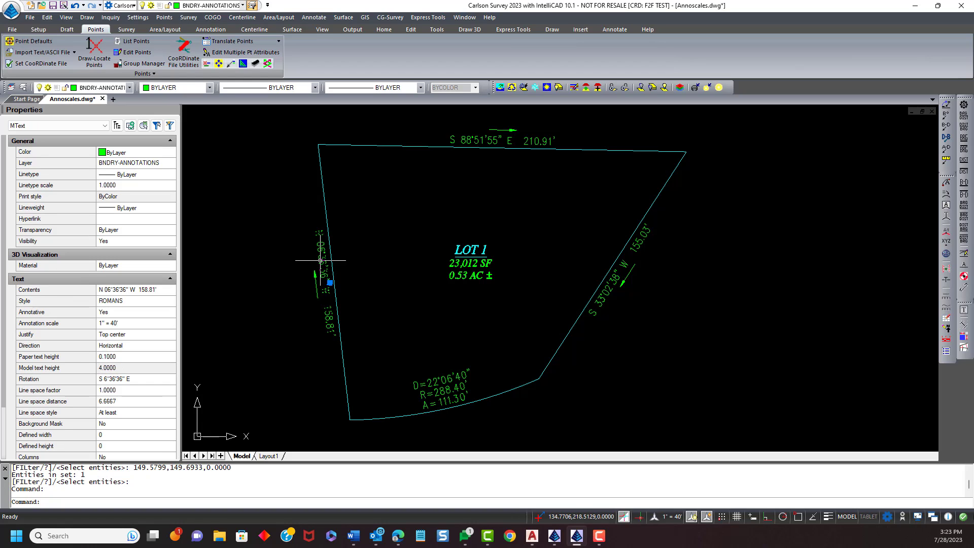
click(153, 325)
click(169, 325)
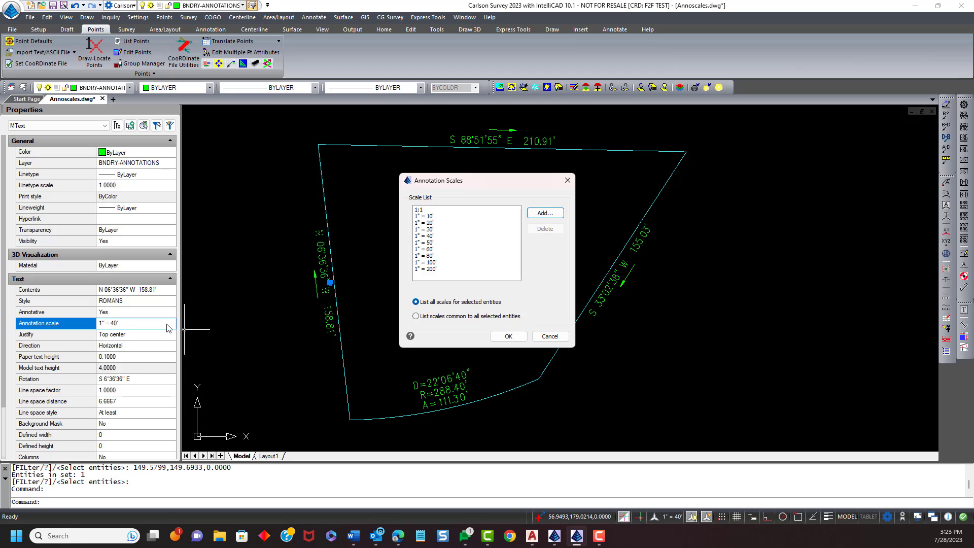
click(550, 337)
key(Escape)
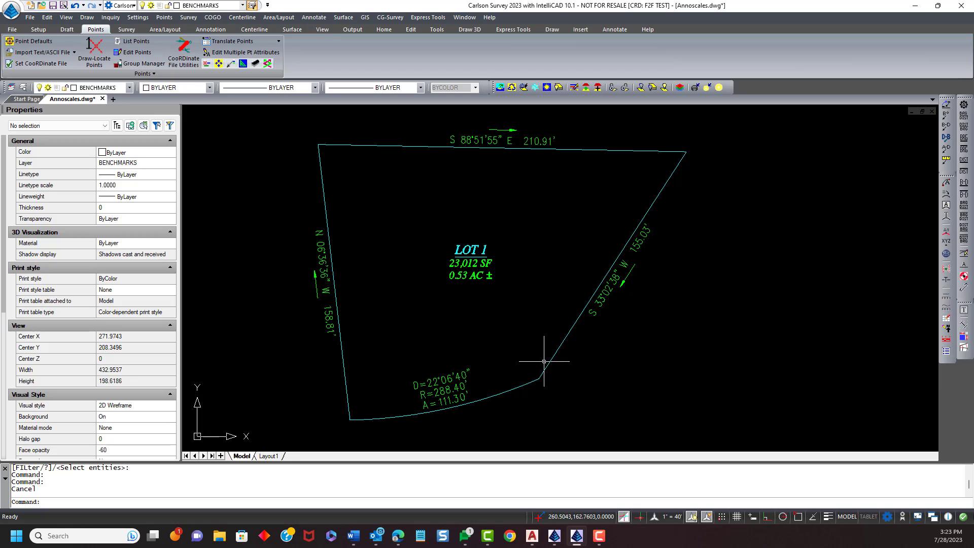
- Review the scale settings in Drawing Setup without changing them, then cancel
scroll(531, 343, down, 1)
middle_drag(496, 337, 480, 326)
middle_drag(480, 327, 442, 320)
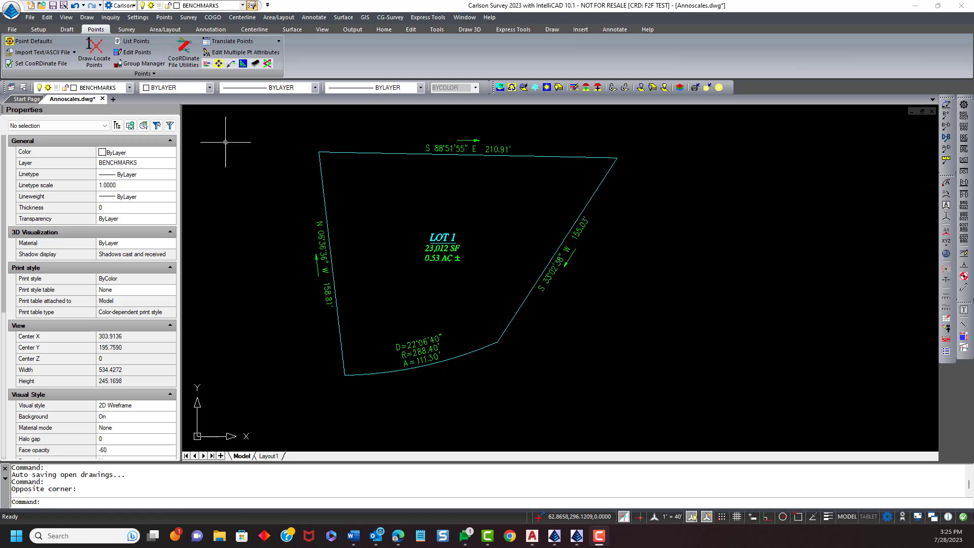
click(137, 17)
click(152, 29)
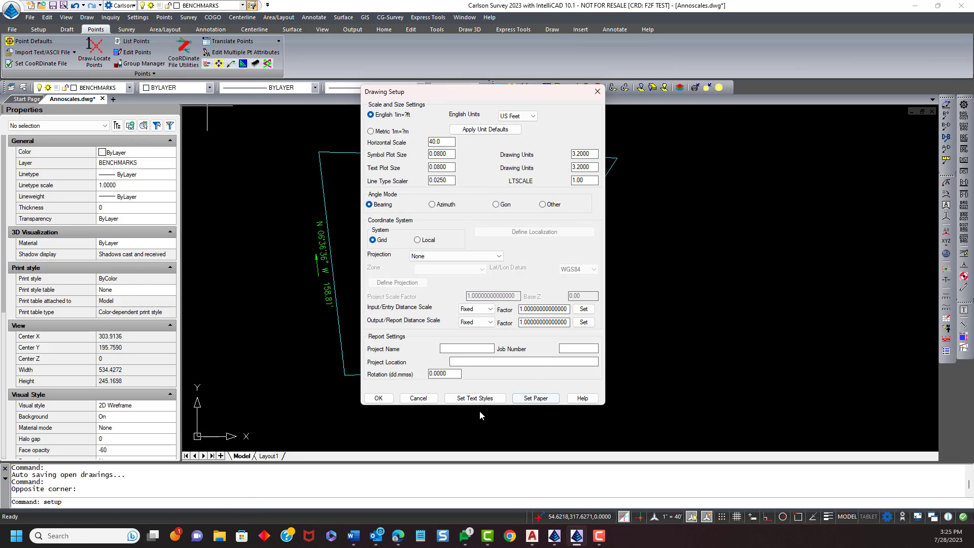
click(418, 398)
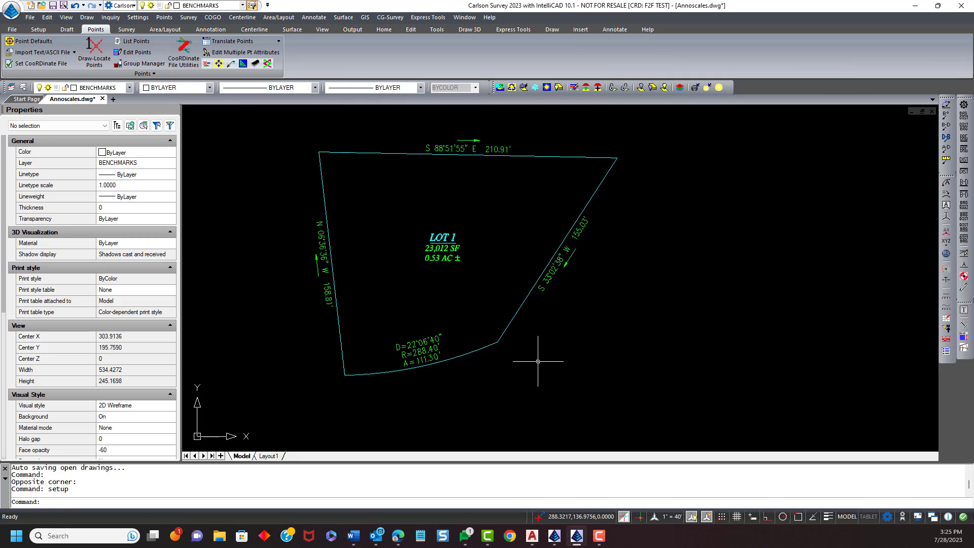
text(LTSCALE)
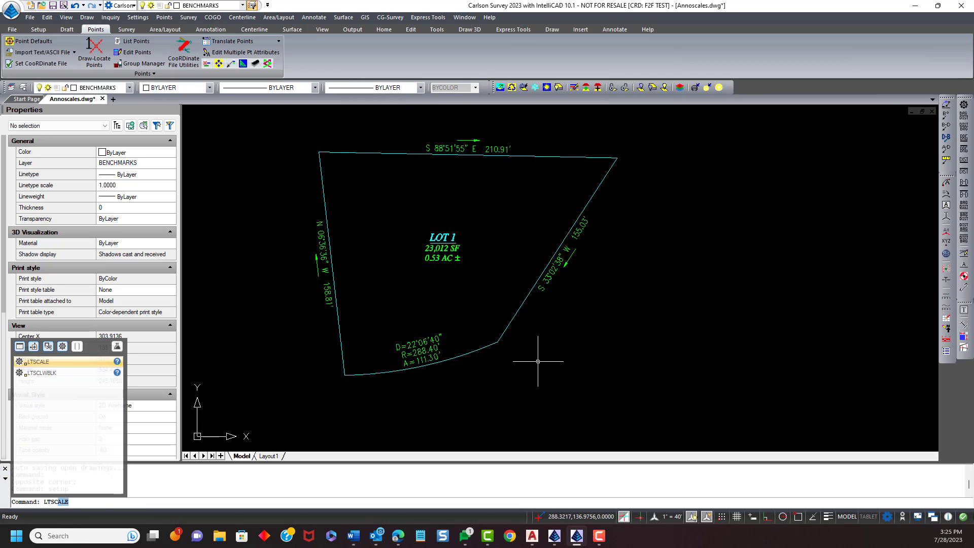
key(Return)
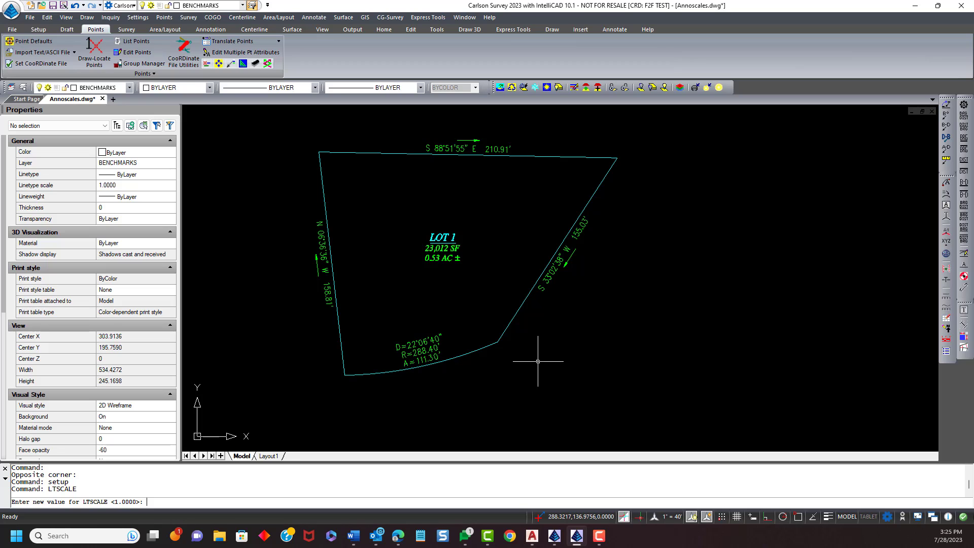
key(Escape)
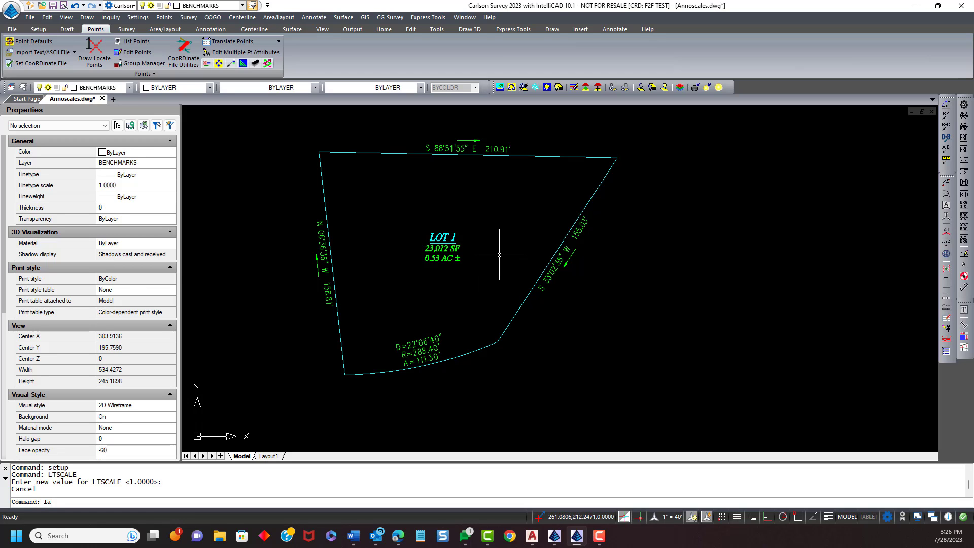
- Set the BNDRY layer's linetype to PHANTOM in the Layers explorer and close the explorer
text(la)
key(Return)
click(281, 178)
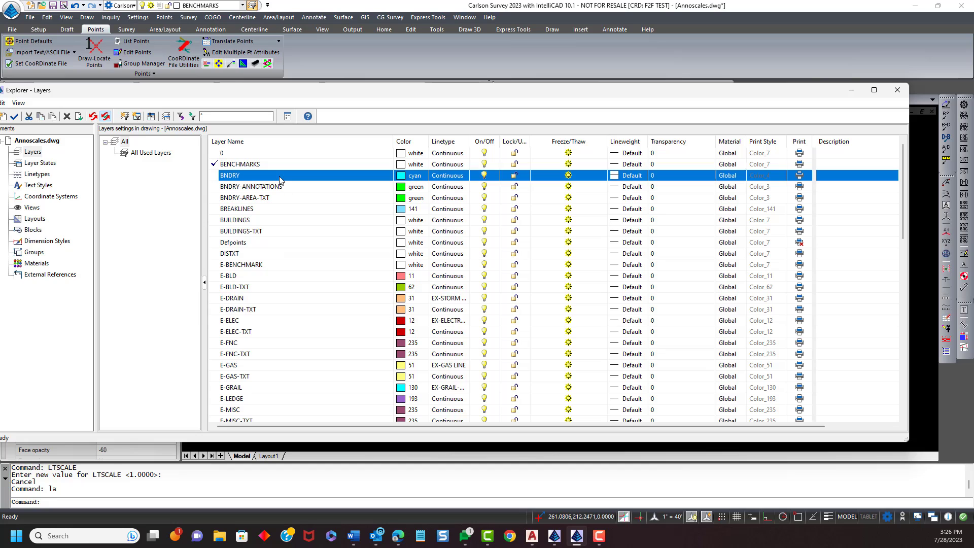
click(451, 176)
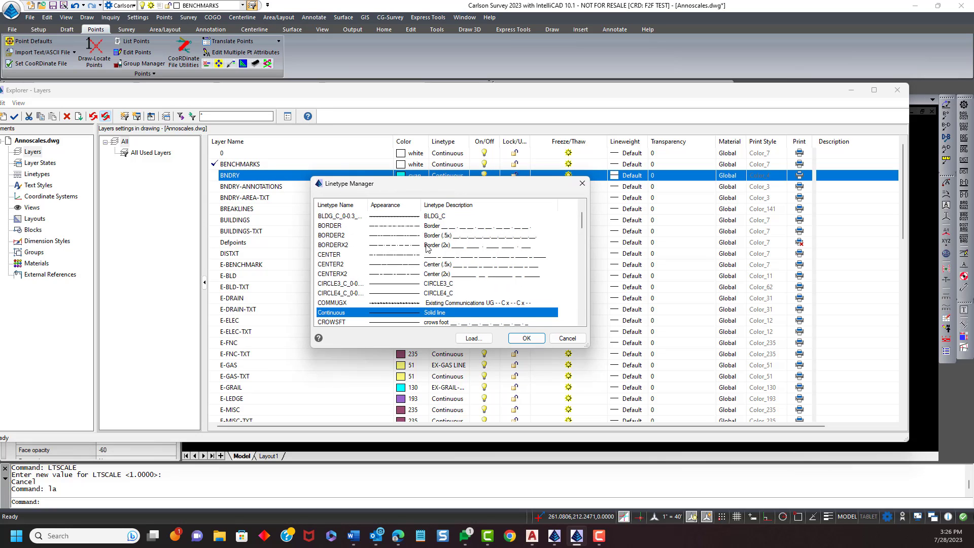
scroll(427, 249, down, 3)
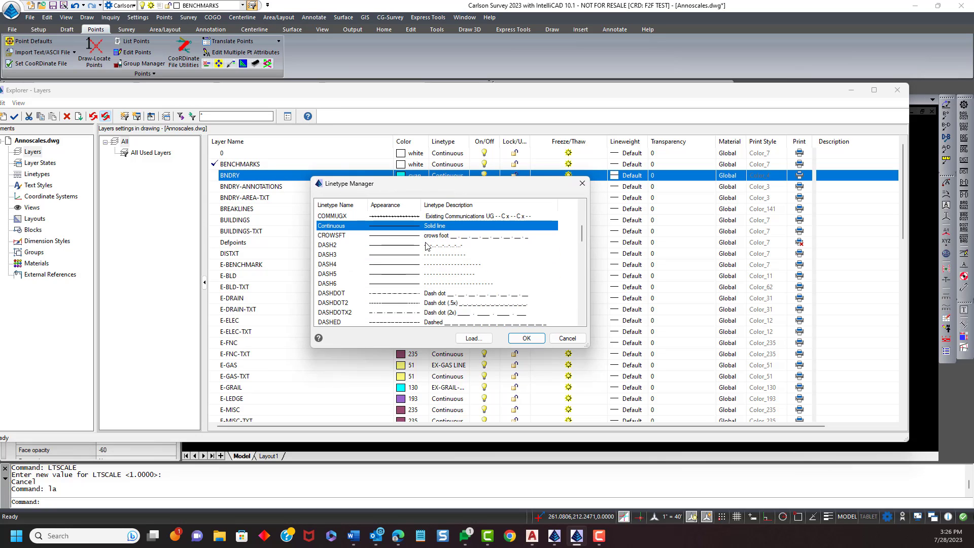
click(396, 276)
key(p)
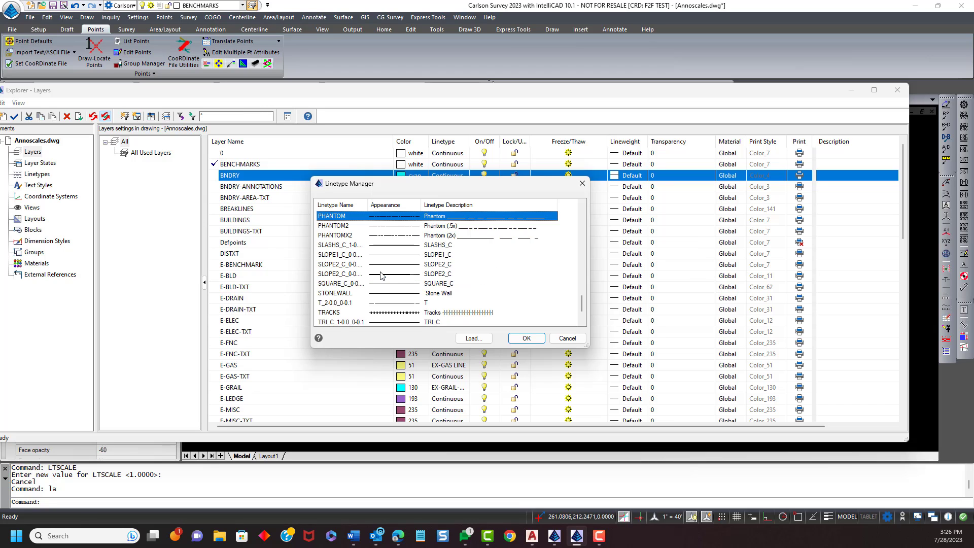
click(525, 337)
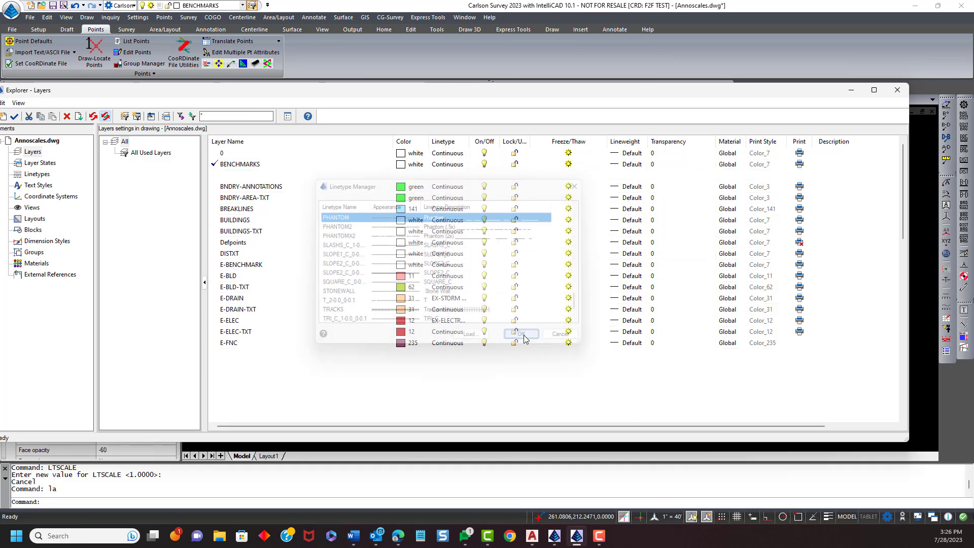
click(897, 90)
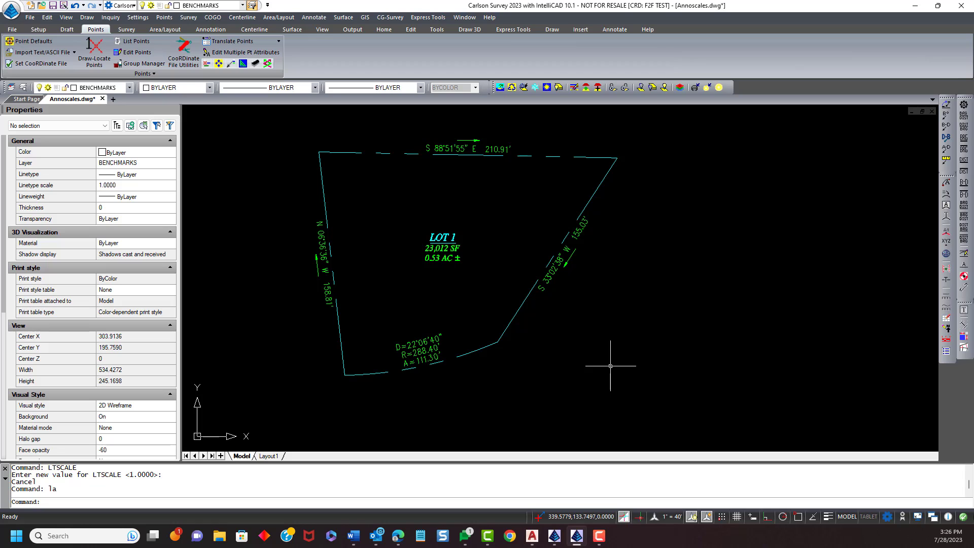
- Check the MSLTSCALE and PSLTSCALE system variables, keeping MSLTSCALE as is and cancelling PSLTSCALE
text(MSL)
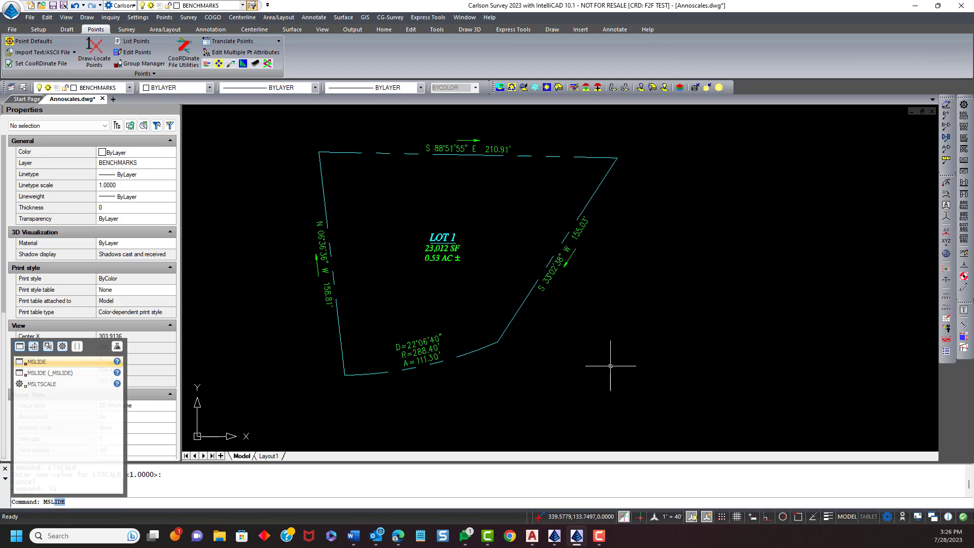
text(TSCALE)
key(Return)
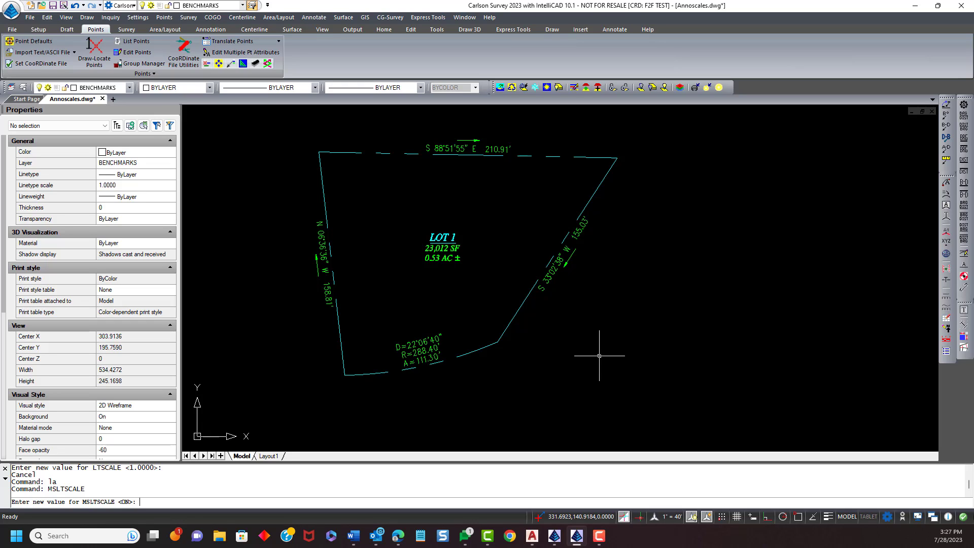
key(Return)
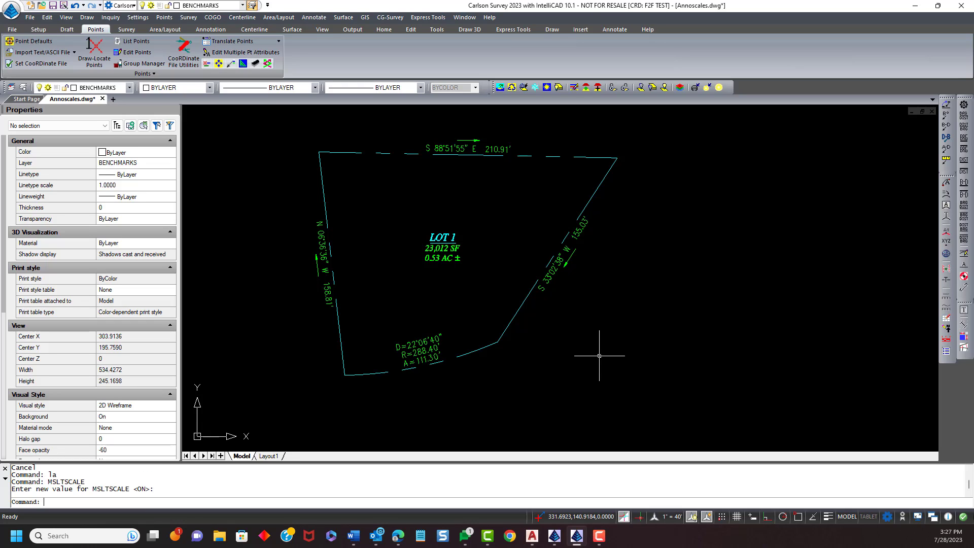
text(PSLTSCALE)
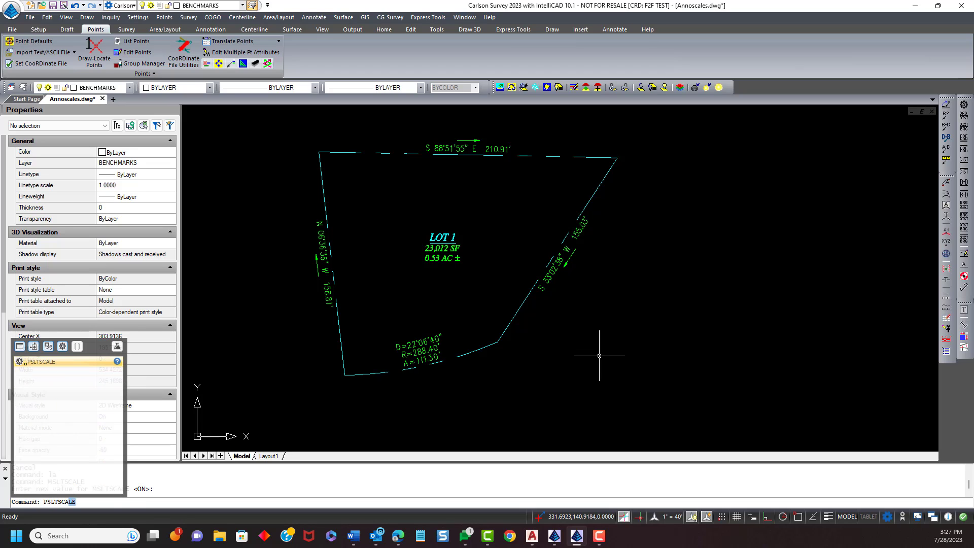
key(Return)
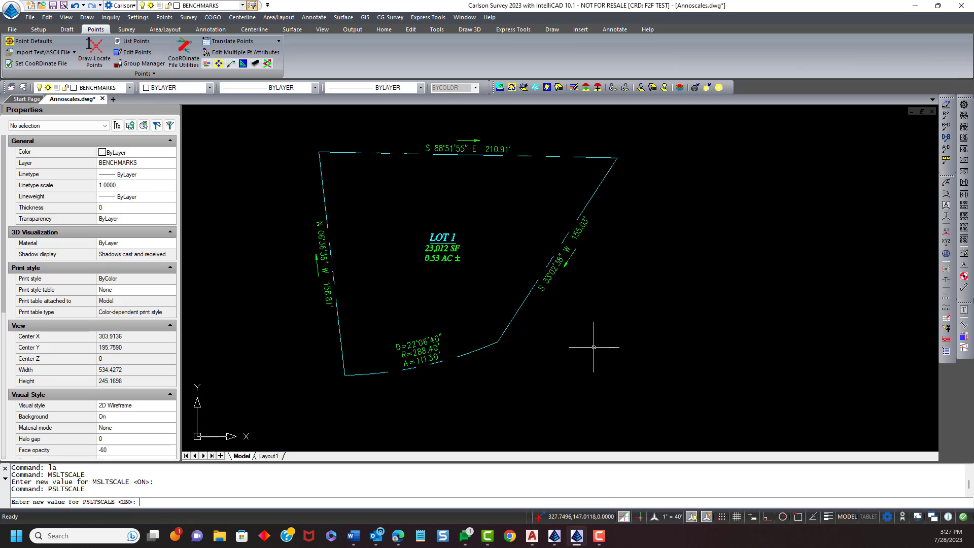
key(Escape)
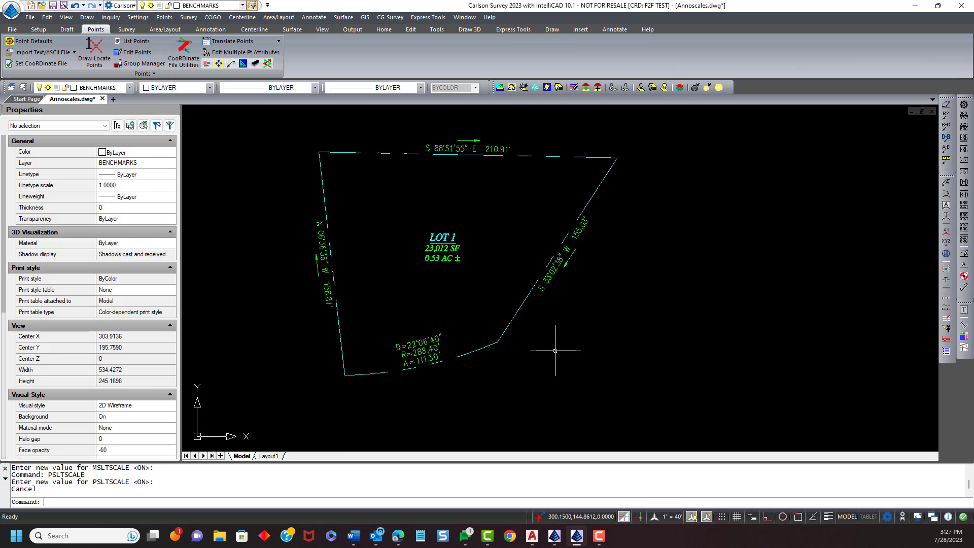
- Set the drawing scale to 1" = 20' via the annotation scale list and a horizontal scale of 20 in Drawing Setup
click(667, 518)
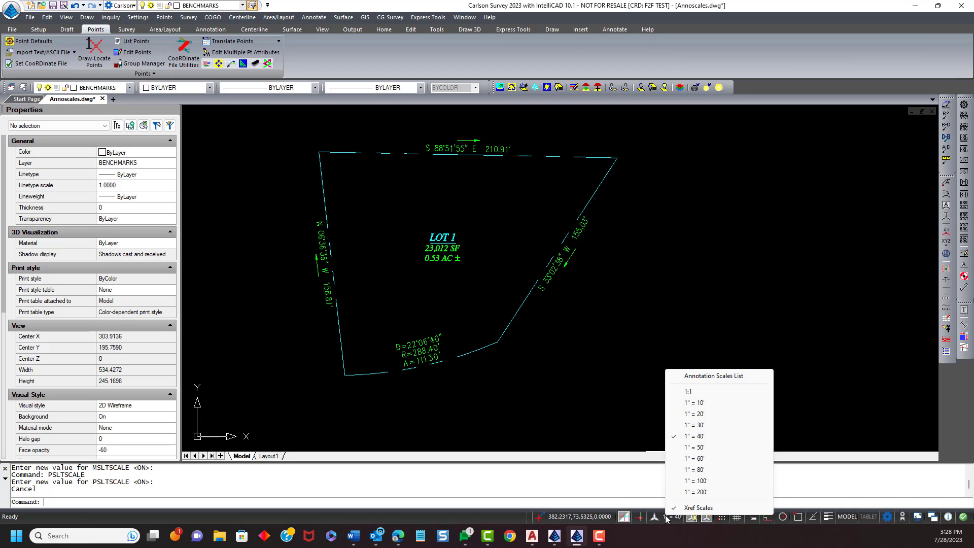
click(702, 415)
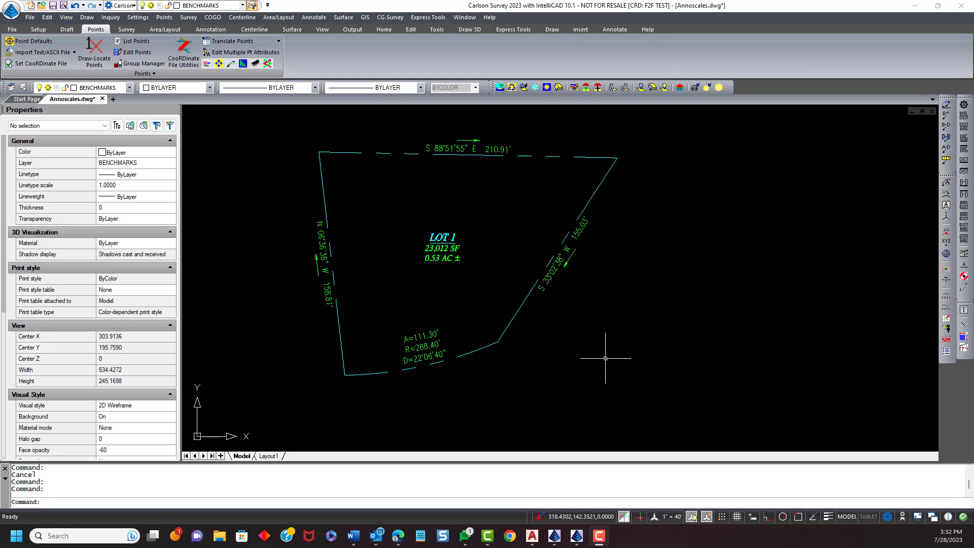
click(132, 19)
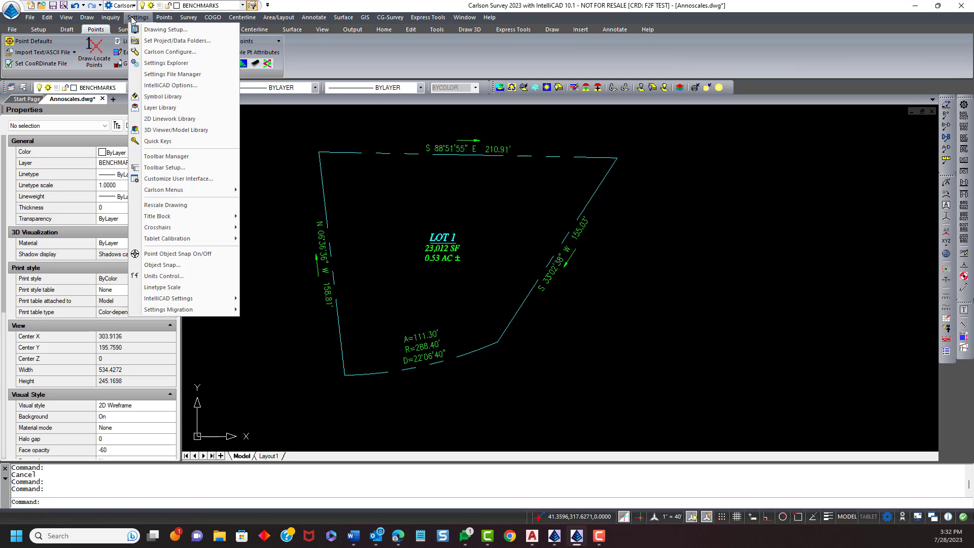
click(149, 29)
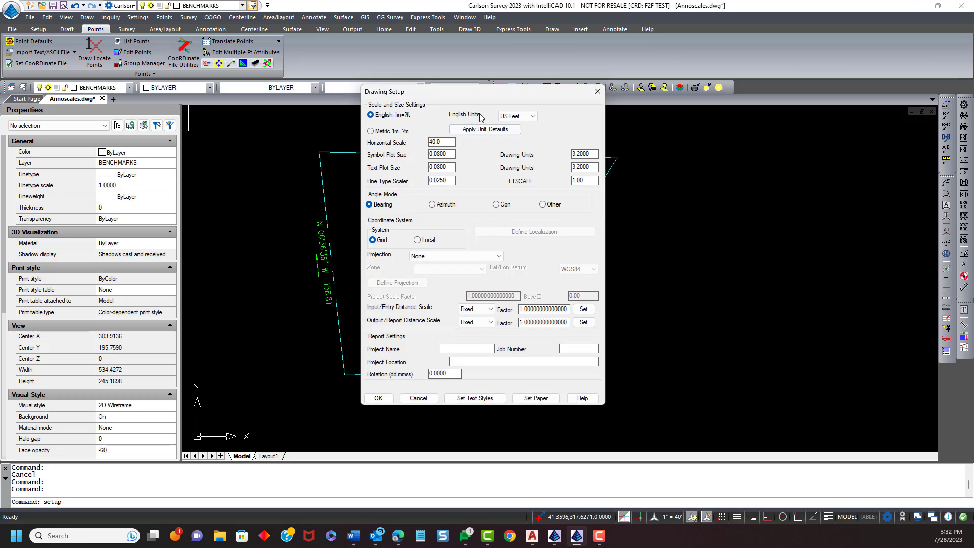
drag(495, 93, 660, 85)
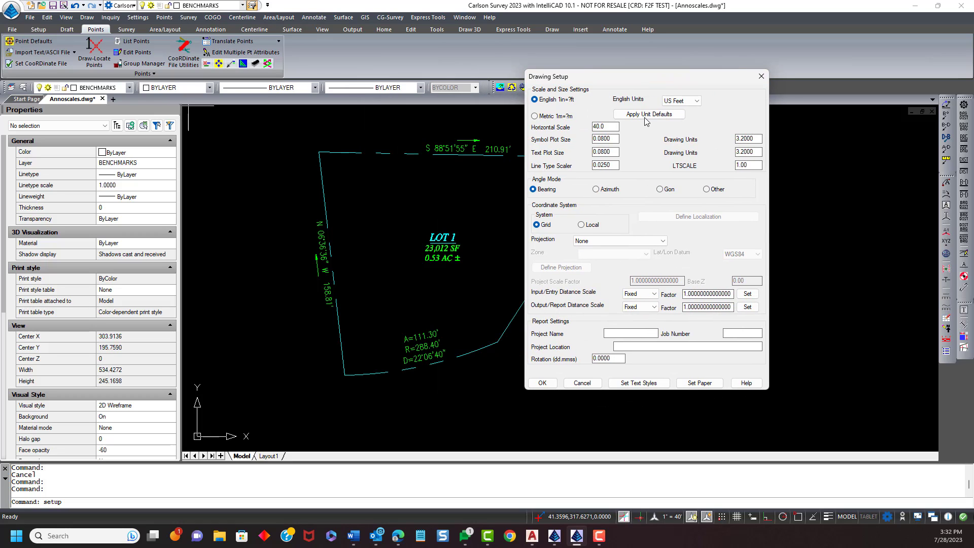
double_click(614, 127)
text(20)
click(546, 383)
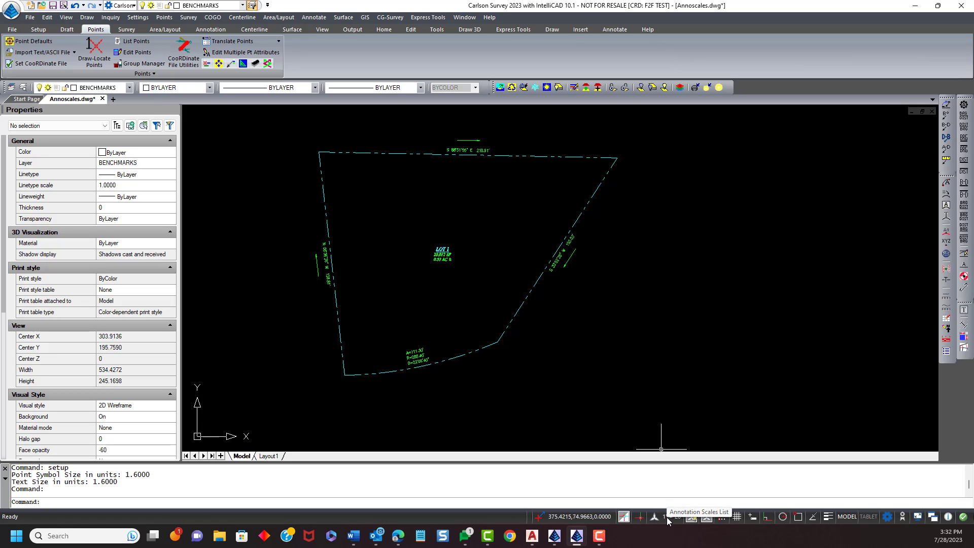
- Compare label sizes by switching the annotation scale to 1" = 40', 1" = 30' and 1" = 20'
click(667, 517)
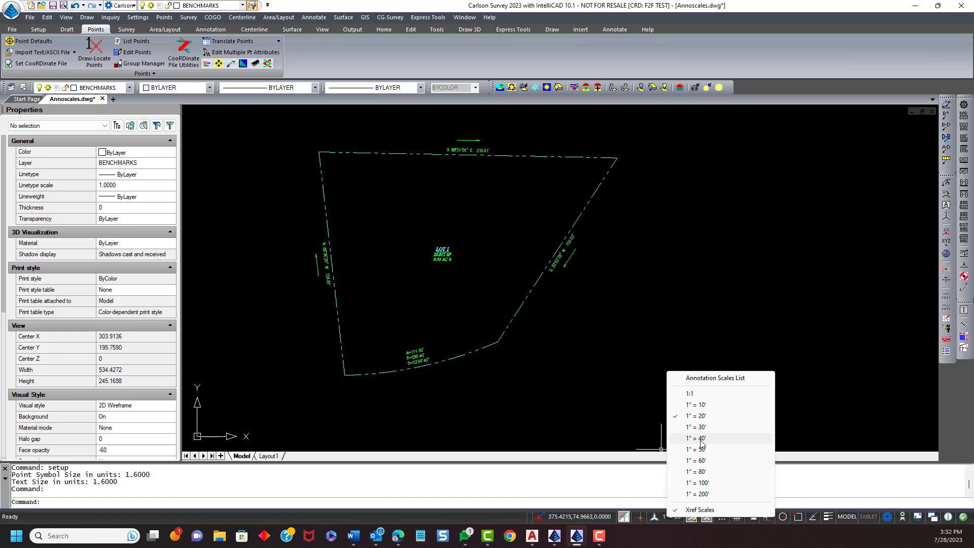
click(701, 440)
click(671, 516)
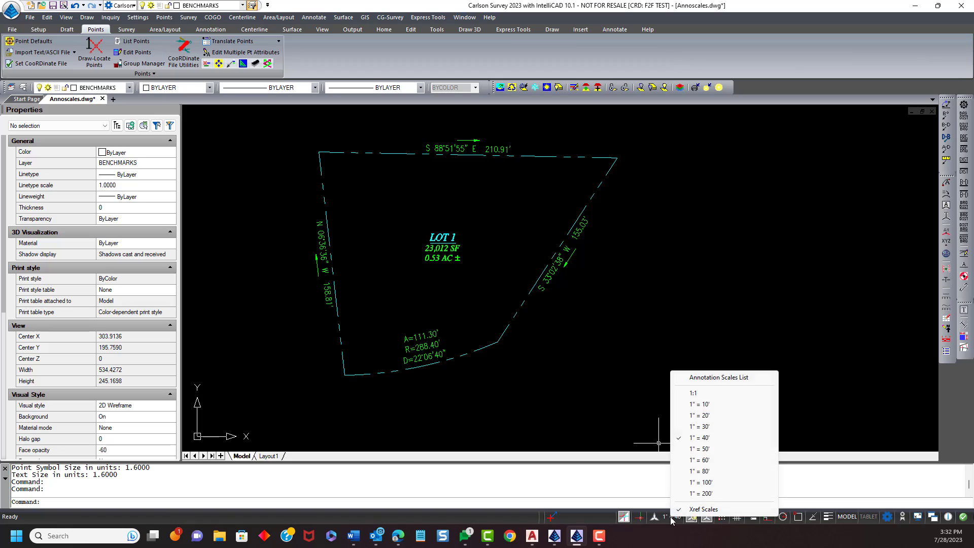
click(714, 427)
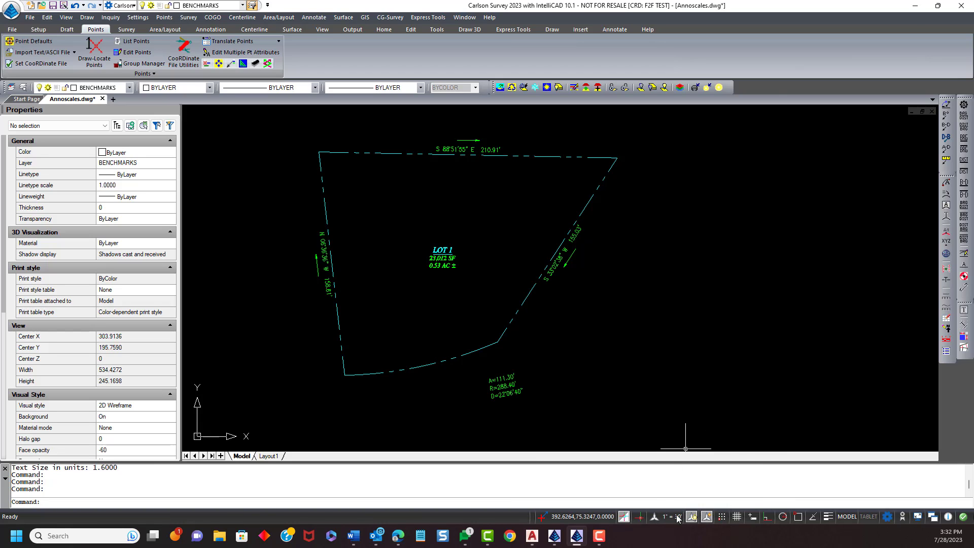
click(678, 517)
click(719, 417)
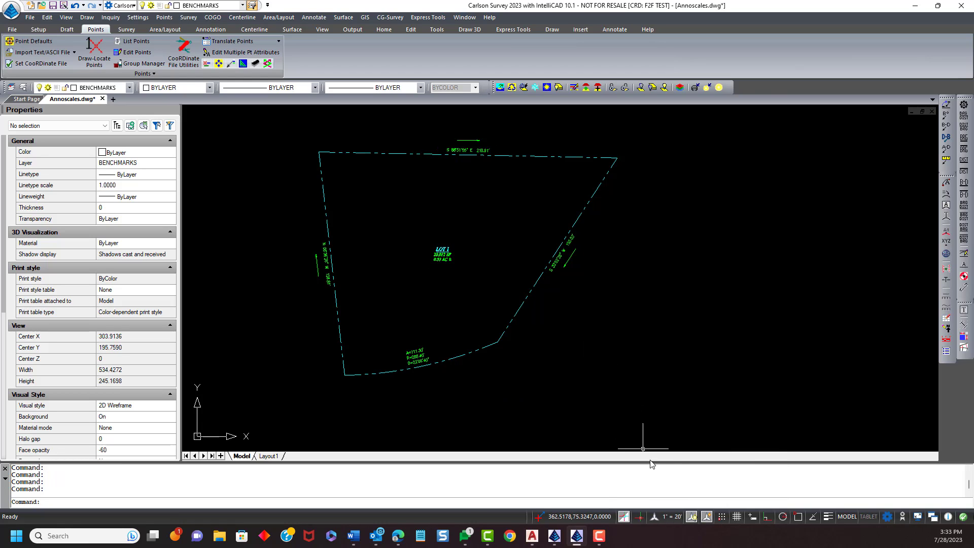
- Set the annotation scale to 1" = 40'
click(670, 516)
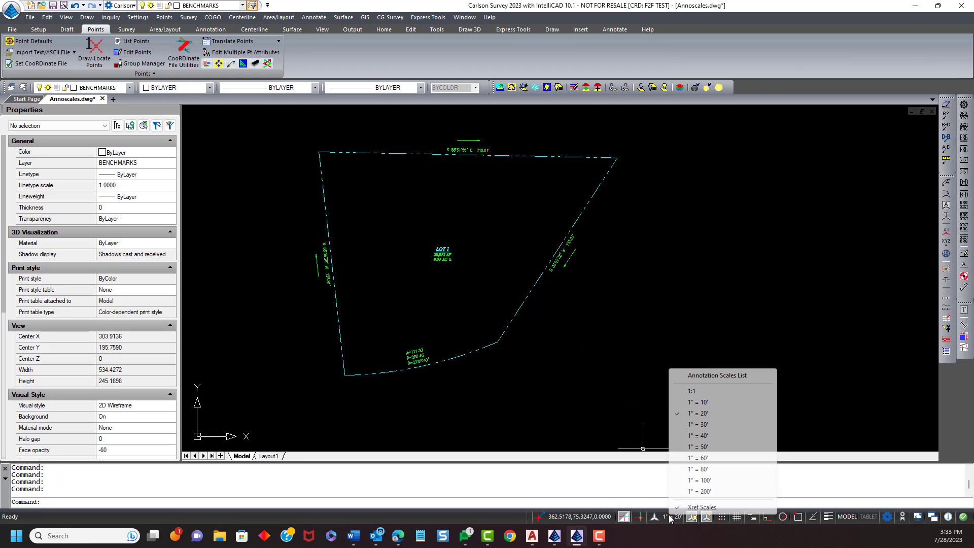
click(698, 437)
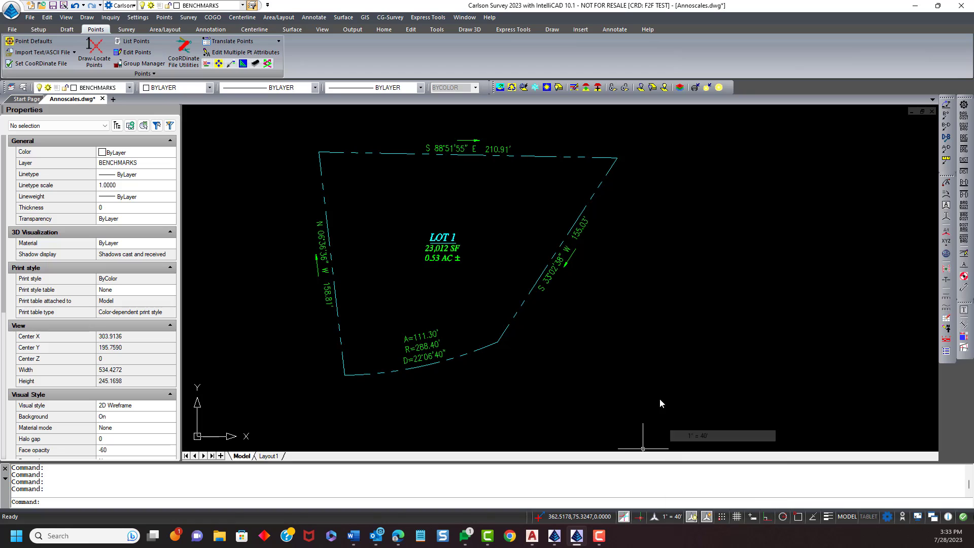
click(669, 518)
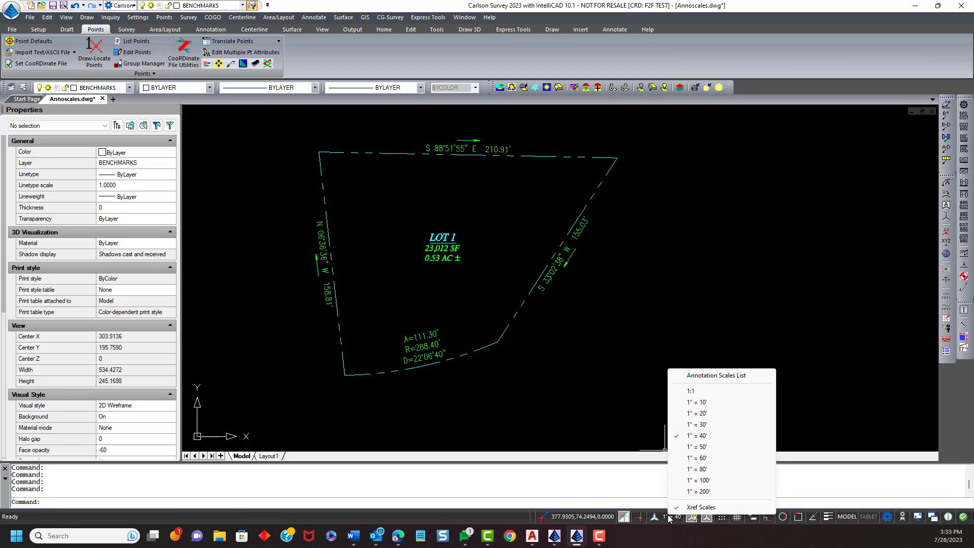
click(703, 436)
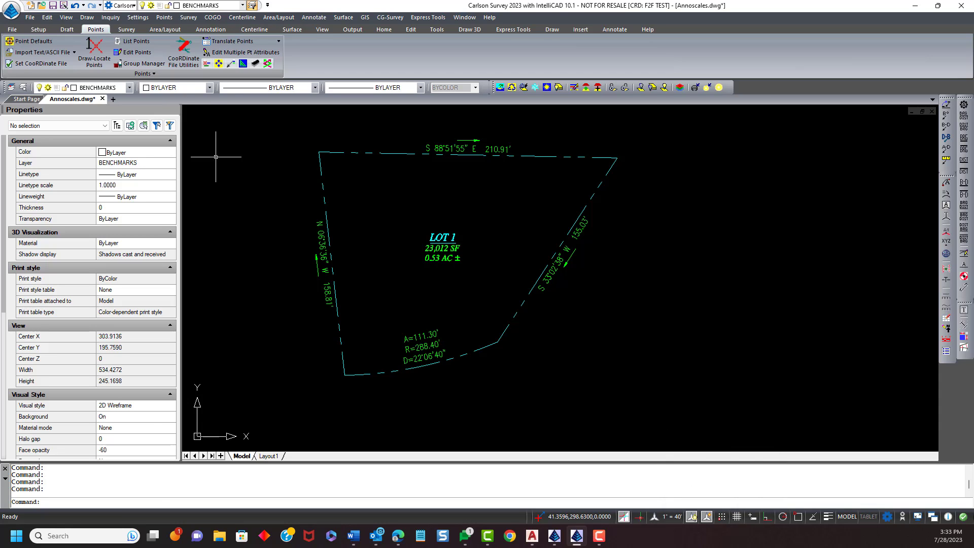
- Set the horizontal scale to 40 in Drawing Setup
click(138, 17)
click(147, 29)
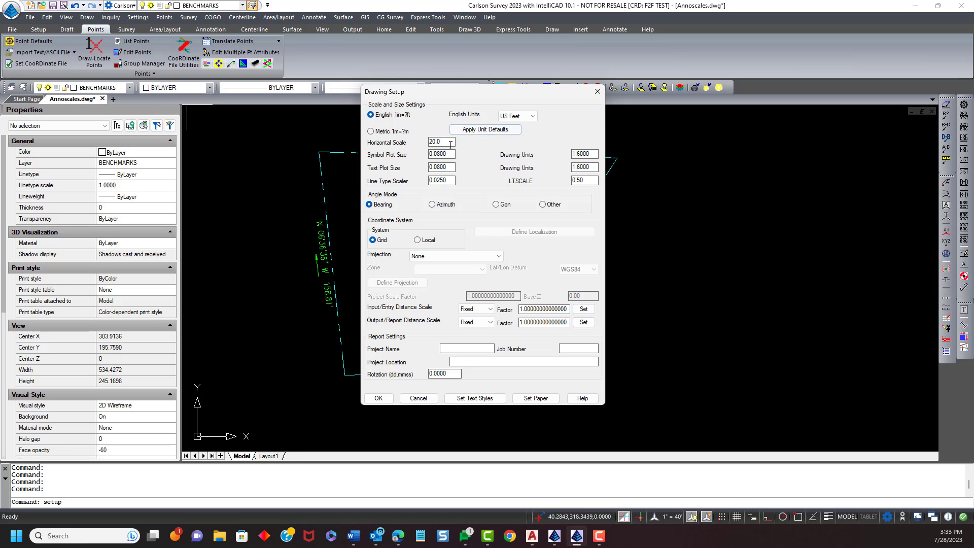
drag(447, 142, 388, 144)
text(40)
click(586, 181)
drag(486, 93, 582, 56)
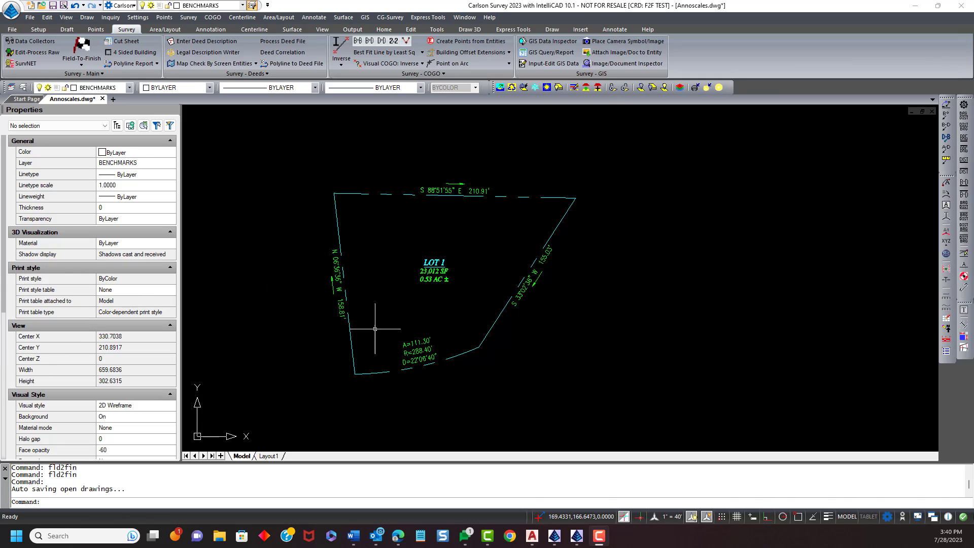
- Open the IPF code definition in the Monuments category of the Field-to-Finish code editor
click(72, 49)
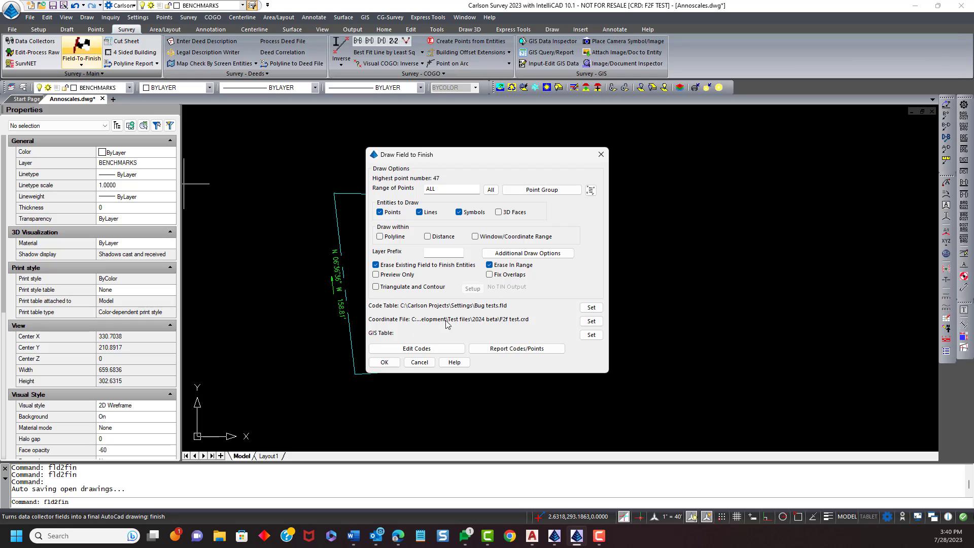
mouse_move(473, 157)
mouse_down()
mouse_move(470, 130)
mouse_move(510, 132)
mouse_up()
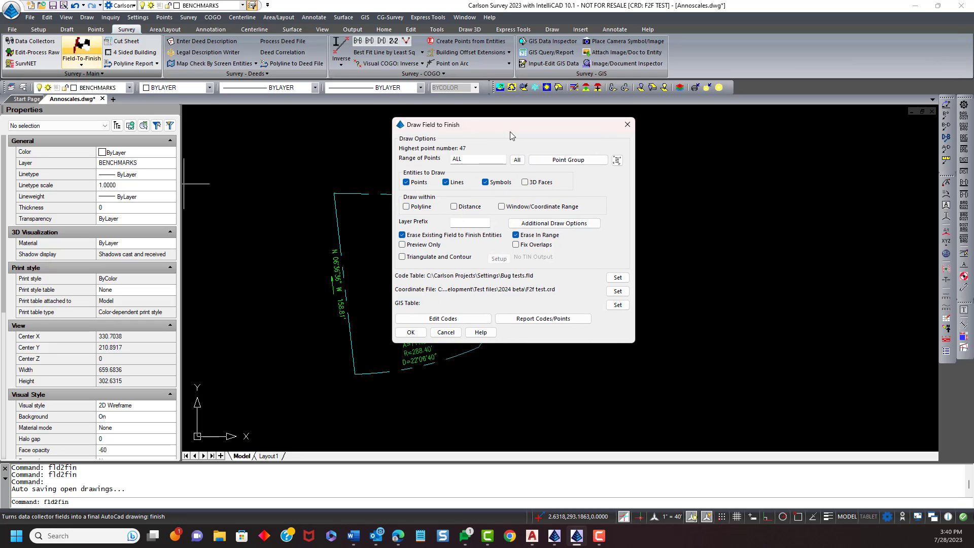
click(447, 319)
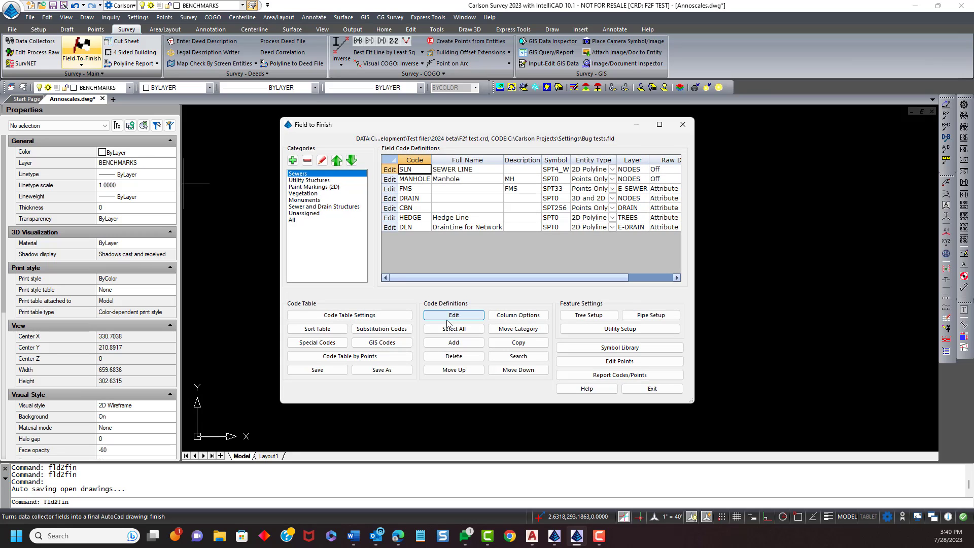
click(314, 201)
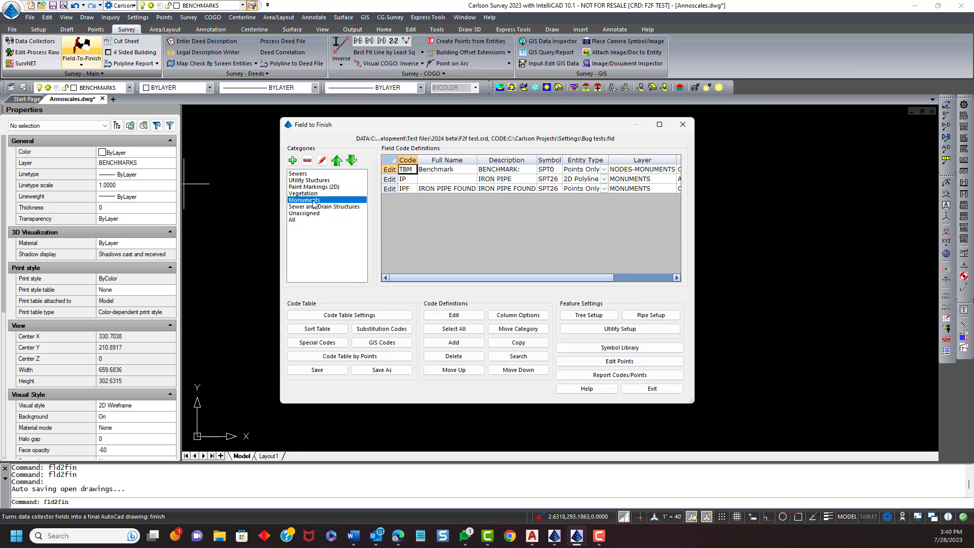
click(390, 189)
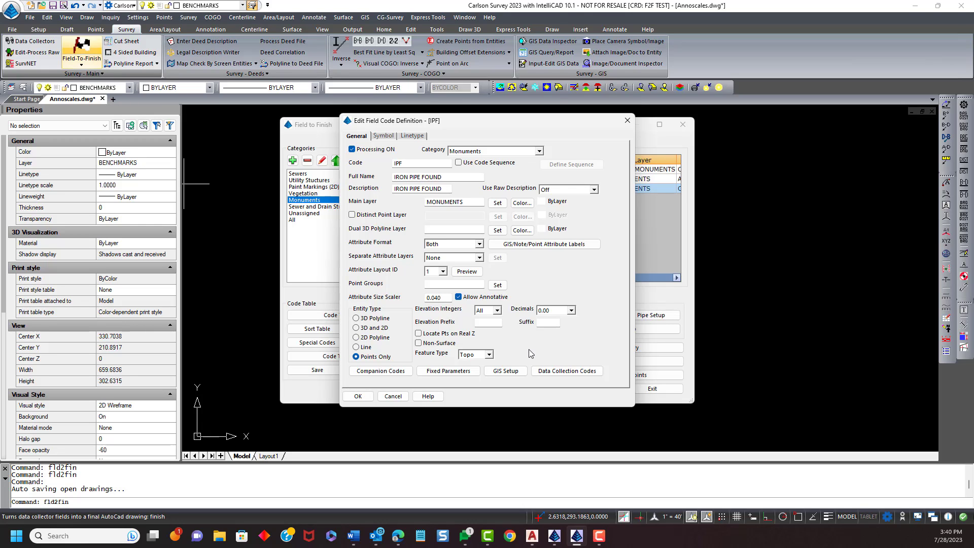
- Review the IPF code's Allow Annotative and symbol settings, then exit the code editor and save the code definitions
drag(516, 121, 621, 97)
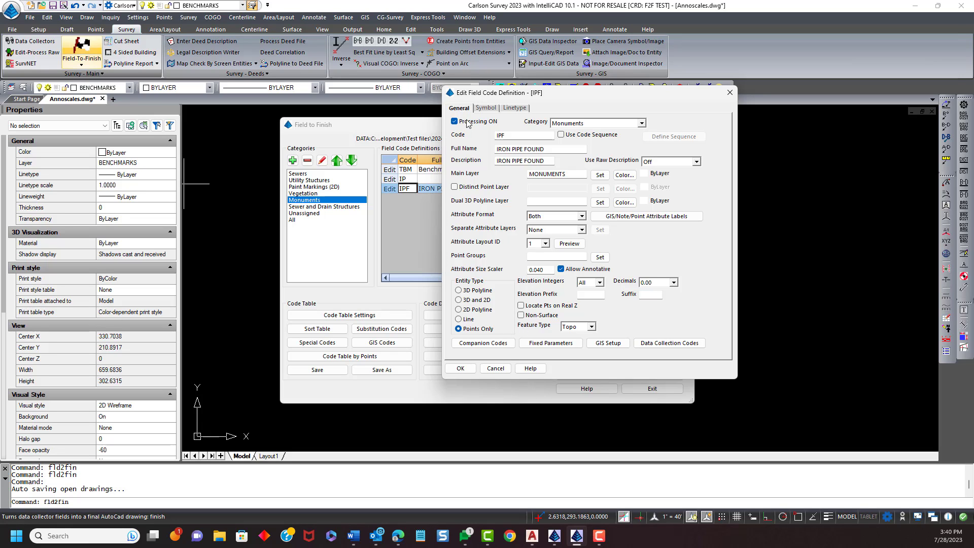
click(486, 108)
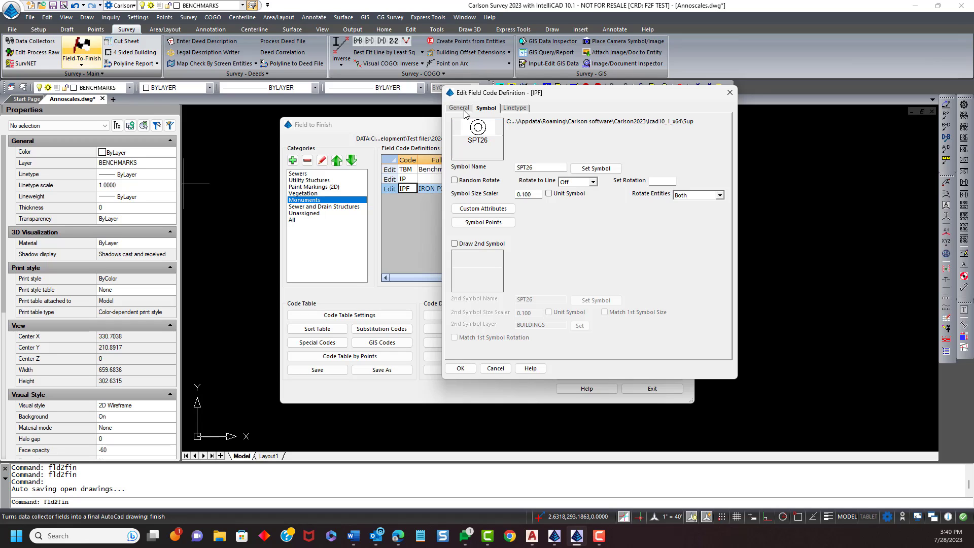
click(460, 369)
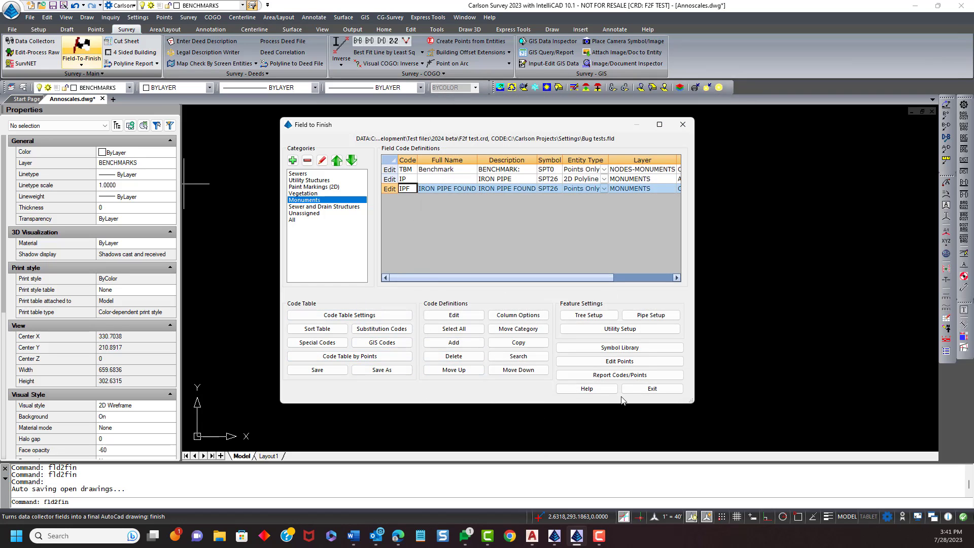
click(640, 389)
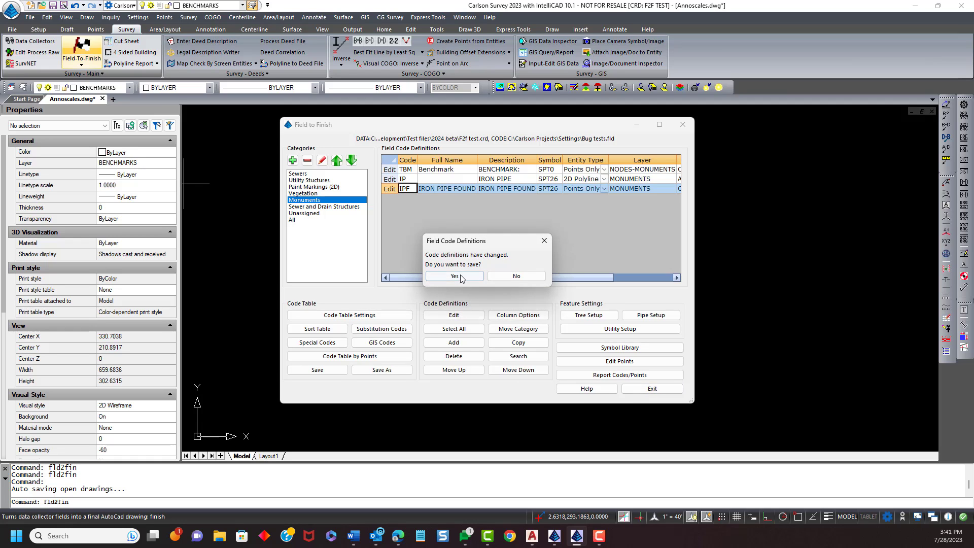
click(460, 278)
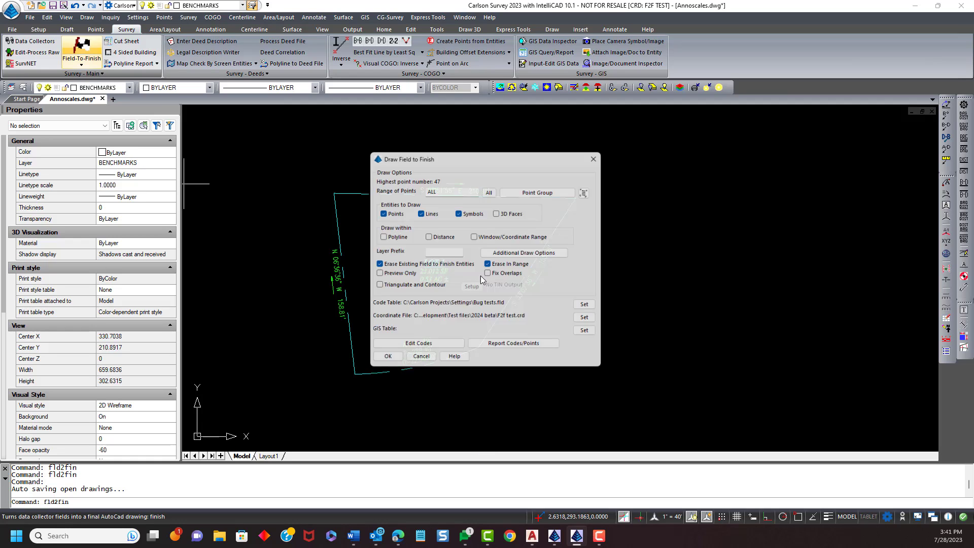
- Run Field-to-Finish for all points, drawing points, lines and symbols
mouse_move(475, 159)
mouse_down()
mouse_move(604, 153)
mouse_move(744, 112)
mouse_up()
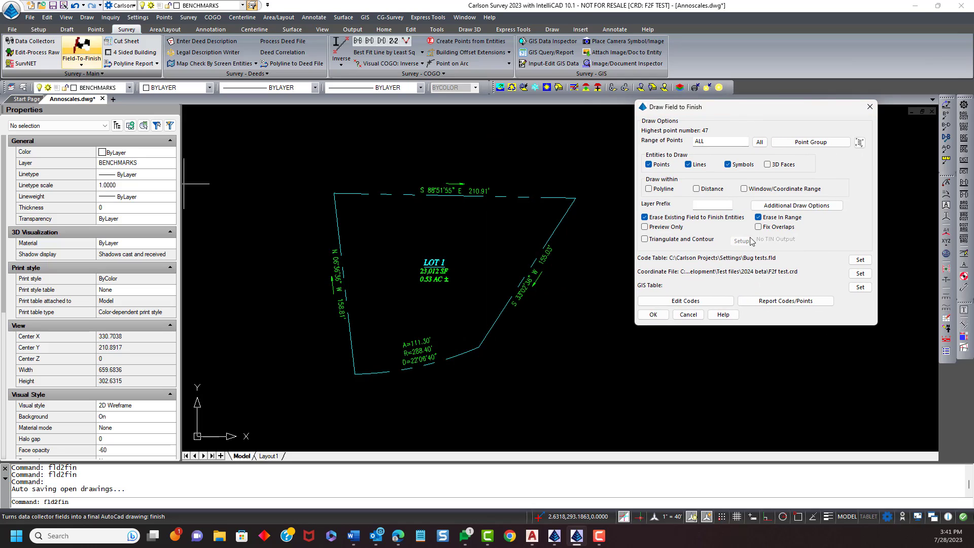
click(652, 315)
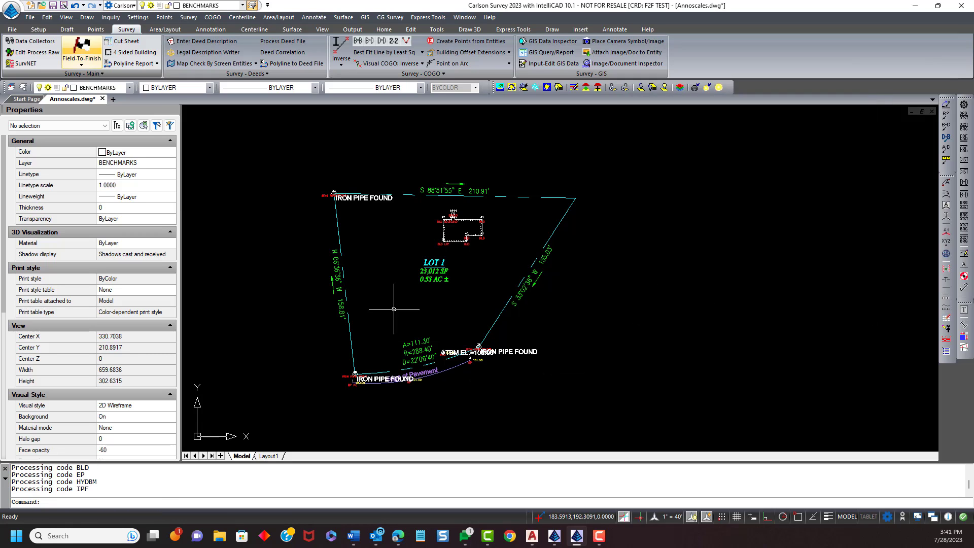
scroll(372, 203, up, 2)
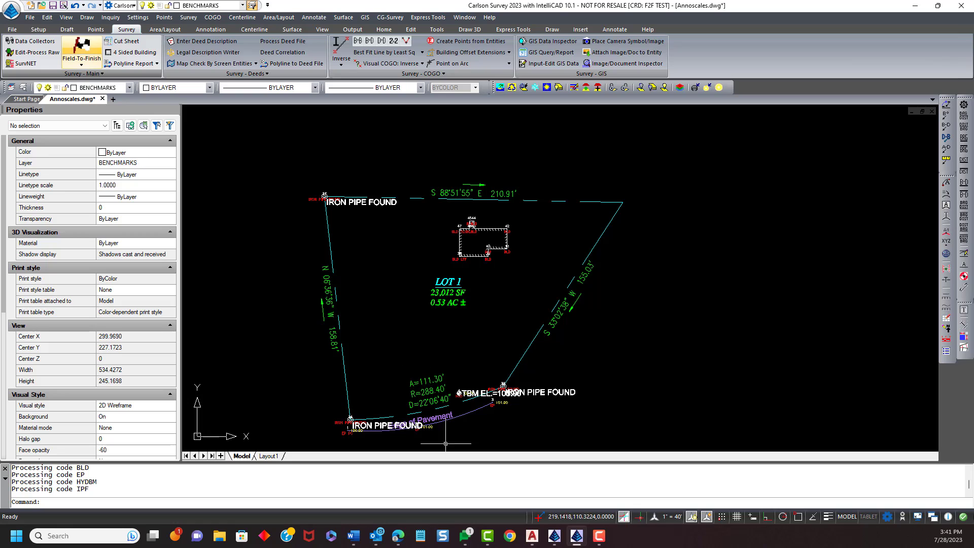
- Zoom and pan around the lot to inspect the point, text and line labels created by Field-to-Finish
scroll(446, 437, up, 8)
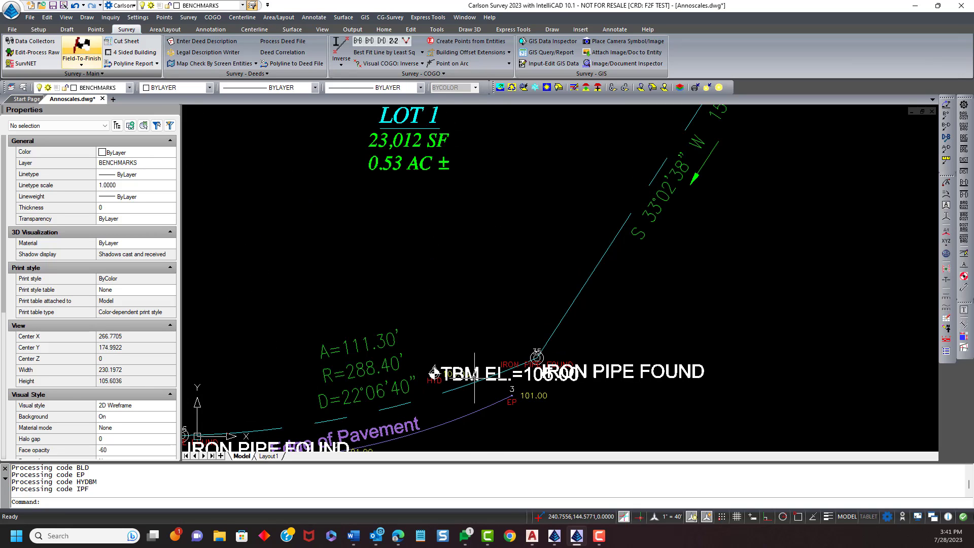
scroll(474, 378, down, 8)
scroll(403, 407, up, 4)
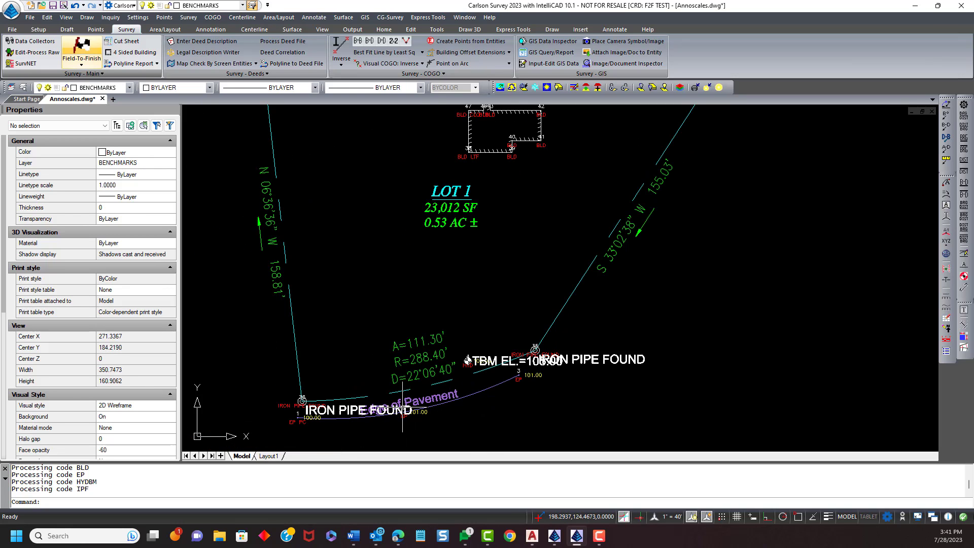
scroll(364, 408, down, 4)
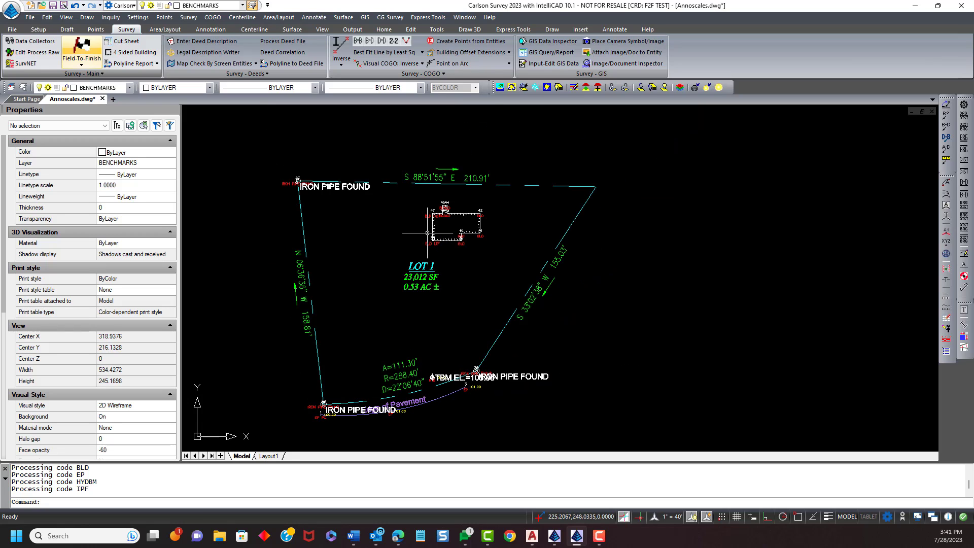
scroll(428, 233, up, 4)
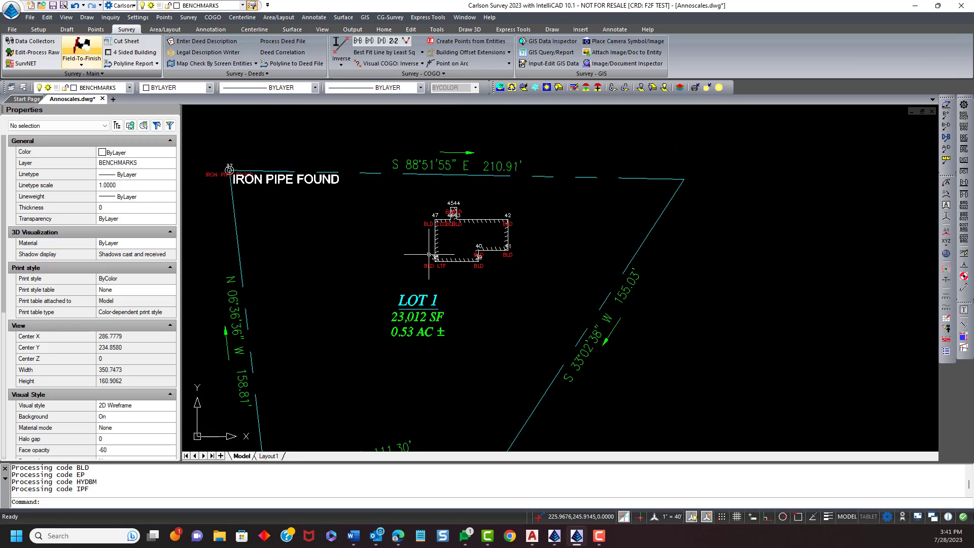
scroll(429, 256, down, 4)
mouse_move(395, 350)
middle_down()
mouse_move(430, 344)
mouse_move(462, 318)
middle_up()
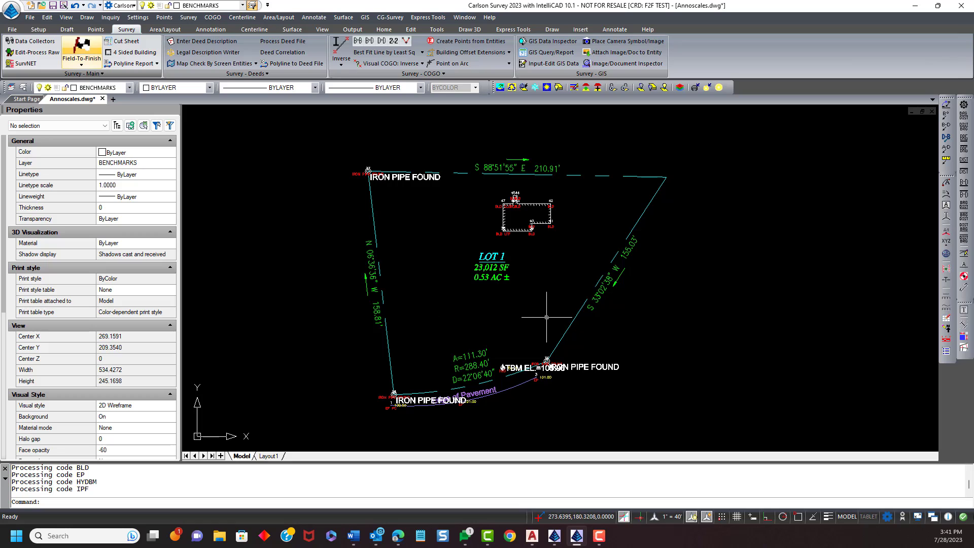
middle_drag(602, 354, 553, 313)
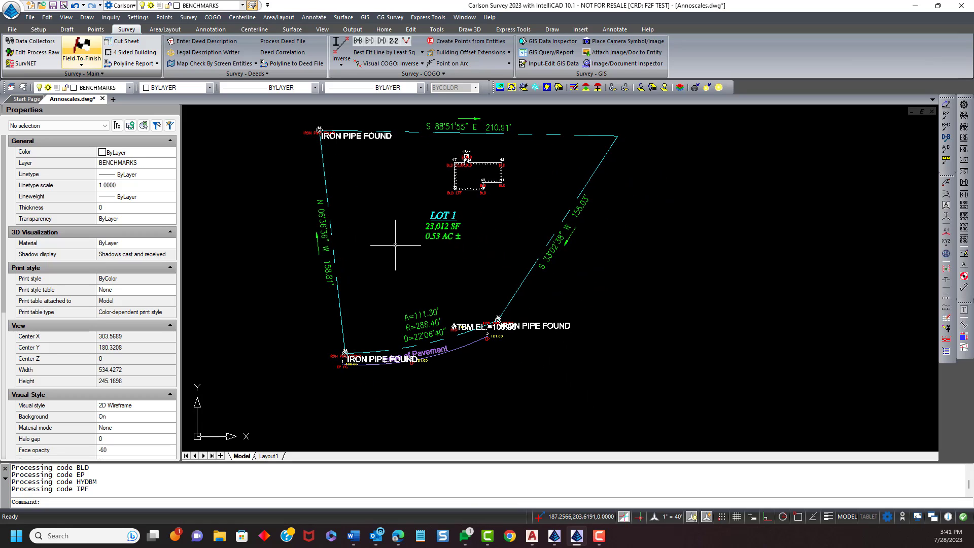
middle_drag(395, 245, 350, 268)
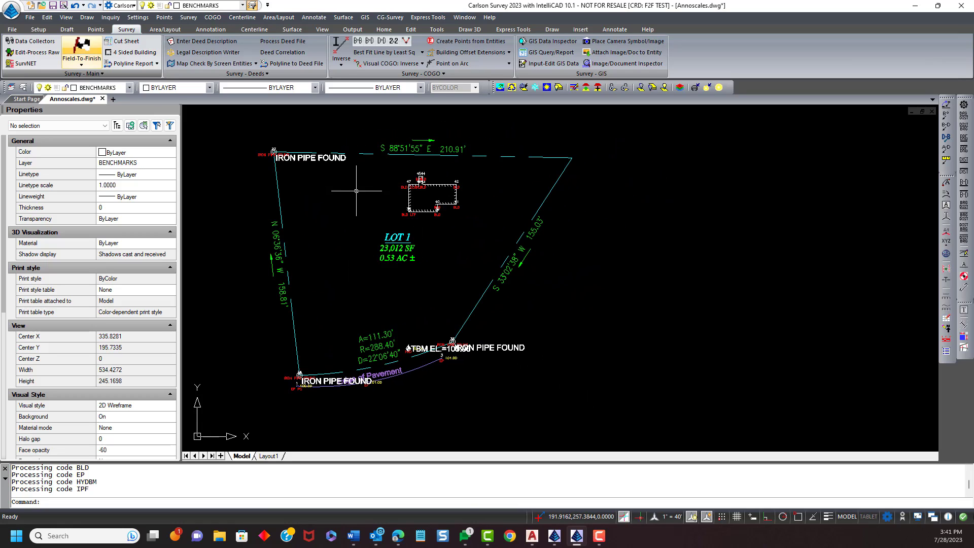
- Change the horizontal scale to 20 in Drawing Setup and apply it
click(143, 19)
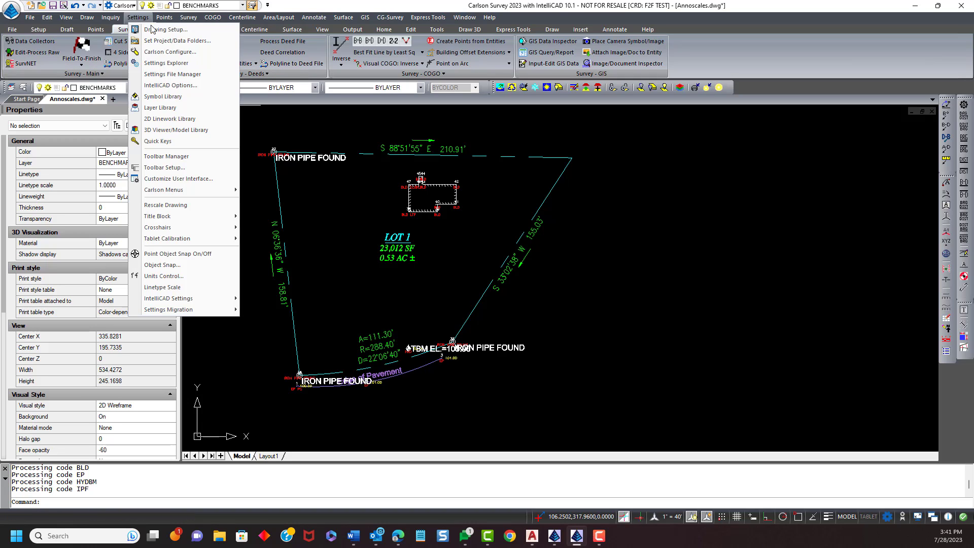
click(152, 29)
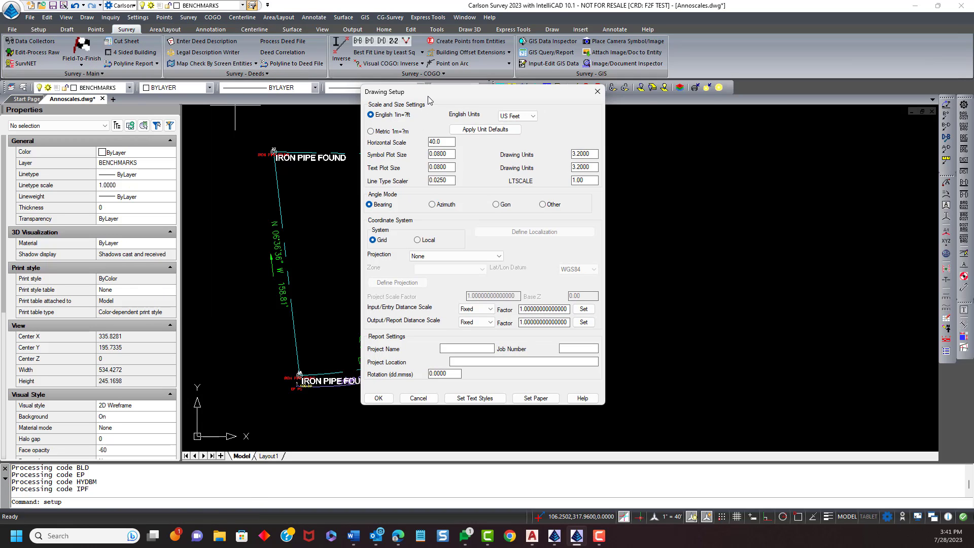
drag(427, 96, 590, 93)
double_click(607, 139)
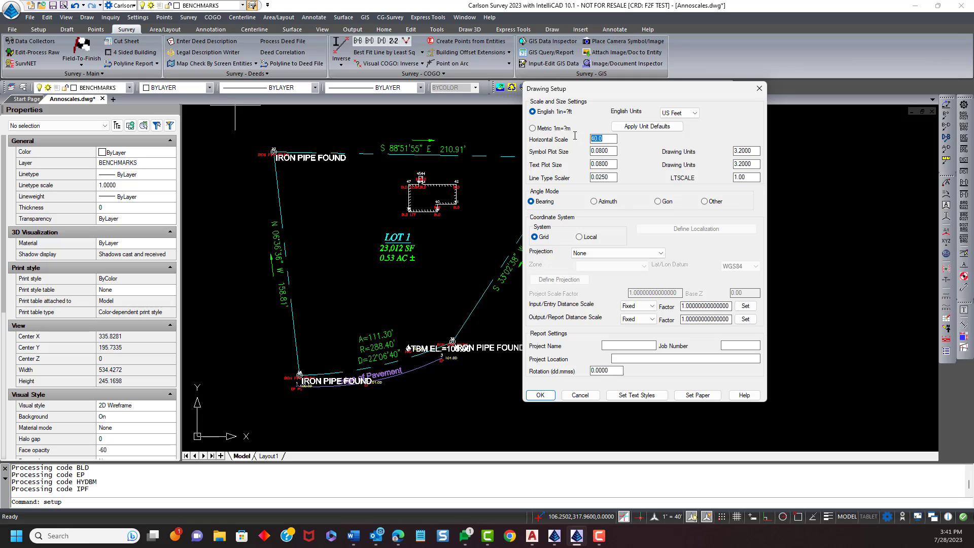
drag(645, 92, 746, 78)
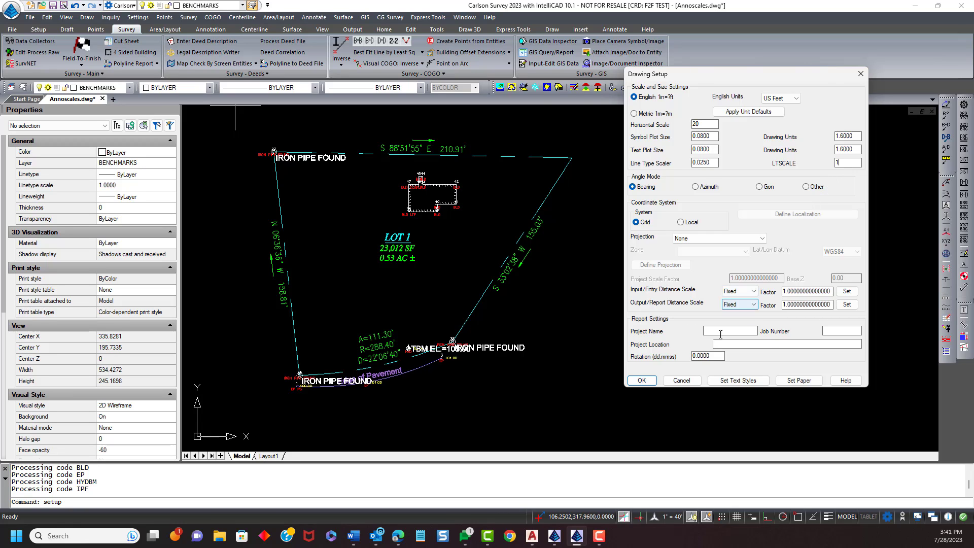
click(648, 382)
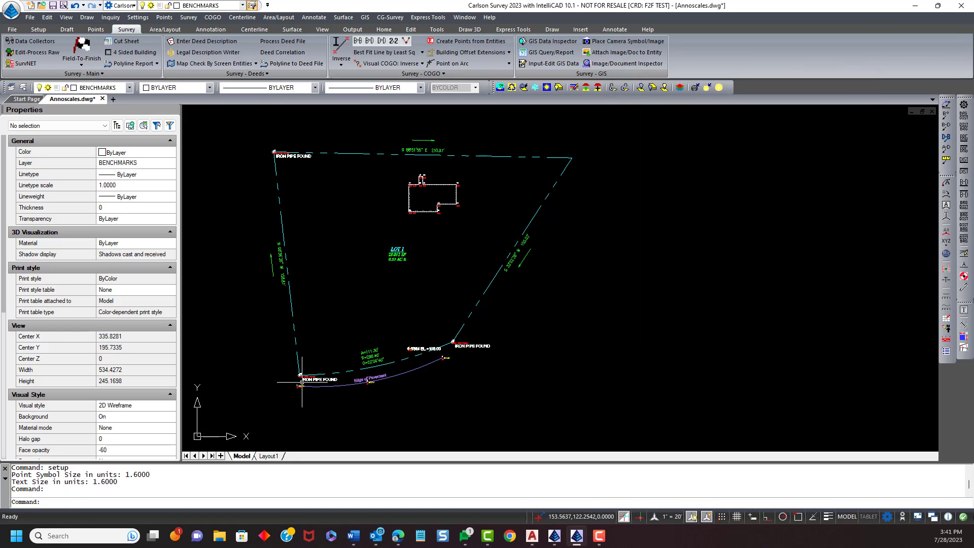
- Zoom and pan across the drawing to inspect label and symbol sizes at the 20 scale
scroll(284, 381, up, 3)
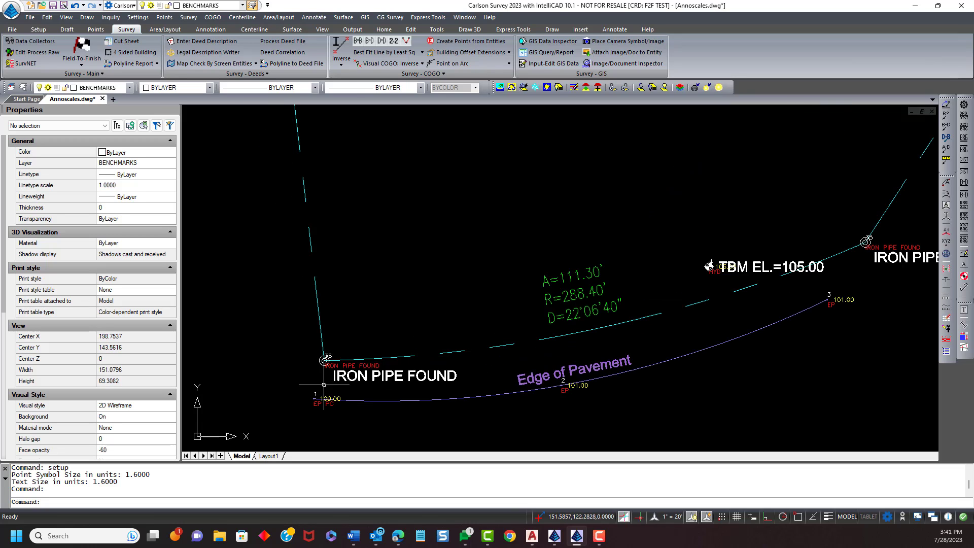
scroll(325, 390, up, 5)
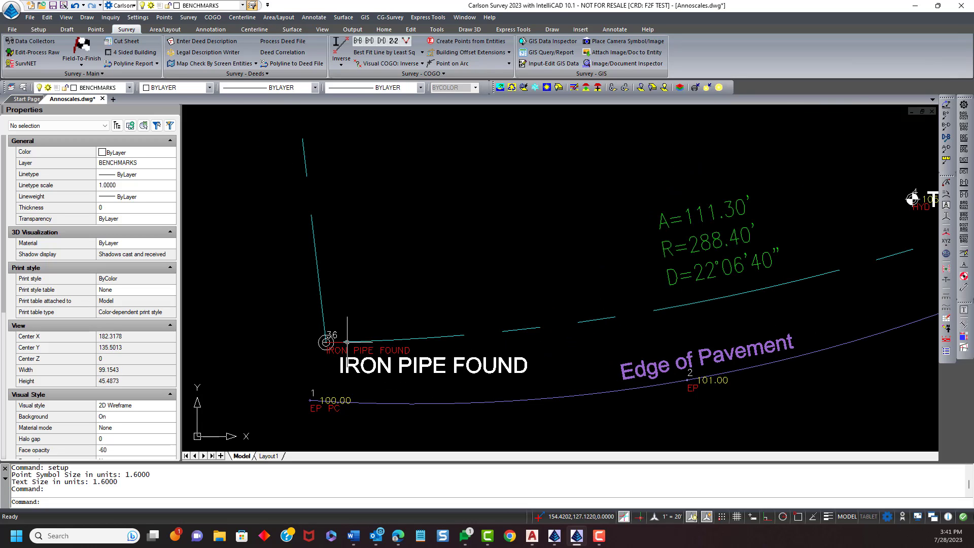
scroll(347, 342, down, 6)
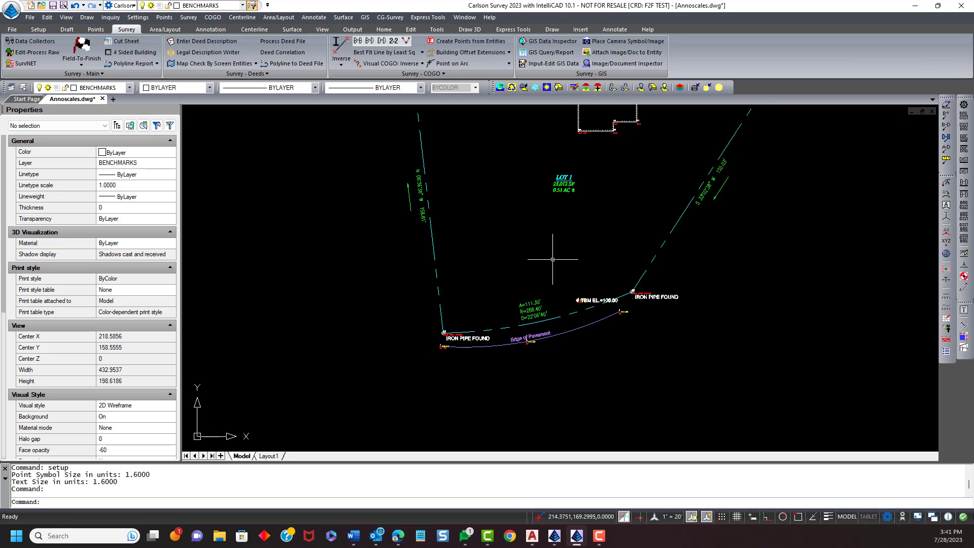
middle_drag(553, 259, 477, 315)
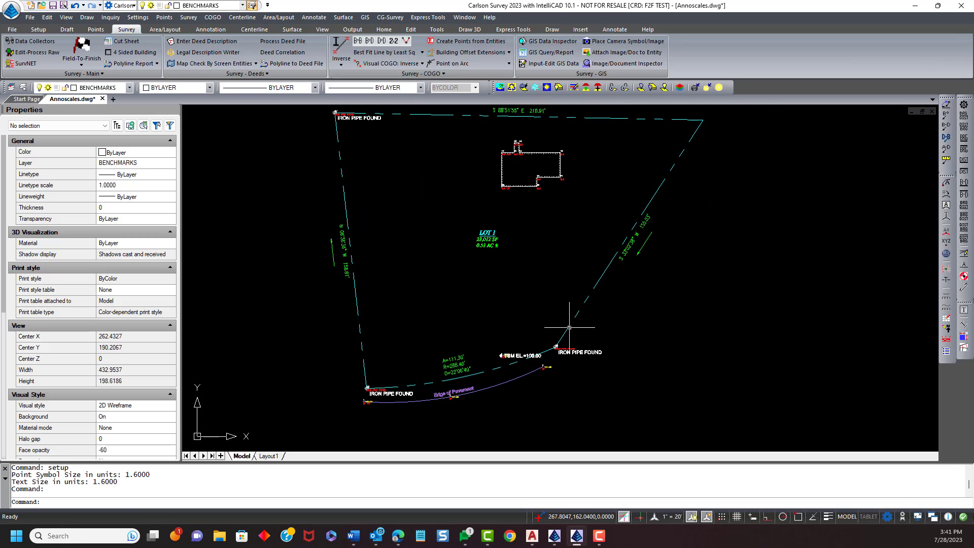
scroll(553, 380, up, 8)
middle_drag(568, 393, 433, 348)
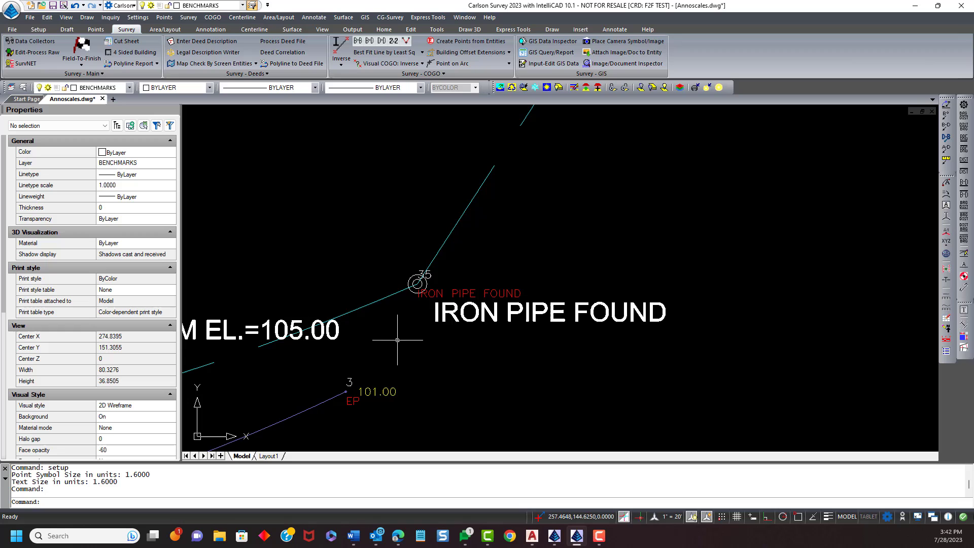
- Set the horizontal scale back to 40 in Drawing Setup and apply it
click(148, 21)
click(152, 29)
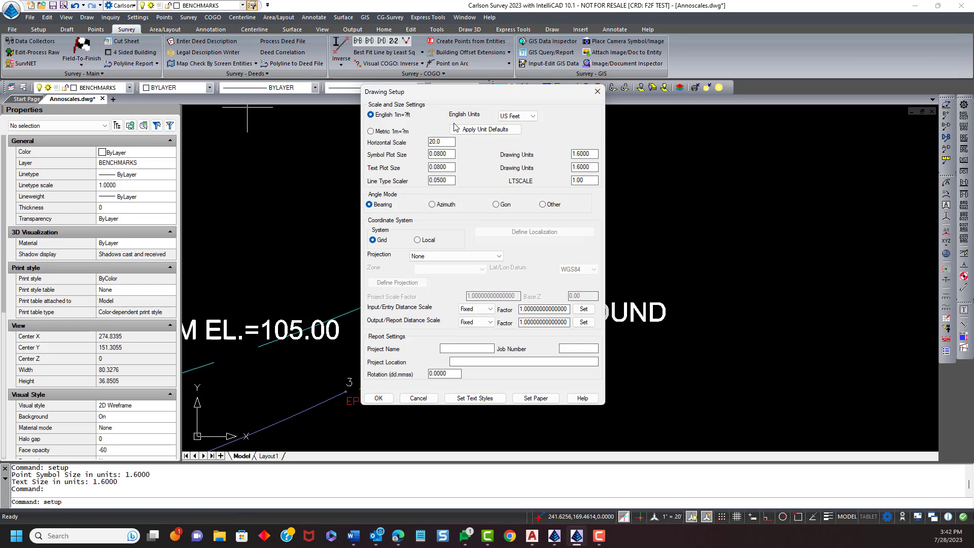
drag(465, 93, 789, 83)
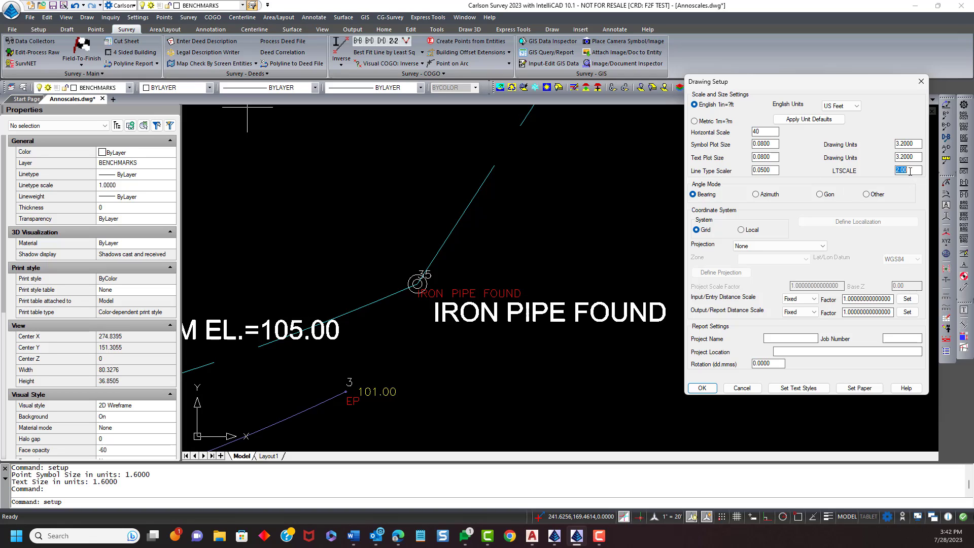
click(702, 388)
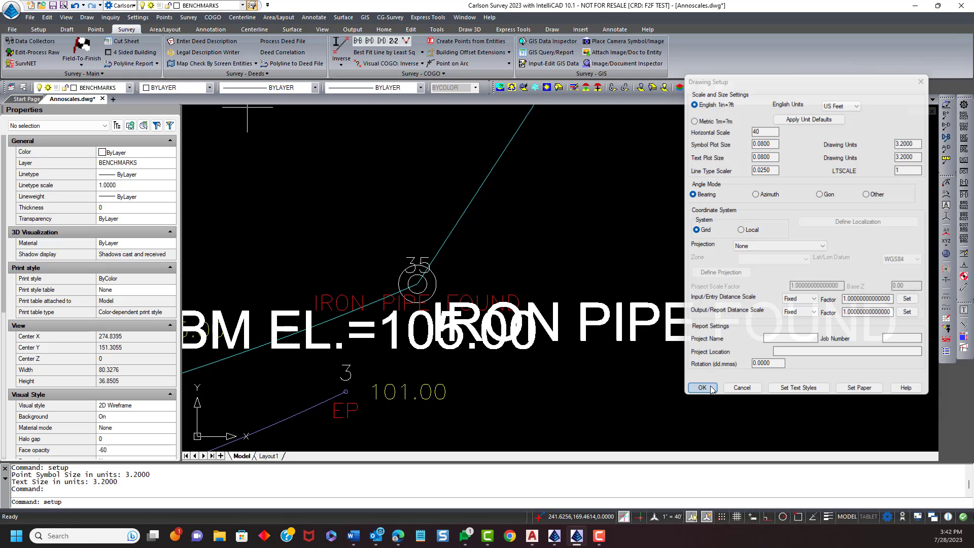
- Zoom and pan around the lower lot corners to inspect labels at the 40 scale
scroll(513, 338, down, 8)
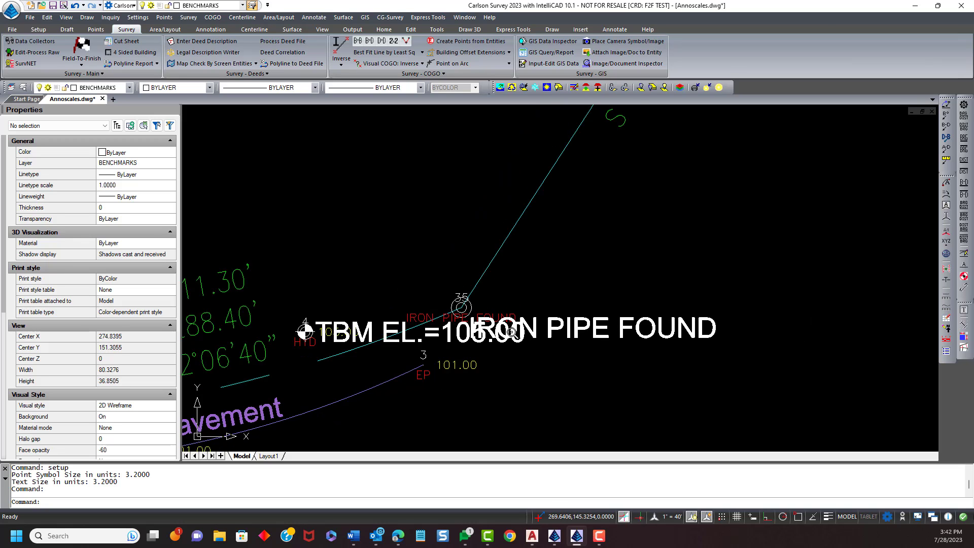
middle_drag(509, 286, 509, 286)
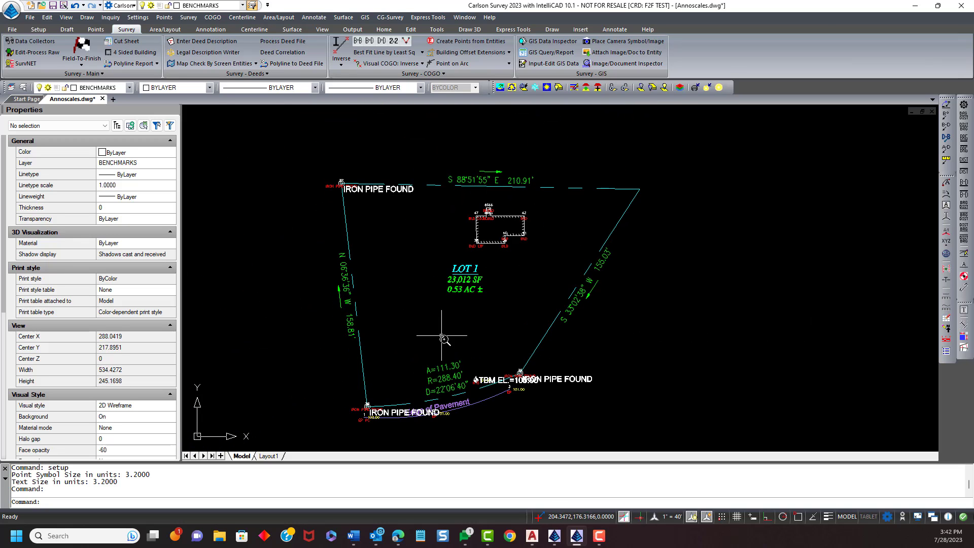
scroll(444, 335, up, 1)
middle_drag(458, 321, 473, 280)
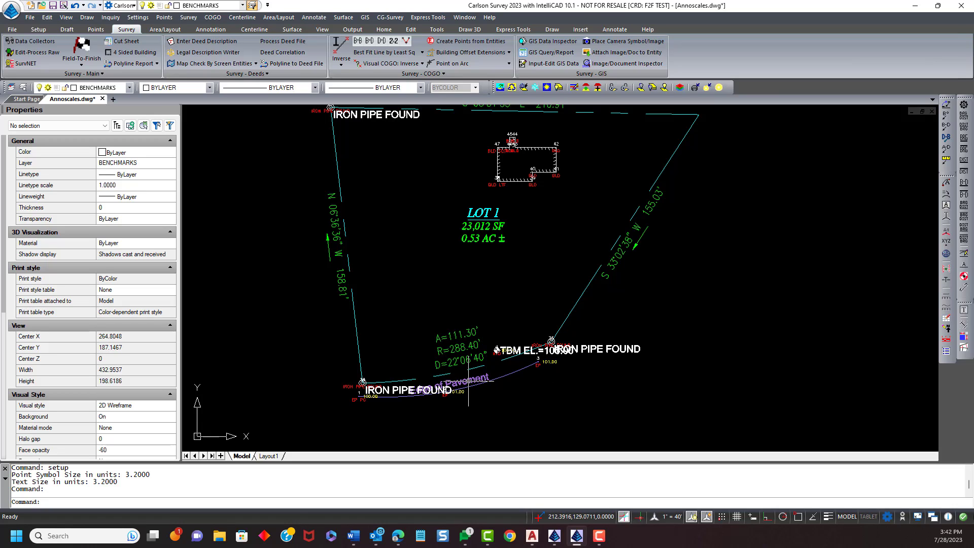
middle_drag(407, 330, 421, 319)
scroll(378, 408, up, 3)
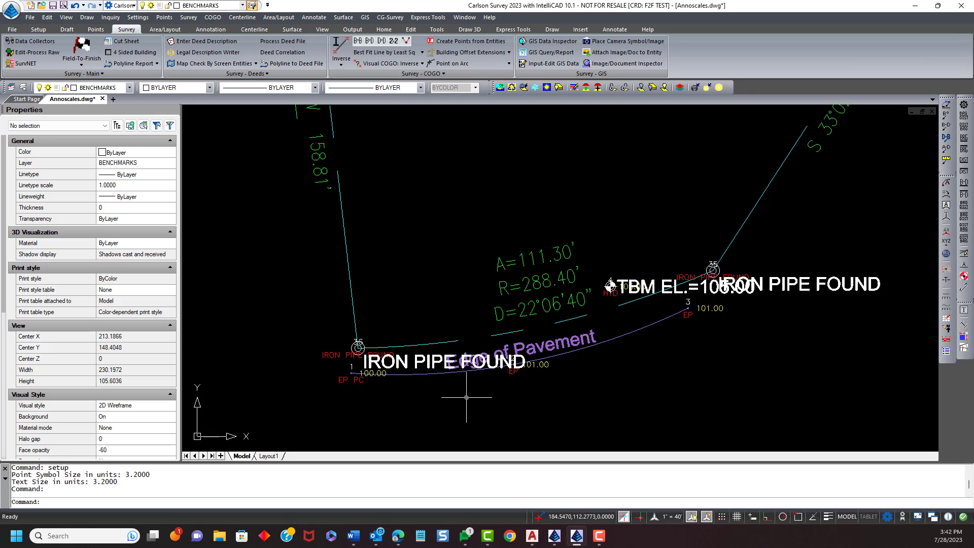
scroll(467, 398, down, 2)
scroll(422, 376, up, 1)
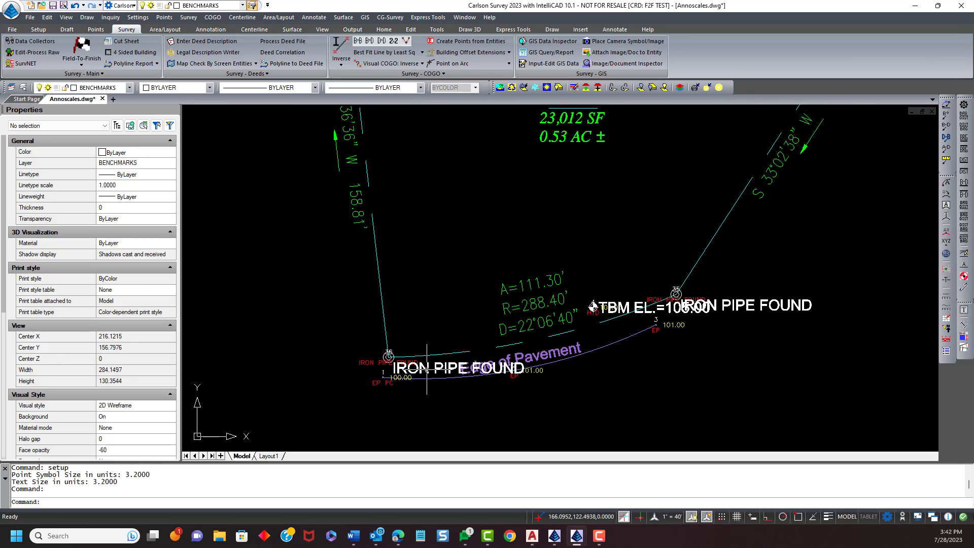
- Move the IRON PIPE FOUND label at the lower-left corner off the Edge of Pavement text
click(427, 369)
click(392, 362)
scroll(389, 357, up, 1)
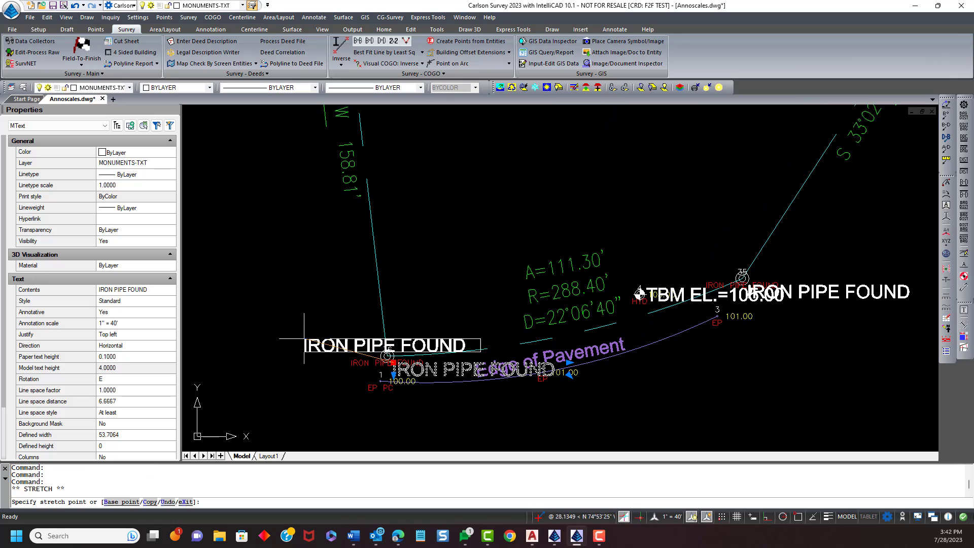
click(197, 336)
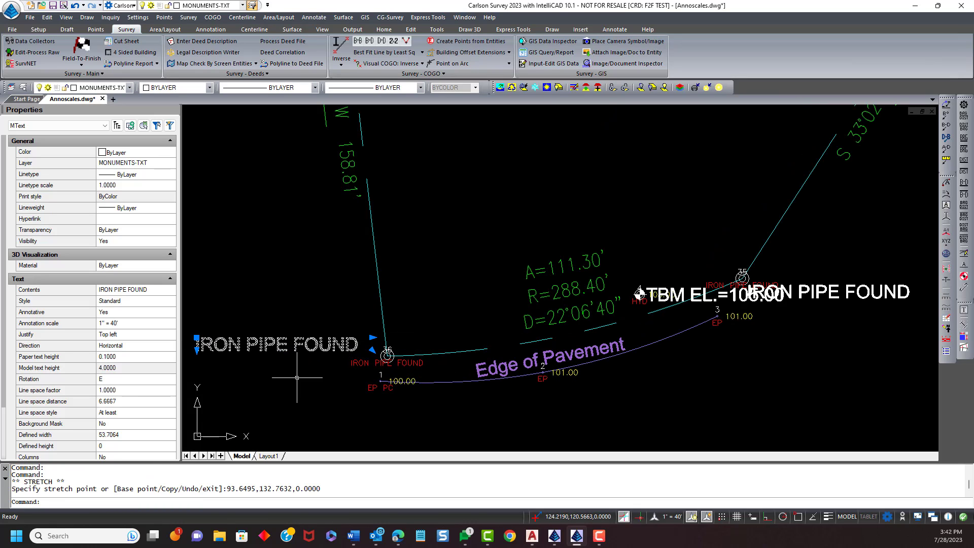
- Move the TBM EL.=105.00 label upward, clear of the overlapping pipe label
scroll(464, 376, down, 2)
scroll(551, 325, up, 2)
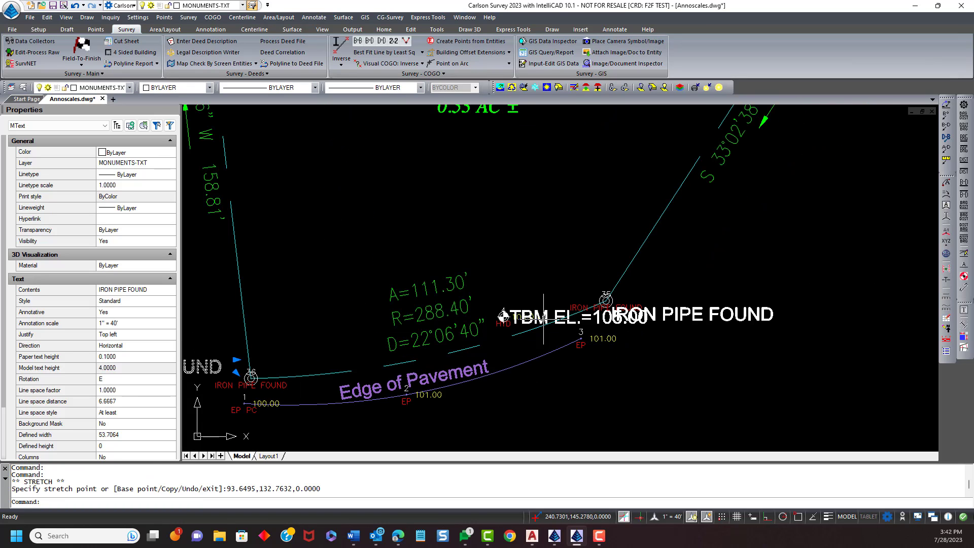
click(543, 312)
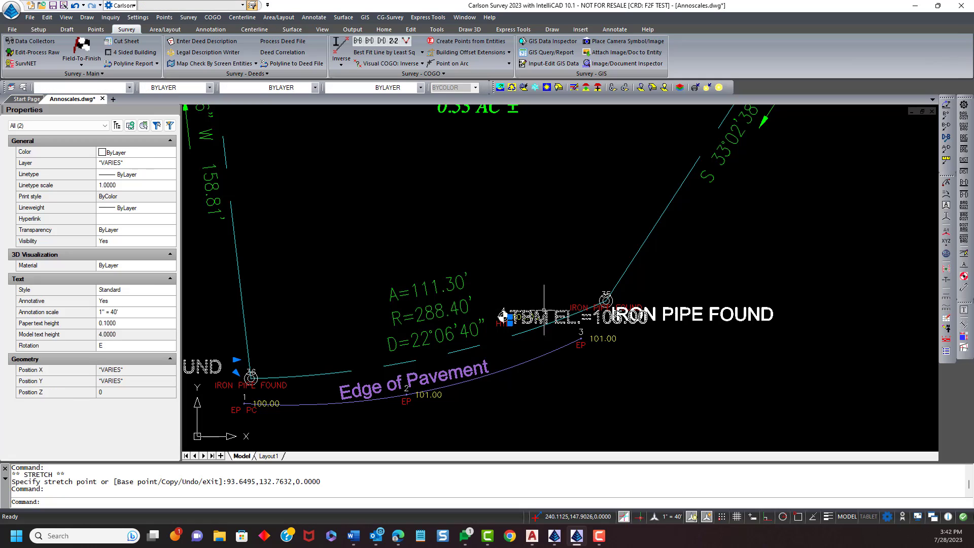
click(510, 317)
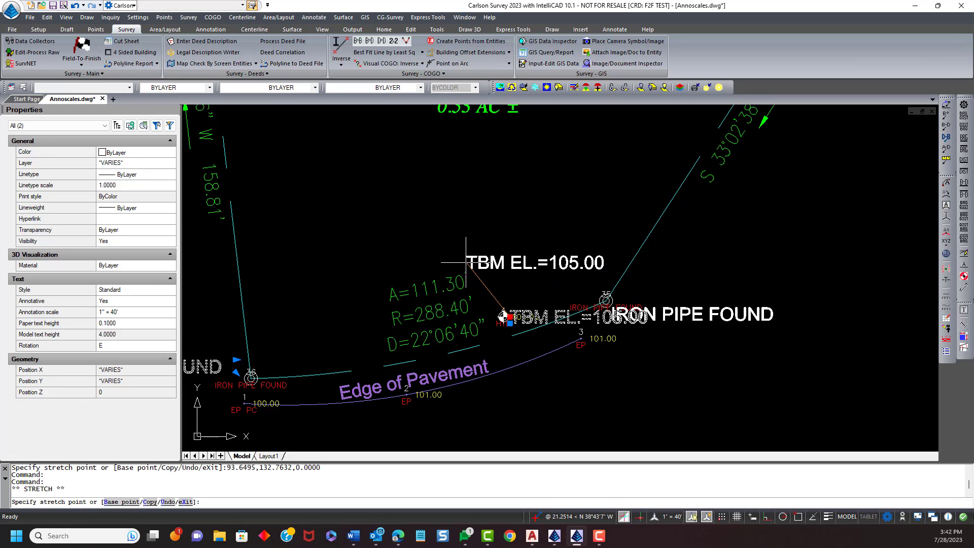
click(467, 262)
key(Escape)
key(Escape)
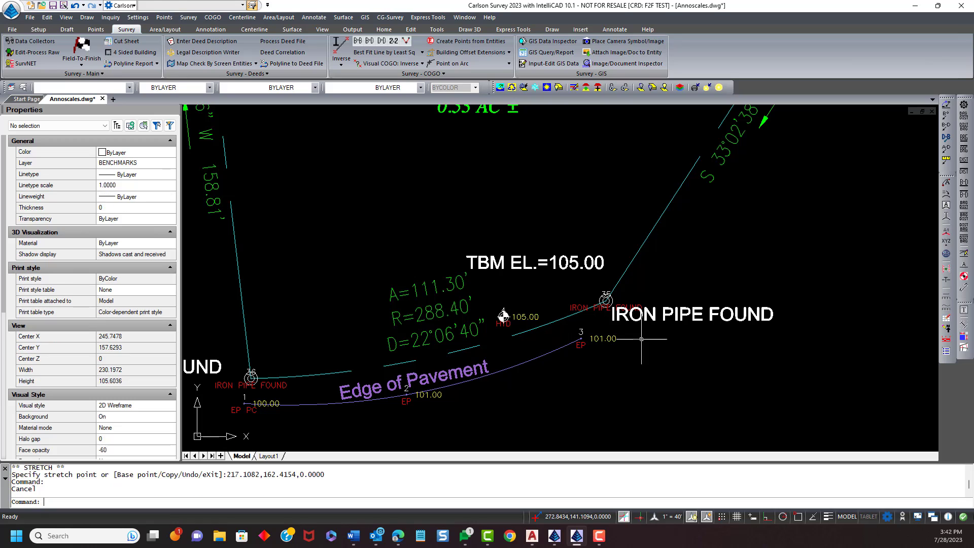
- Adjust the position of the IRON PIPE FOUND label at the pipe at the curve's right end
click(640, 314)
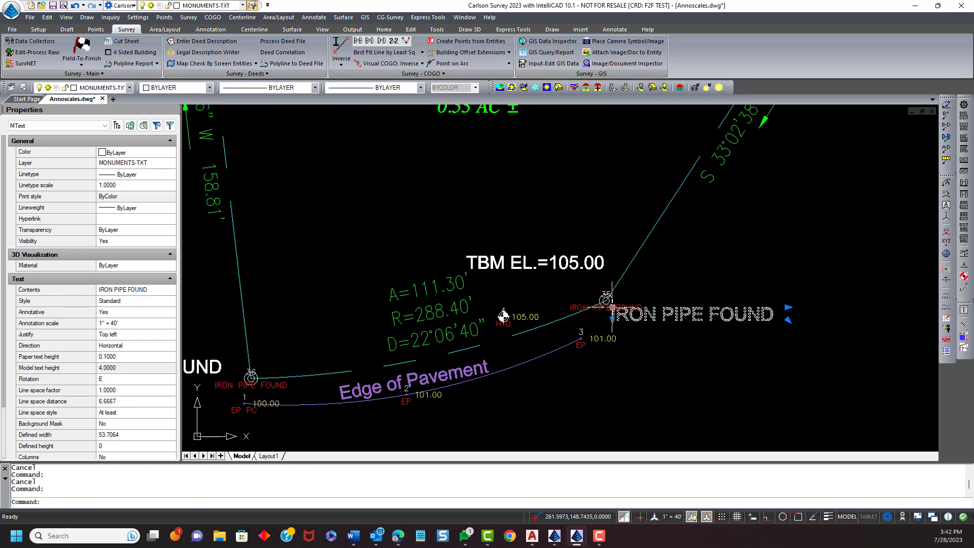
click(618, 295)
key(Escape)
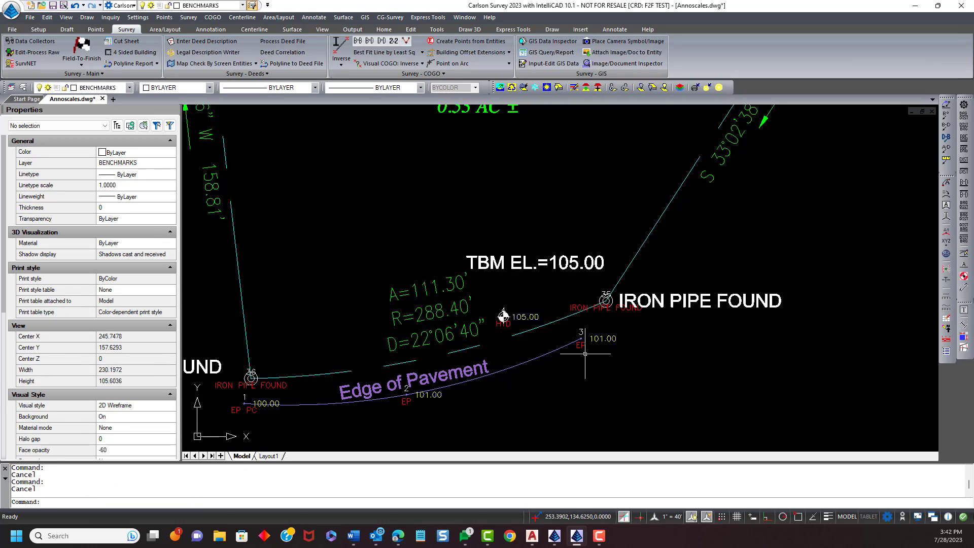
- Zoom to extents and back in to review the repositioned labels along the curve
scroll(533, 340, down, 1)
scroll(520, 330, up, 1)
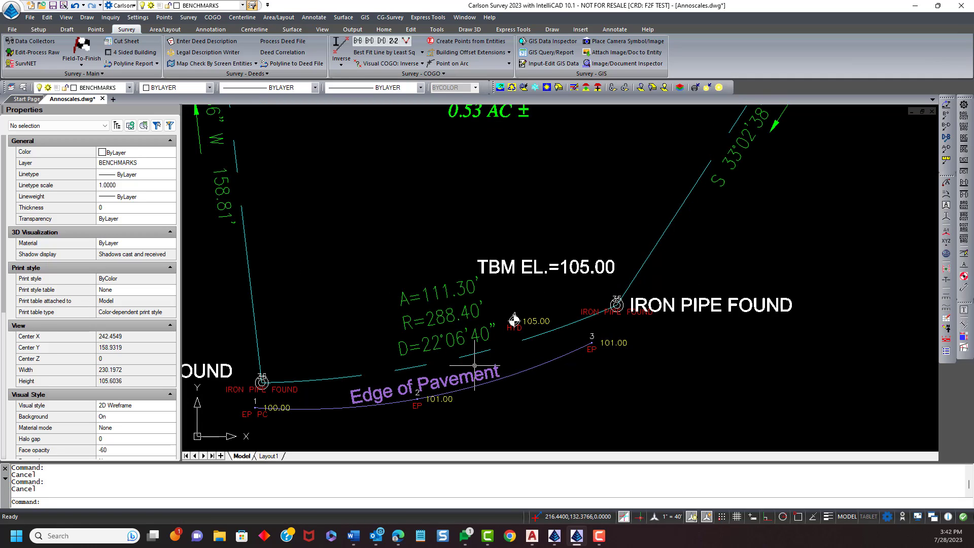
middle_click(475, 311)
middle_click(475, 311)
scroll(513, 402, up, 1)
middle_drag(516, 405, 494, 301)
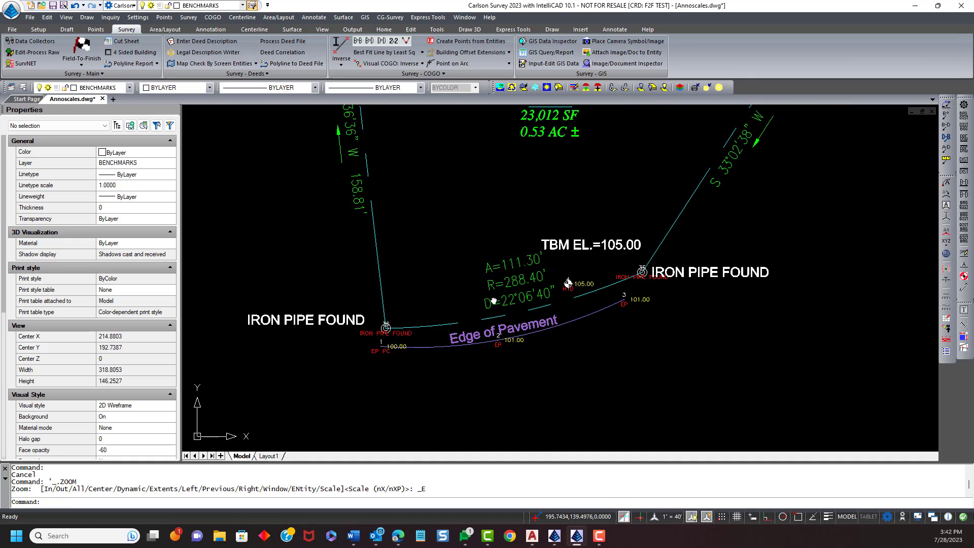
- Move the Edge of Pavement label below the pavement line near point 2
scroll(533, 329, up, 1)
click(500, 338)
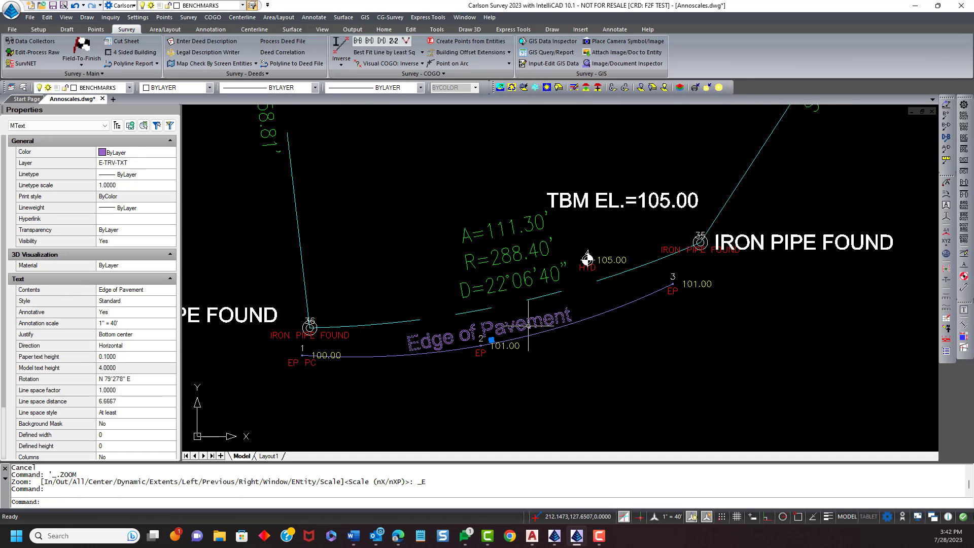
click(491, 340)
click(502, 368)
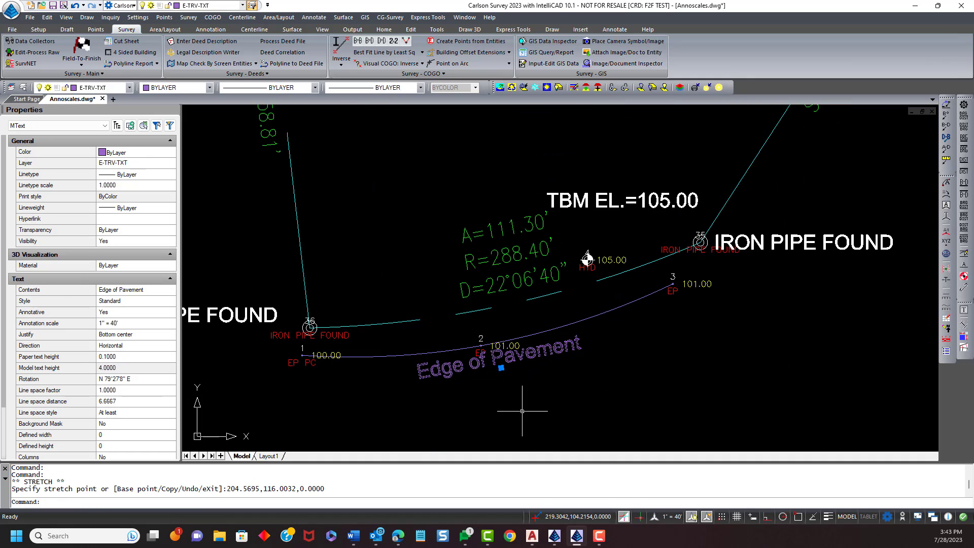
scroll(583, 389, down, 2)
key(Escape)
- Freeze the layers NODES through NODESNO in the Layers explorer
scroll(579, 330, down, 2)
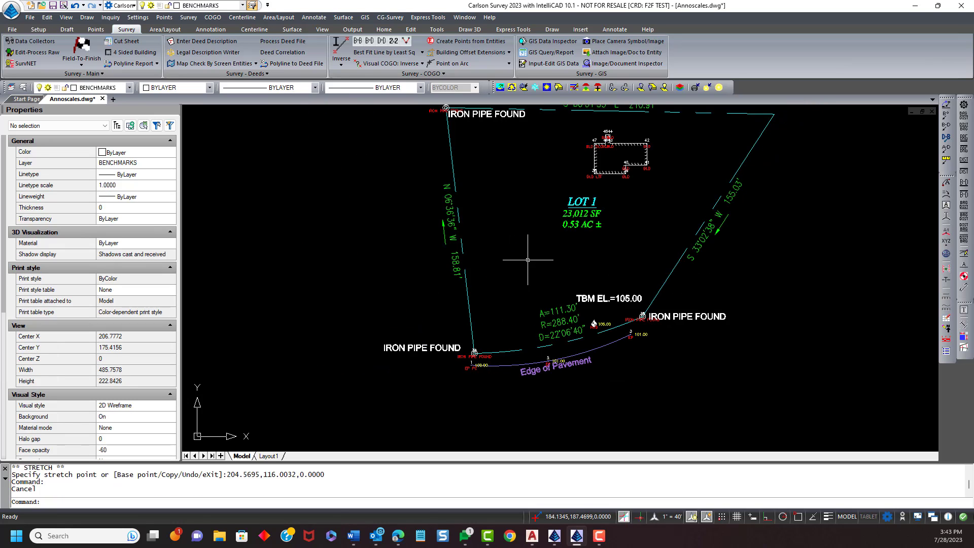
middle_drag(528, 260, 554, 344)
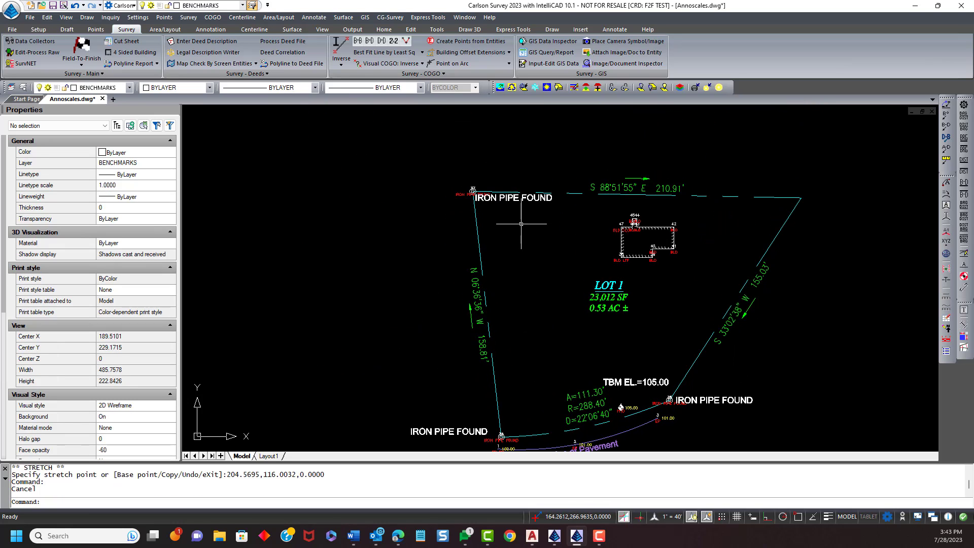
scroll(514, 198, up, 2)
scroll(478, 202, down, 2)
middle_drag(495, 274, 434, 210)
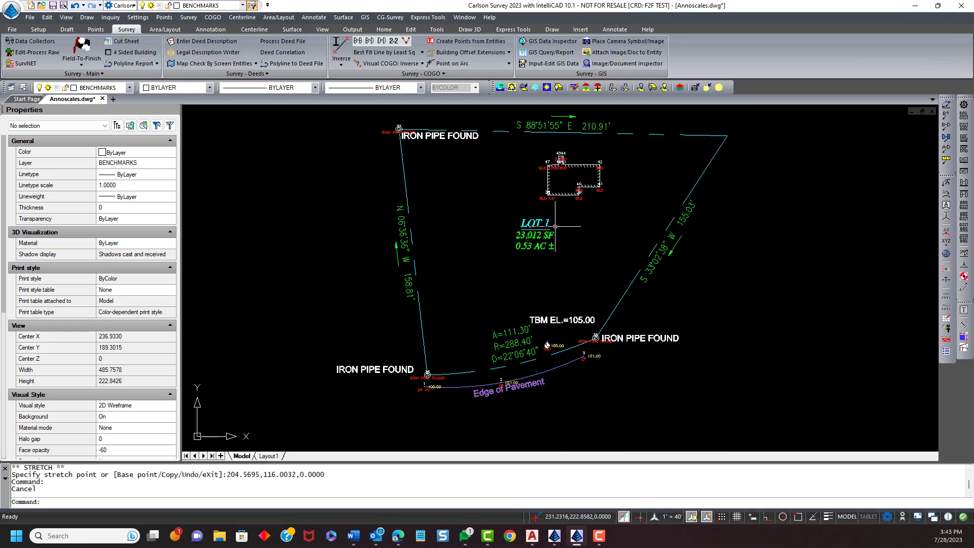
text(LA)
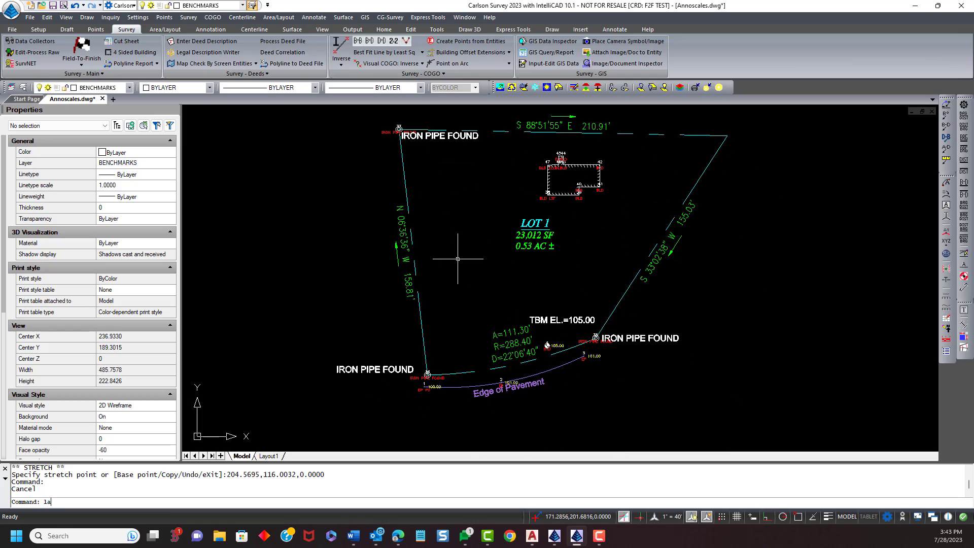
key(Return)
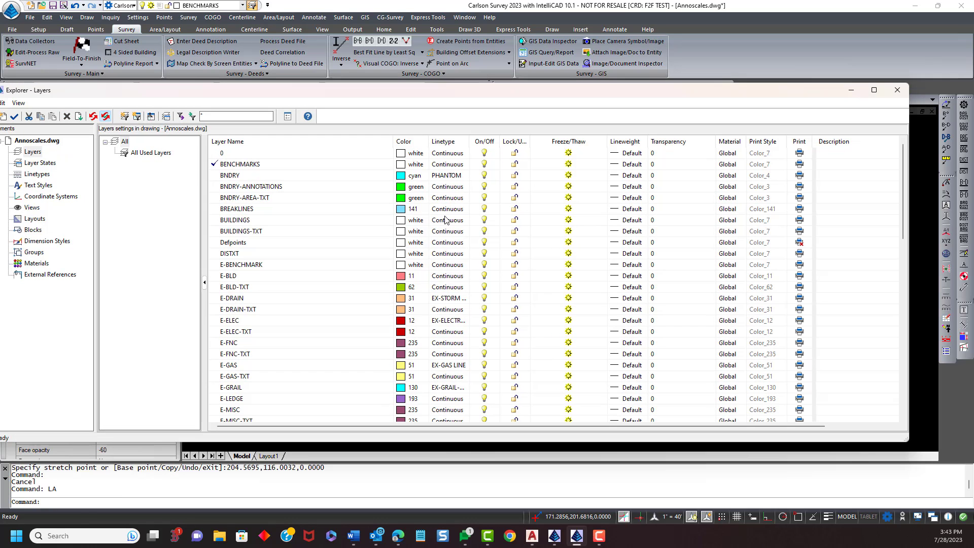
scroll(341, 226, down, 15)
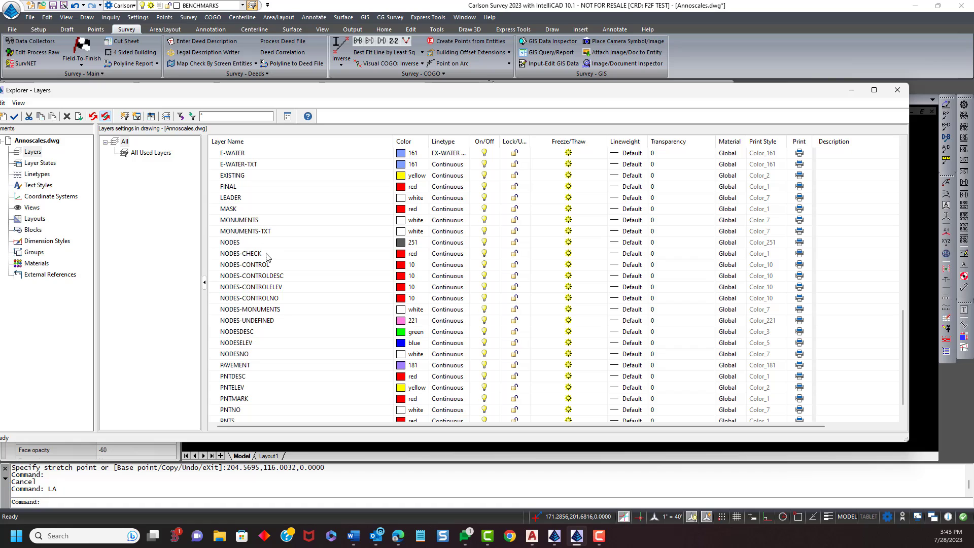
click(258, 245)
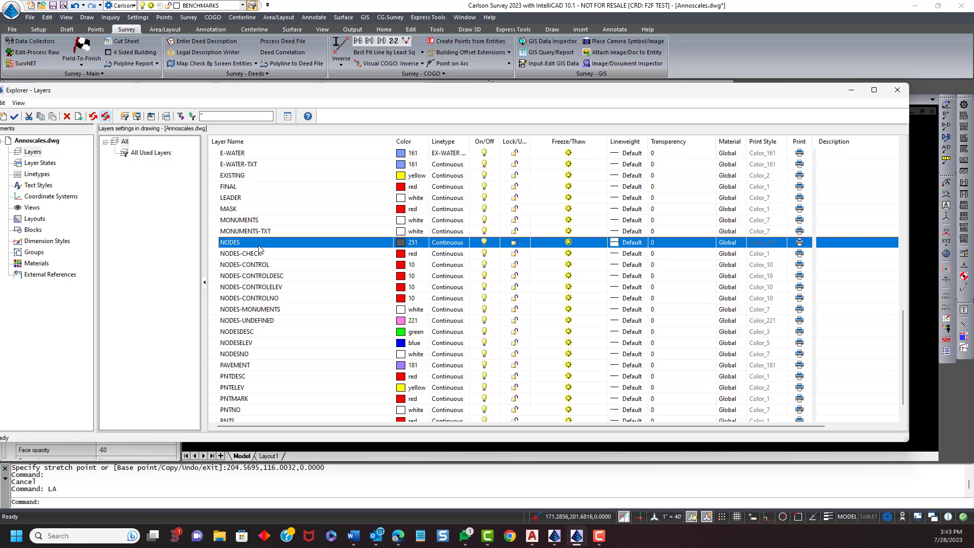
shift+click(275, 354)
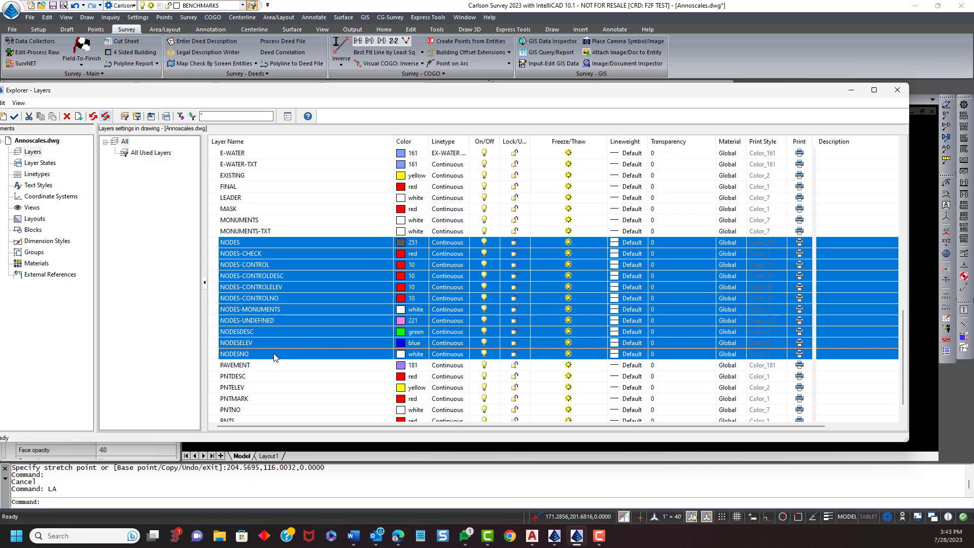
click(569, 242)
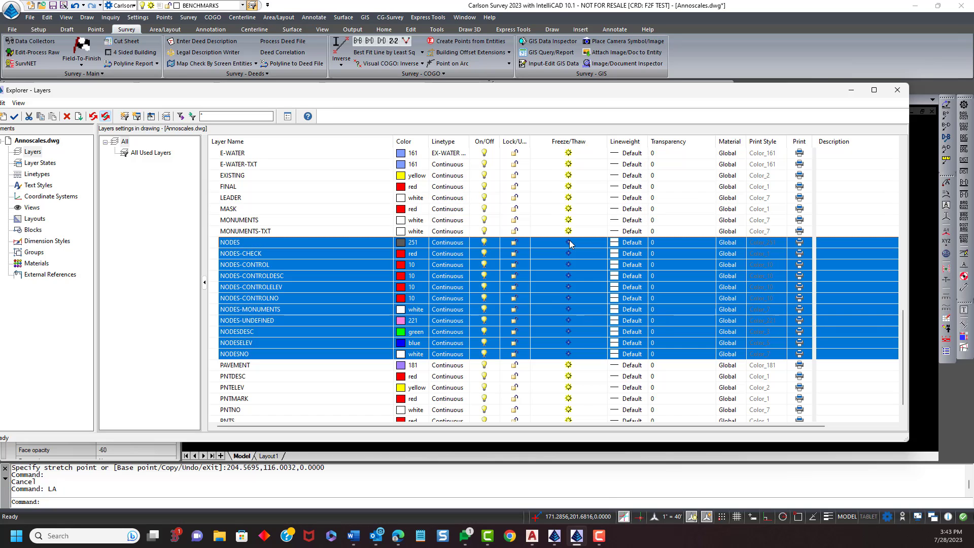
click(897, 90)
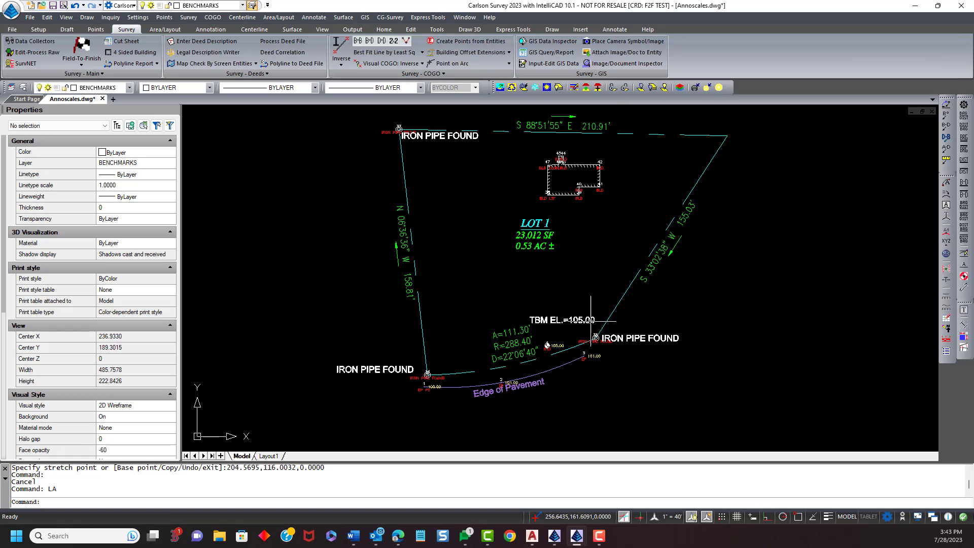
- Freeze the point description, point number and elevation layers by picking point entities on the drawing
scroll(584, 366, up, 1)
click(585, 352)
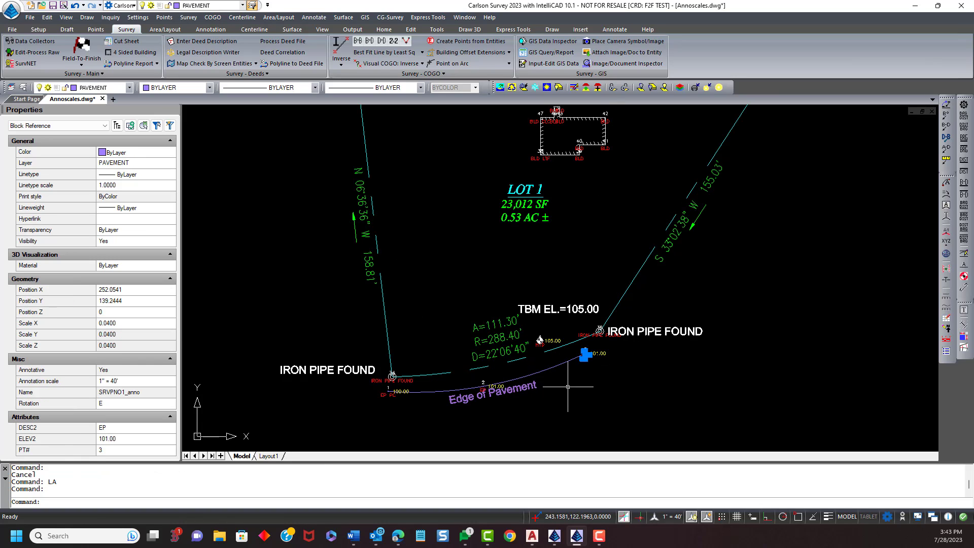
key(Escape)
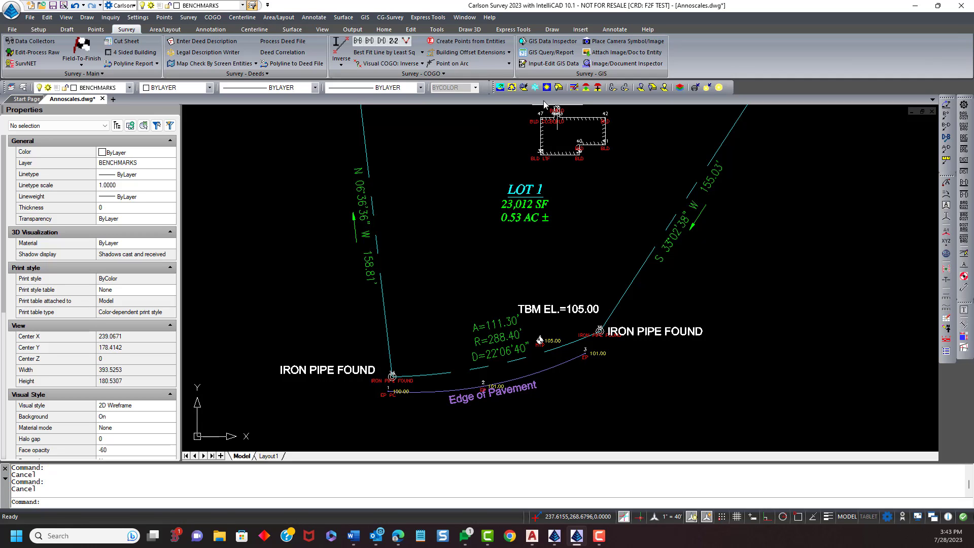
click(524, 87)
scroll(552, 163, up, 3)
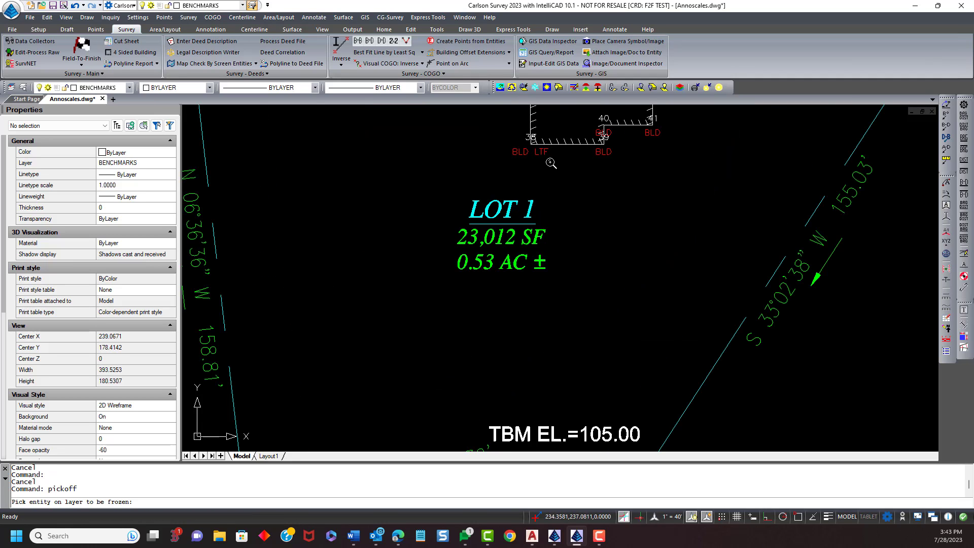
click(542, 151)
click(530, 138)
scroll(536, 185, down, 3)
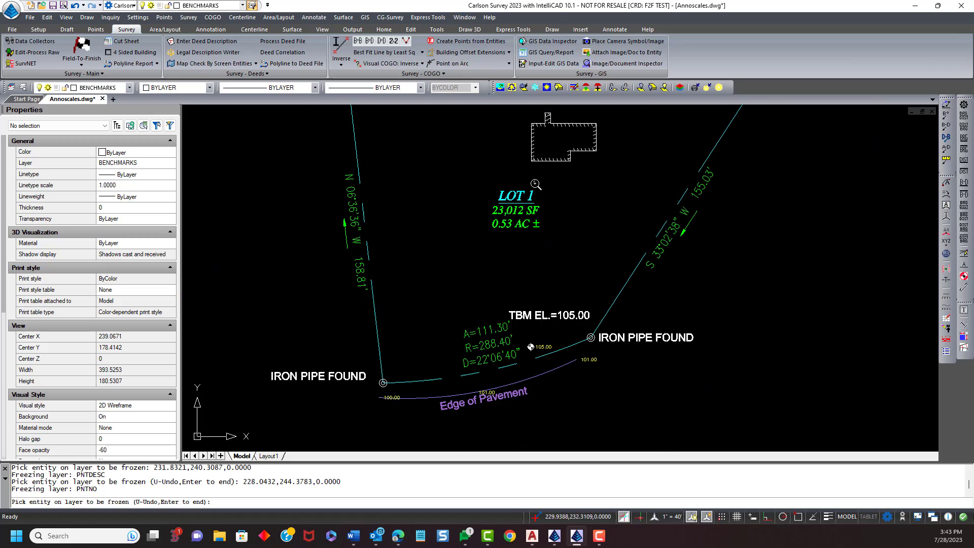
click(531, 347)
key(Return)
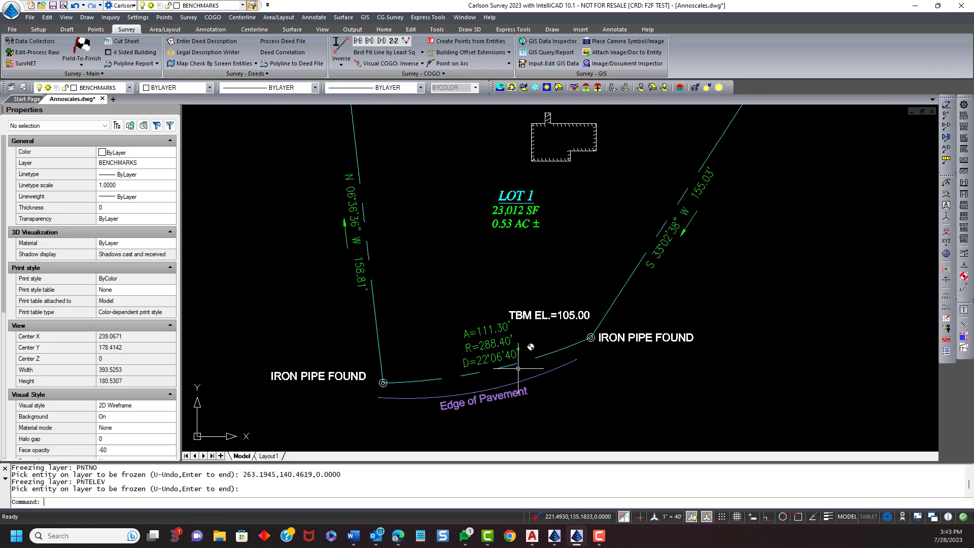
- Change the drawing annotation scale to 1" = 20'
scroll(457, 355, down, 2)
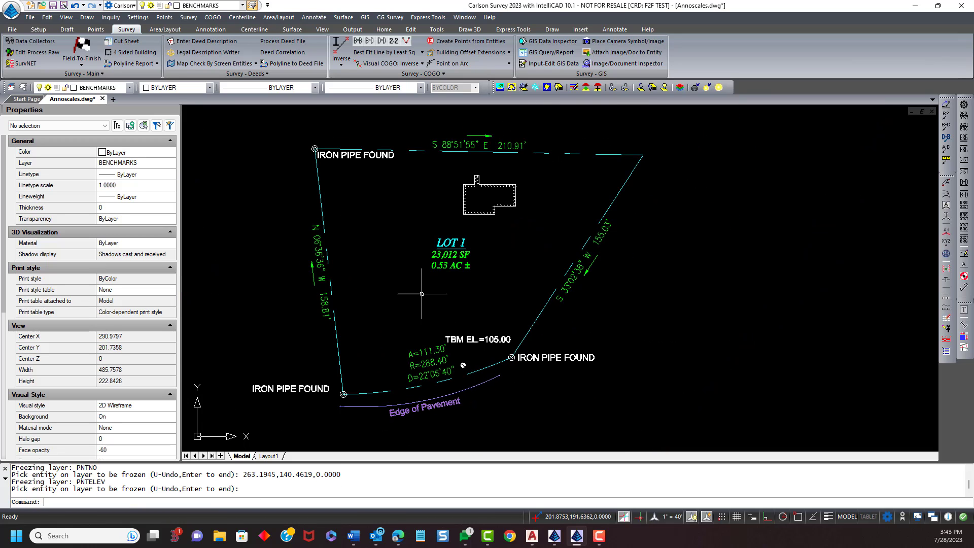
middle_drag(426, 300, 413, 277)
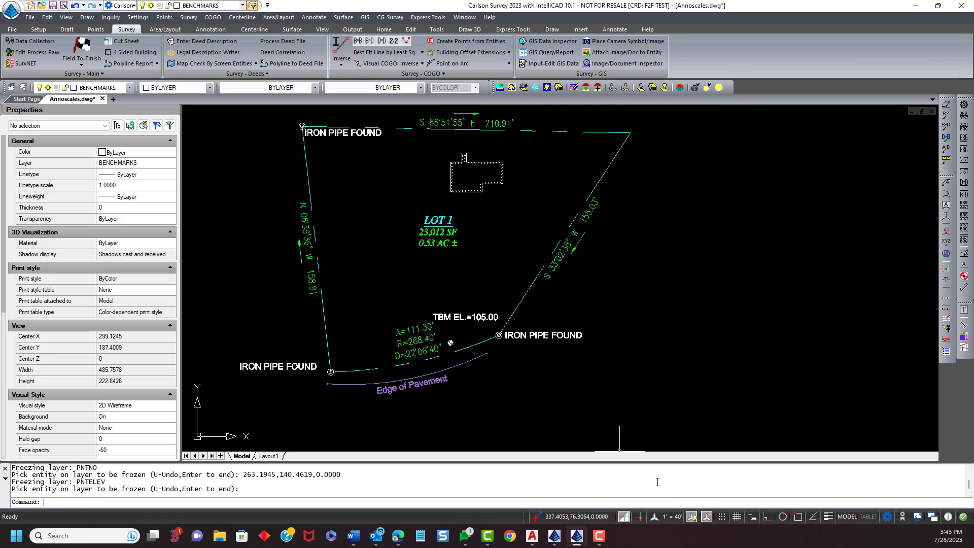
click(674, 517)
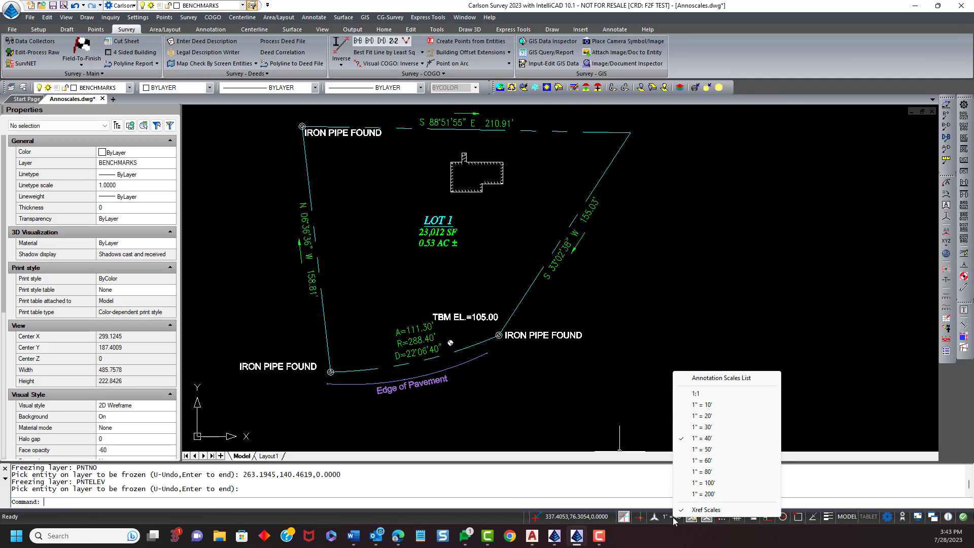
click(710, 417)
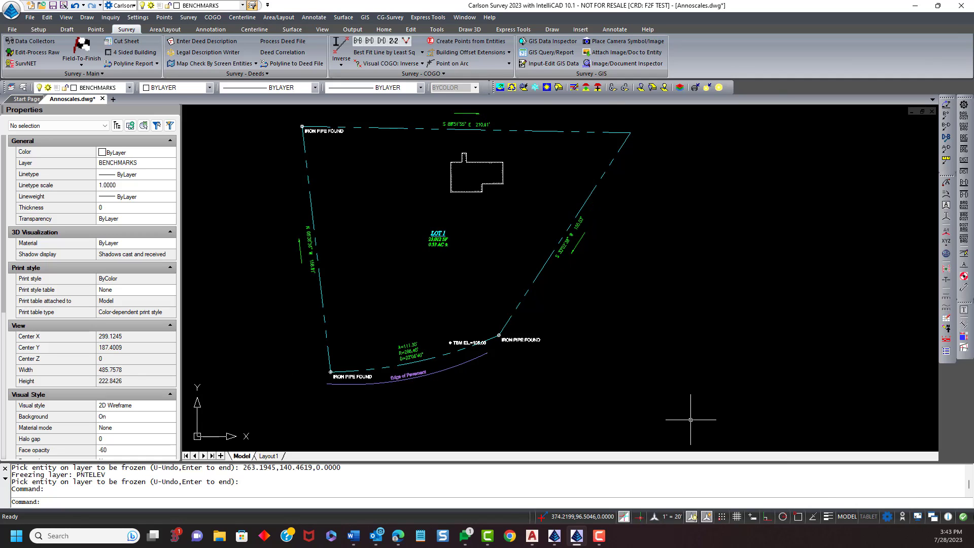
- Move the TBM EL.=105.00 label up and to the left at the 1" = 20' scale
scroll(367, 404, up, 2)
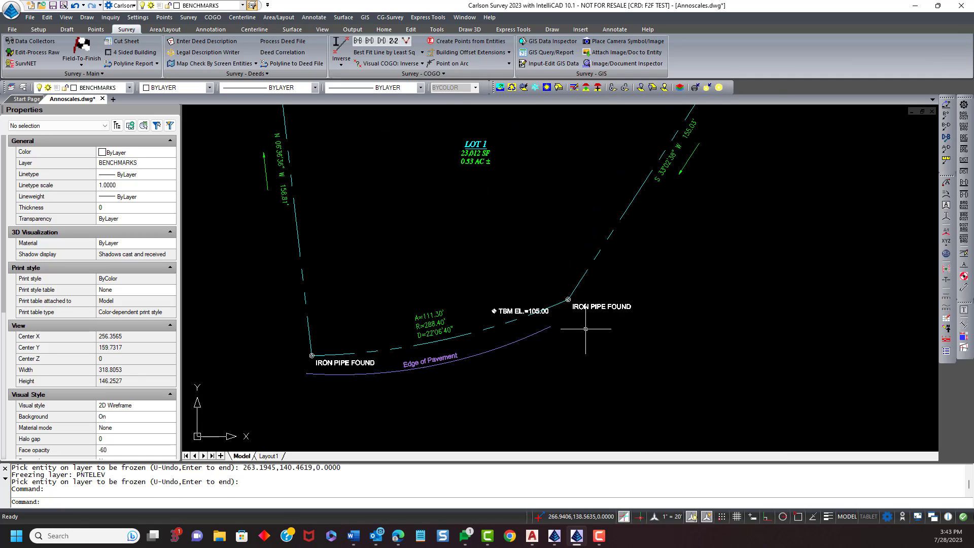
scroll(548, 322, up, 3)
click(463, 300)
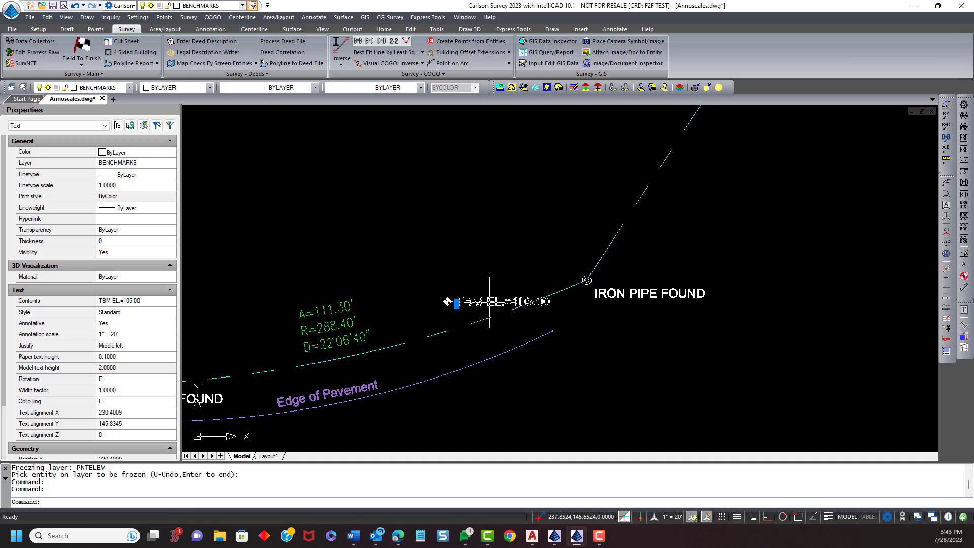
click(457, 303)
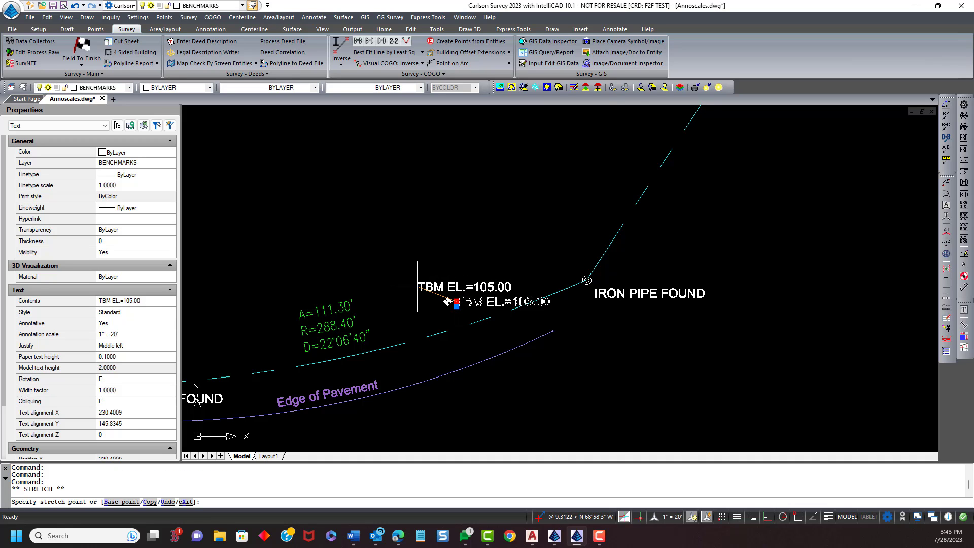
click(417, 287)
scroll(584, 285, down, 4)
mouse_move(478, 264)
middle_down()
mouse_move(557, 345)
mouse_move(507, 272)
middle_up()
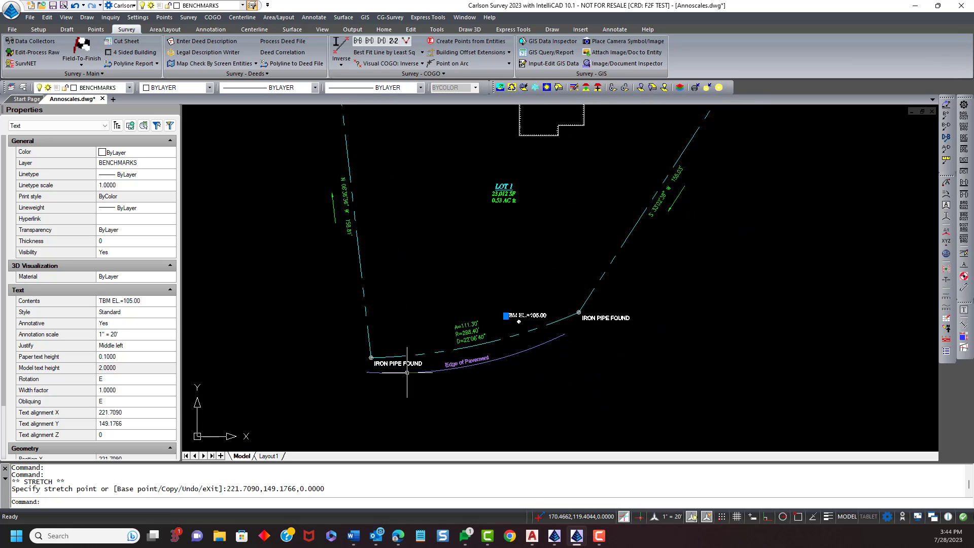
key(Escape)
- Switch the annotation scale back to 1" = 40'
scroll(406, 370, up, 1)
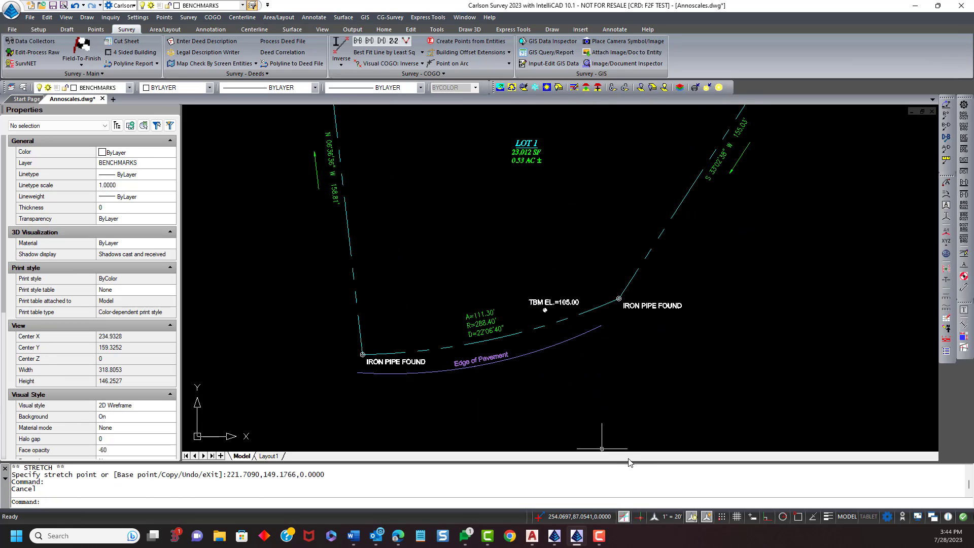
click(668, 517)
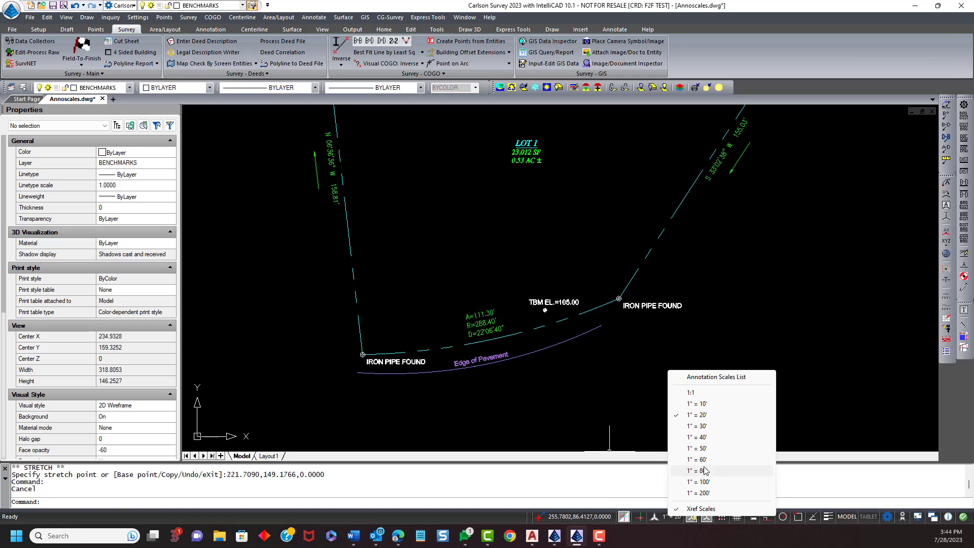
click(709, 440)
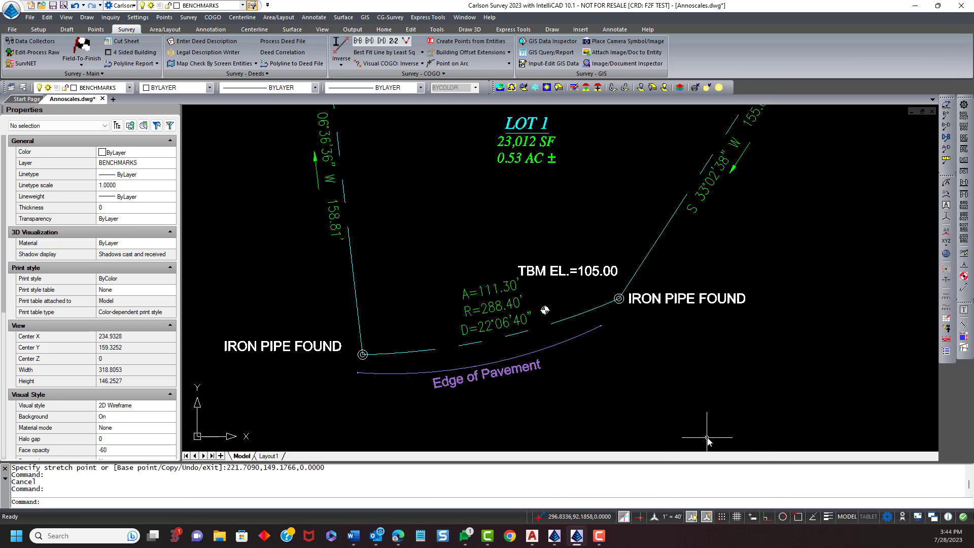
- Set the current layer to BENCHMARKS by picking the benchmark symbol
click(674, 517)
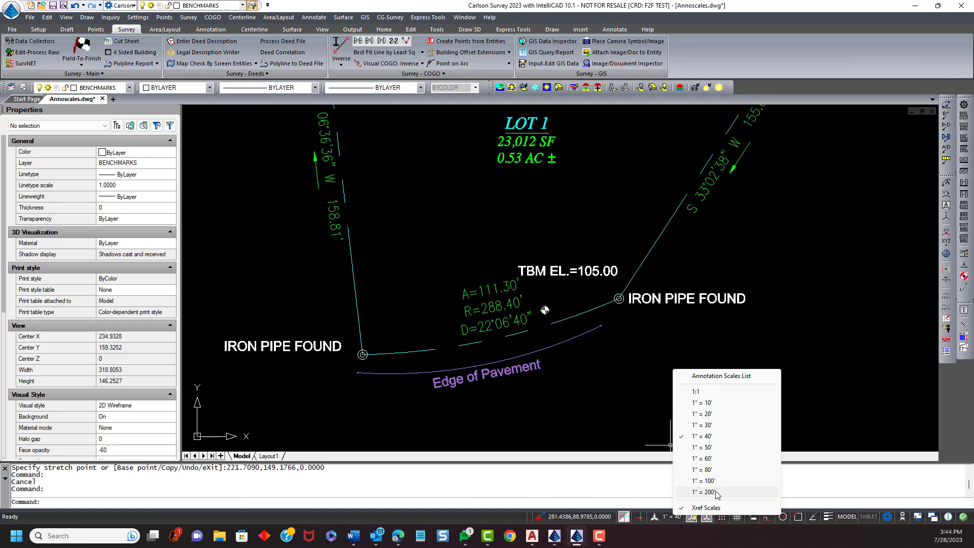
click(609, 402)
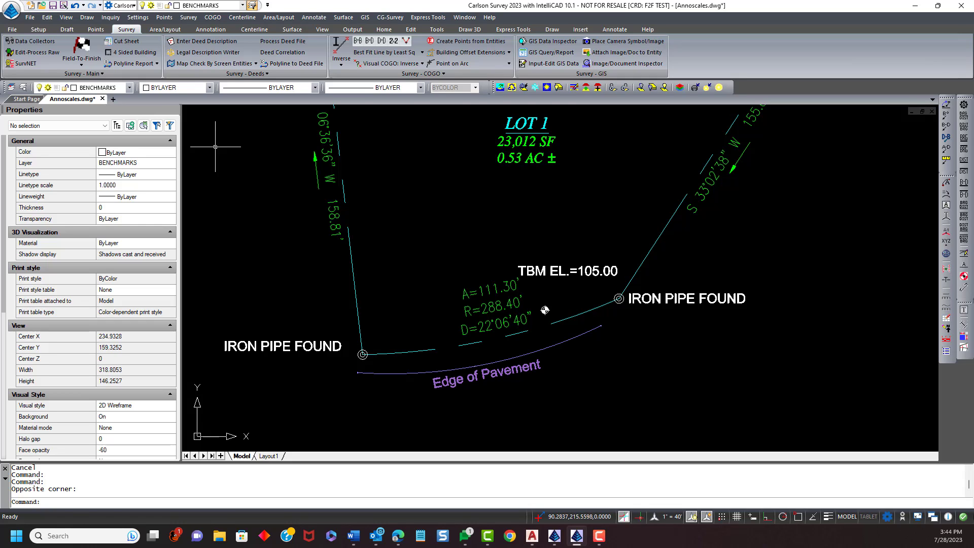
click(586, 88)
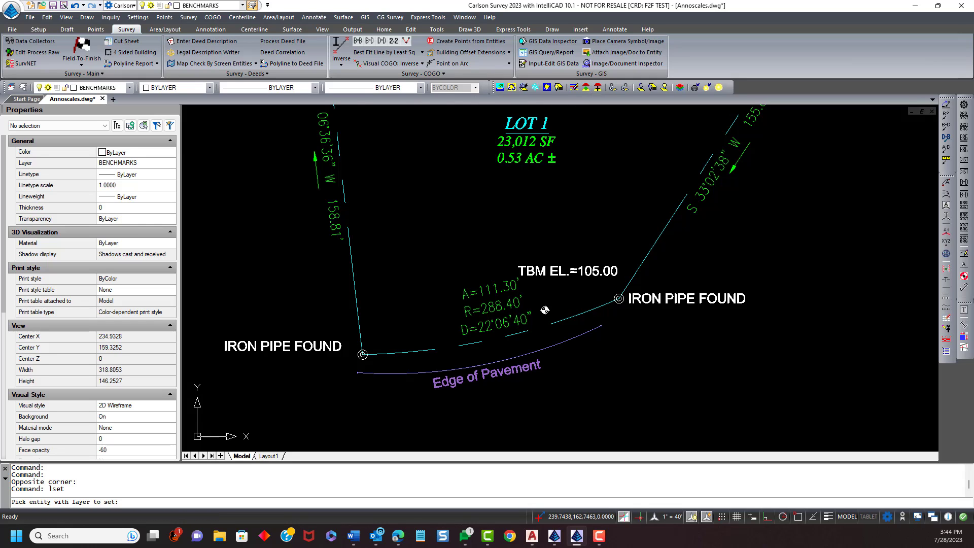
click(545, 310)
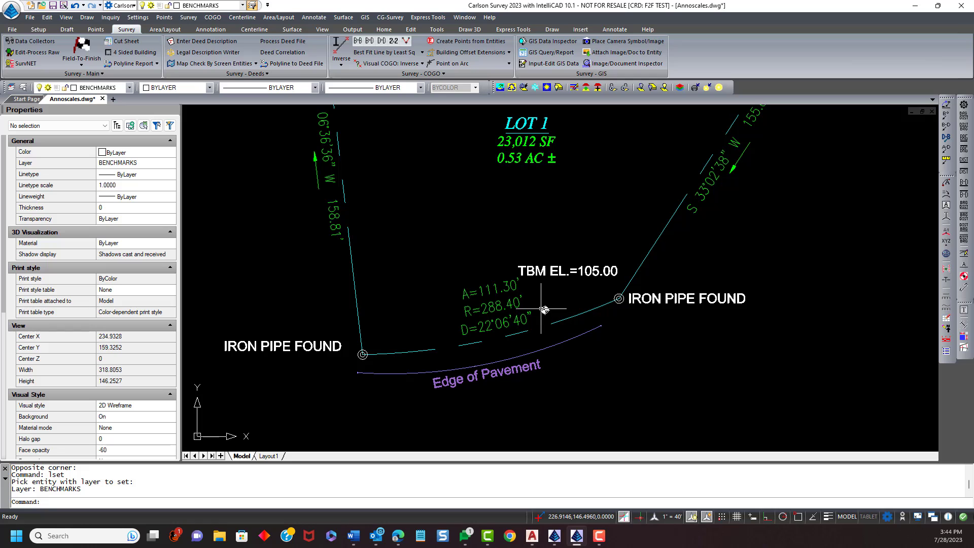
- Draw a short leader from the benchmark symbol up toward the TBM EL.=105.00 label
text(le)
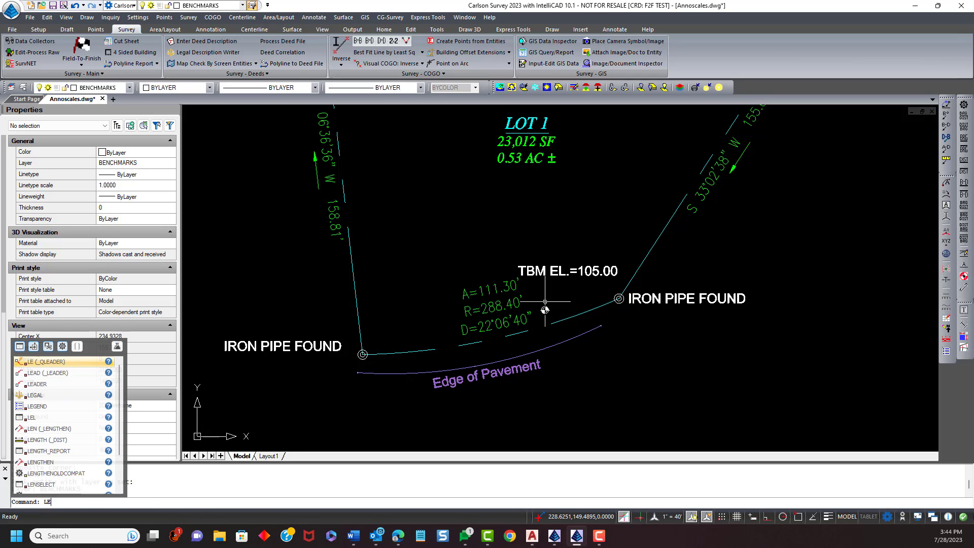
key(Return)
click(546, 303)
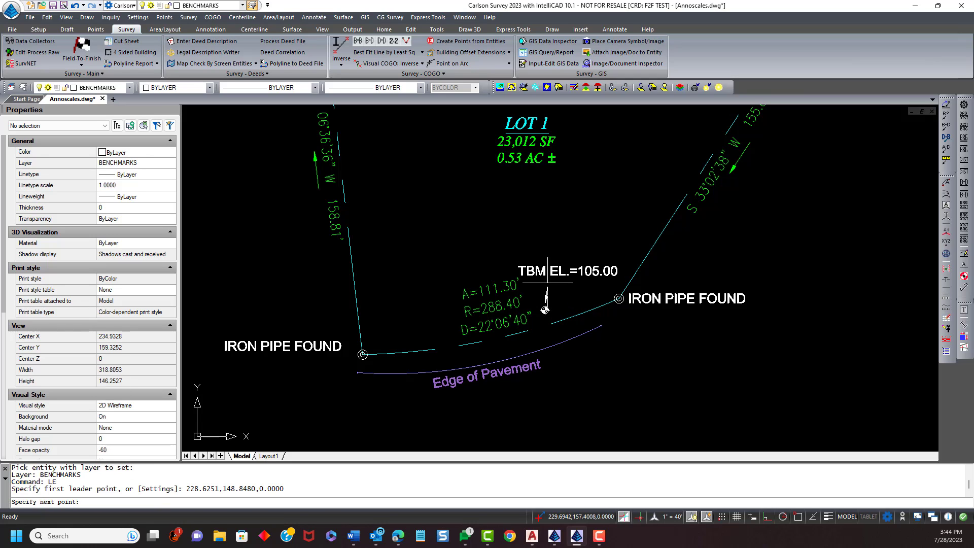
click(545, 309)
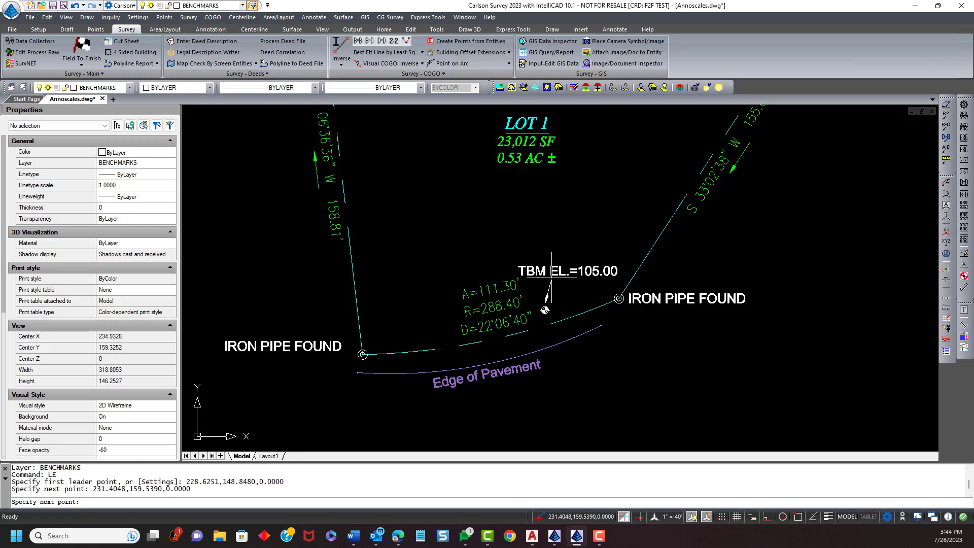
key(Escape)
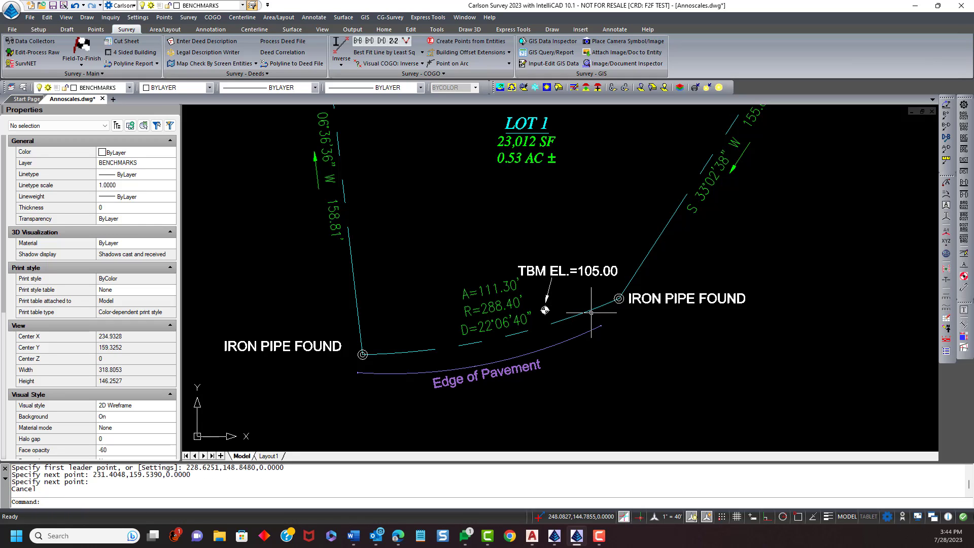
- Make the new leader annotative
click(546, 301)
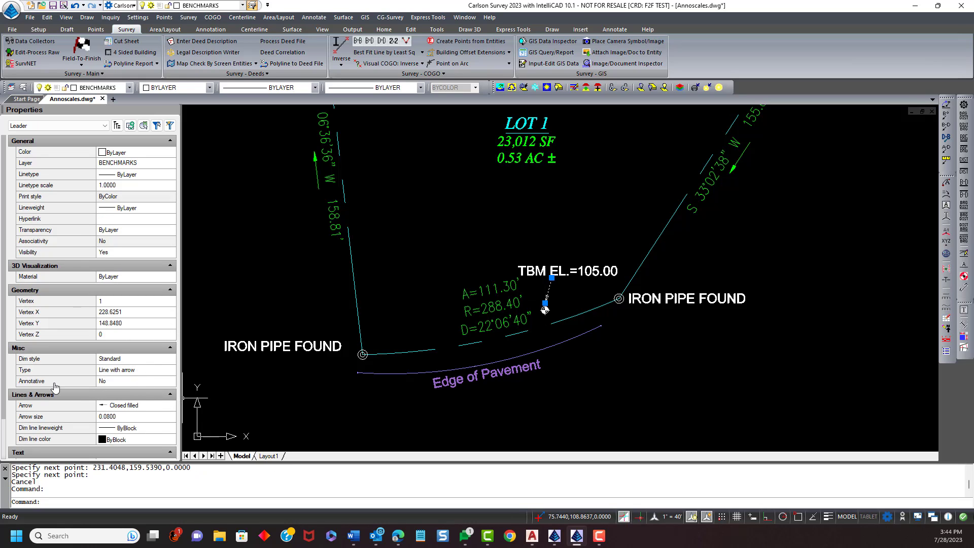
click(111, 383)
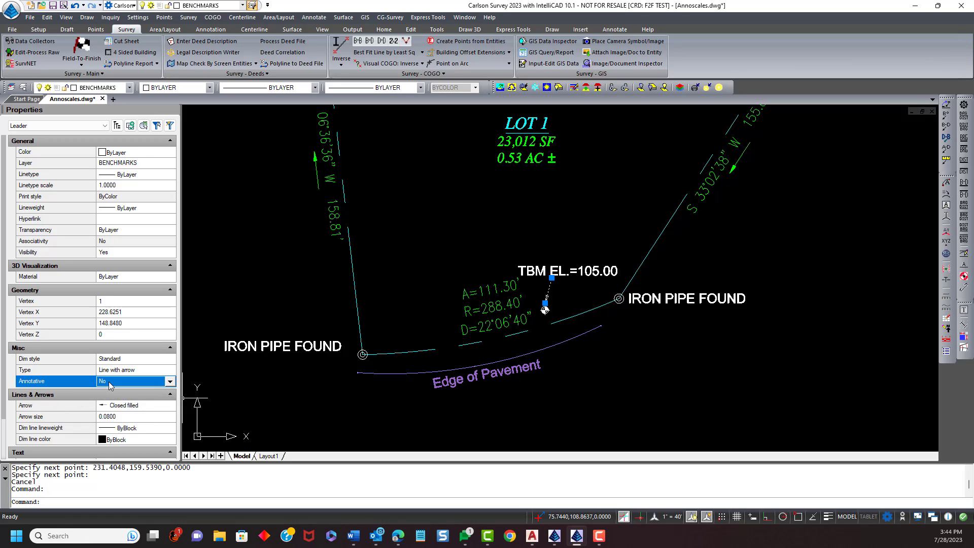
click(170, 383)
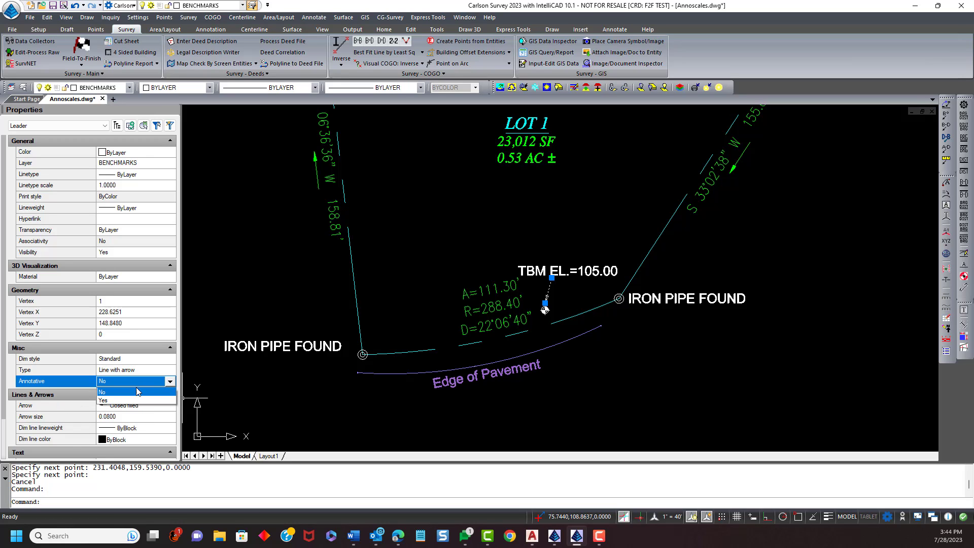
click(131, 402)
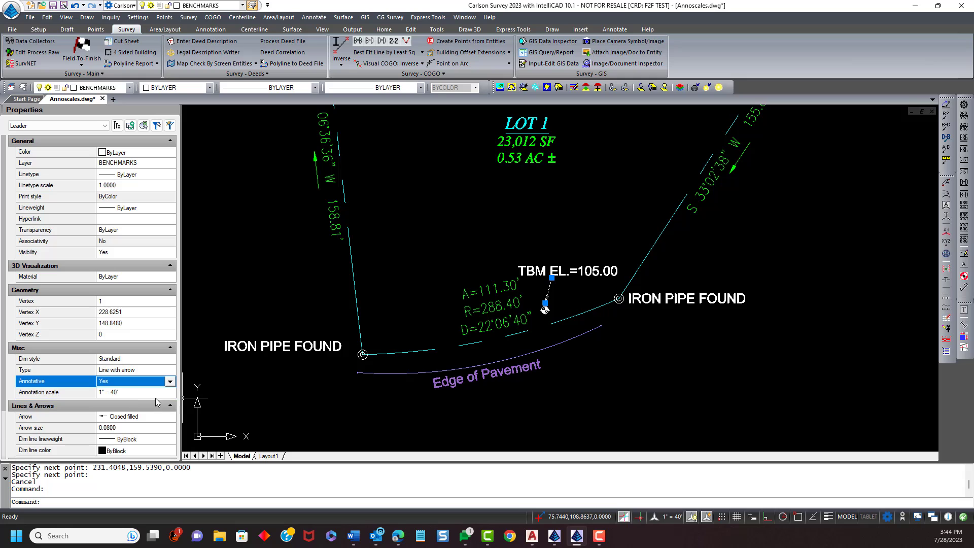
- Add every scale from 1:1 through 1" = 200' to the leader's annotation scales
click(142, 395)
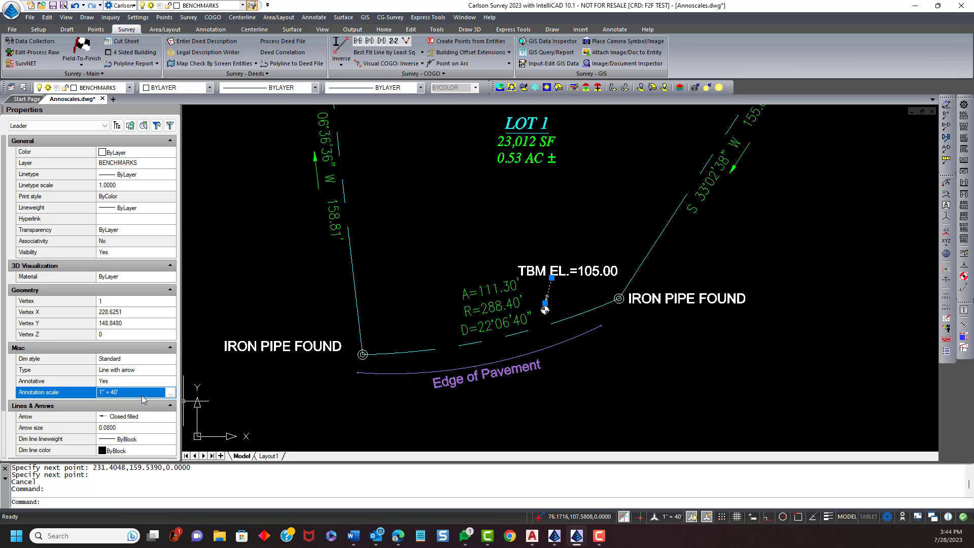
click(170, 394)
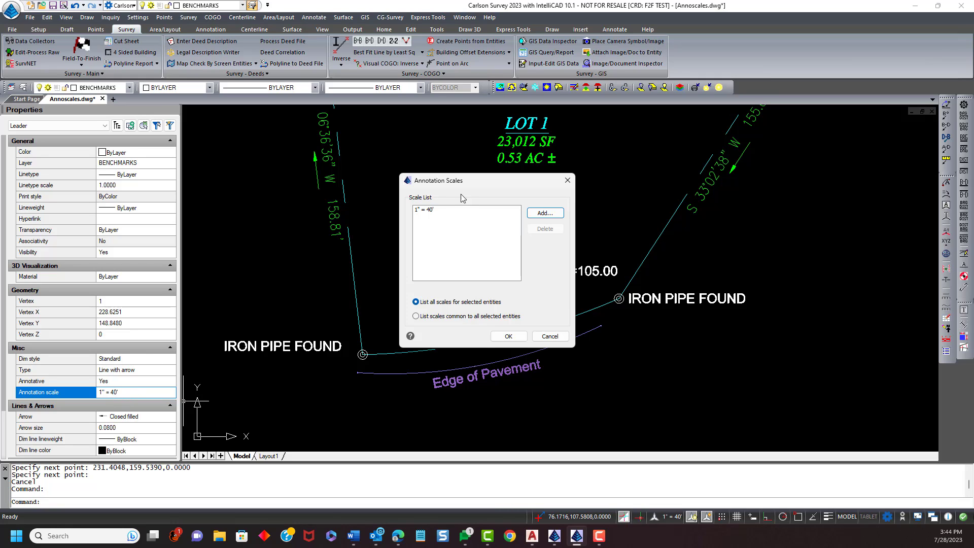
mouse_move(470, 183)
mouse_down()
mouse_move(593, 268)
mouse_move(665, 191)
mouse_move(706, 179)
mouse_move(688, 174)
mouse_move(698, 172)
mouse_up()
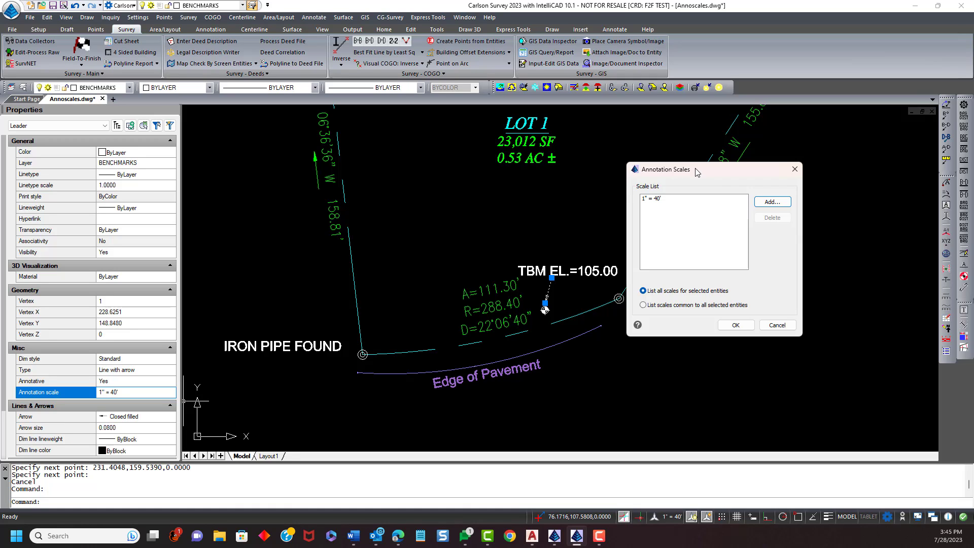
mouse_move(697, 172)
mouse_down()
mouse_move(684, 170)
mouse_move(706, 172)
mouse_move(717, 152)
mouse_move(720, 162)
mouse_up()
click(668, 186)
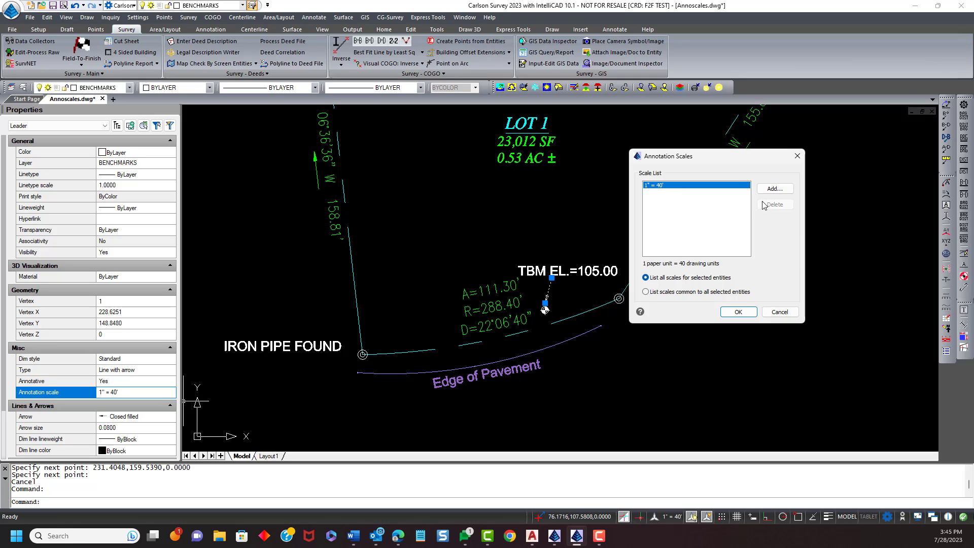
click(774, 191)
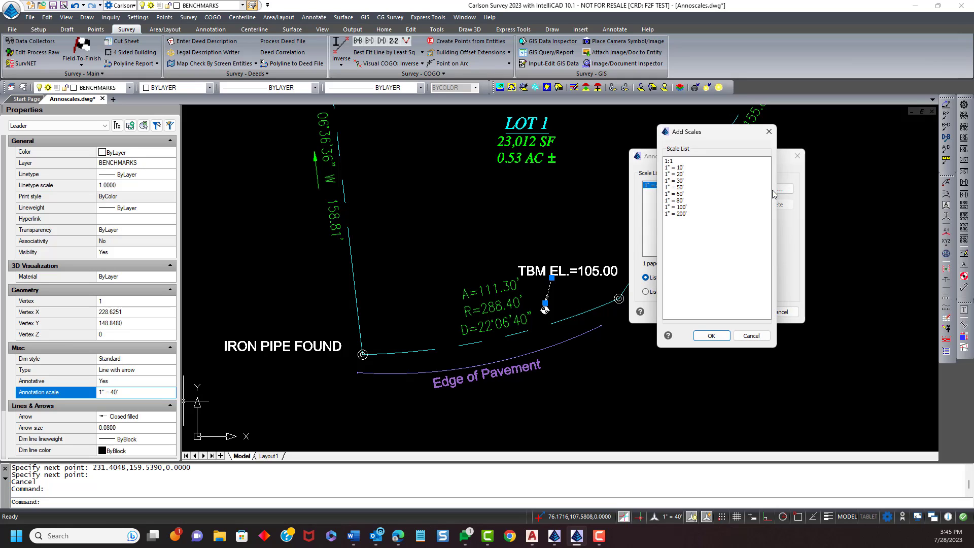
click(688, 162)
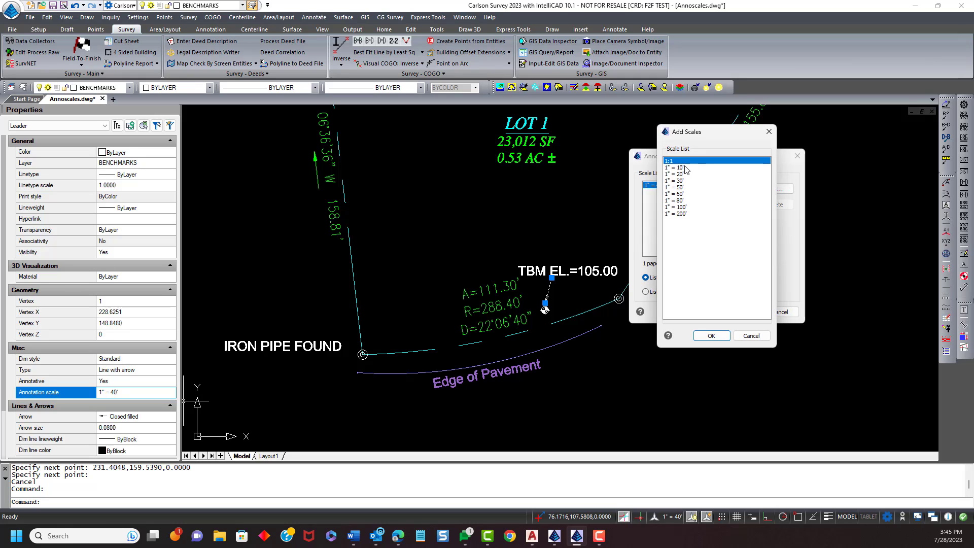
shift+click(690, 215)
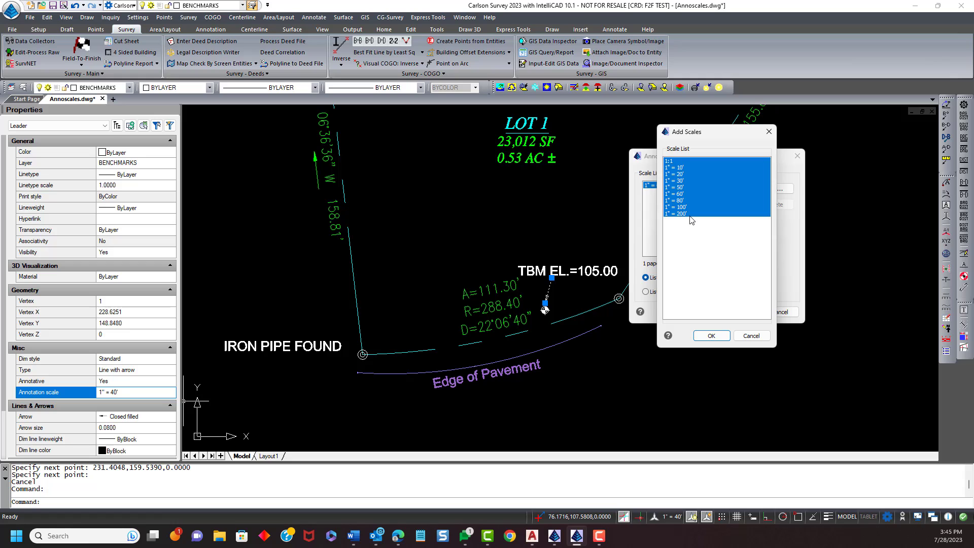
click(712, 336)
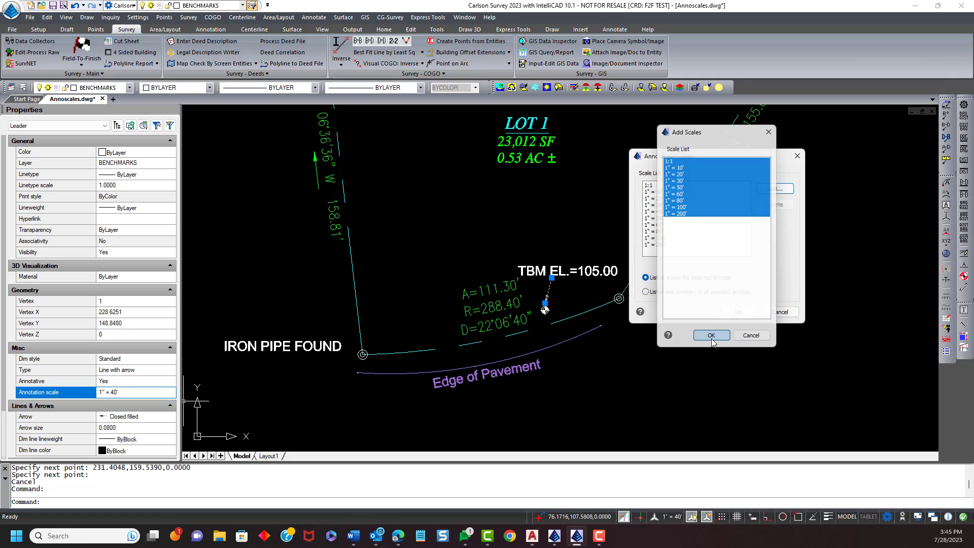
click(737, 312)
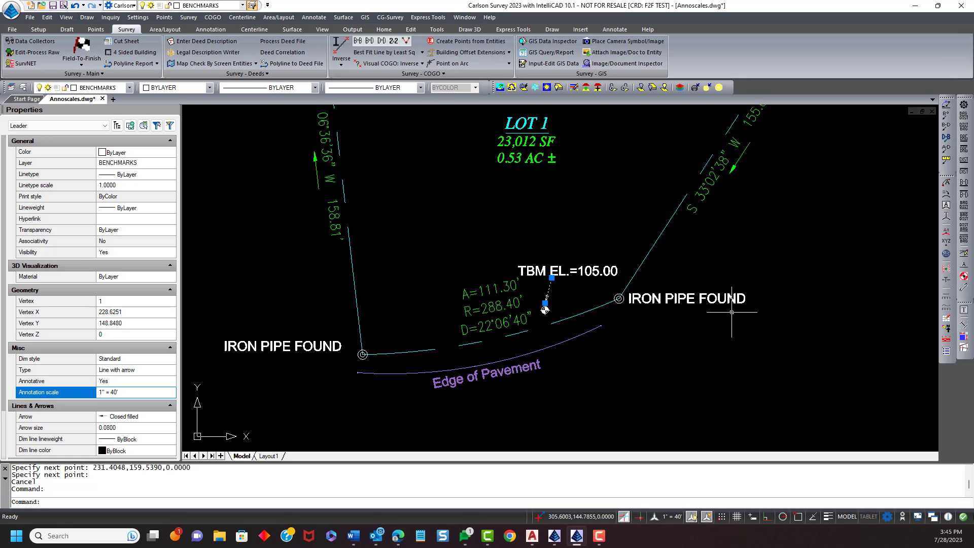
key(Escape)
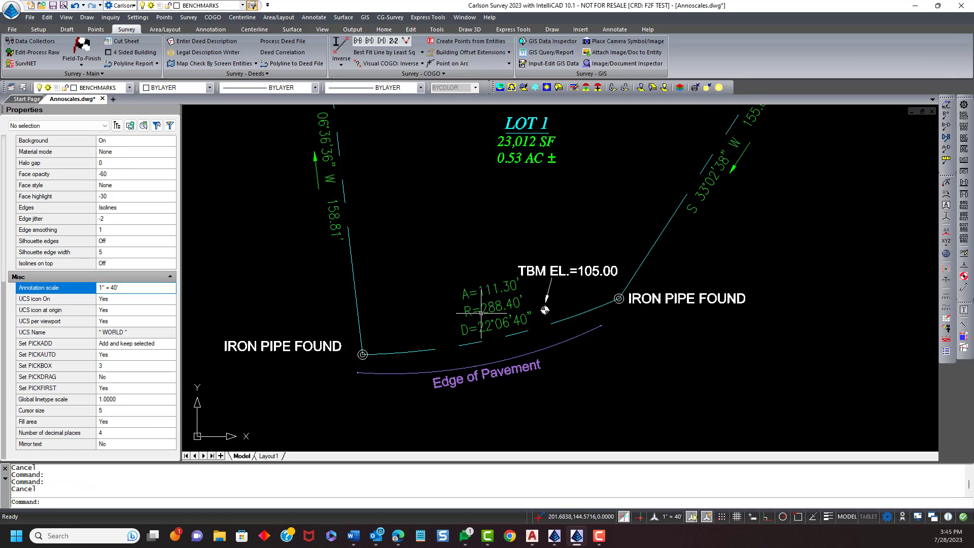
- Change the drawing annotation scale to 1" = 20'
scroll(482, 314, down, 1)
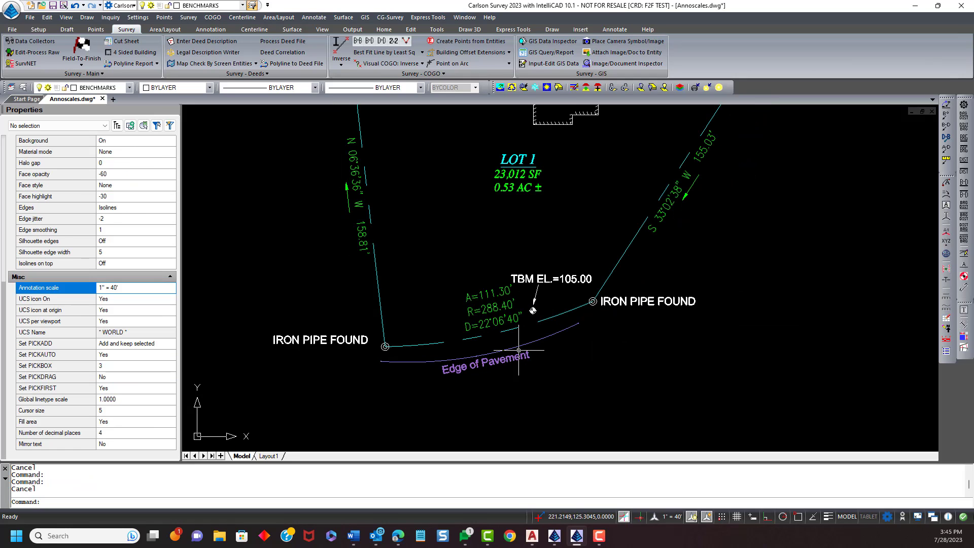
click(670, 521)
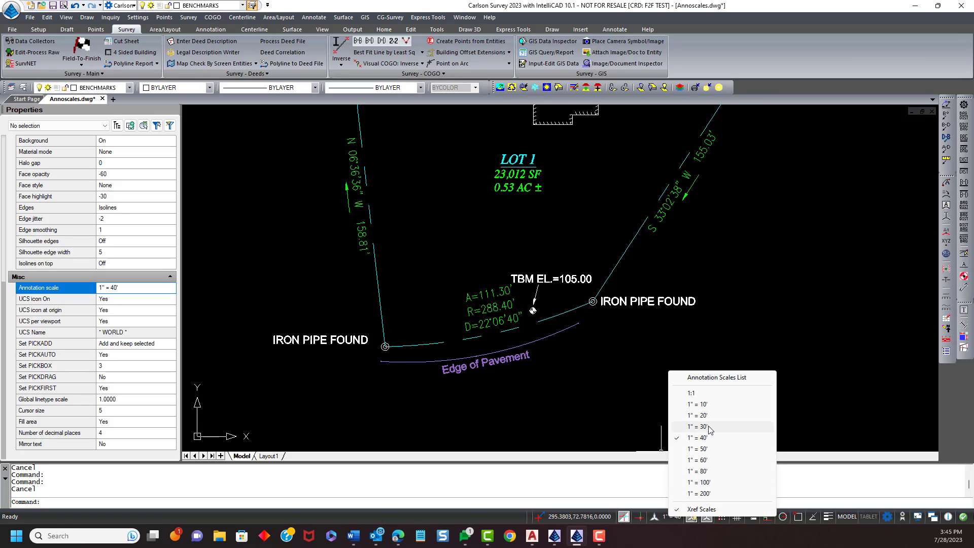
click(693, 425)
scroll(545, 304, up, 4)
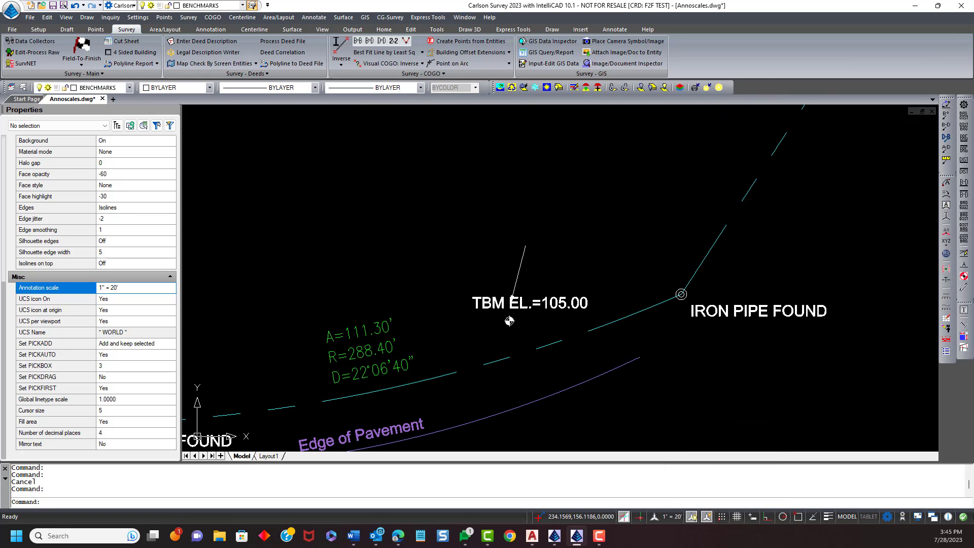
- Stretch the leader's endpoints so it points at the benchmark symbol at the 1" = 20' scale
click(517, 281)
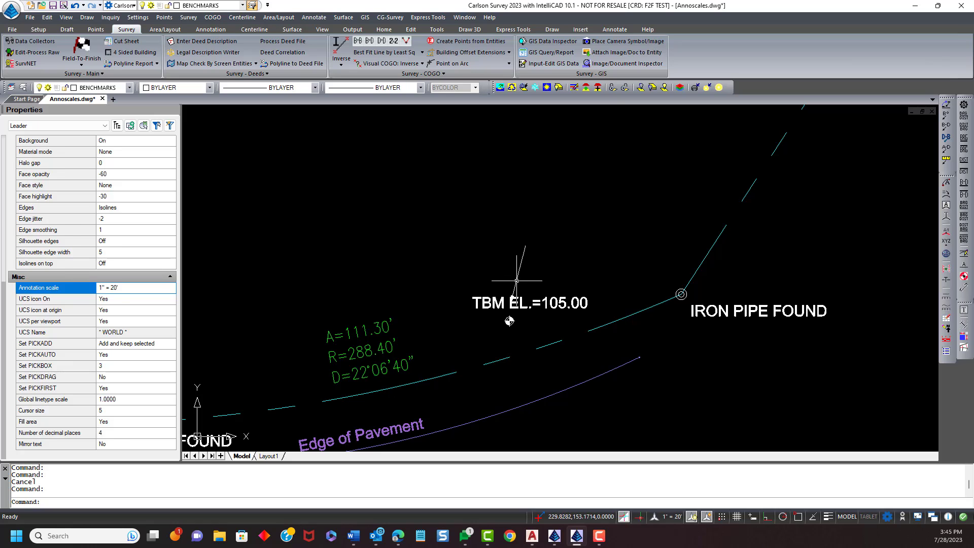
click(525, 245)
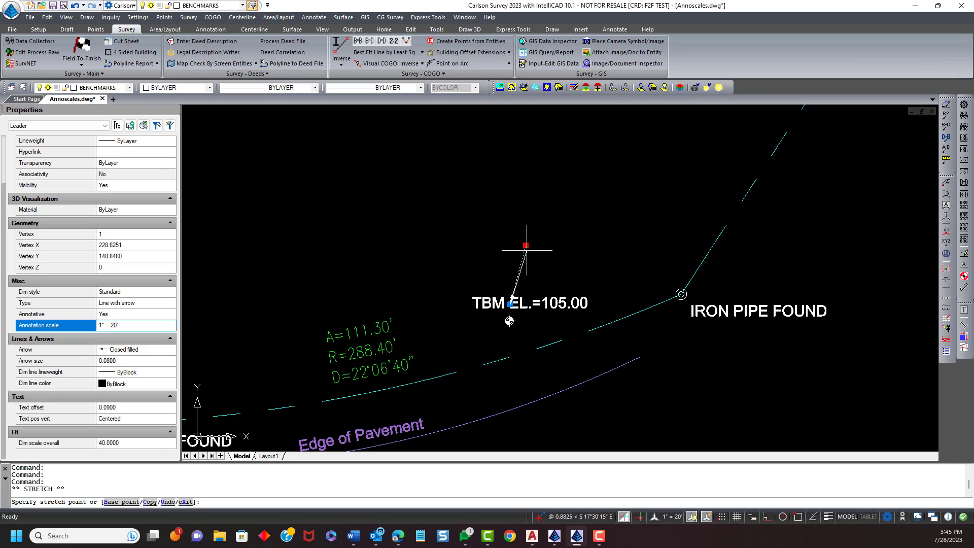
scroll(520, 310, up, 2)
click(520, 310)
click(506, 299)
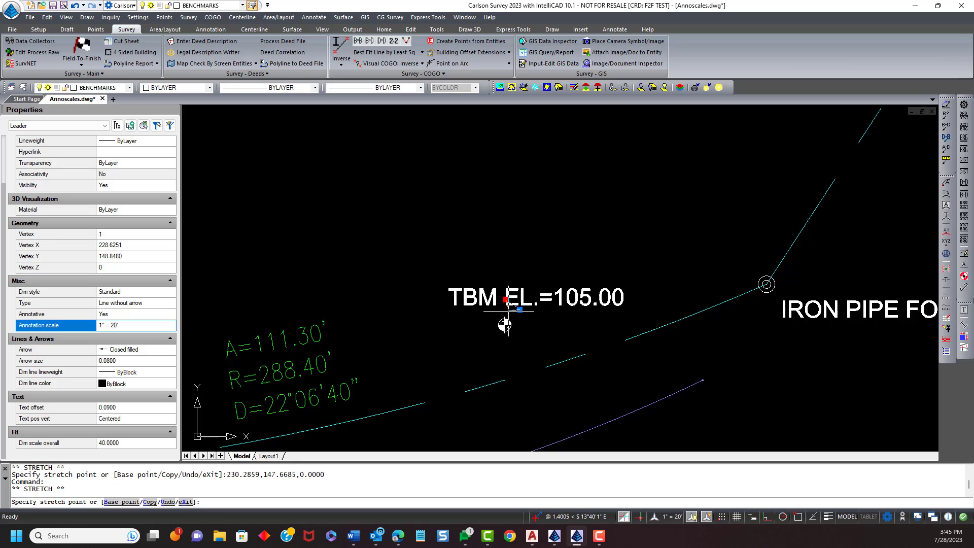
click(507, 313)
click(507, 313)
- Move the TBM EL.=105.00 label up and right, reattaching the leader's end just below it
click(500, 305)
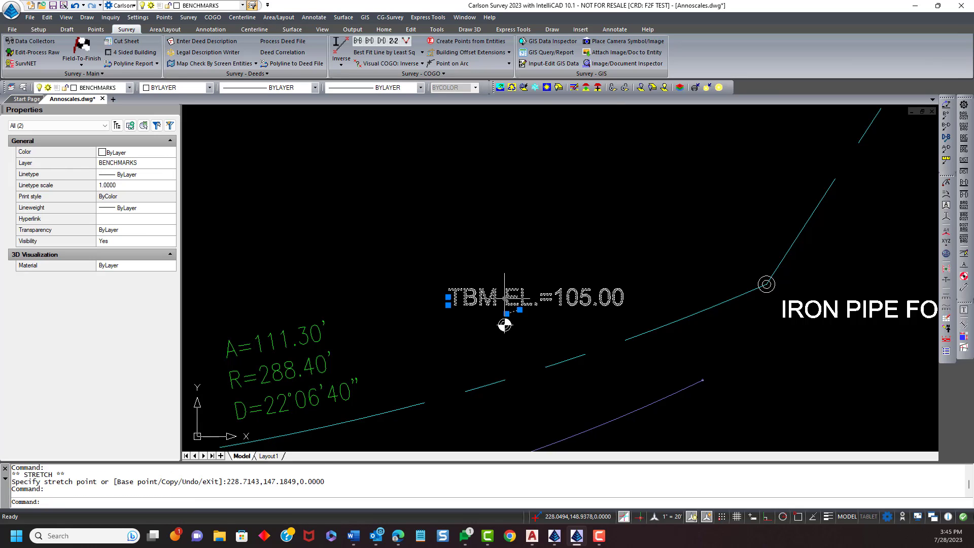
click(448, 297)
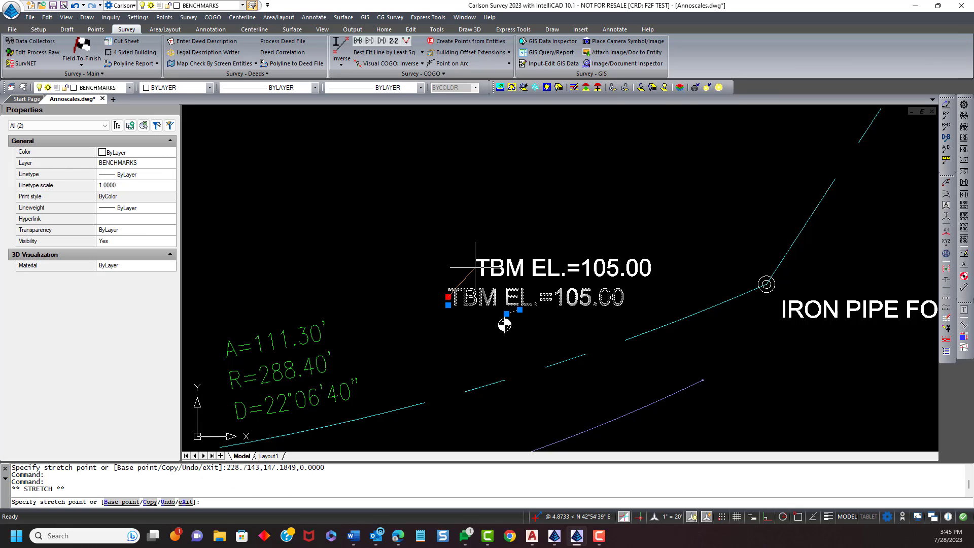
click(520, 256)
click(519, 309)
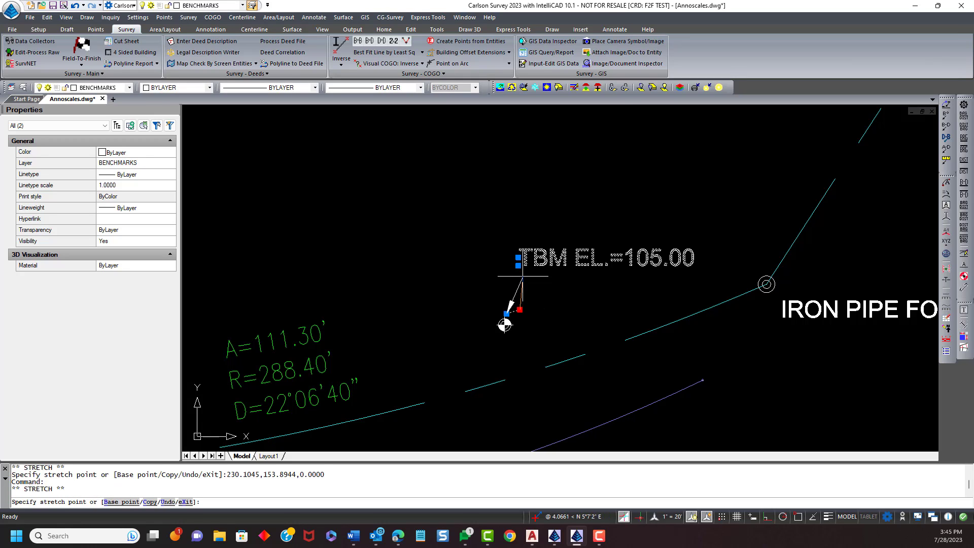
click(522, 272)
key(Escape)
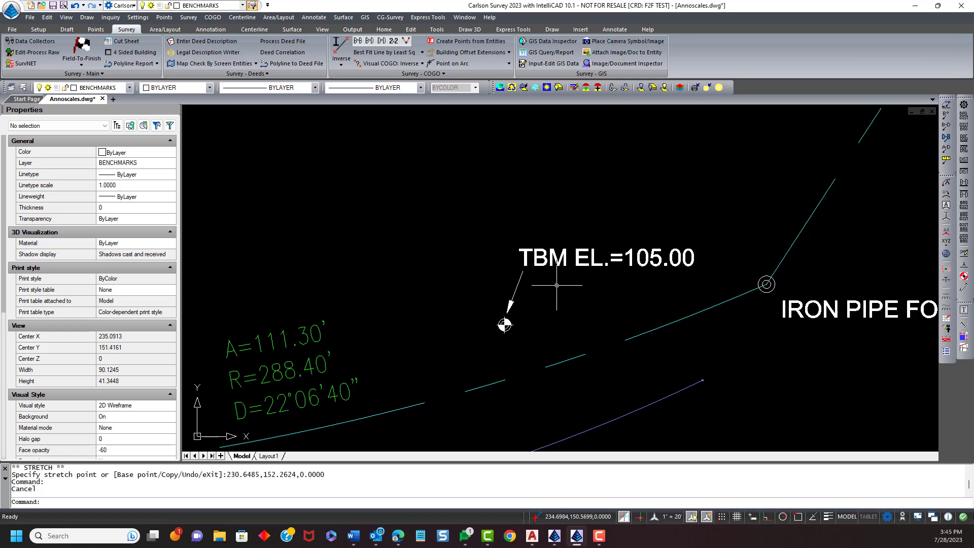
- Switch the annotation scale back to 1" = 40' to compare the label placement
scroll(558, 285, down, 2)
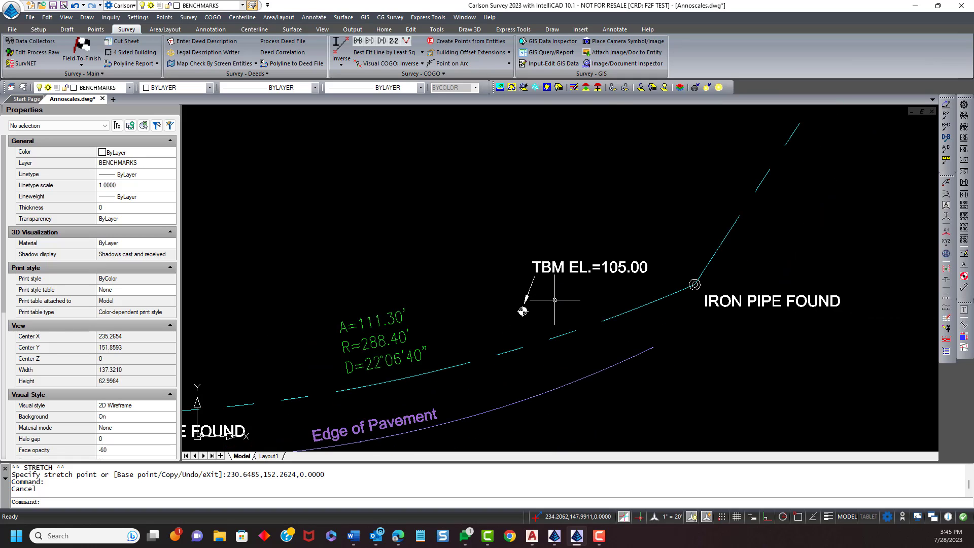
scroll(418, 307, down, 2)
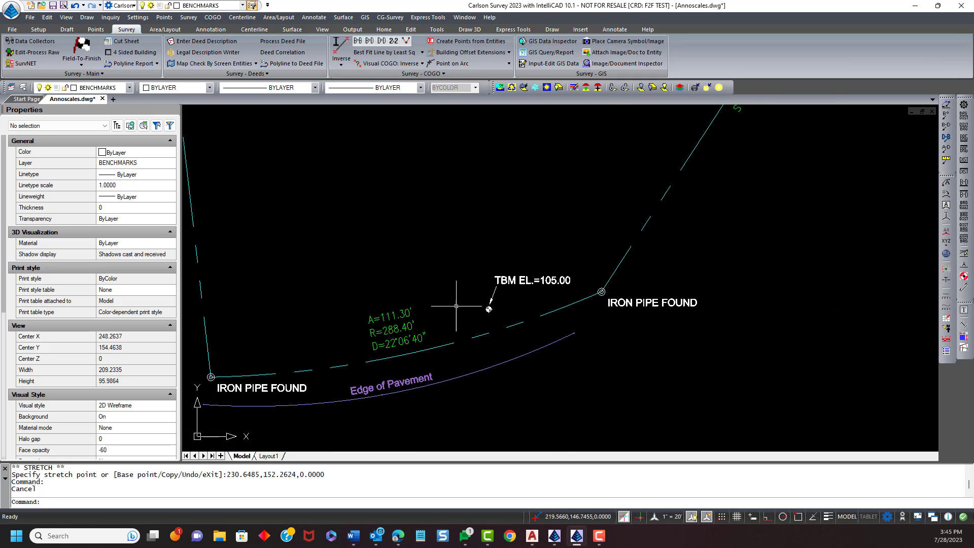
middle_drag(526, 311, 408, 320)
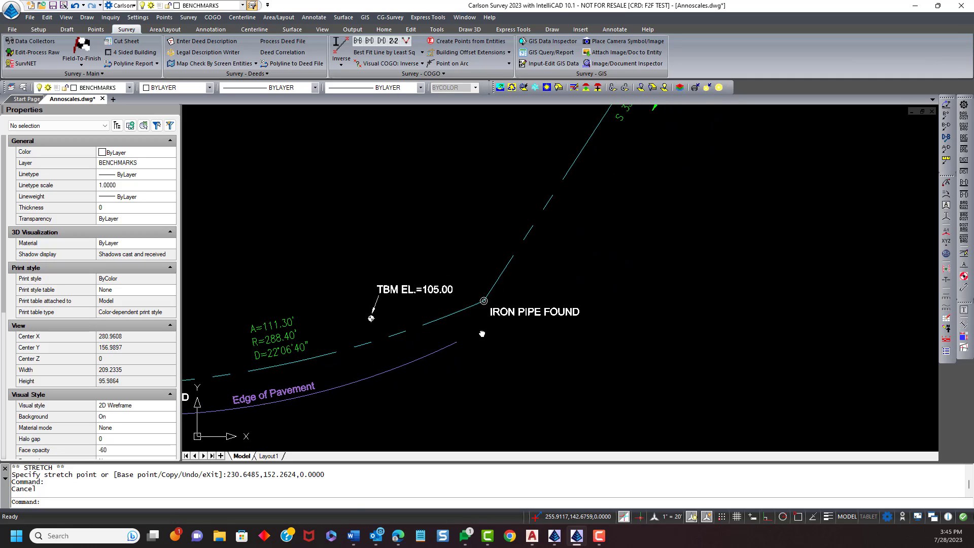
middle_drag(477, 335, 562, 335)
scroll(538, 334, down, 3)
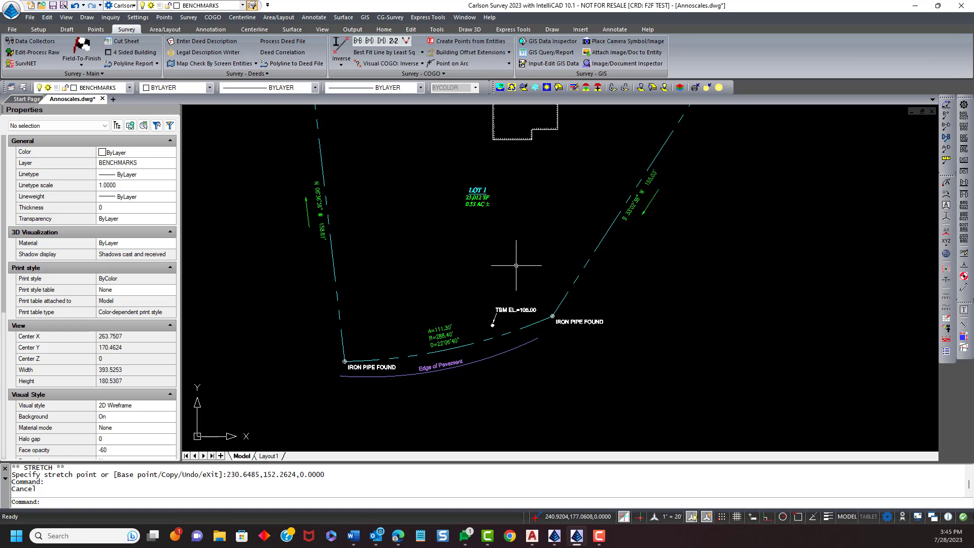
click(659, 518)
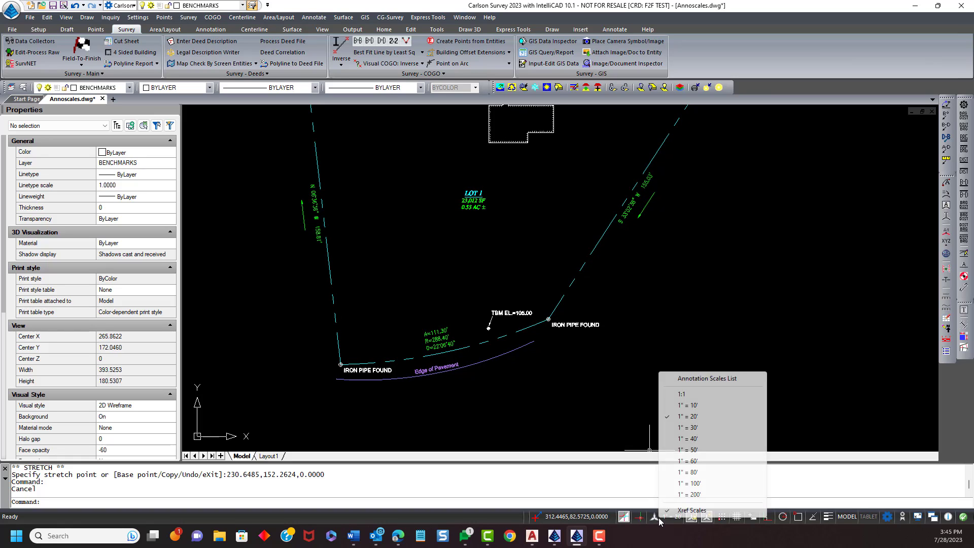
click(697, 444)
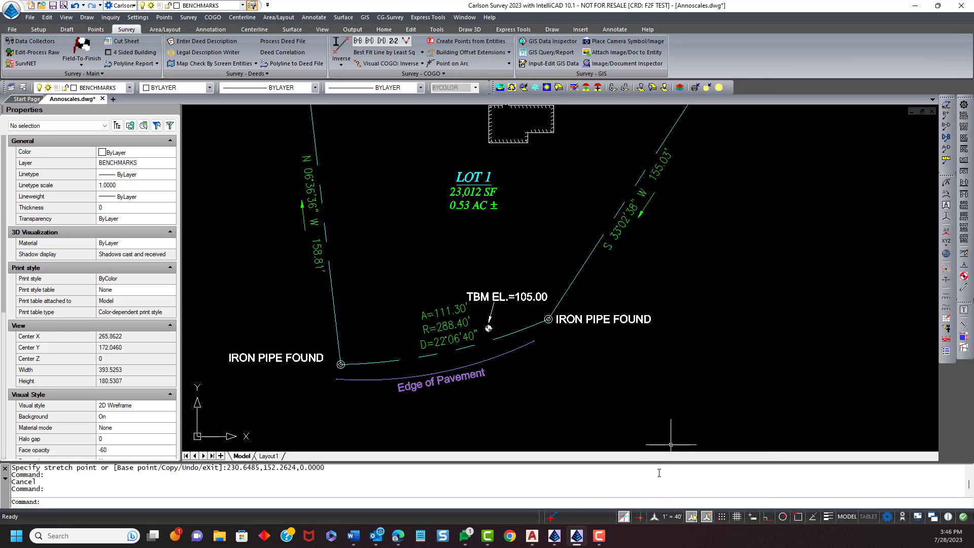
- Switch the annotation scale to 1" = 20' again
click(673, 518)
click(702, 417)
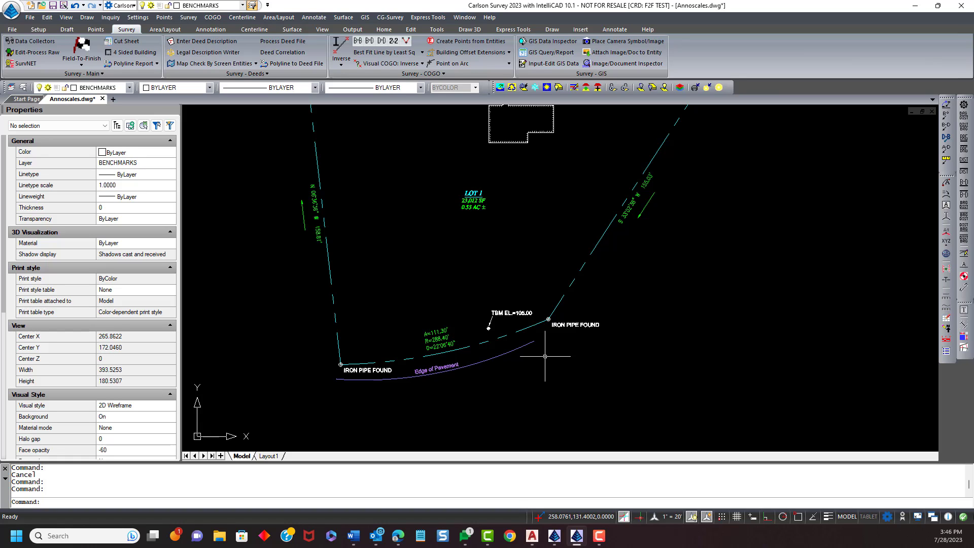
- Switch the annotation scale to 1" = 40' with the whole plat in view
scroll(545, 357, down, 2)
middle_drag(516, 274, 470, 304)
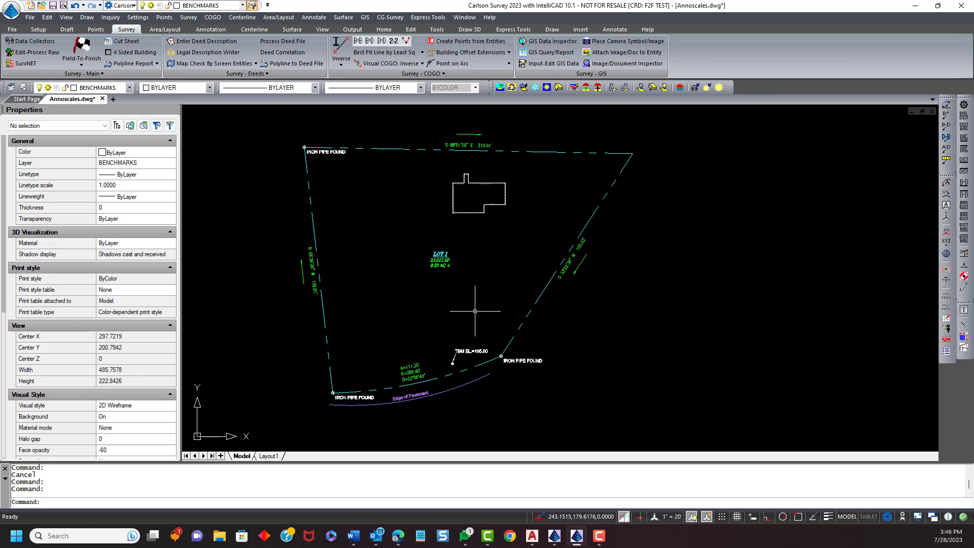
click(666, 519)
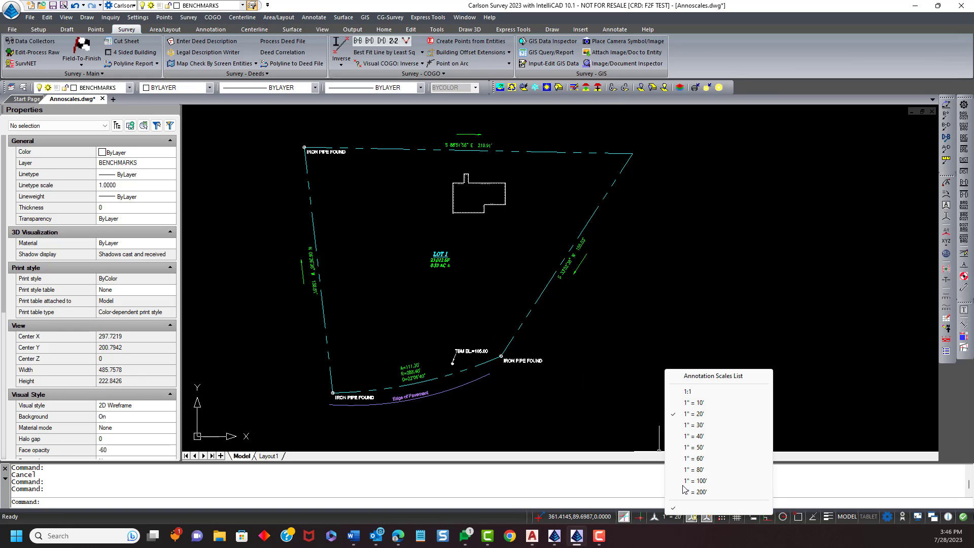
click(683, 437)
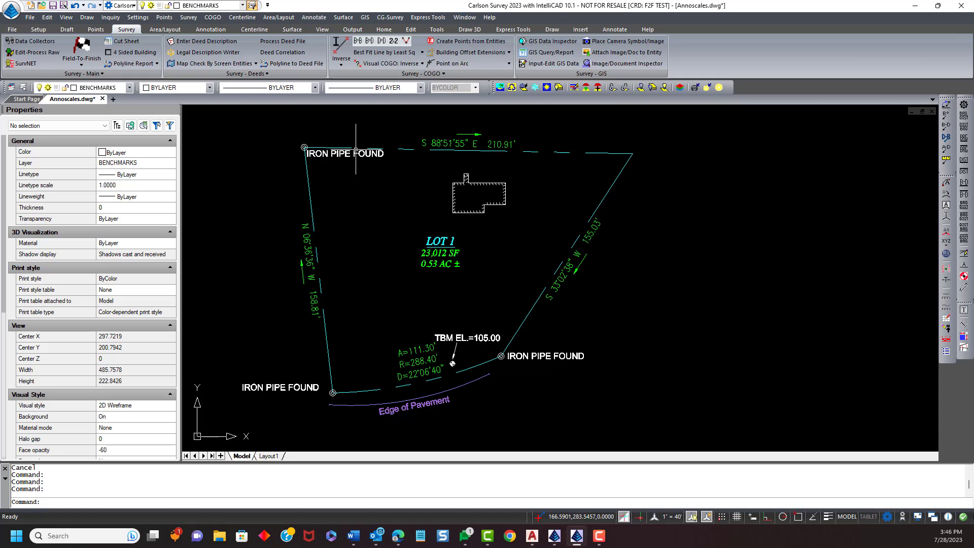
- Review the horizontal scale in the Drawing Setup dialog and close it without changes
click(137, 18)
click(152, 30)
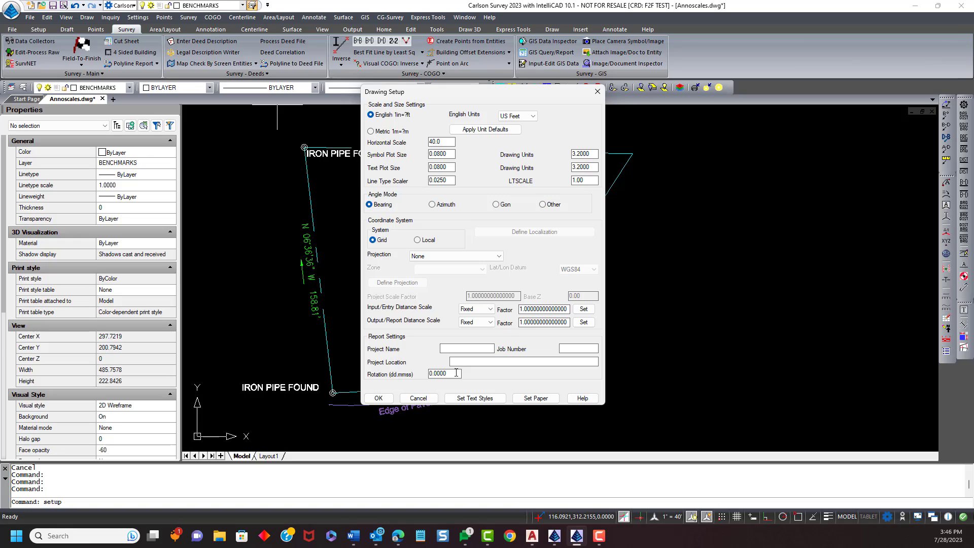
click(418, 398)
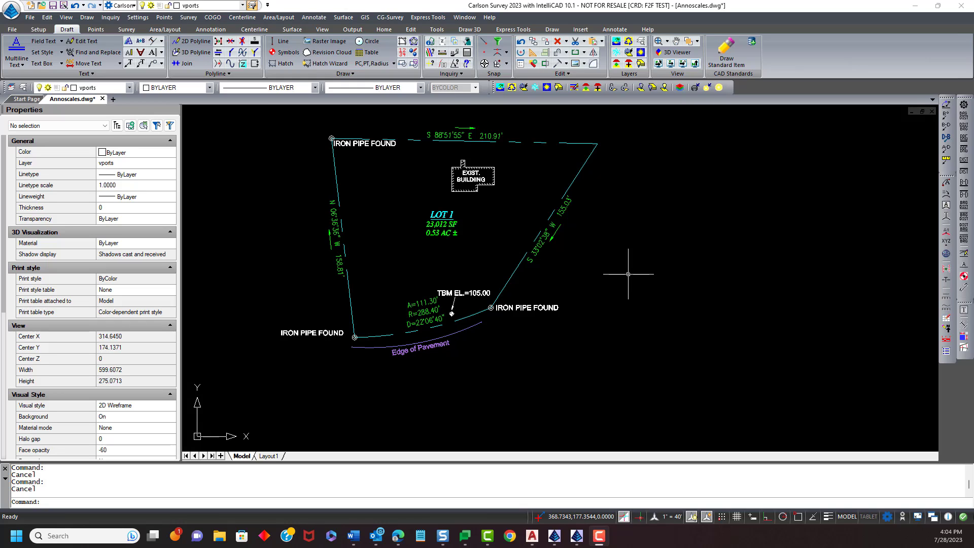
- Open Layout1 and change its page setup paper size to Tabloid
middle_drag(632, 284, 627, 291)
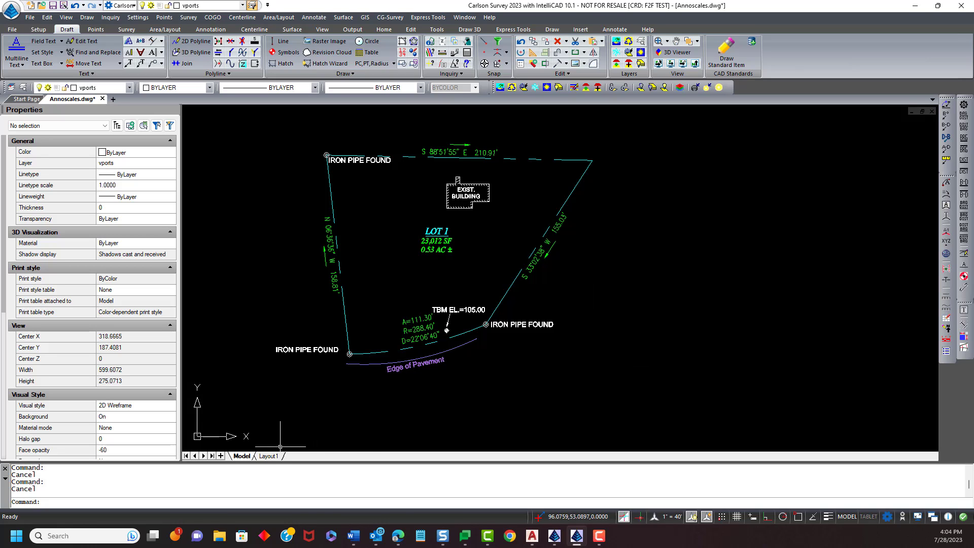
click(269, 456)
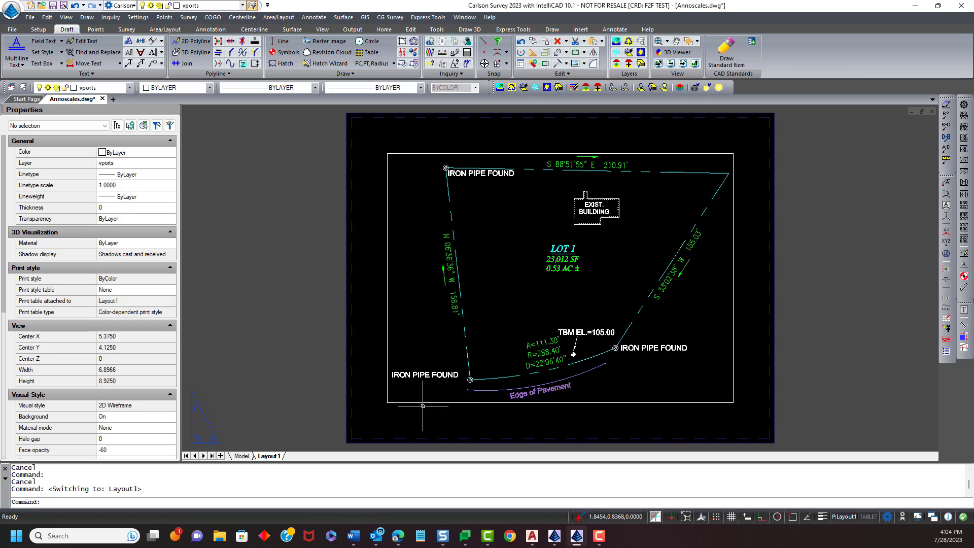
middle_drag(263, 374, 196, 381)
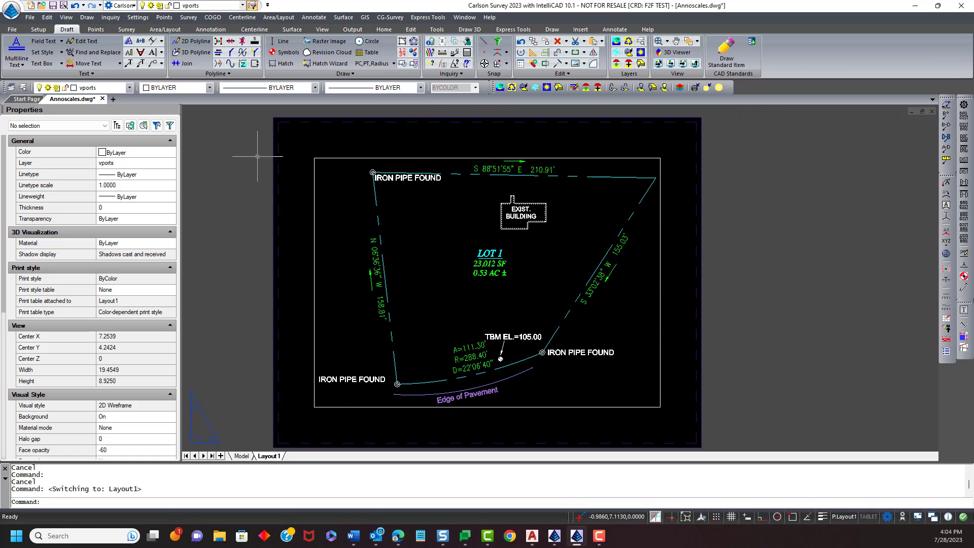
middle_drag(243, 351, 243, 343)
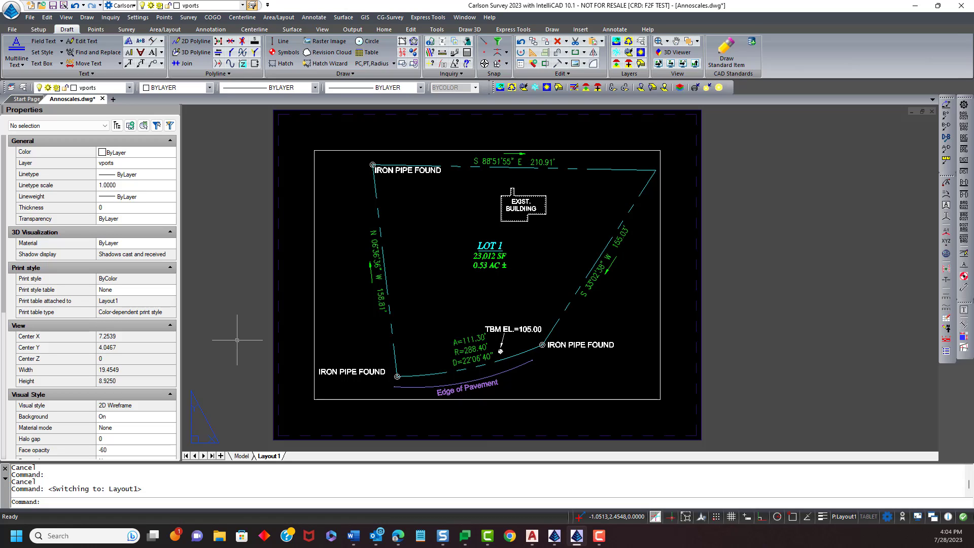
right_click(270, 457)
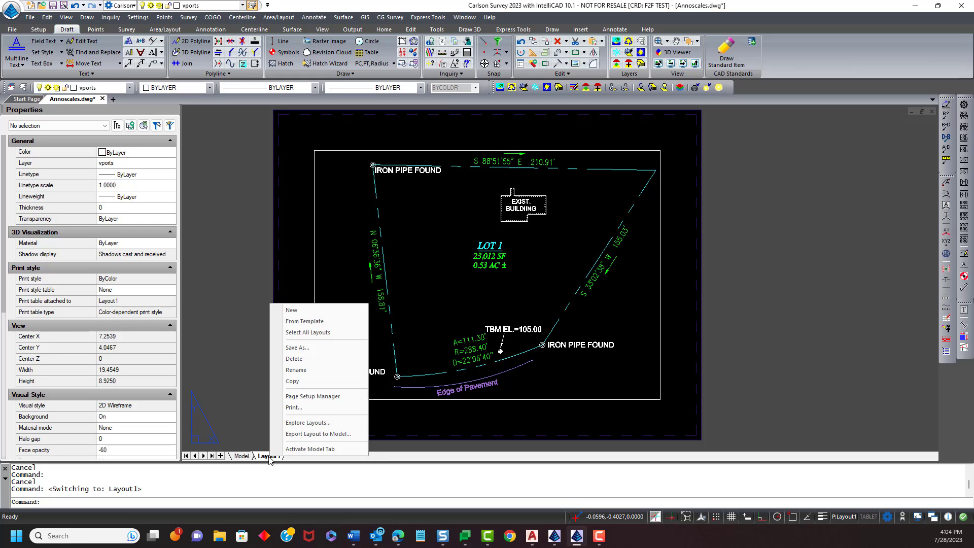
click(329, 402)
click(561, 244)
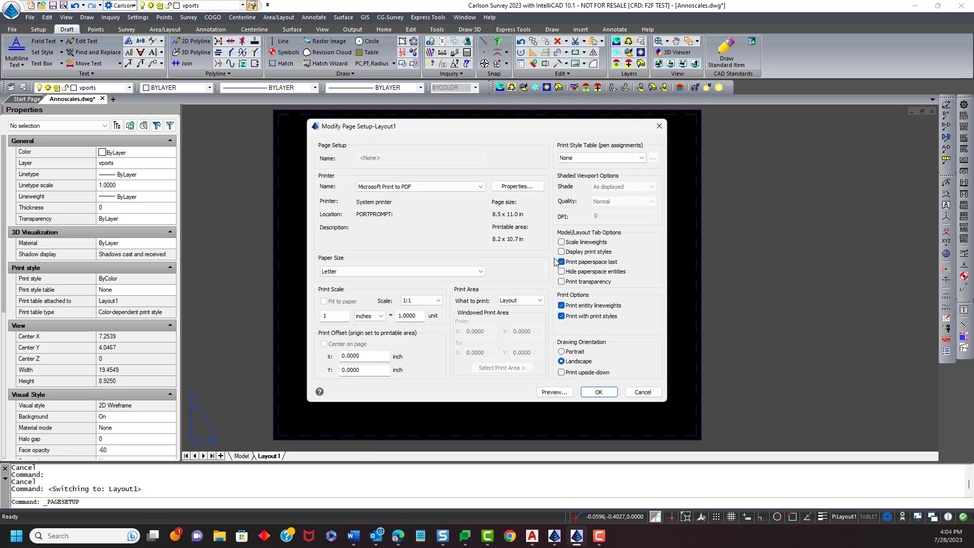
click(472, 272)
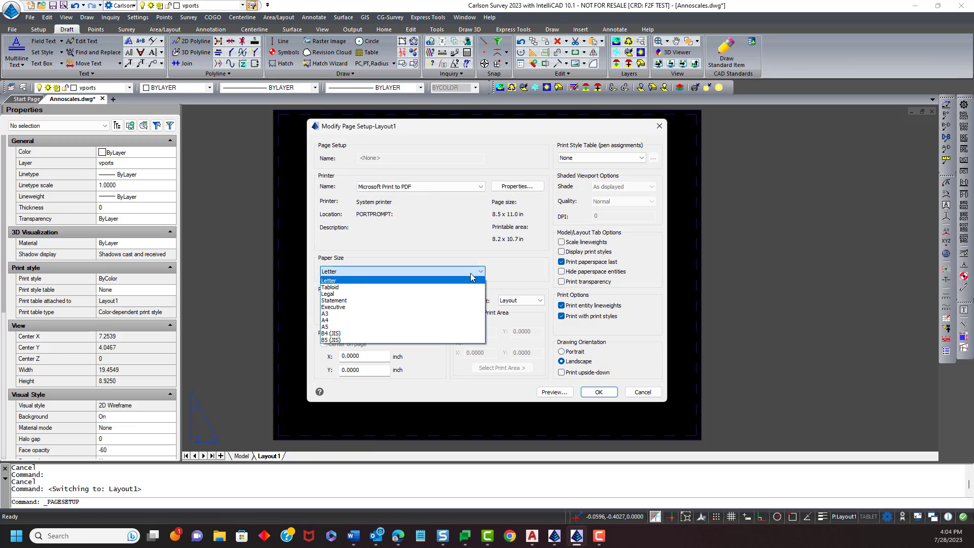
click(439, 287)
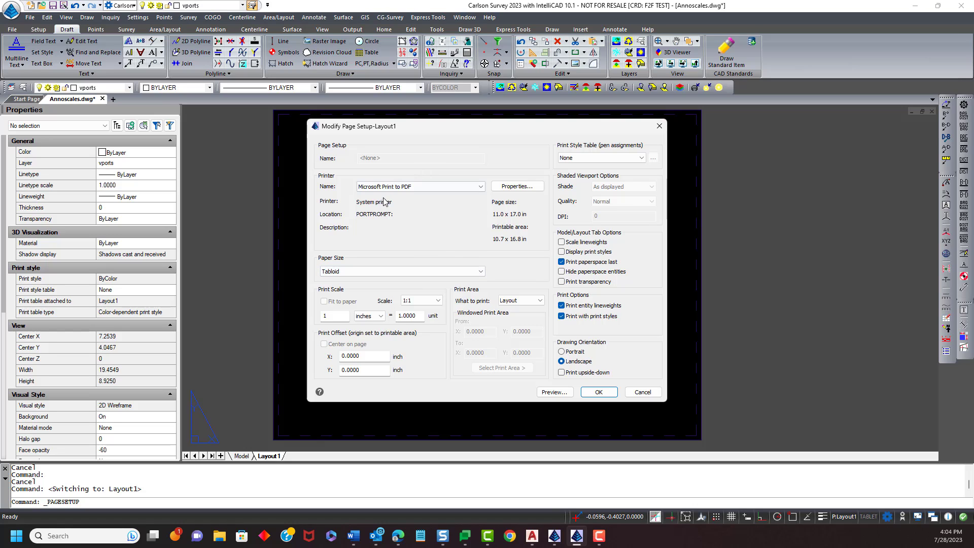
click(600, 392)
click(567, 365)
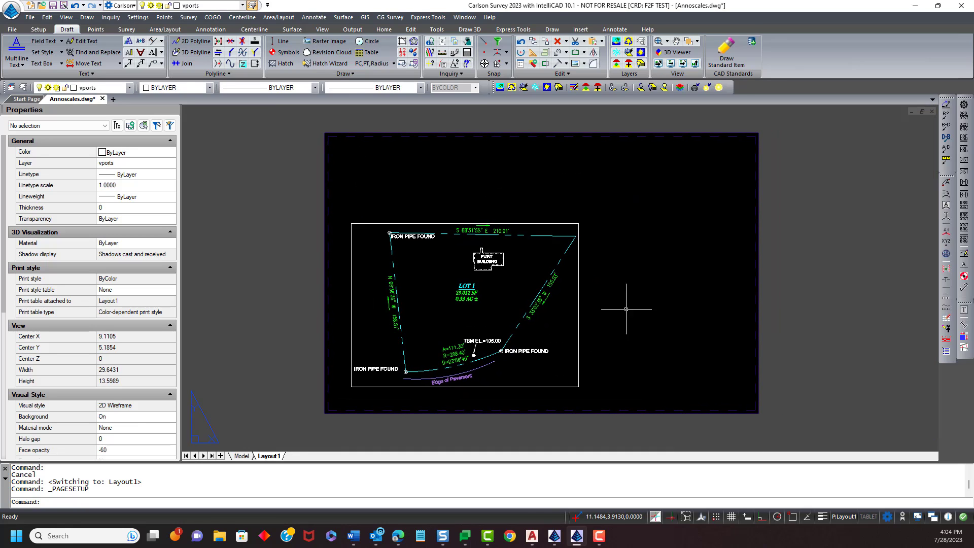
- Set the layout viewport's standard scale to 1" = 40'
click(578, 312)
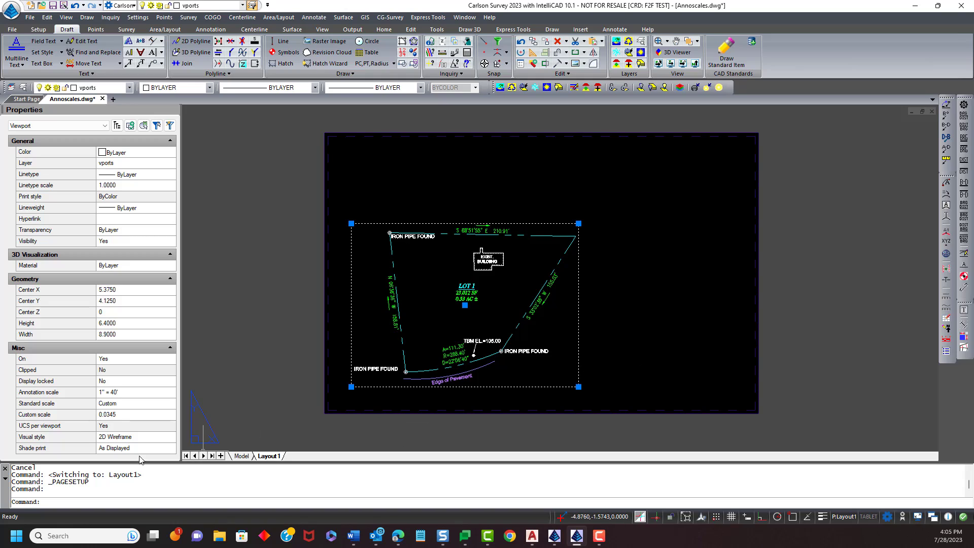
click(121, 407)
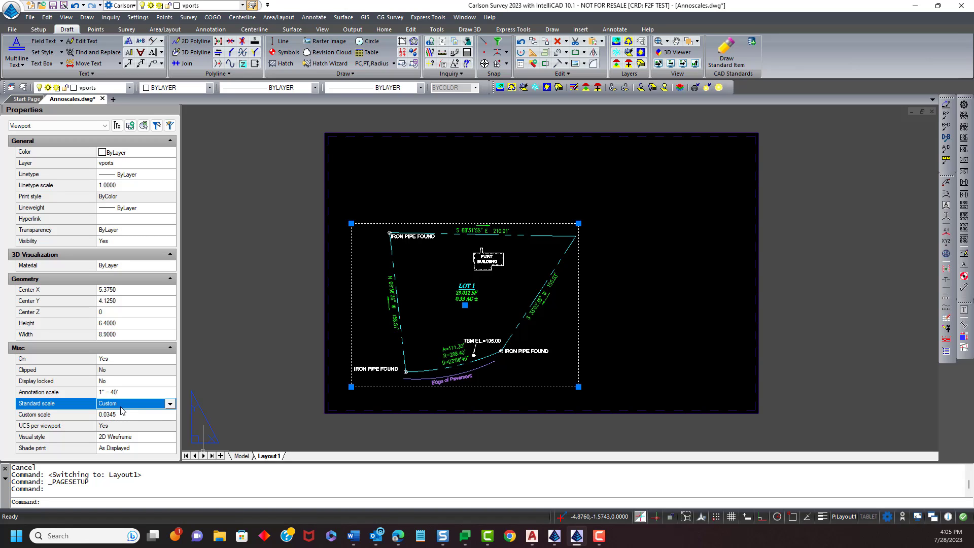
click(170, 404)
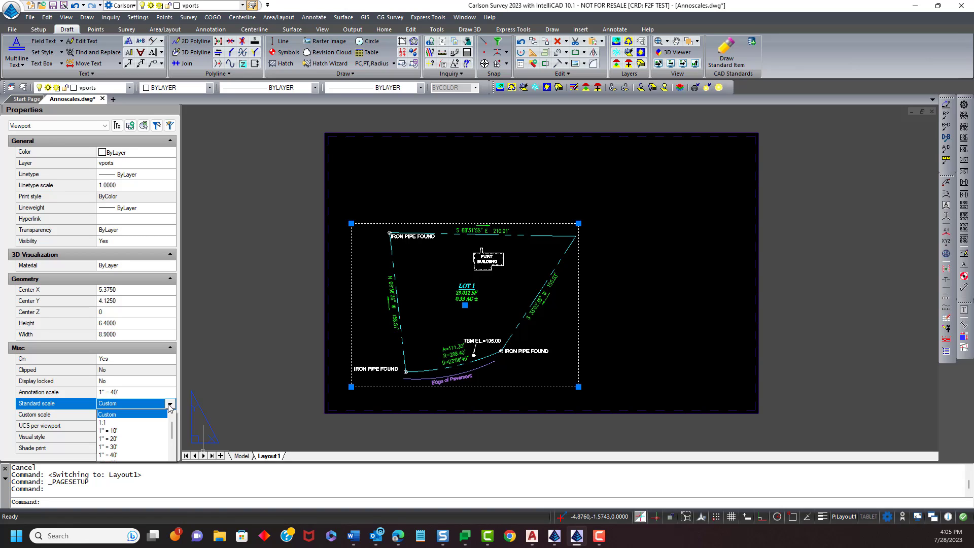
click(124, 455)
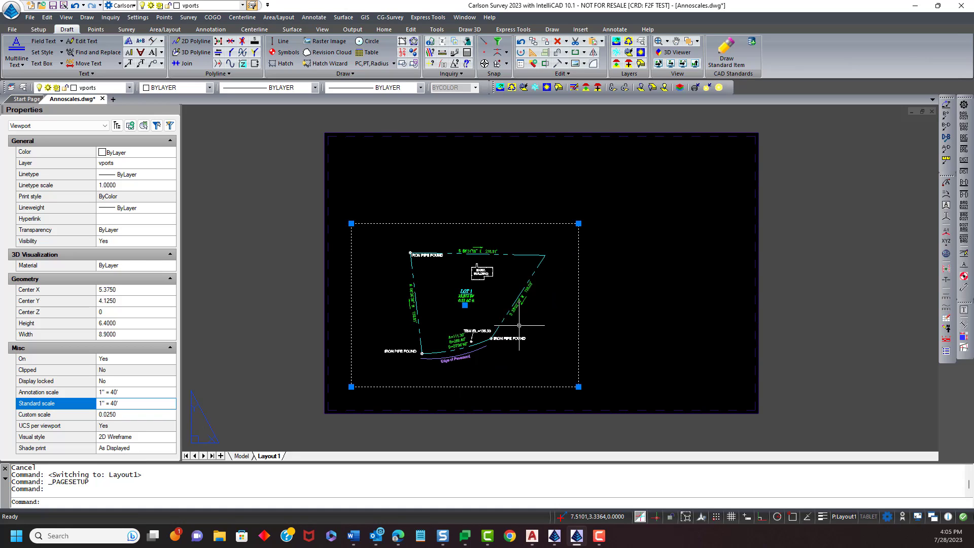
- Resize the viewport by pulling its top-left and bottom-right corners in to fit the plat
click(351, 223)
click(381, 242)
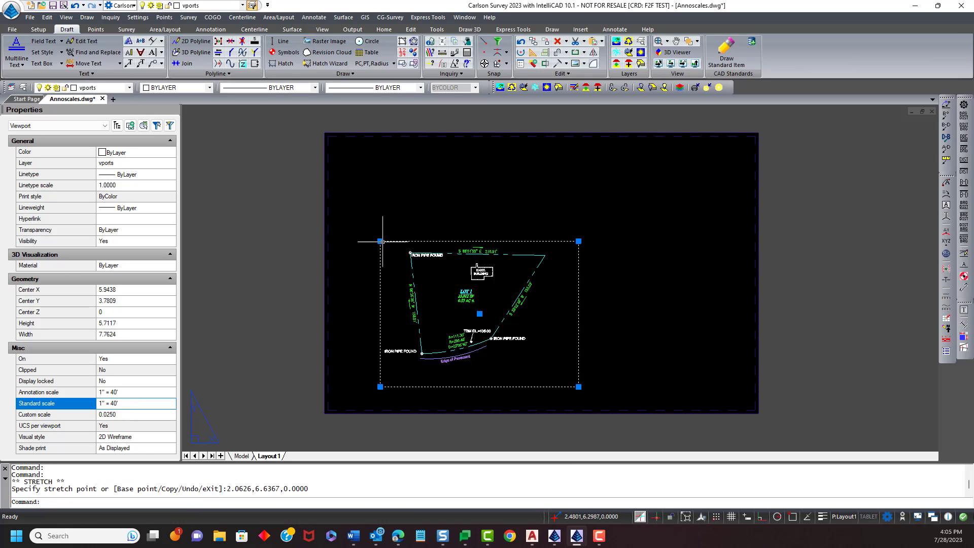
click(578, 387)
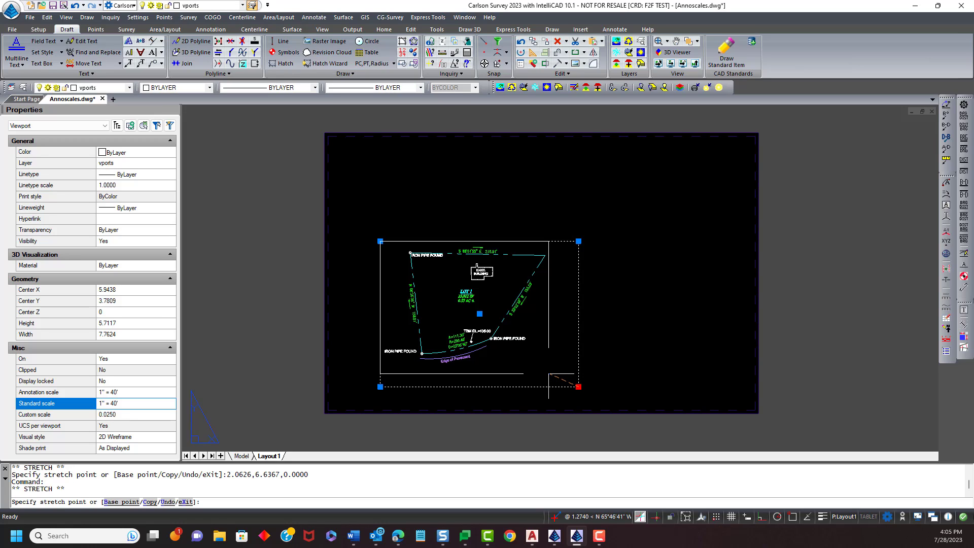
click(551, 371)
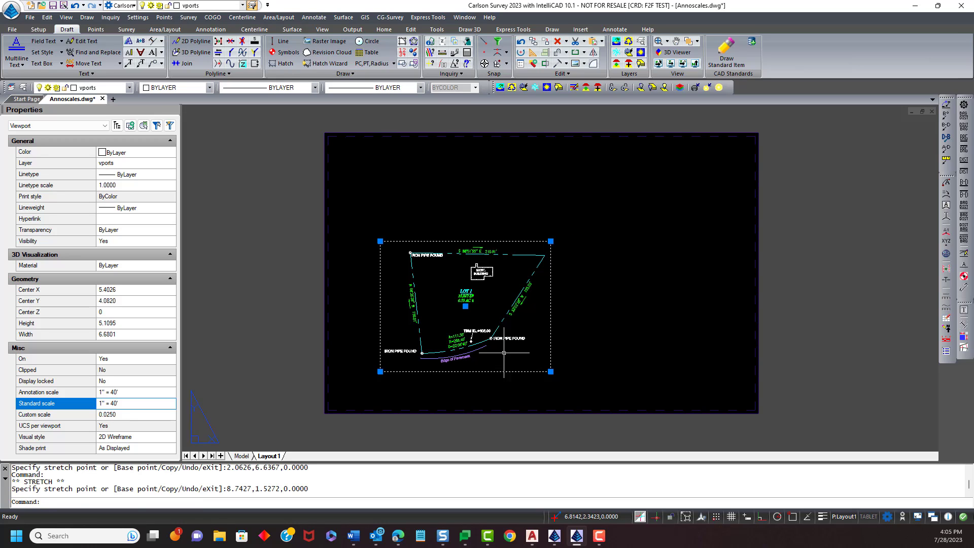
- Move the viewport up to the upper-left area of the sheet
text(m)
key(Return)
click(453, 334)
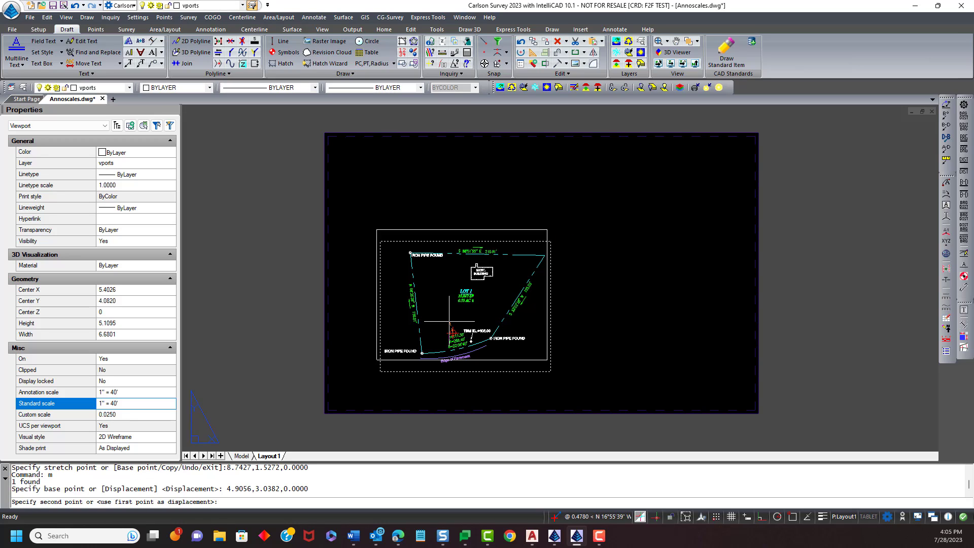
click(416, 240)
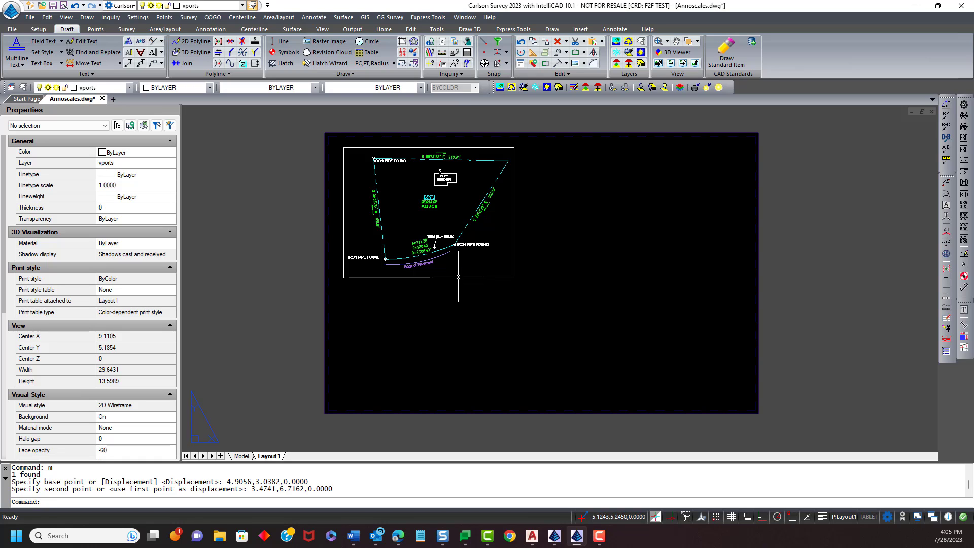
- Copy the viewport to the right side of the sheet
text(CP)
key(Return)
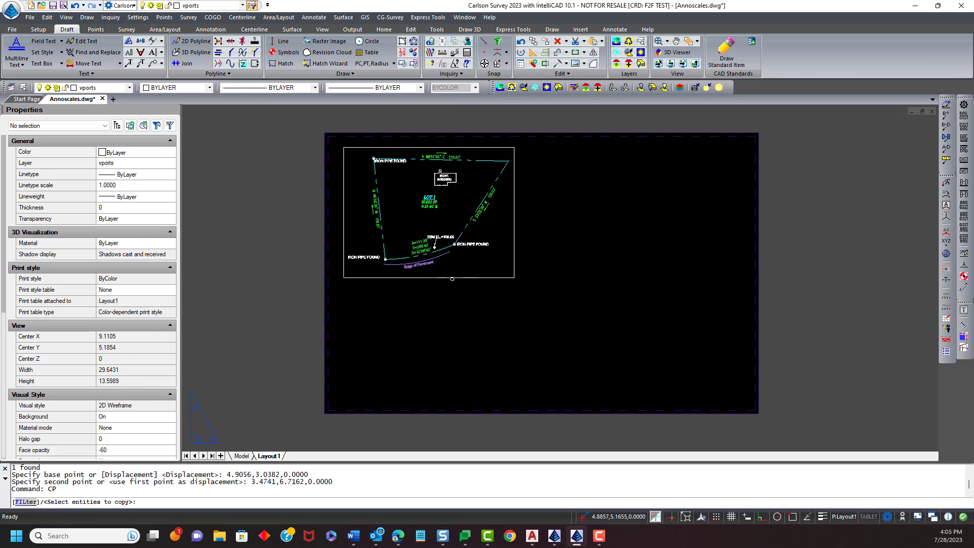
click(452, 279)
click(449, 270)
key(Return)
click(448, 255)
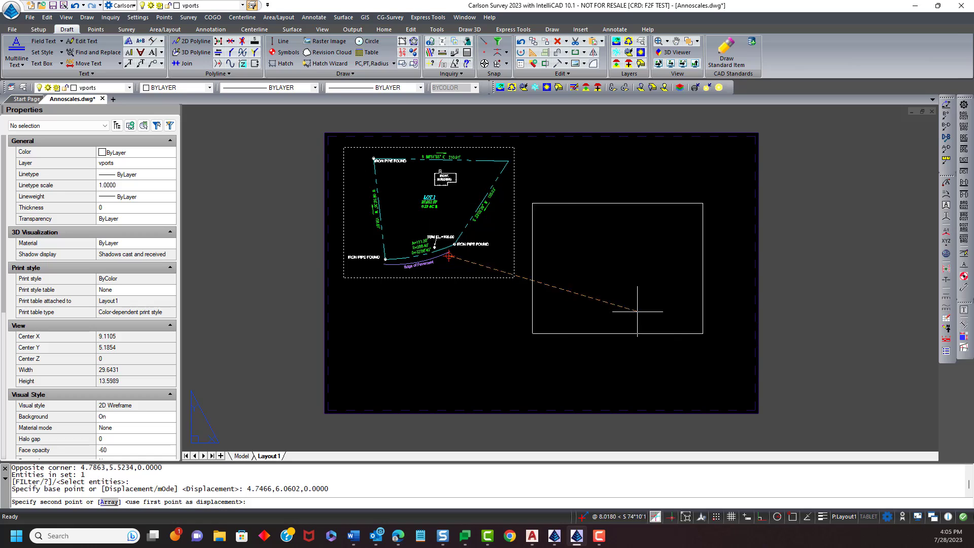
click(652, 293)
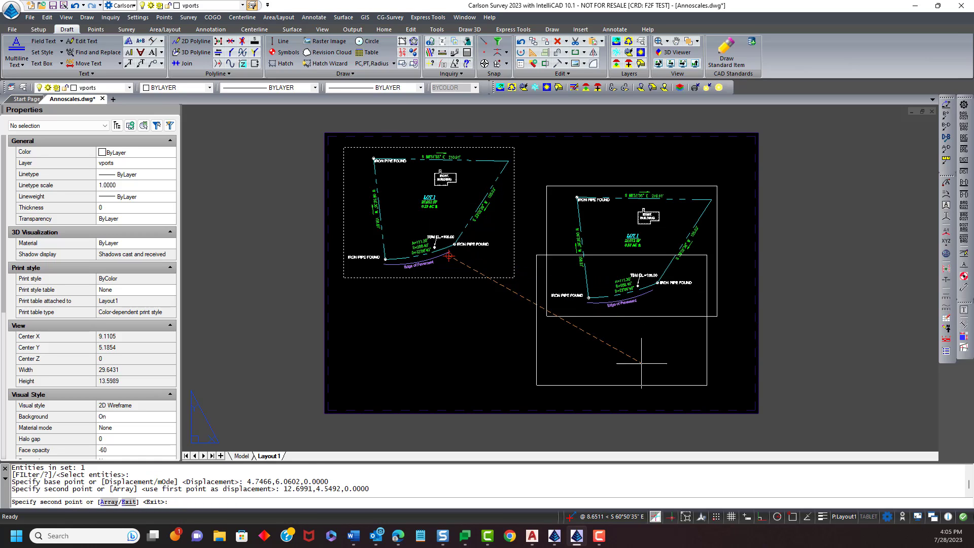
key(Escape)
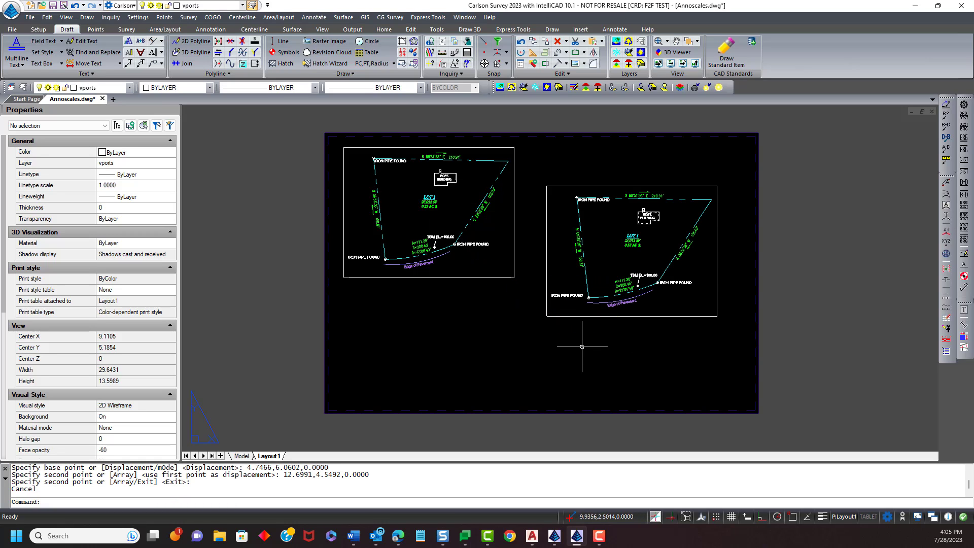
text(m)
key(Return)
click(452, 279)
click(446, 303)
key(Escape)
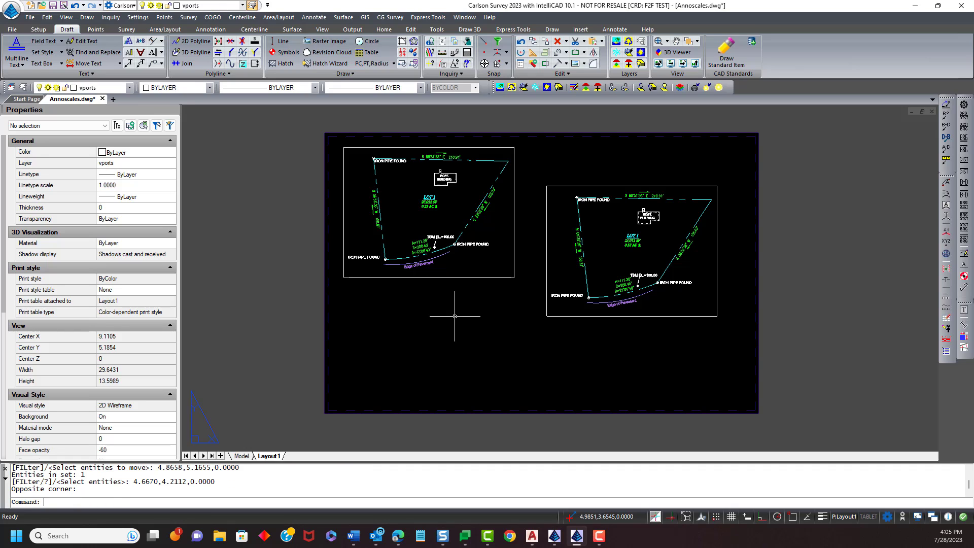
- Move the original viewport down to line up beside its copy
text(m)
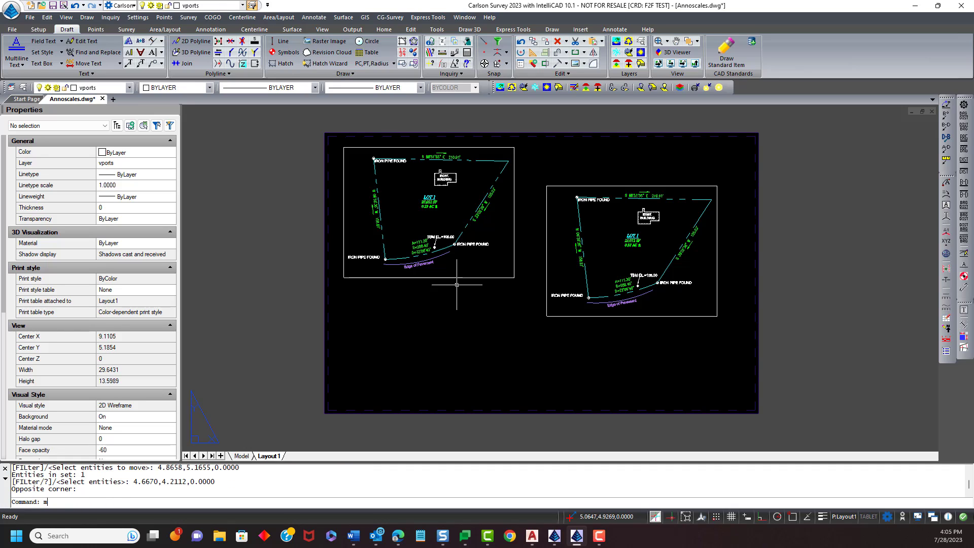
key(Return)
click(455, 278)
key(Return)
click(454, 300)
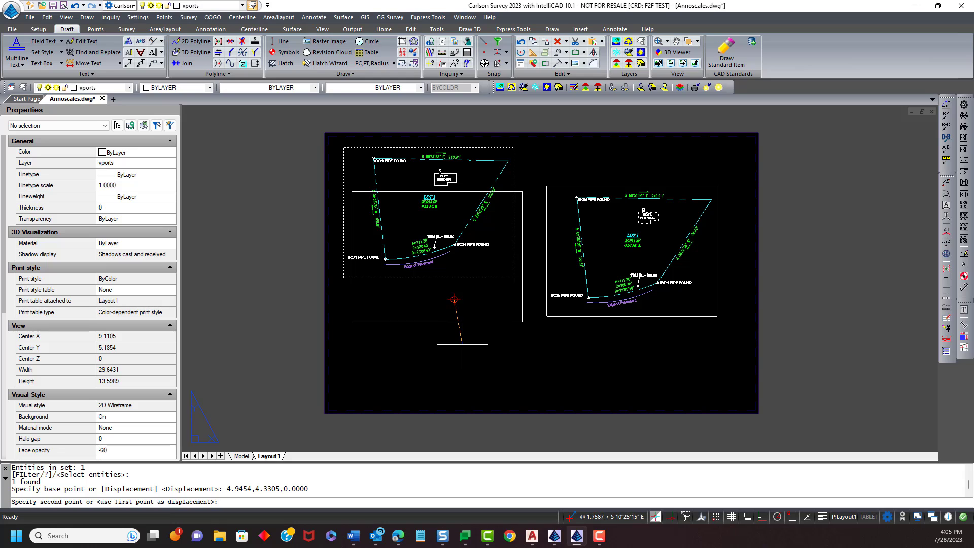
click(466, 338)
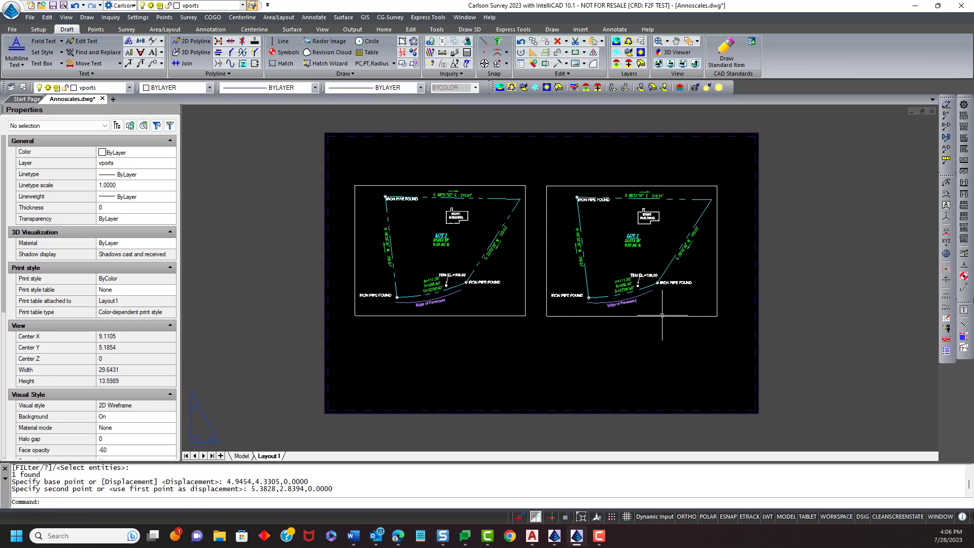
- Set the copied viewport's standard scale to 1" = 20'
click(663, 315)
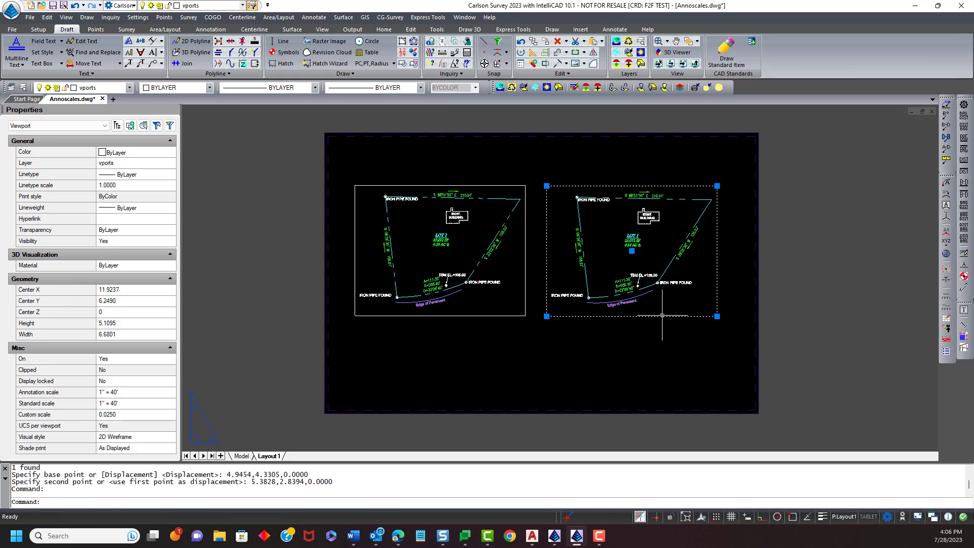
click(152, 408)
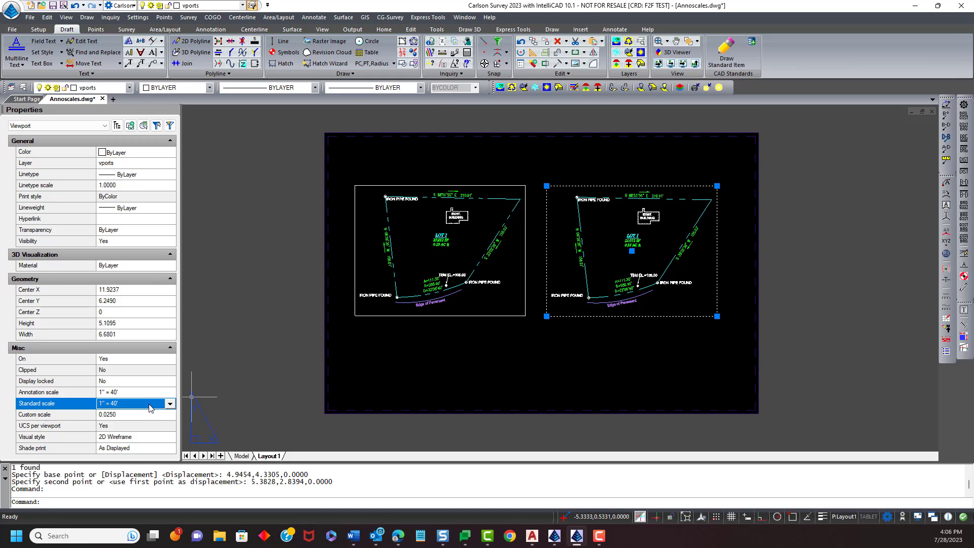
click(169, 405)
scroll(132, 440, up, 2)
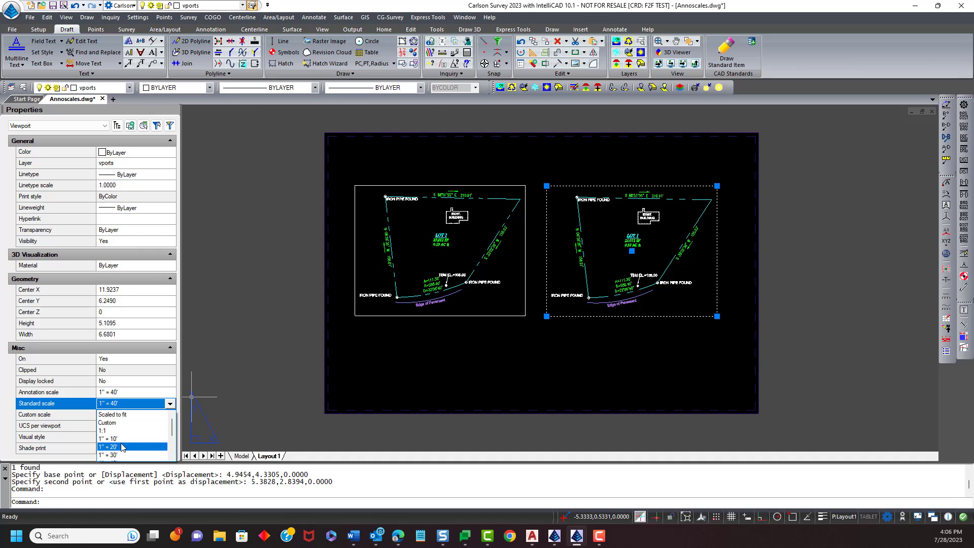
click(123, 447)
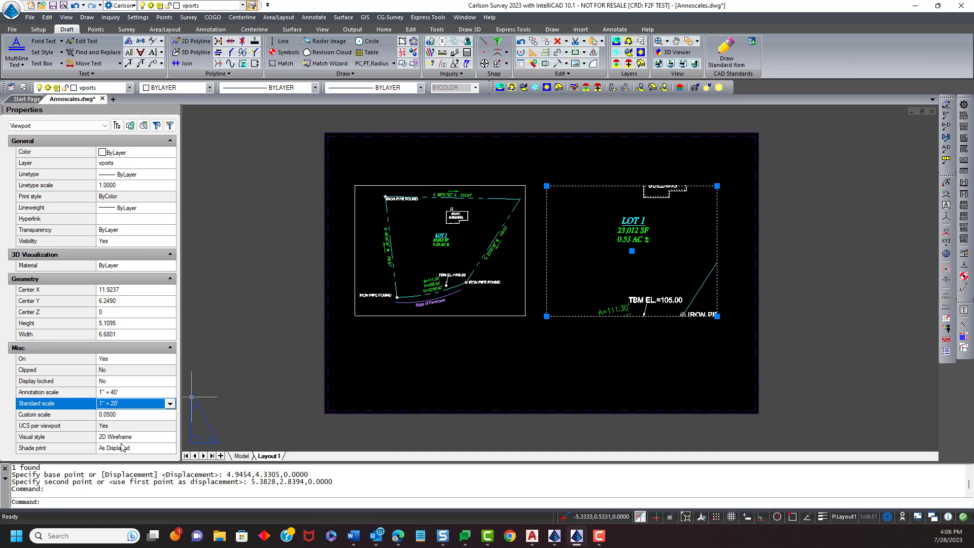
- Set the copied viewport's annotation scale to 1" = 20'
click(152, 392)
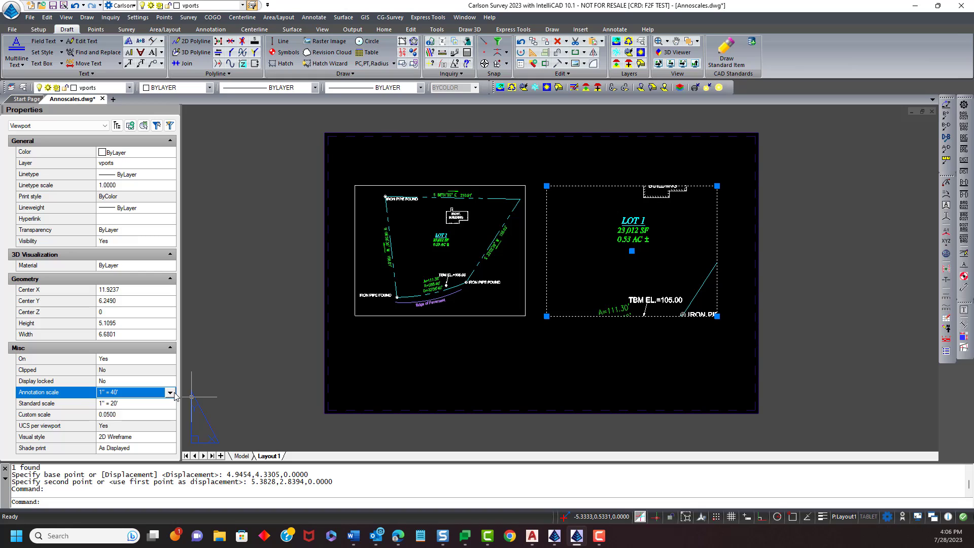
click(170, 393)
scroll(138, 422, up, 2)
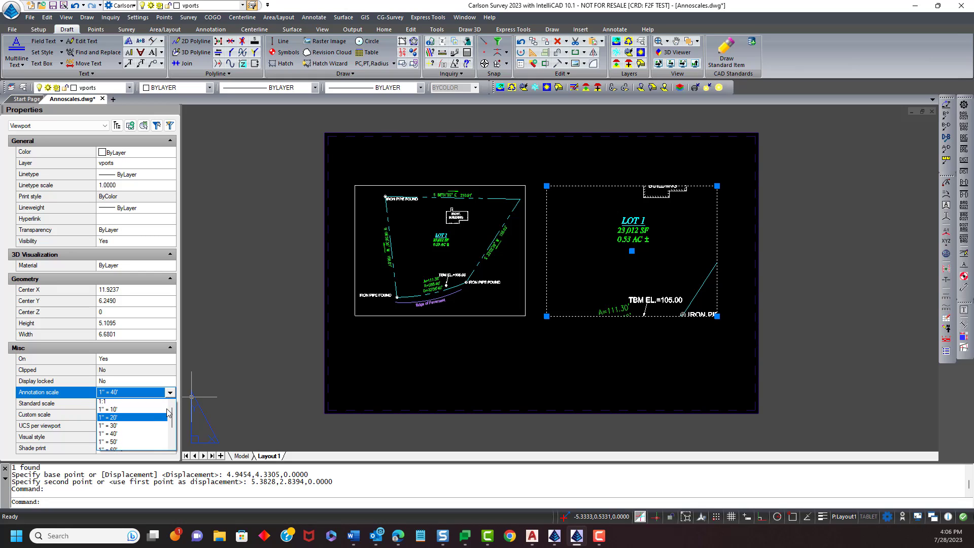
click(138, 420)
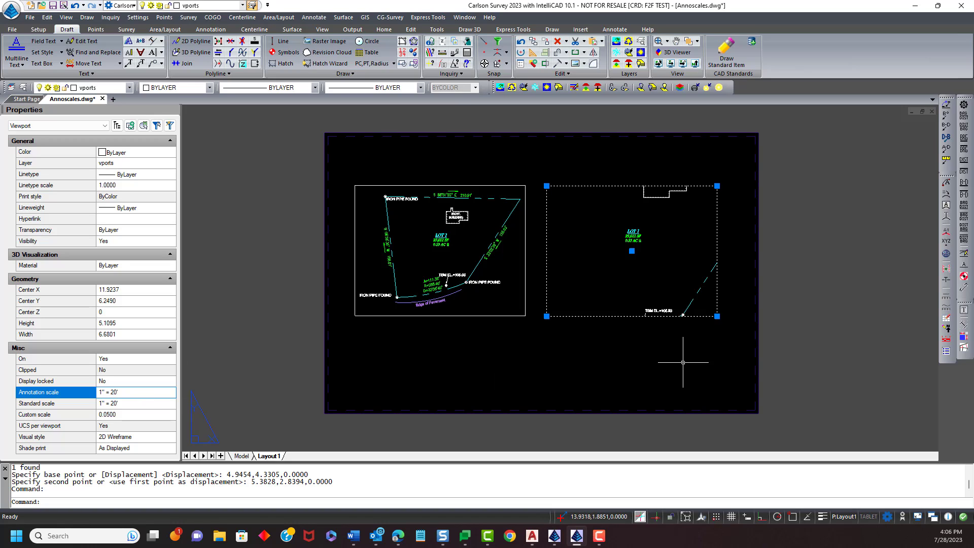
key(Escape)
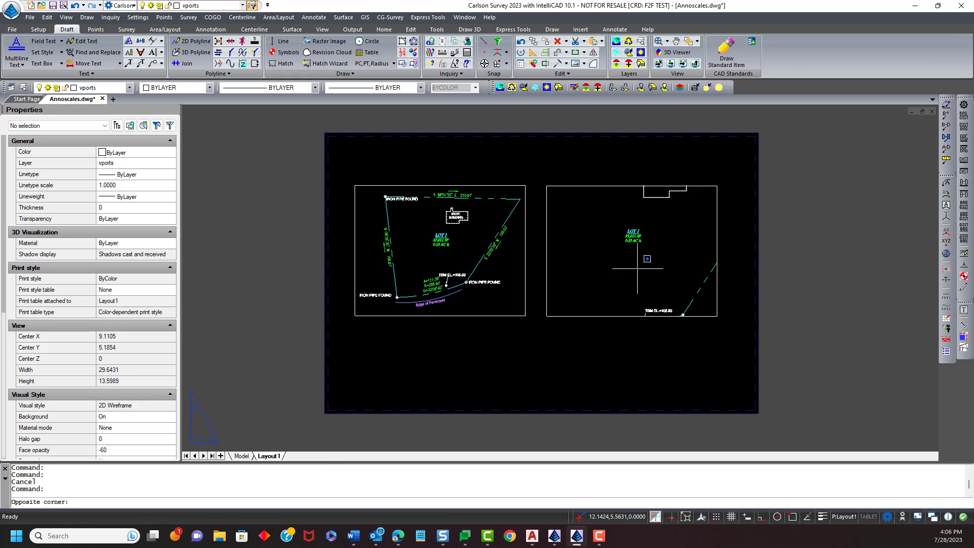
- Pan inside the right viewport to frame the curve, TBM label and iron pipe, then return to paper space
double_click(637, 268)
middle_drag(655, 270, 645, 210)
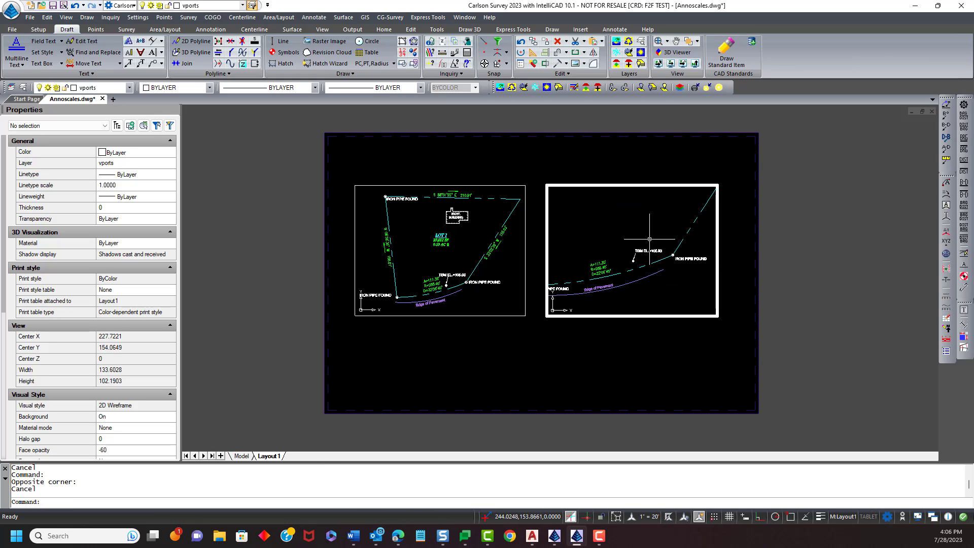
middle_drag(664, 296, 638, 288)
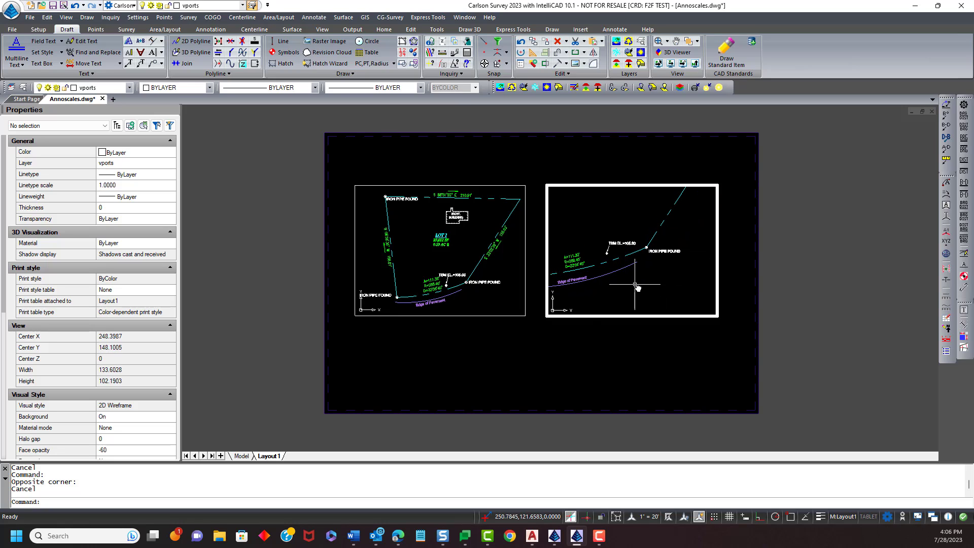
text(ps)
key(Return)
- Freeze the BENCHMARKS layer in the current (right) viewport only from the layer explorer
scroll(625, 222, up, 3)
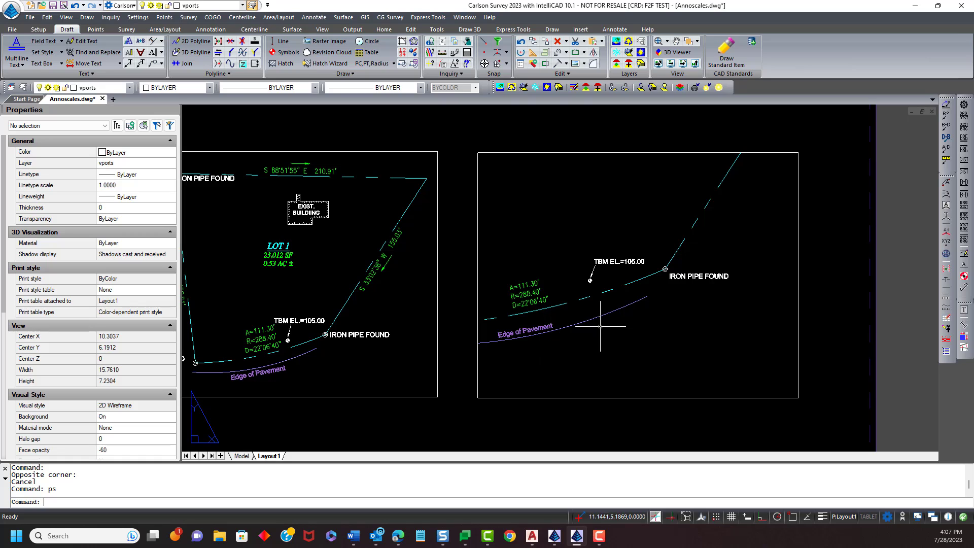
scroll(589, 326, down, 1)
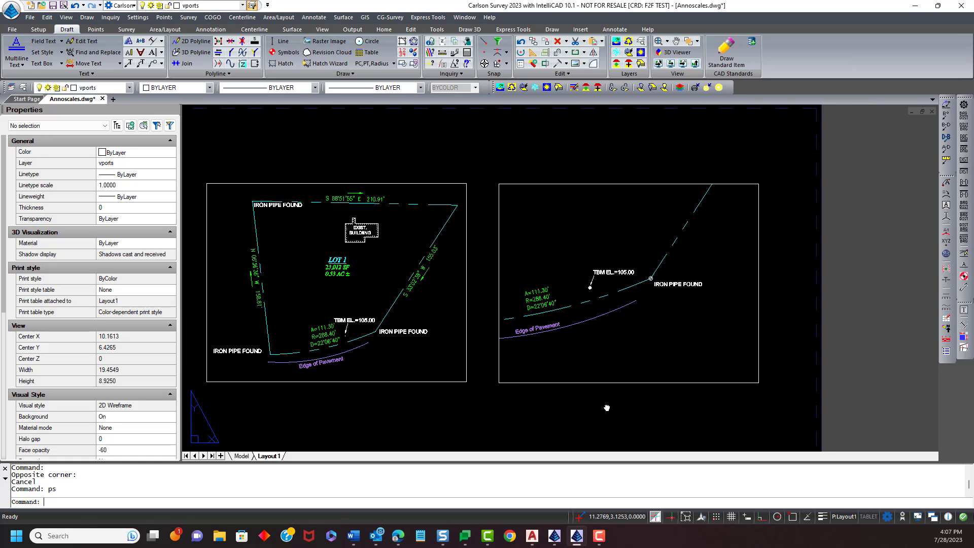
middle_drag(607, 406, 603, 403)
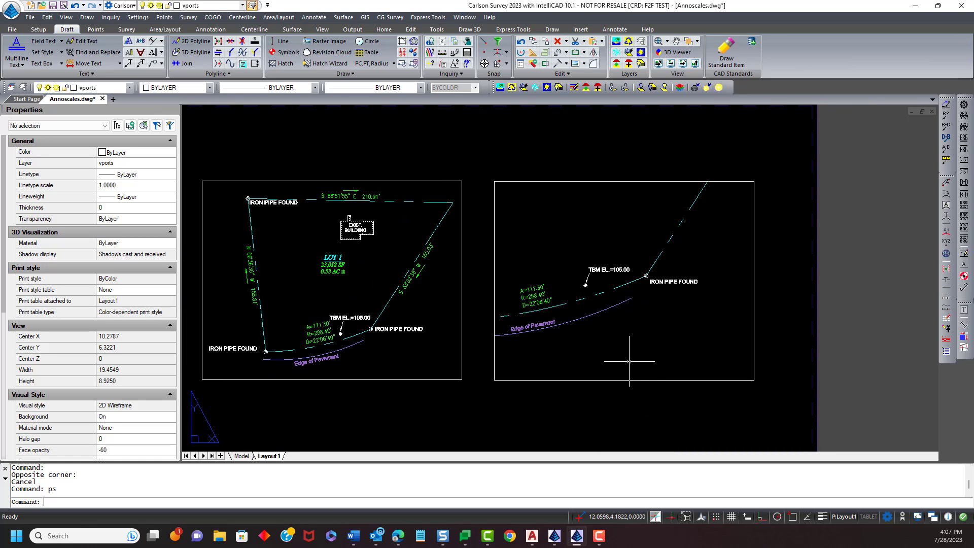
double_click(630, 323)
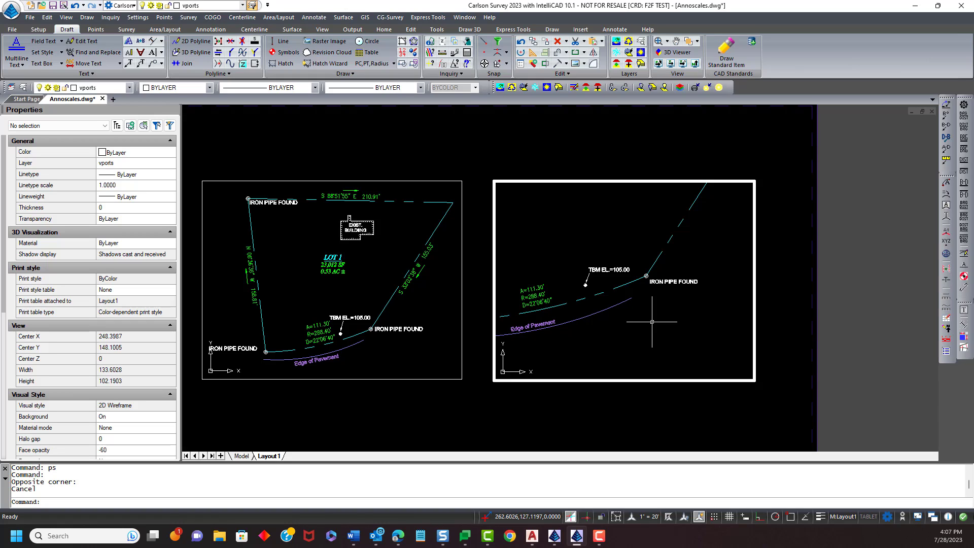
text(LA)
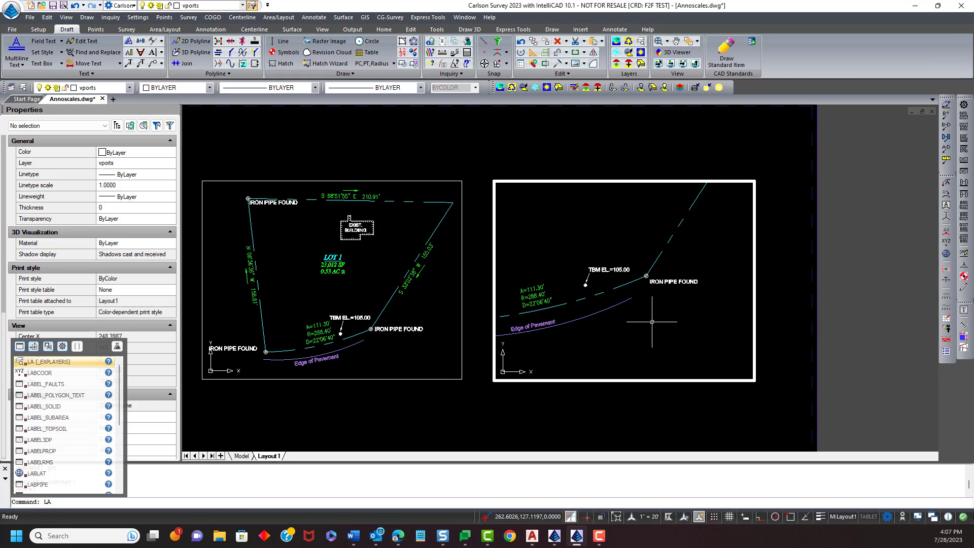
key(Return)
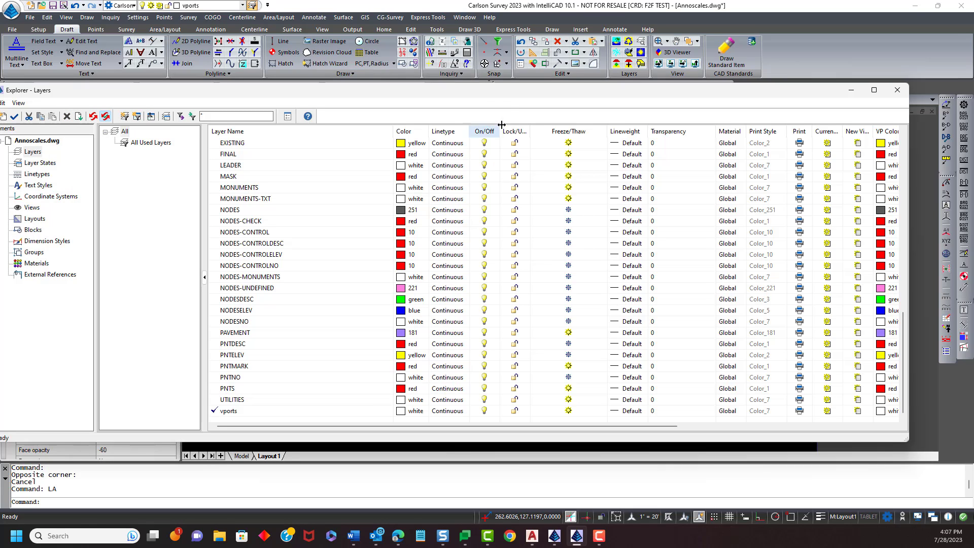
drag(494, 94, 472, 55)
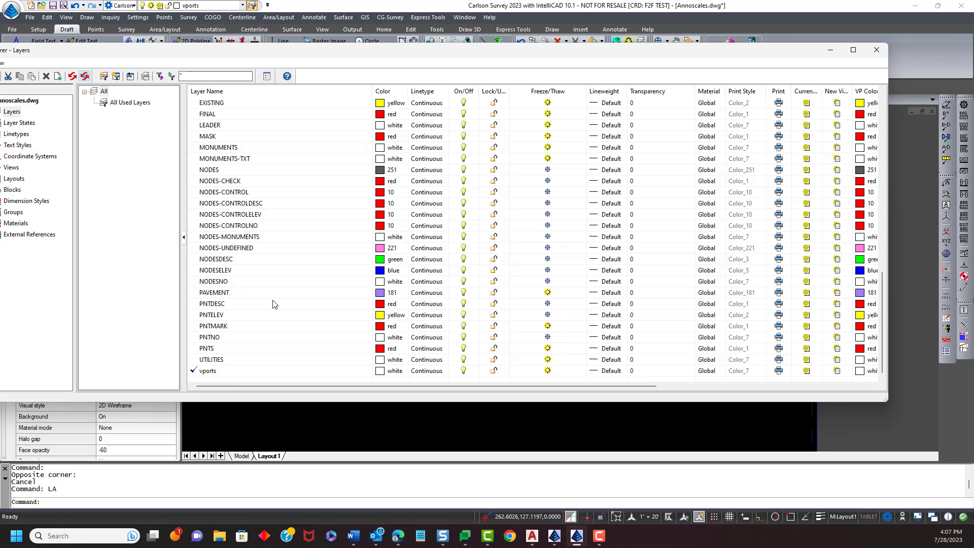
scroll(268, 272, up, 15)
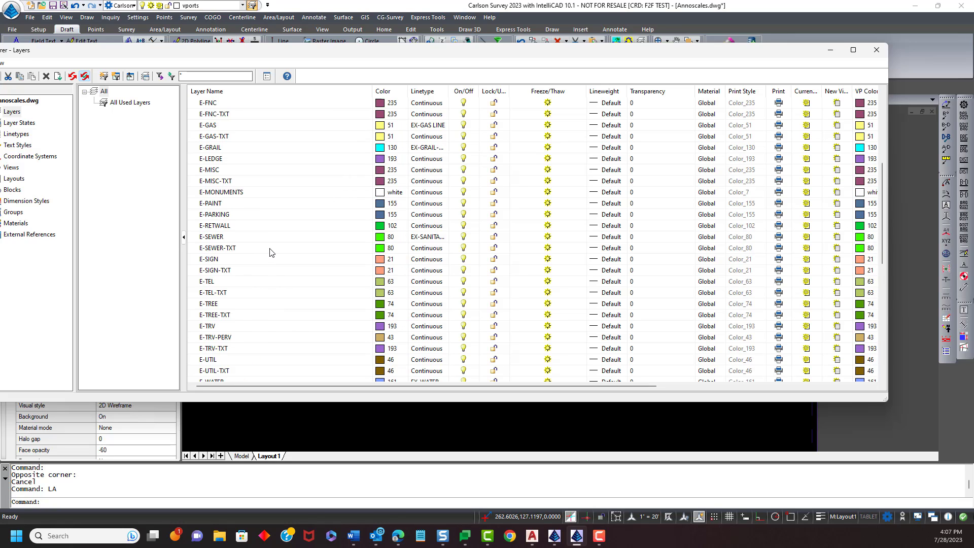
click(296, 116)
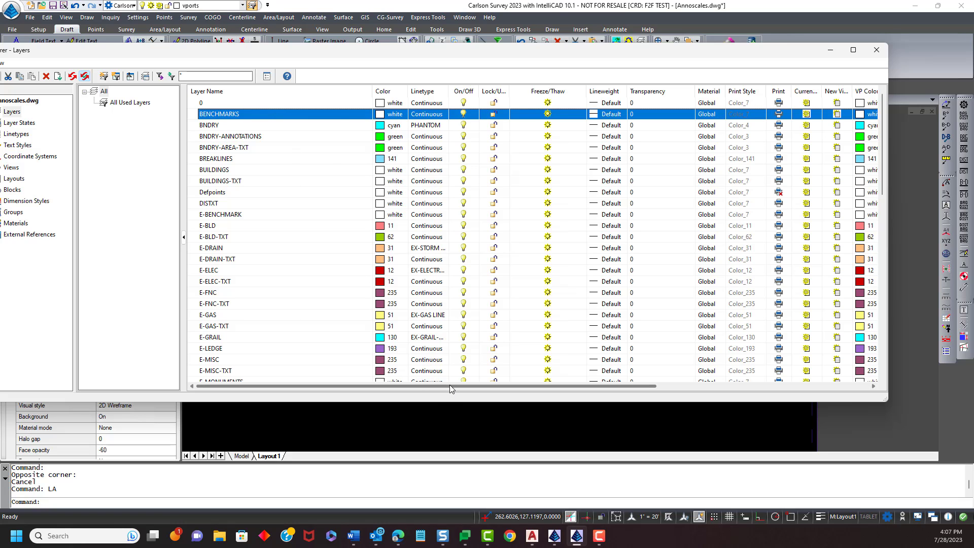
drag(449, 385, 360, 401)
drag(552, 389, 814, 403)
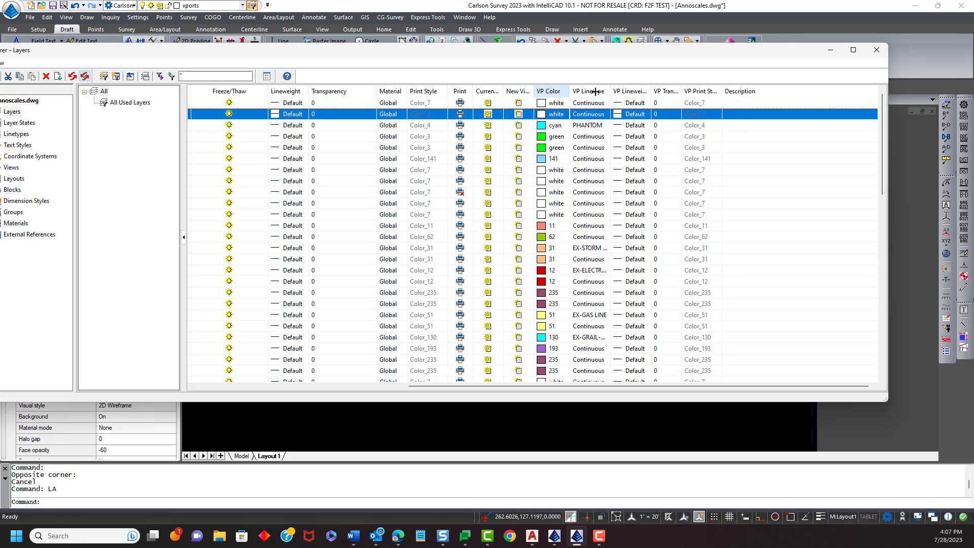
drag(569, 91, 594, 91)
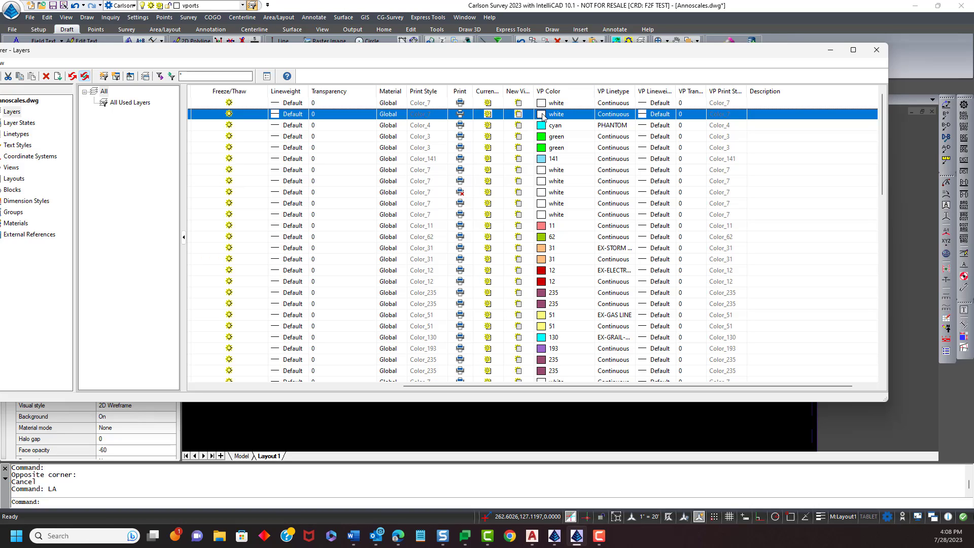
drag(564, 52, 559, 291)
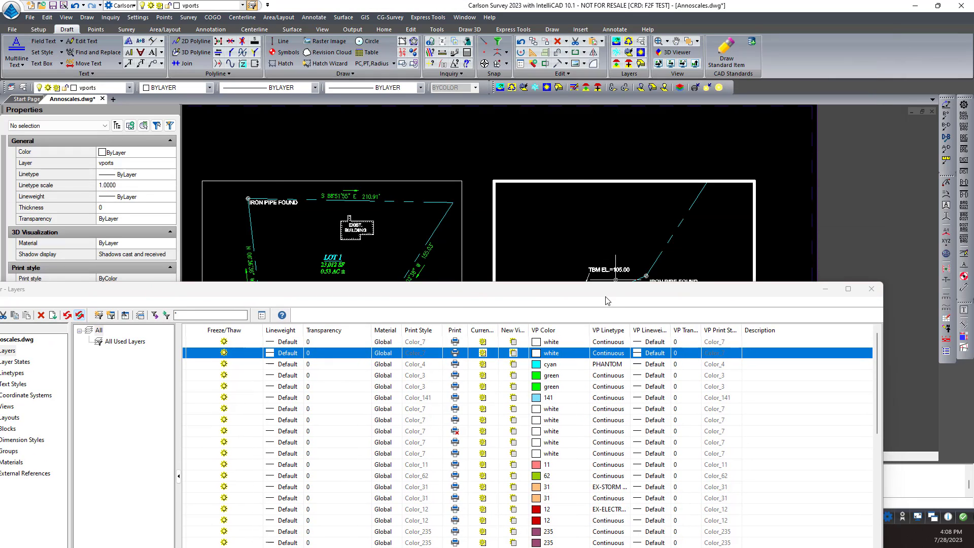
drag(608, 287, 629, 80)
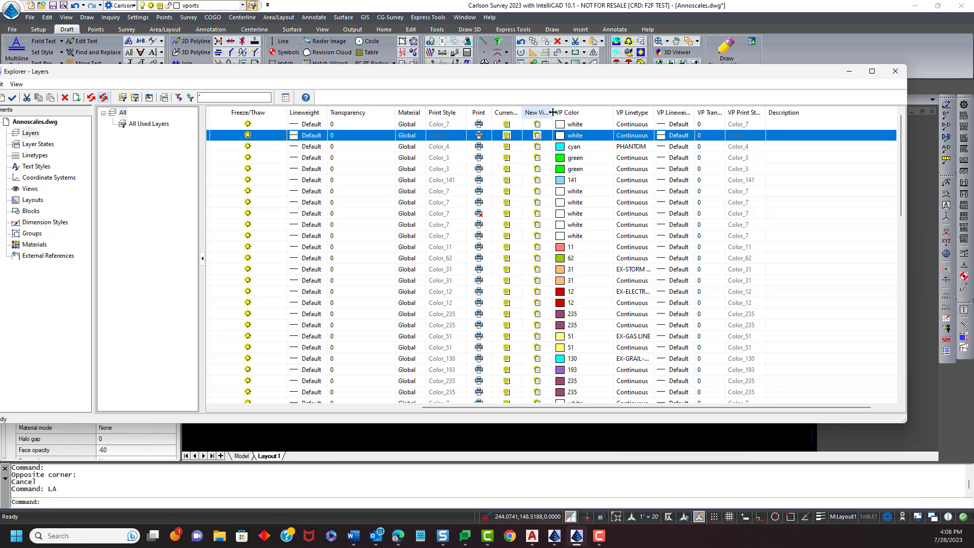
drag(553, 112, 585, 111)
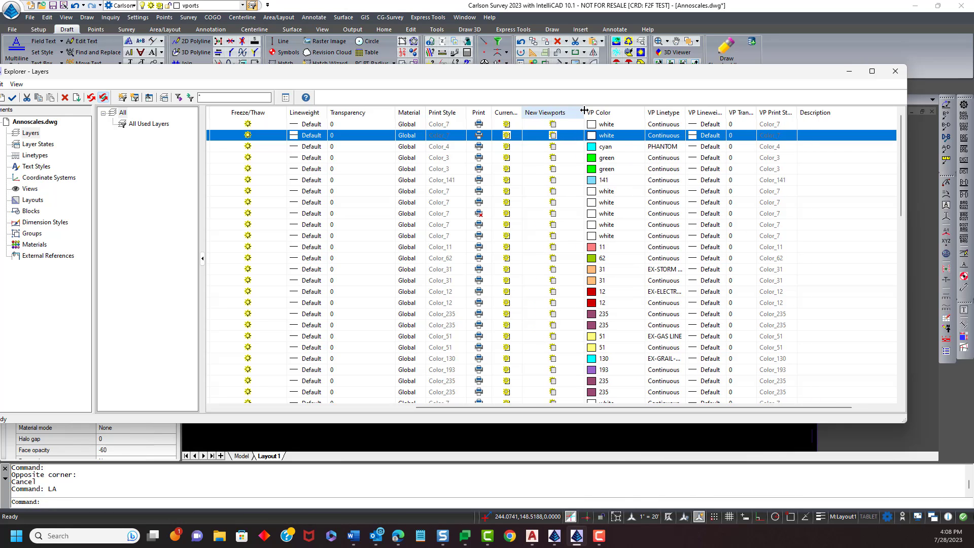
drag(524, 113, 559, 112)
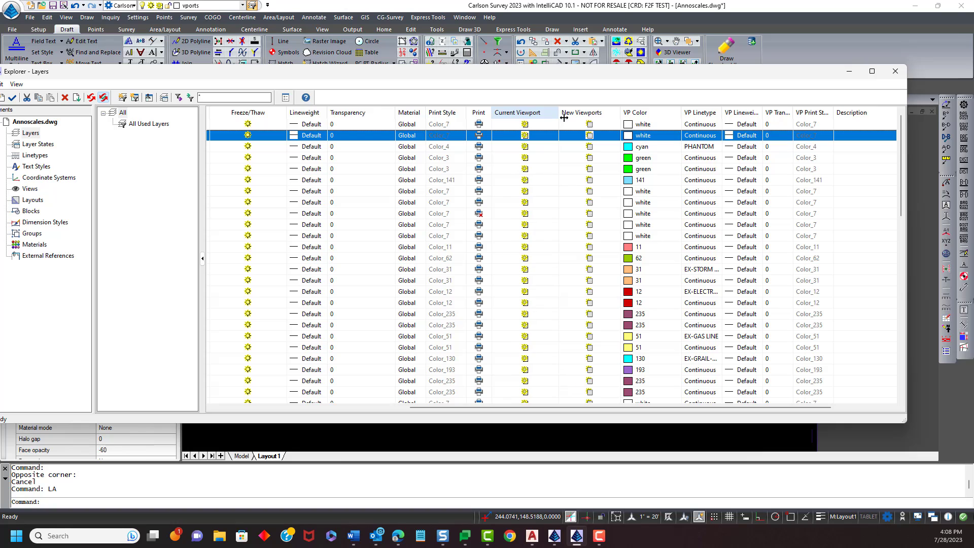
click(525, 136)
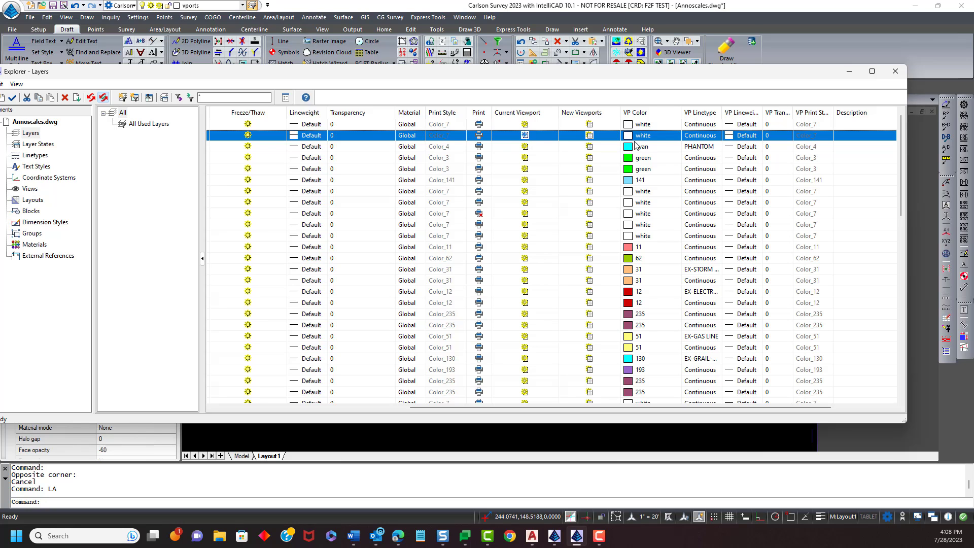
click(896, 74)
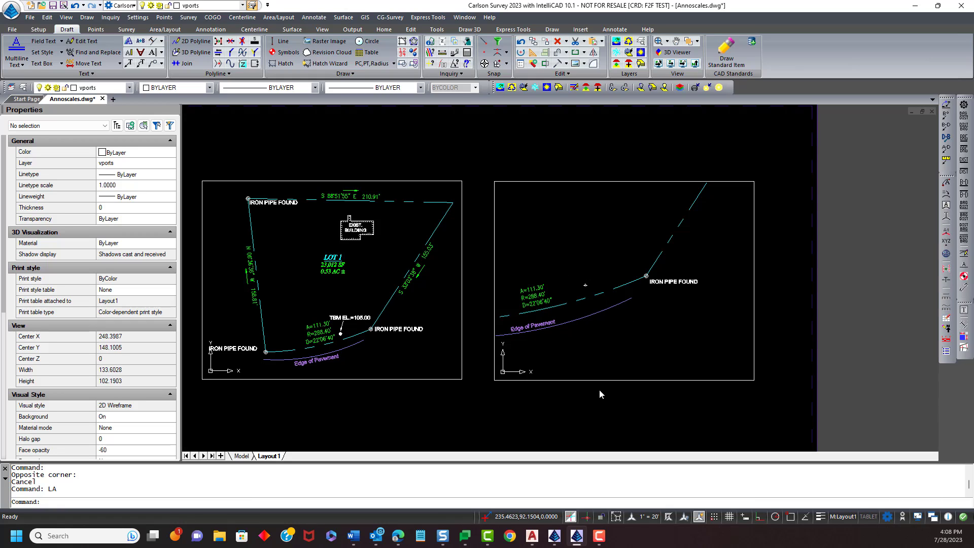
- Add text labels 1" = 40' beneath the left viewport and 1" = 20' beneath the right viewport
text(PS)
key(Return)
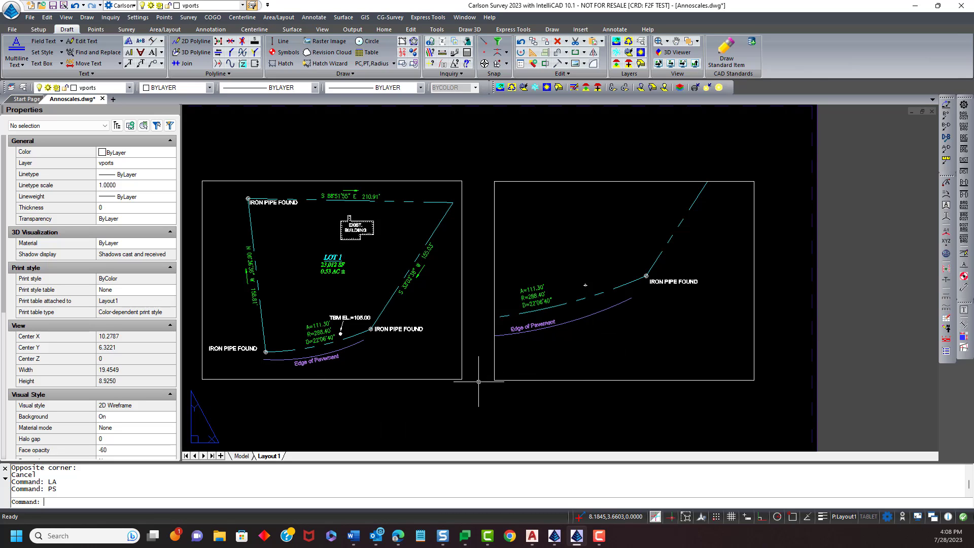
scroll(479, 382, down, 3)
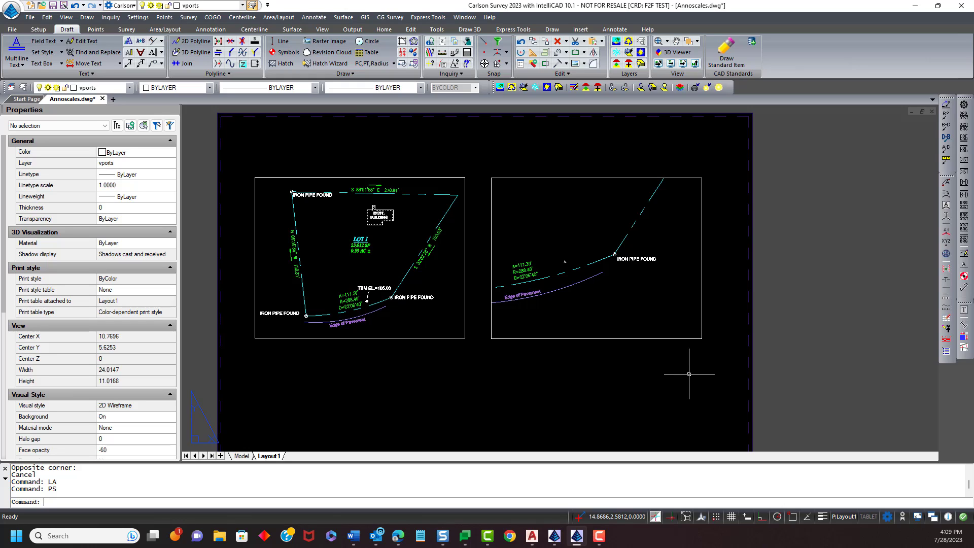
text(dt)
key(Return)
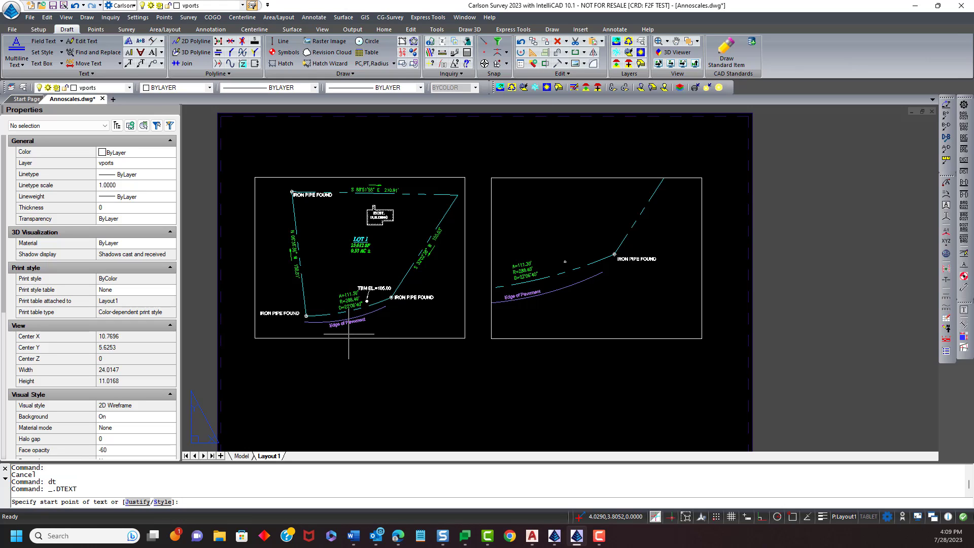
click(328, 353)
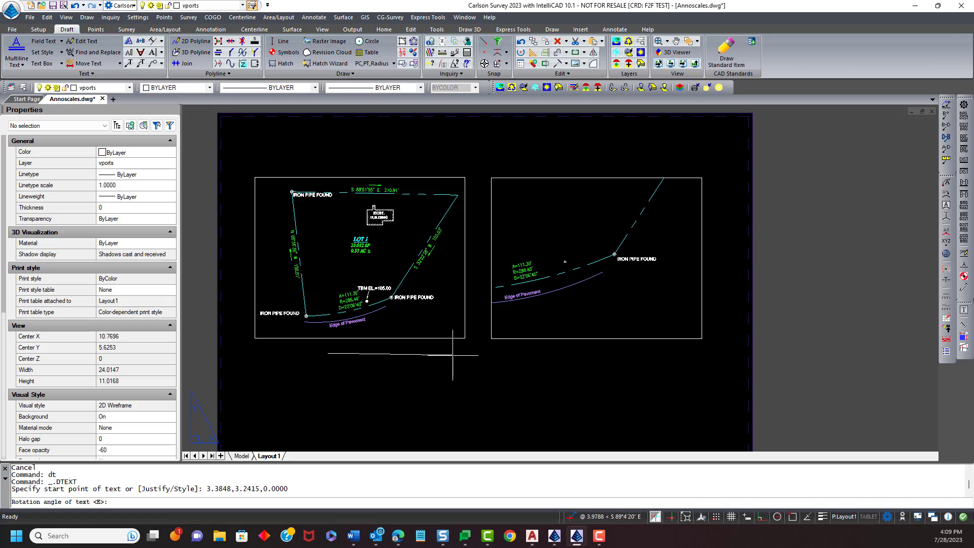
key(Return)
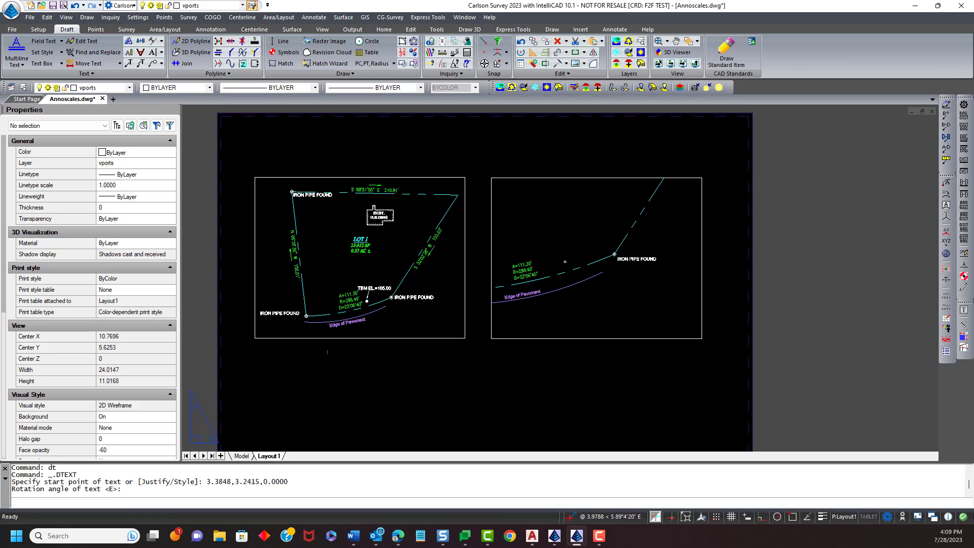
text(1"=4)
text("=2)
text(0)
key(Return)
key(Return)
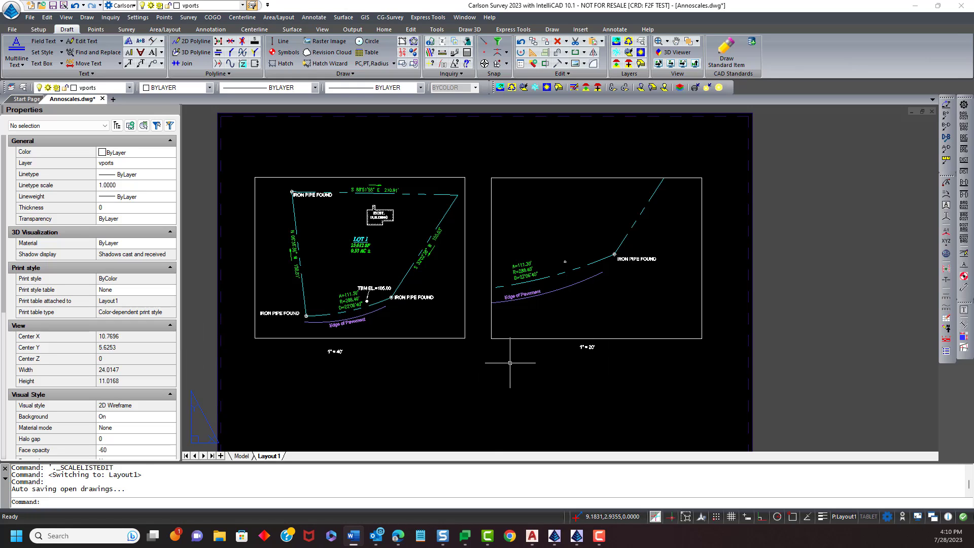
- Select both viewports and set their display locked property to Yes
click(510, 360)
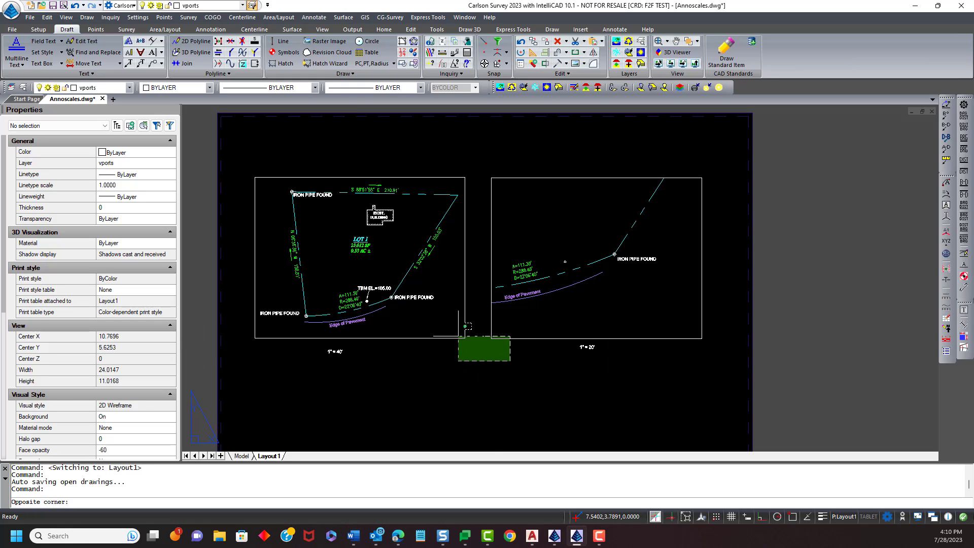
click(458, 335)
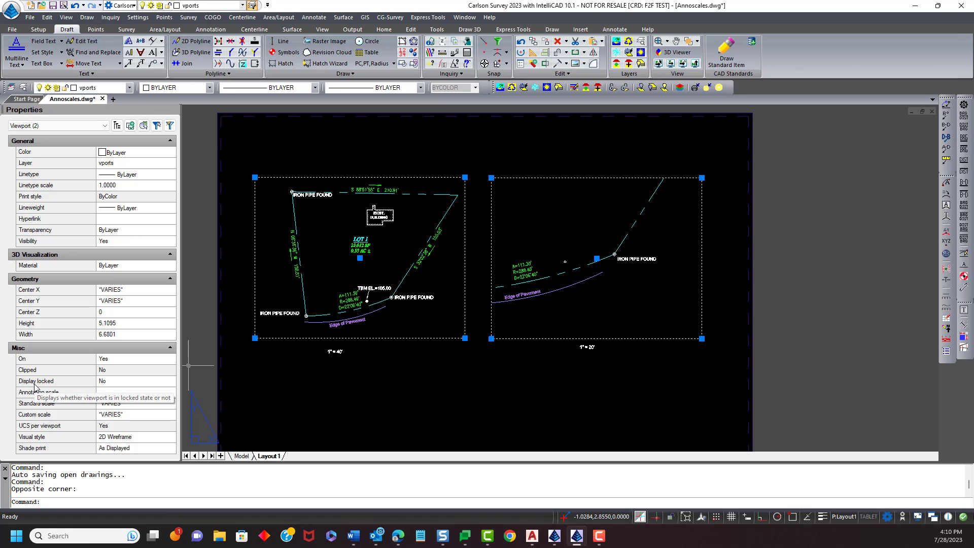
click(126, 384)
click(171, 383)
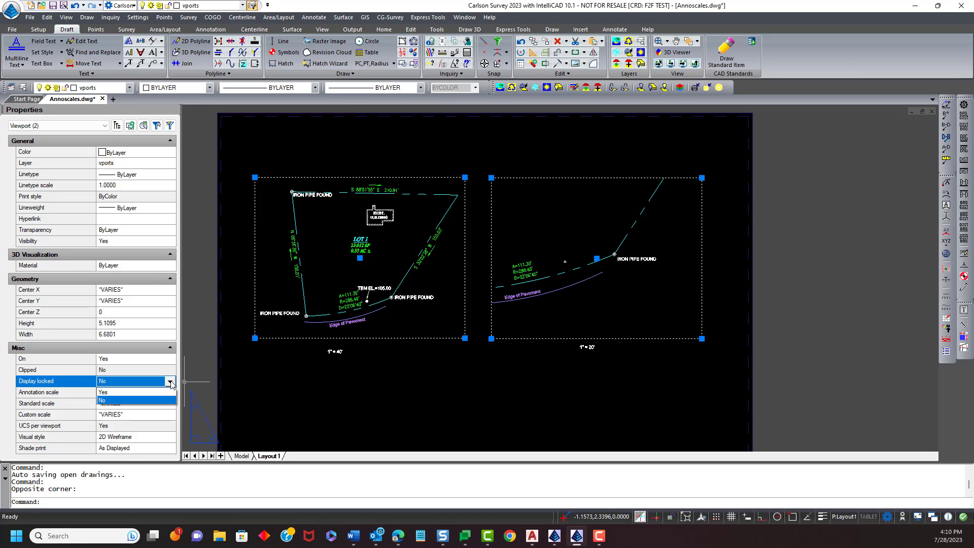
click(130, 392)
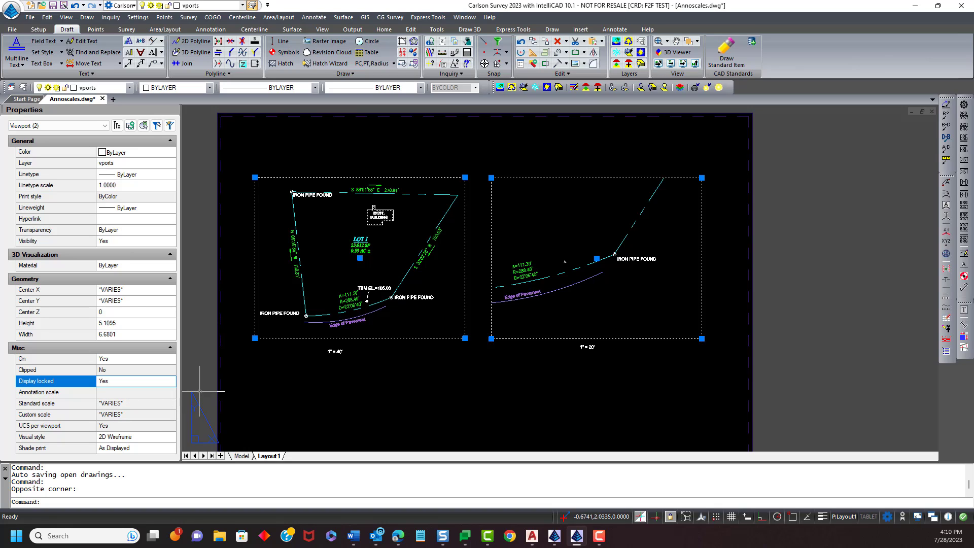
key(Escape)
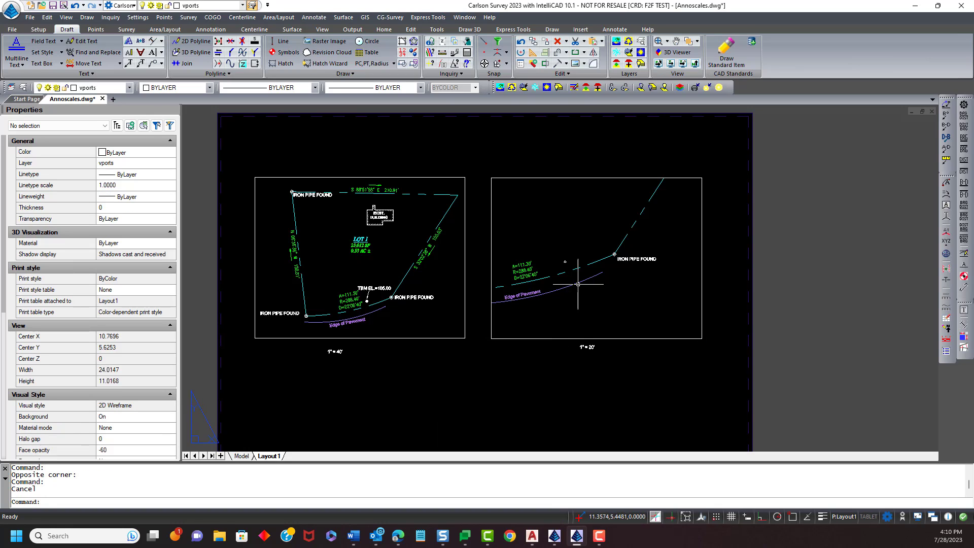
- Inspect the right viewport's annotation scale, standard scale and lock properties
click(558, 339)
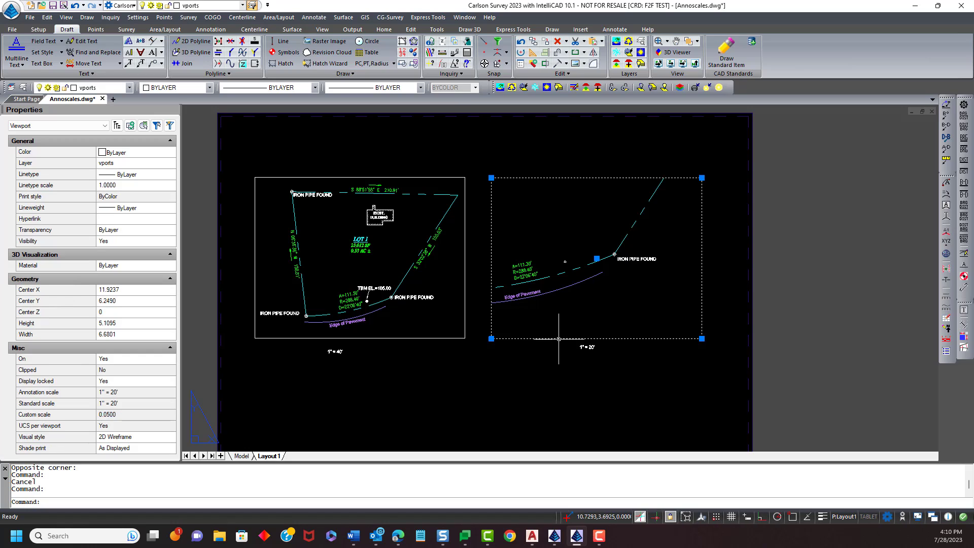
click(135, 394)
click(134, 402)
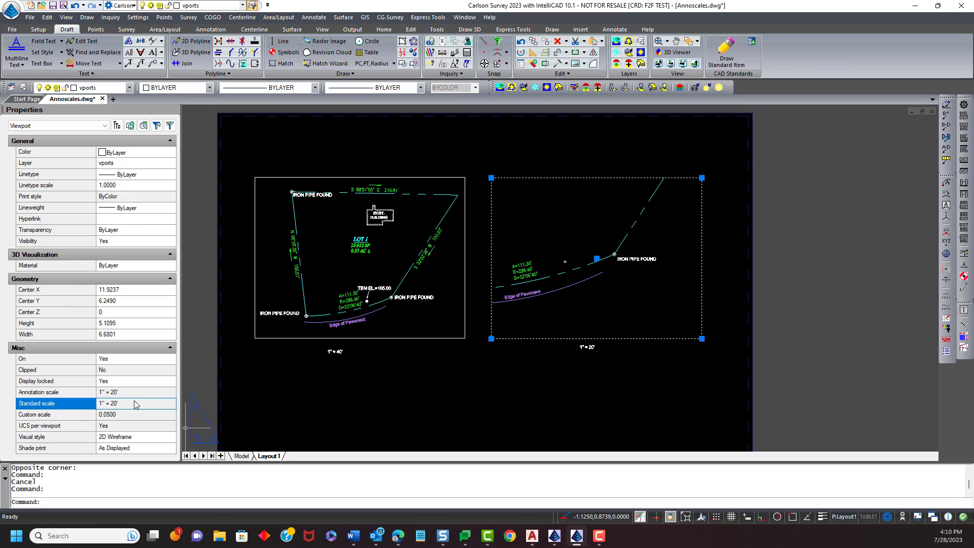
click(485, 409)
click(549, 360)
key(Escape)
key(Escape)
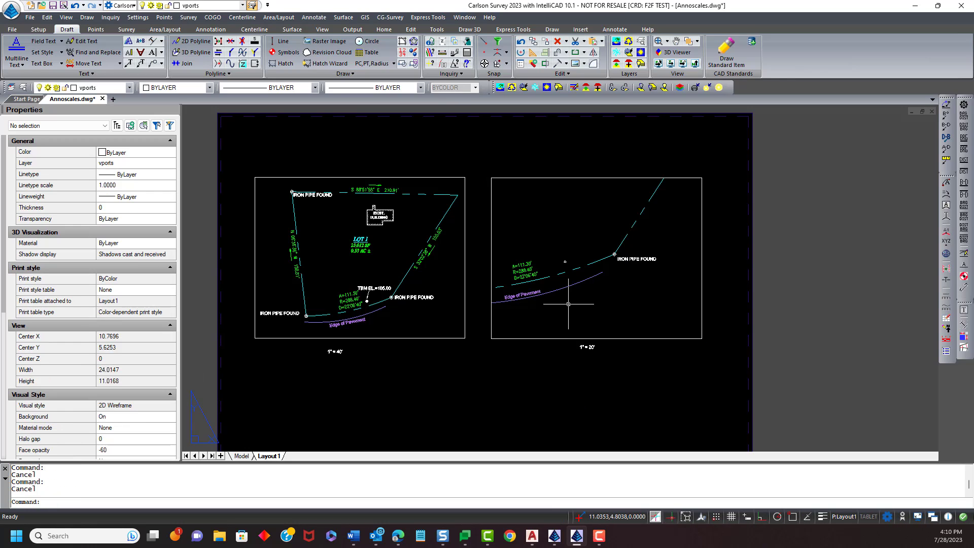
click(569, 302)
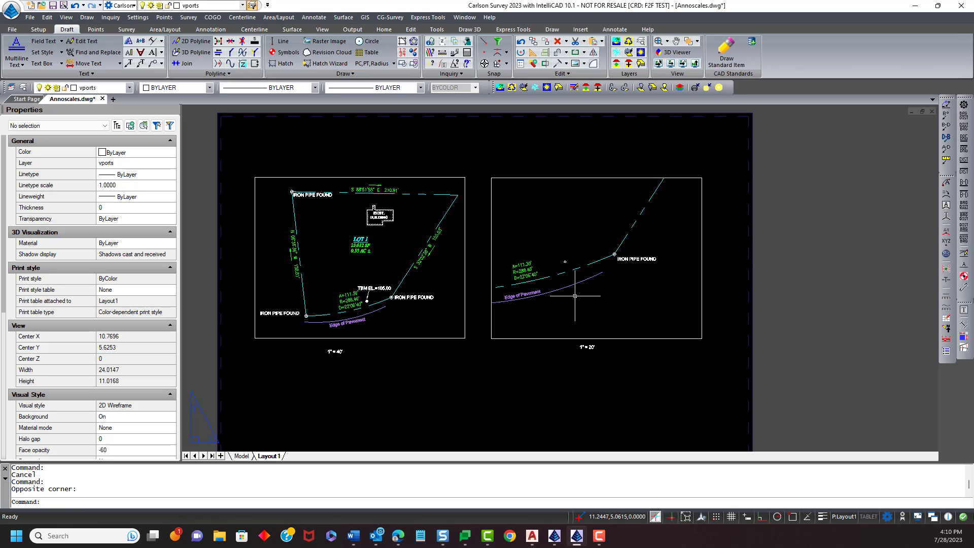